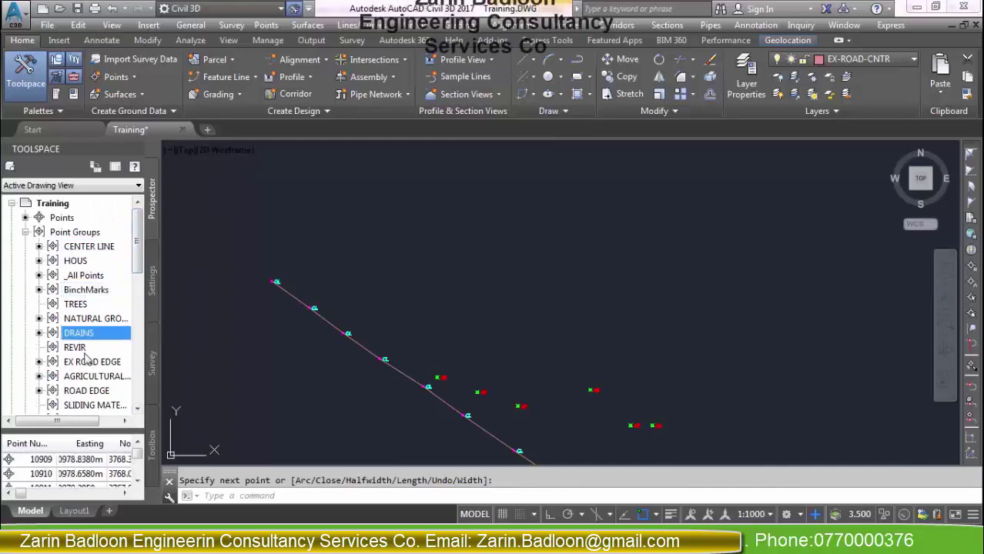
Step: Set the EX ROAD EDGE point group's point style to Basic and its point label style to Description Only
left_click(91, 362)
right_click(91, 359)
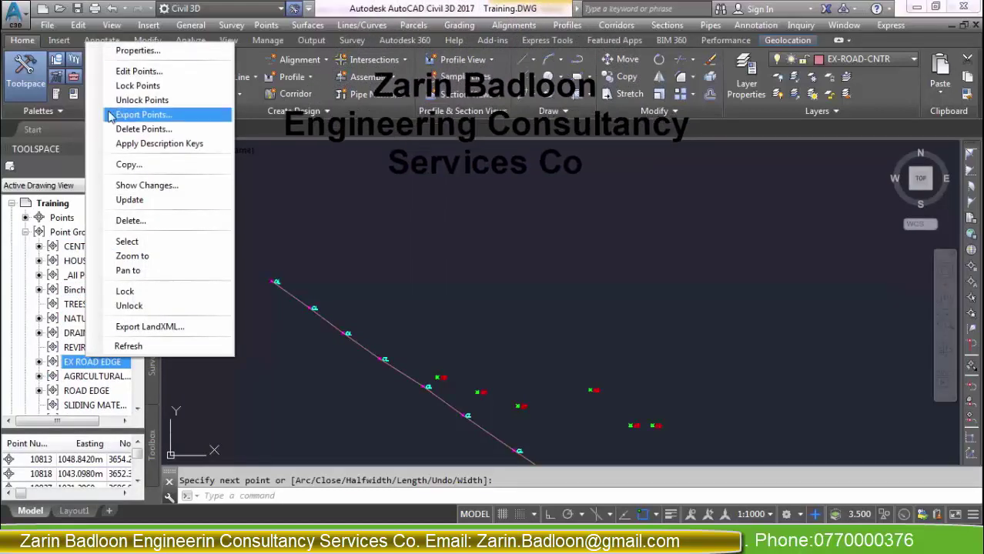
left_click(137, 50)
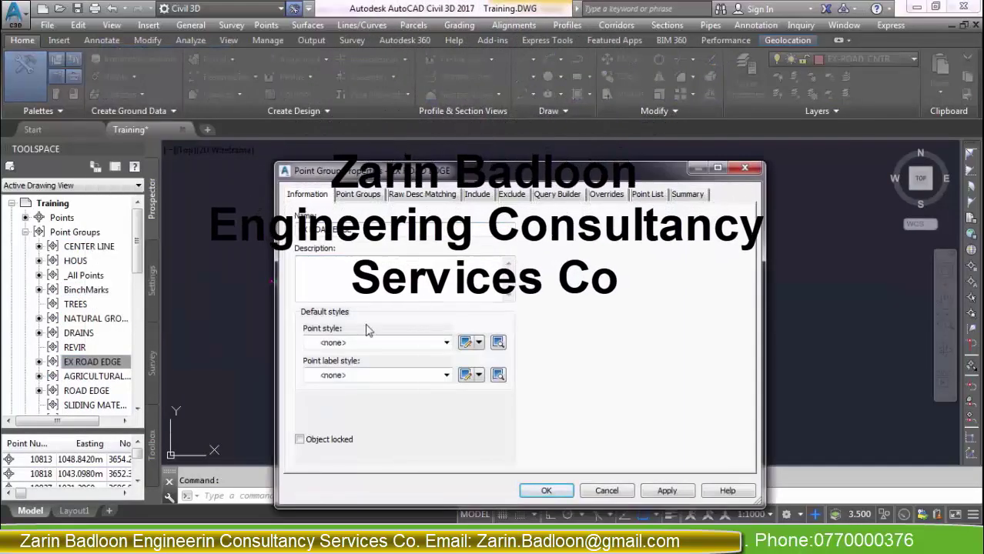
left_click(350, 343)
left_click(340, 363)
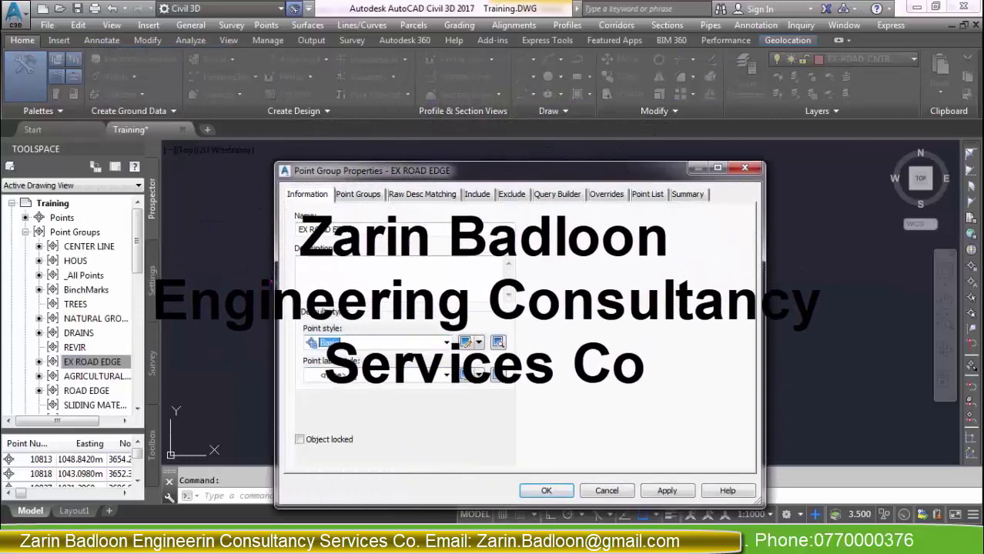
left_click(346, 343)
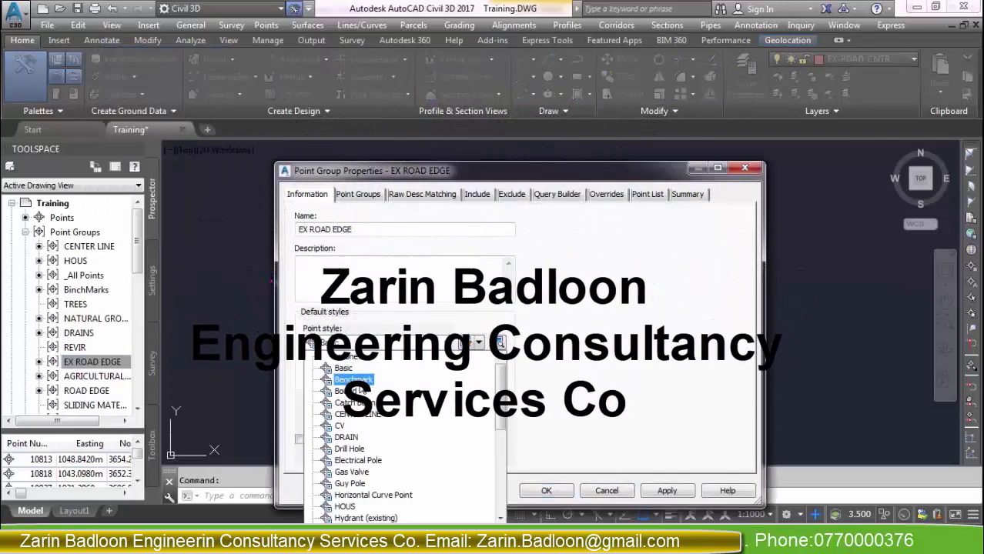
left_click(344, 370)
left_click(348, 375)
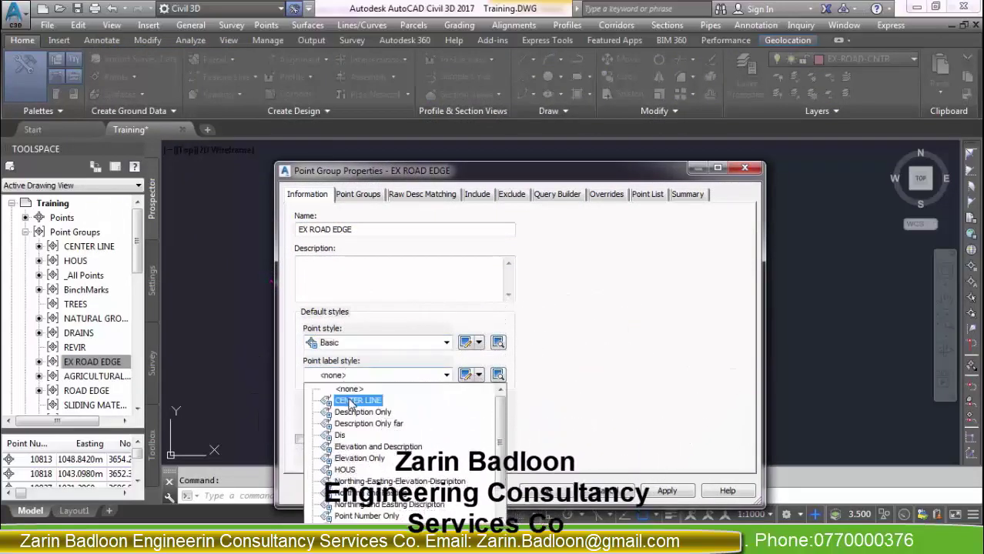
left_click(353, 412)
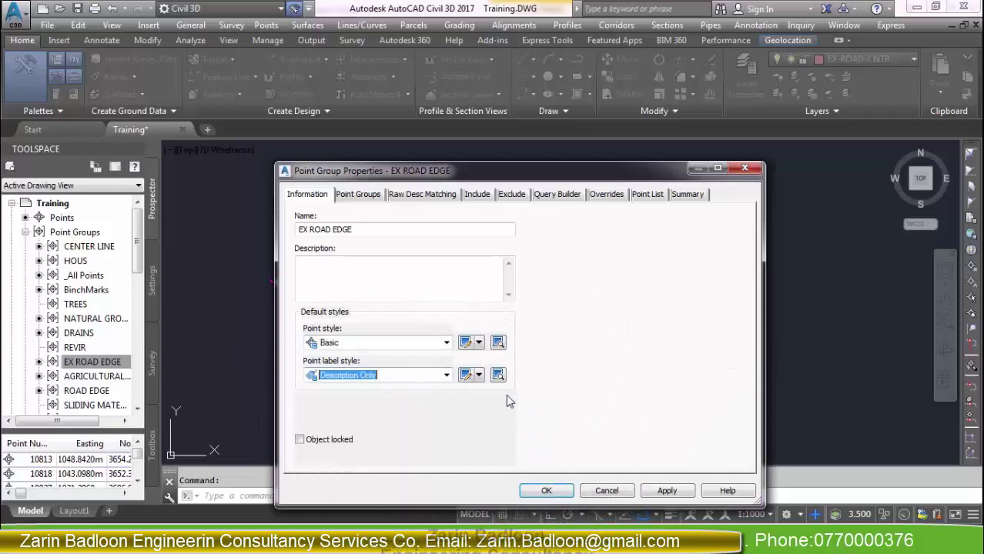
left_click(546, 491)
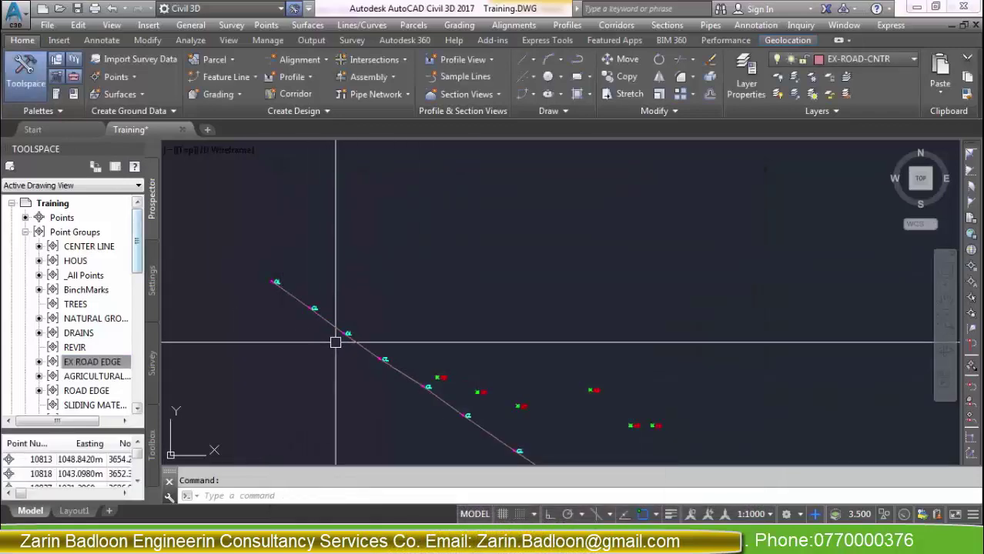
Step: Move EX ROAD EDGE to the top of the point group display order and apply the new order
left_click(85, 232)
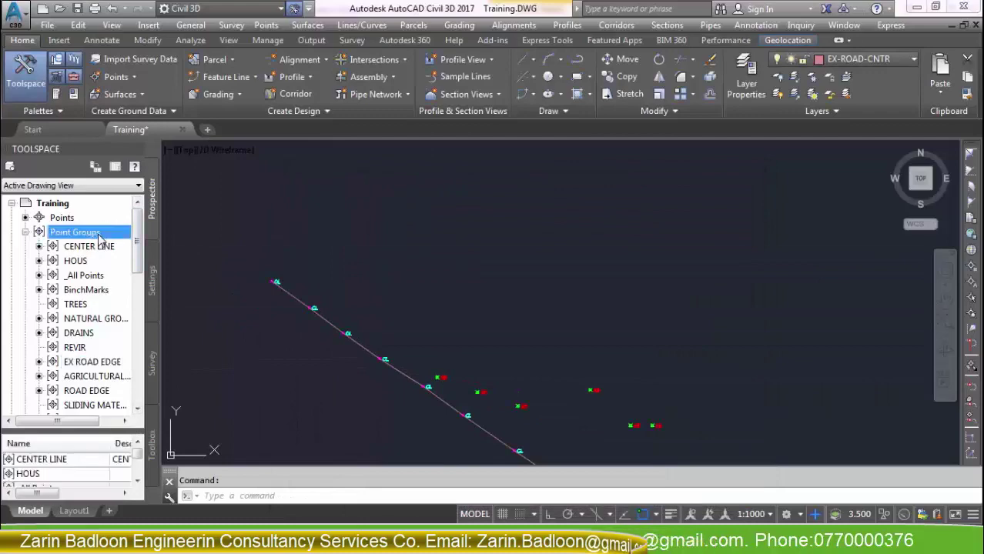
right_click(85, 232)
left_click(158, 244)
left_click(424, 267)
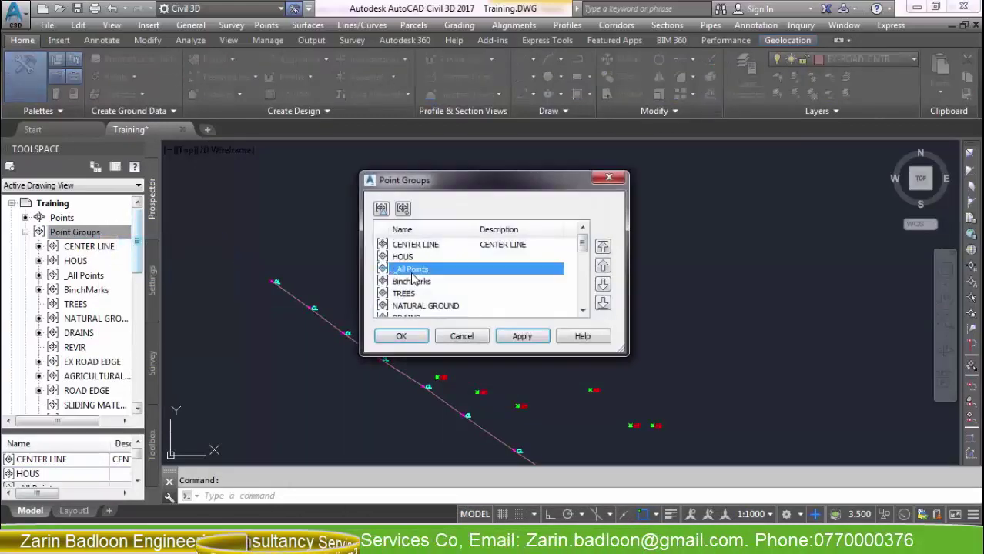
scroll(420, 285, "down", 1)
left_click(415, 309)
scroll(425, 308, "down", 1)
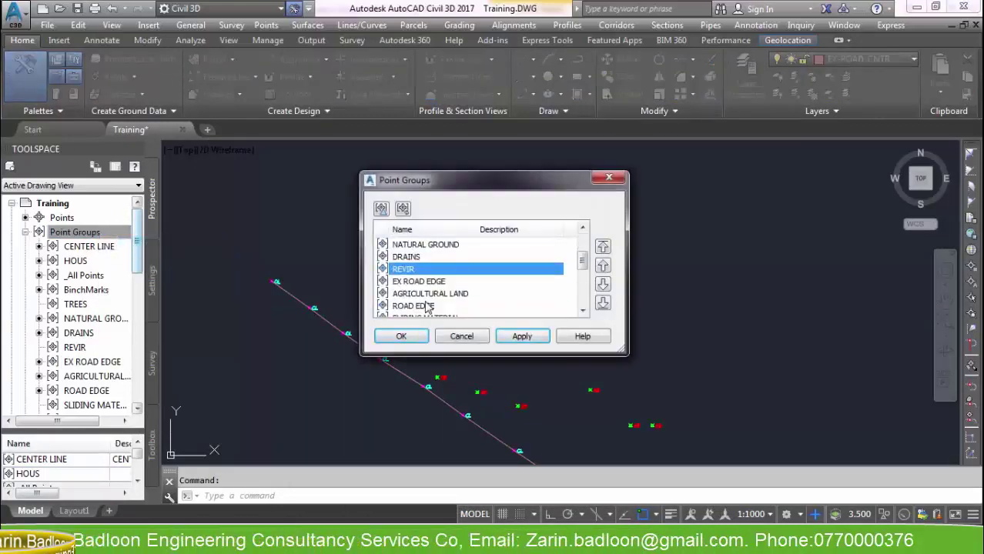
left_click(428, 306)
left_click(425, 282)
left_click(603, 246)
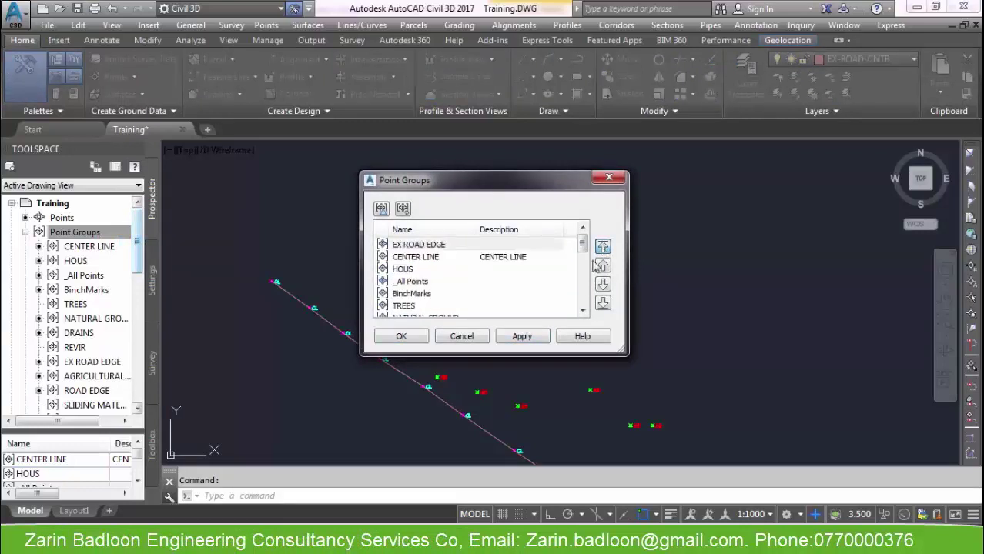
left_click(420, 338)
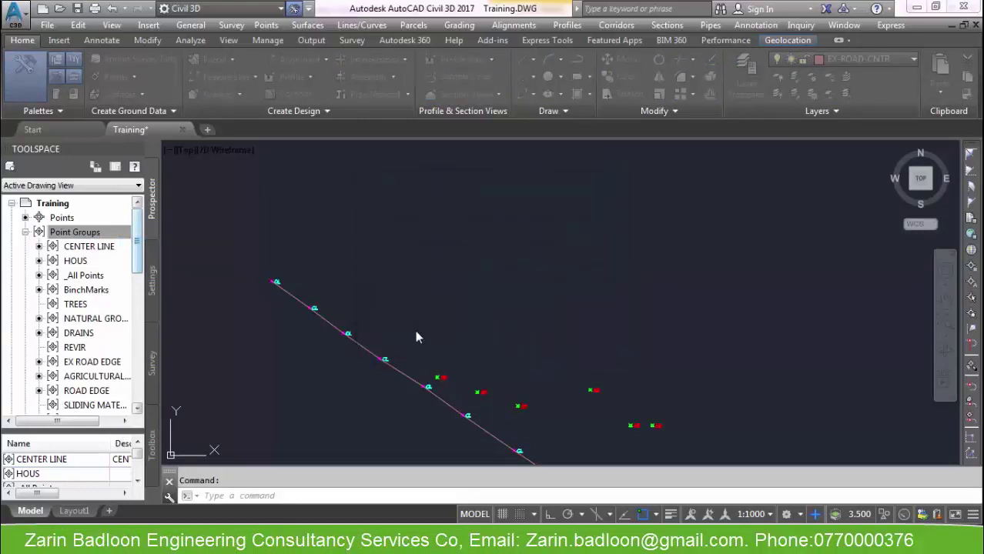
Step: Switch the layer filter from EX CENTER to All Used Layers and make EX-ROAD EDGE the current layer
scroll(332, 350, "up", 4)
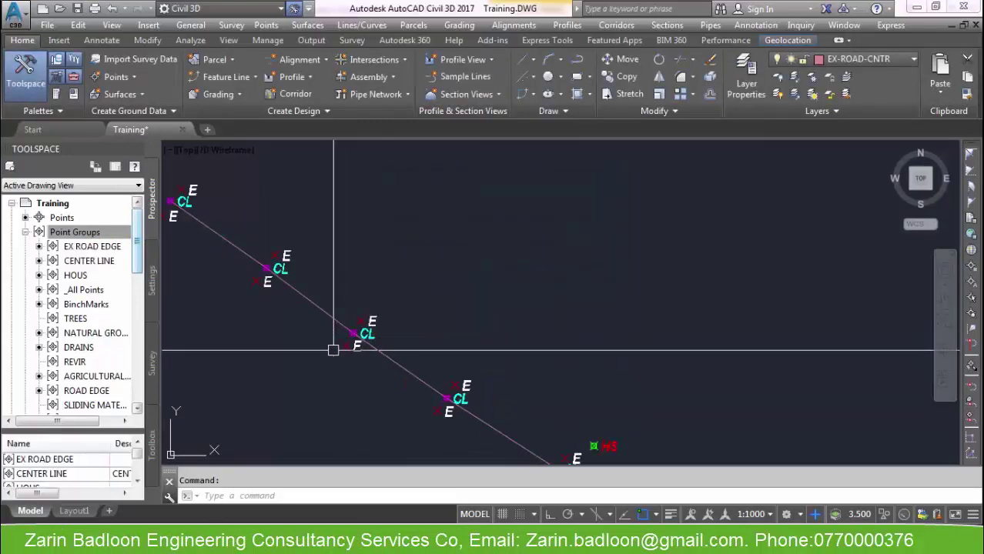
scroll(488, 325, "down", 3)
scroll(419, 288, "up", 5)
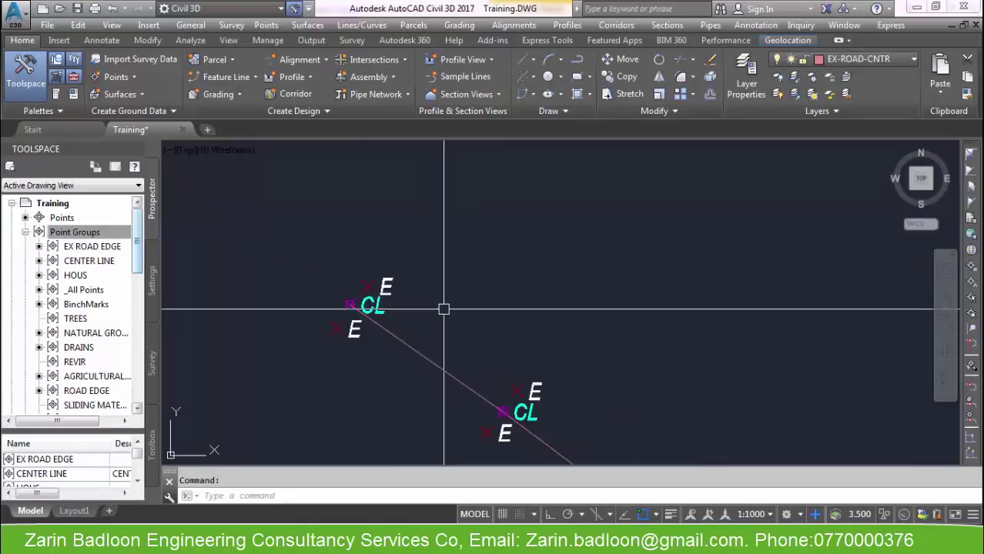
key("Escape")
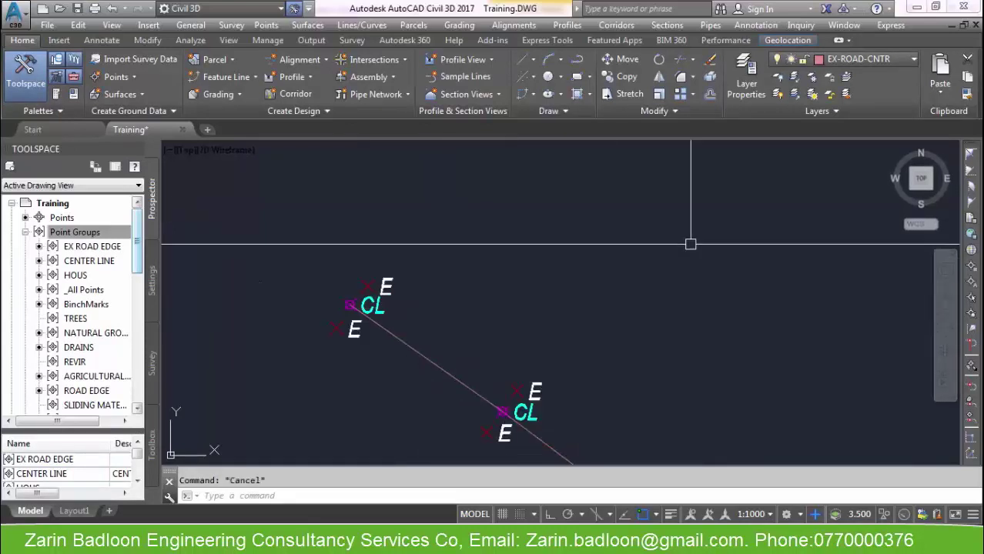
left_click(874, 60)
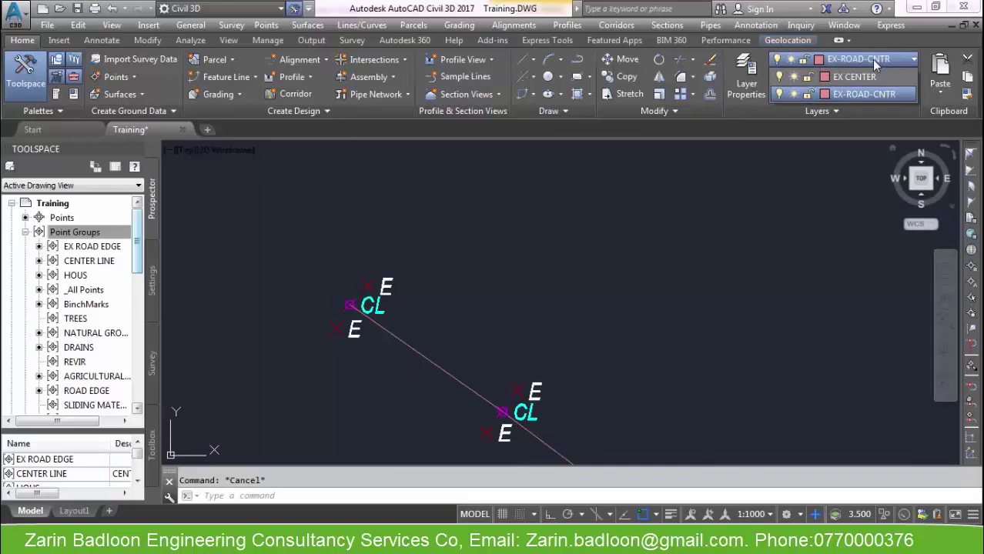
left_click(822, 194)
type("LA")
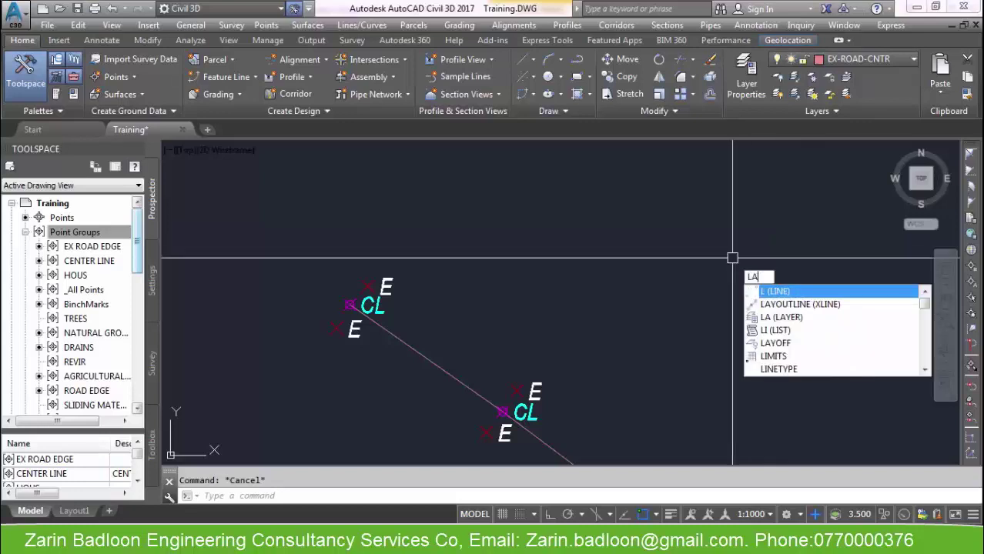
key("Return")
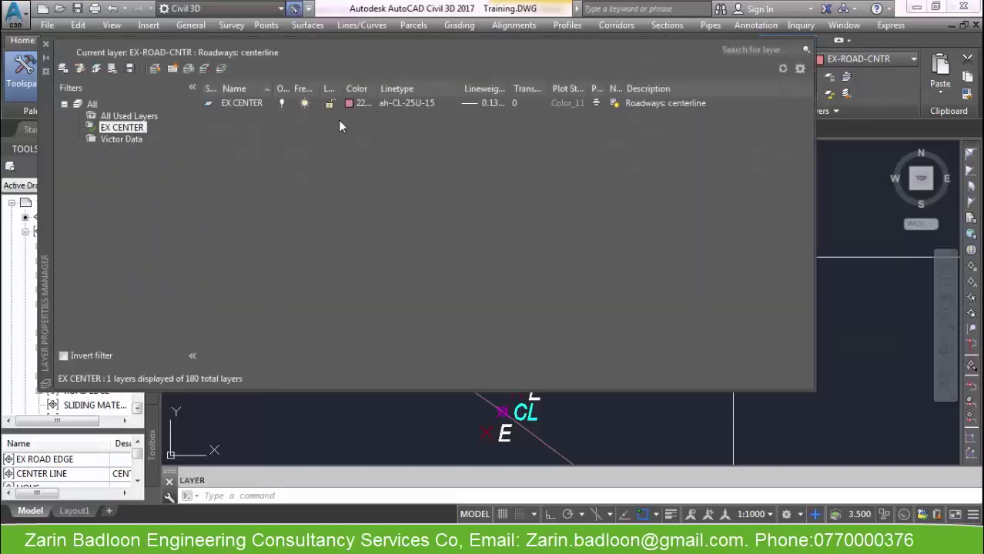
left_click(145, 118)
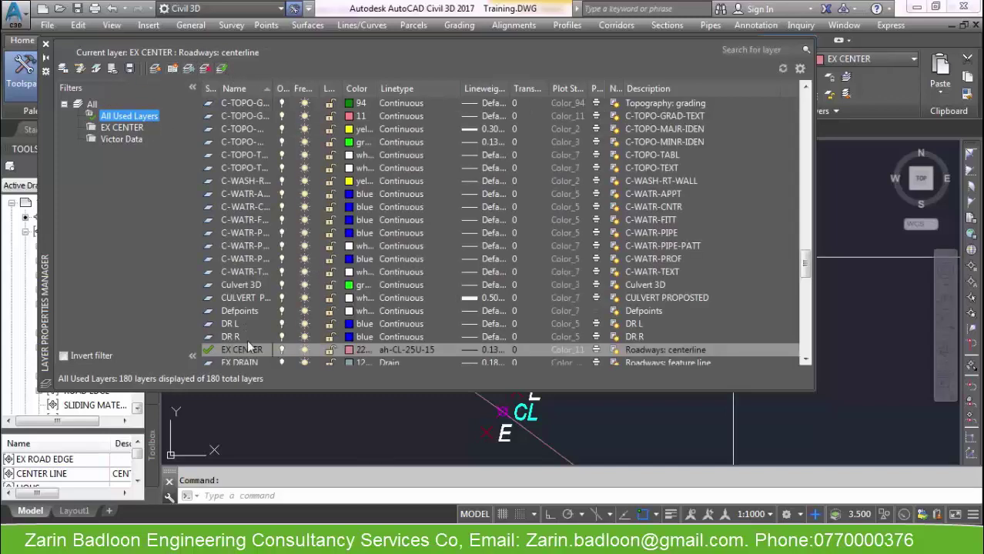
left_click(47, 45)
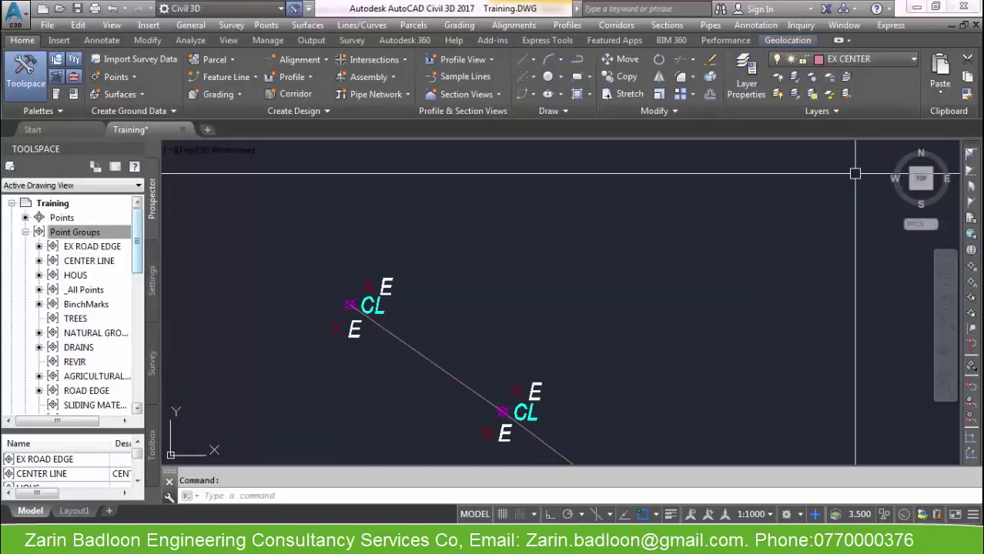
left_click(914, 61)
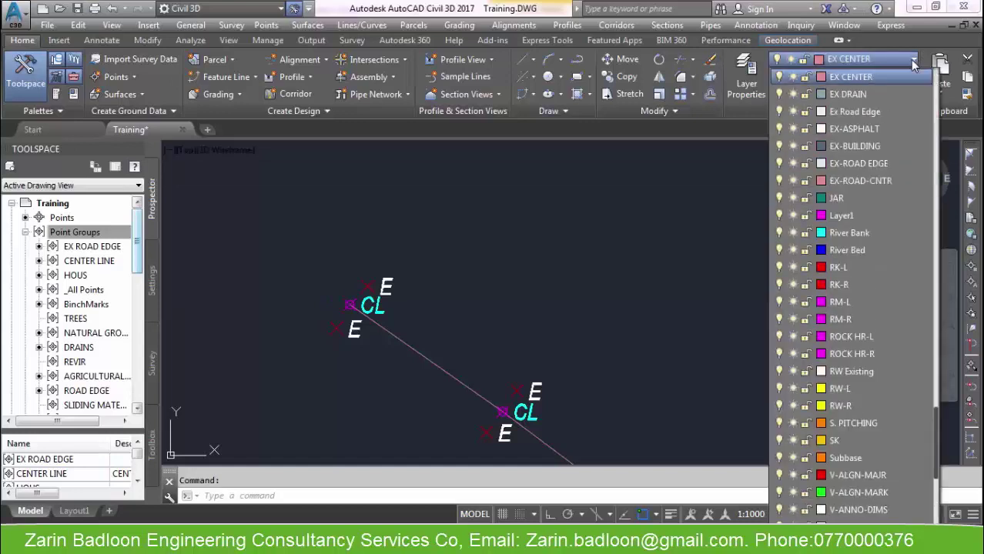
left_click(860, 164)
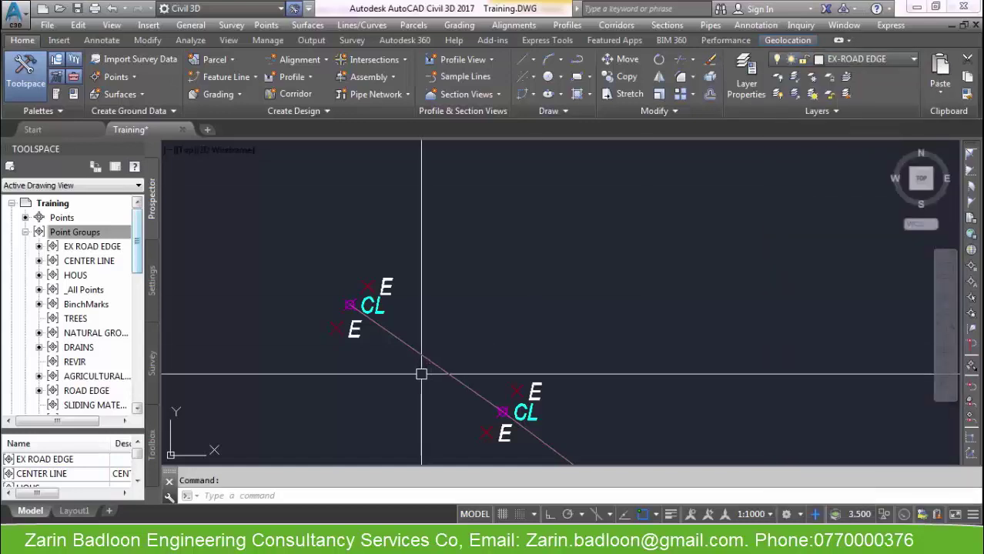
Step: Start a polyline at the northwesternmost E point on the upper side of the centerline, using the transparent 'PO point-object selection
scroll(383, 301, "up", 7)
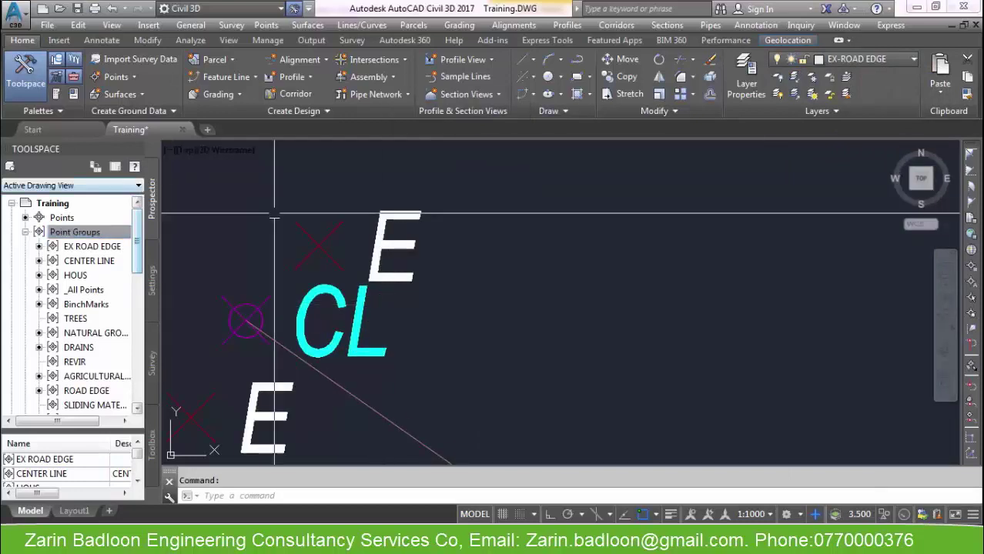
type("pl")
key("Return")
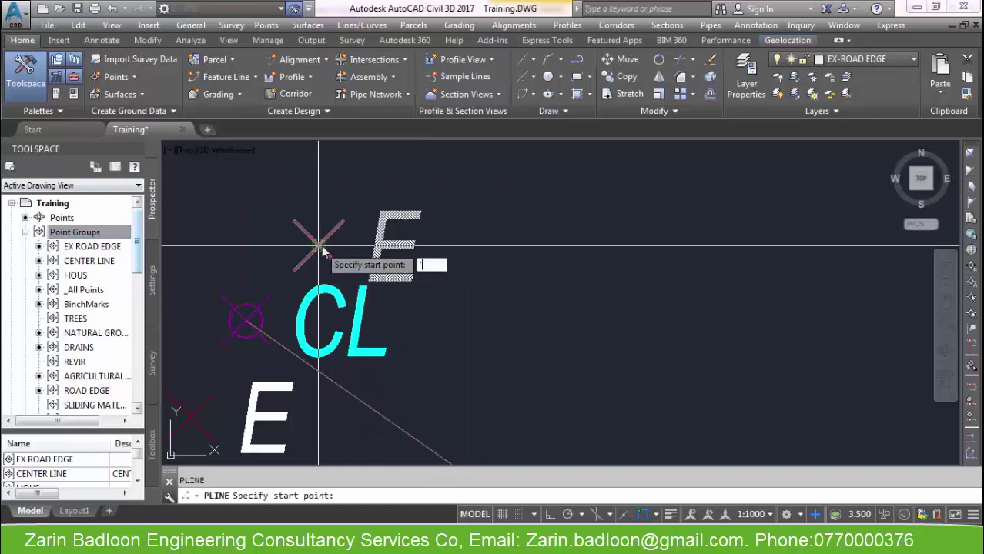
type("'PO")
key("Return")
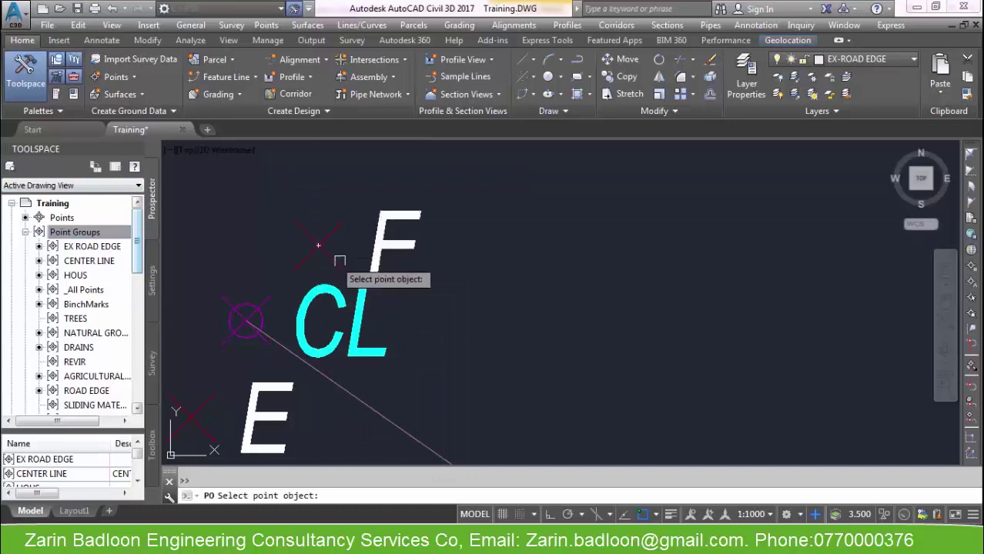
scroll(337, 259, "down", 4)
scroll(396, 291, "up", 2)
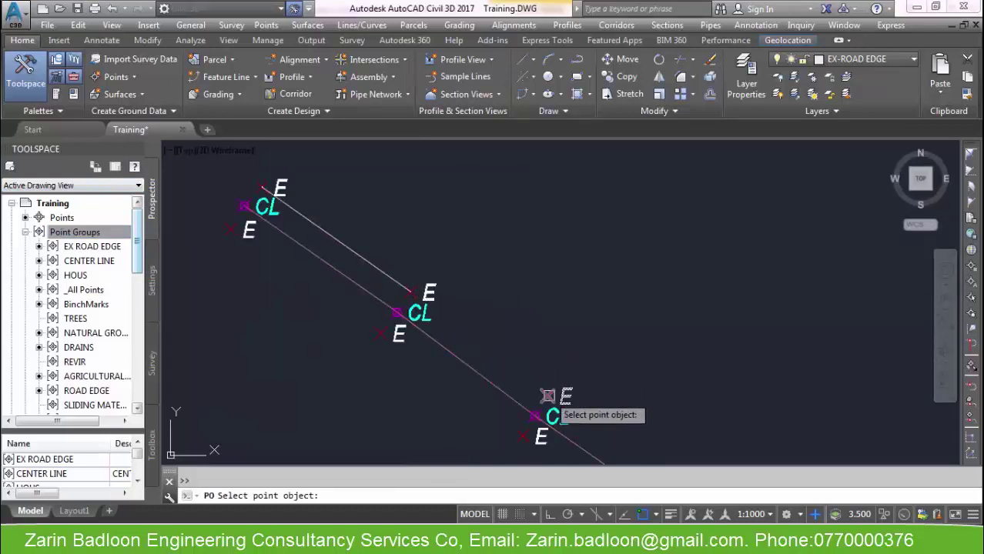
Step: Continue the road edge polyline southeast through the successive E points on the upper side of the centerline along the straight stretch
scroll(468, 275, "down", 3)
scroll(505, 335, "up", 1)
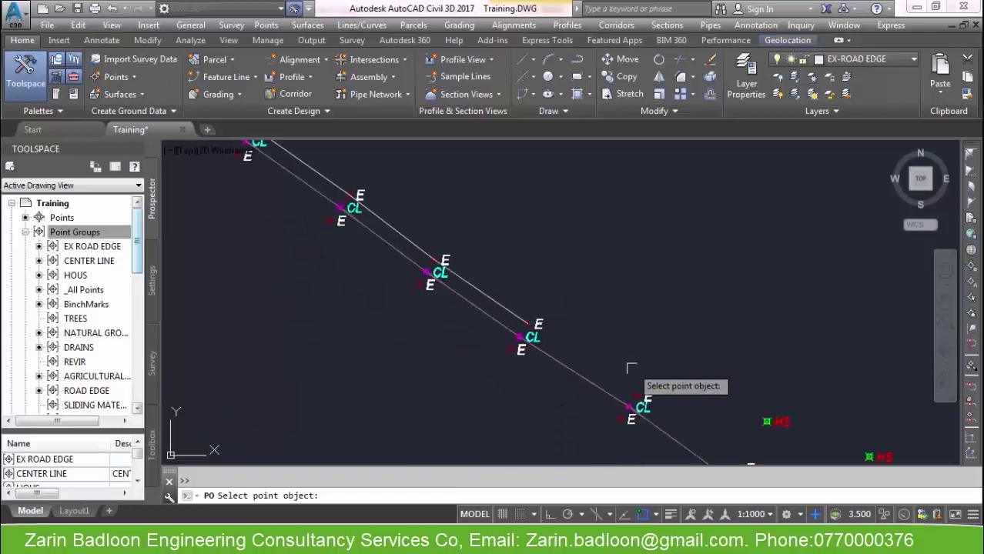
scroll(559, 304, "down", 3)
scroll(547, 330, "up", 4)
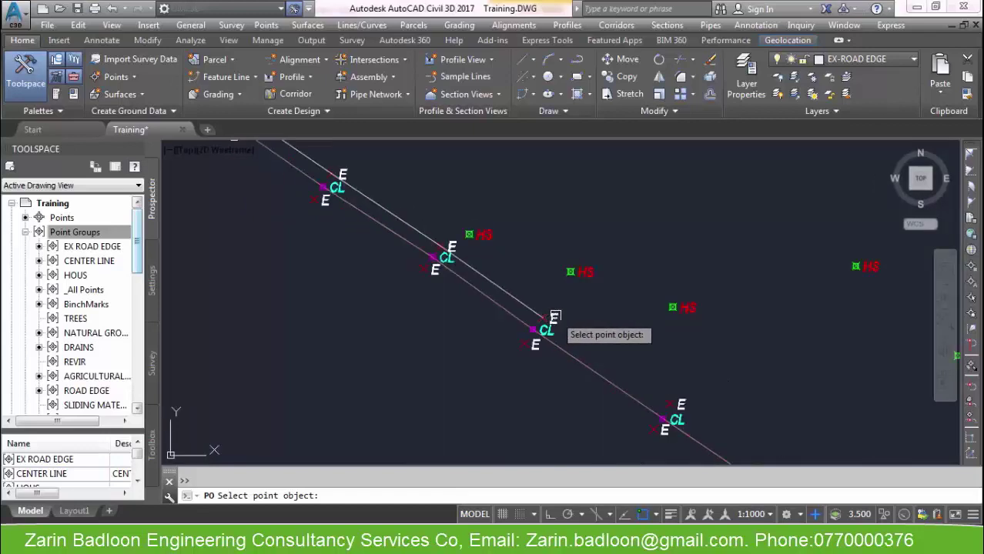
scroll(450, 272, "down", 4)
scroll(538, 329, "up", 3)
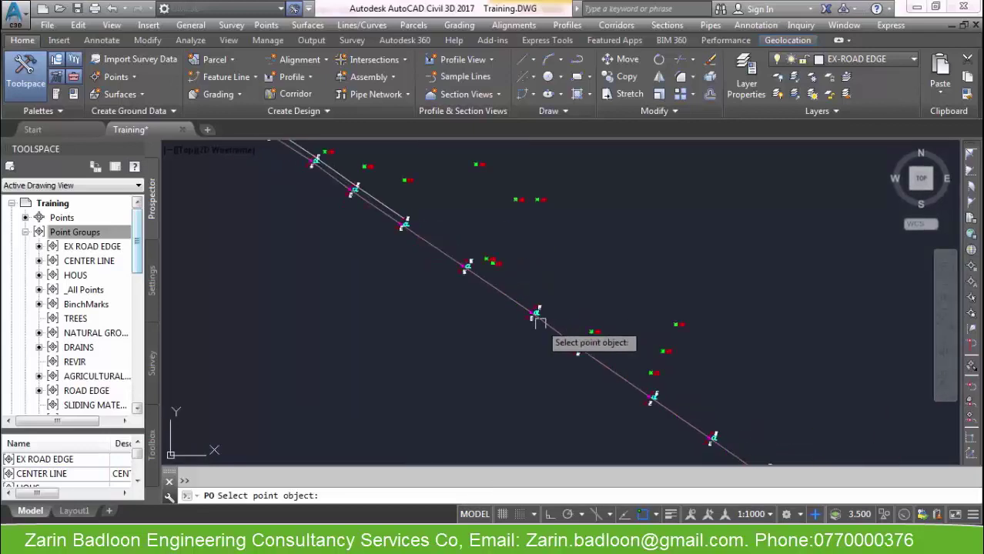
left_click(457, 234)
left_click(444, 234)
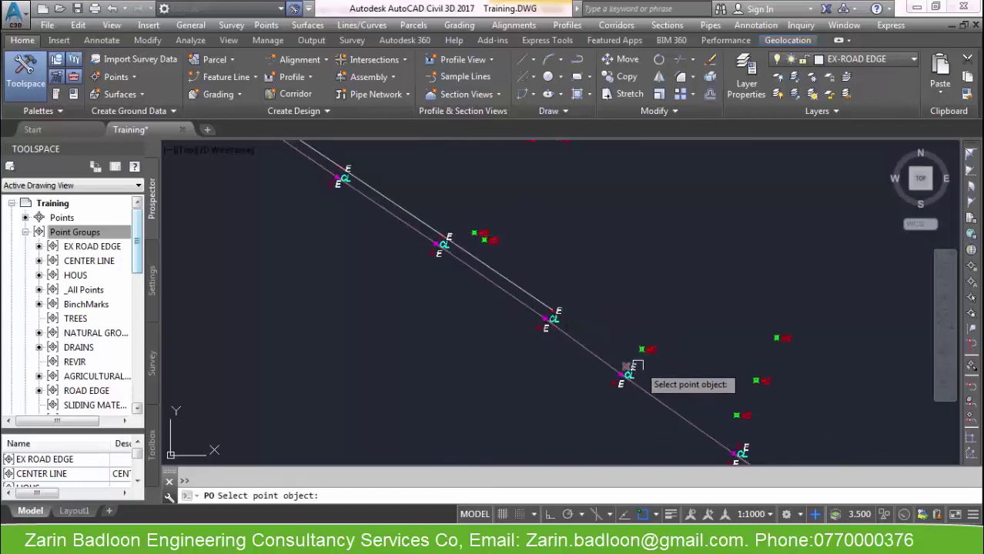
middle_click_drag(608, 350, 522, 254)
left_click(569, 287)
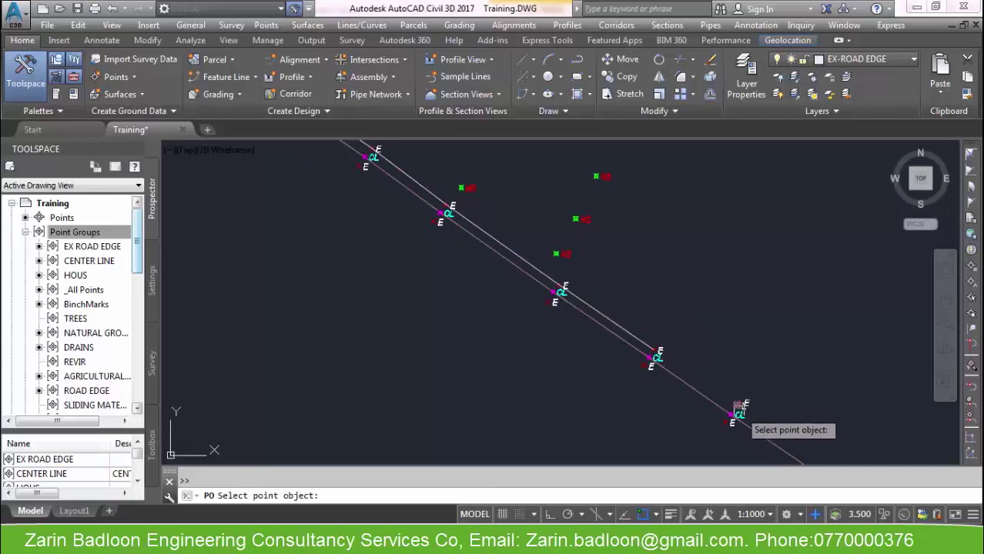
Step: Extend the road edge polyline past the closely spaced E points and down the upper side of the centerline toward the bend
scroll(739, 408, "up", 5)
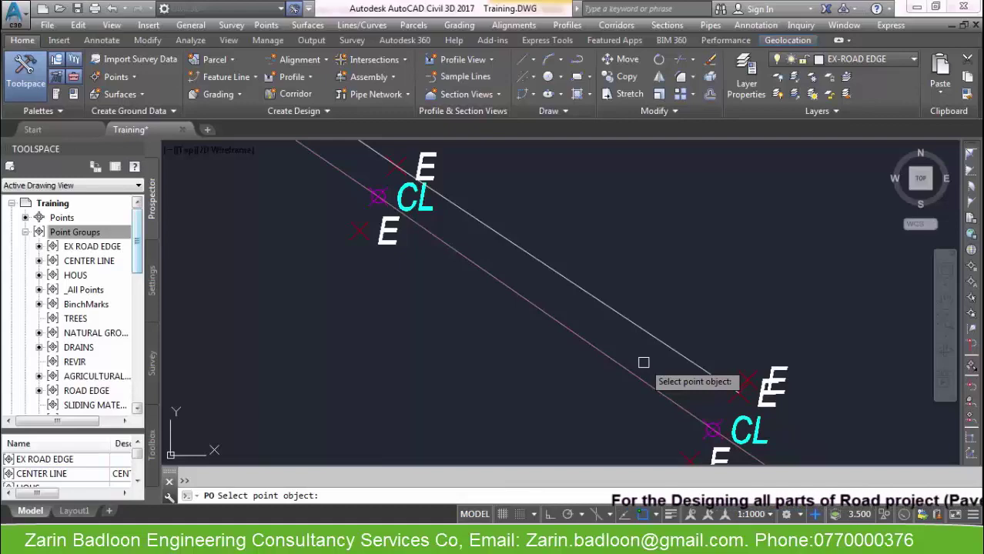
scroll(636, 361, "down", 5)
mouse_move(709, 447)
middle_mouse_down()
mouse_move(666, 419)
mouse_move(556, 294)
middle_mouse_up()
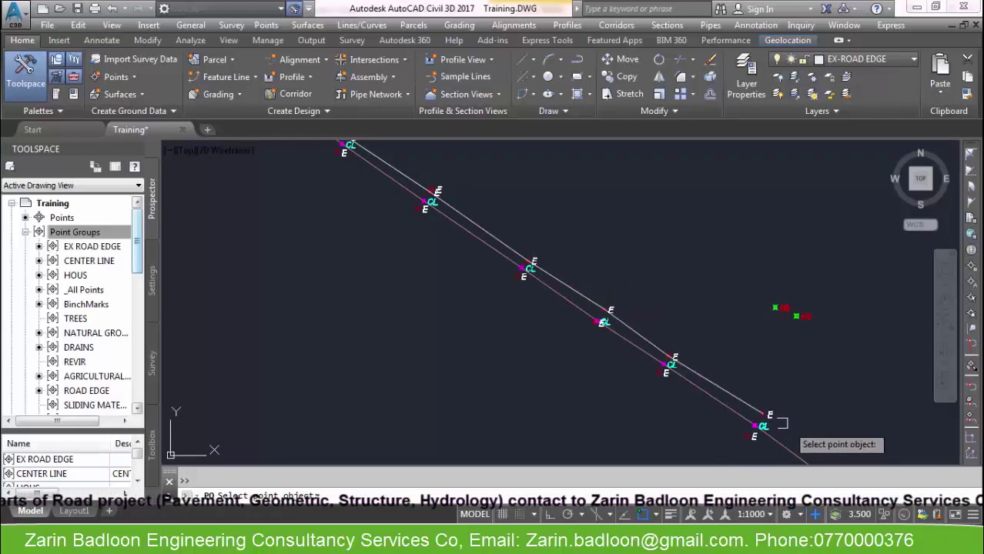
middle_click_drag(762, 418, 603, 293)
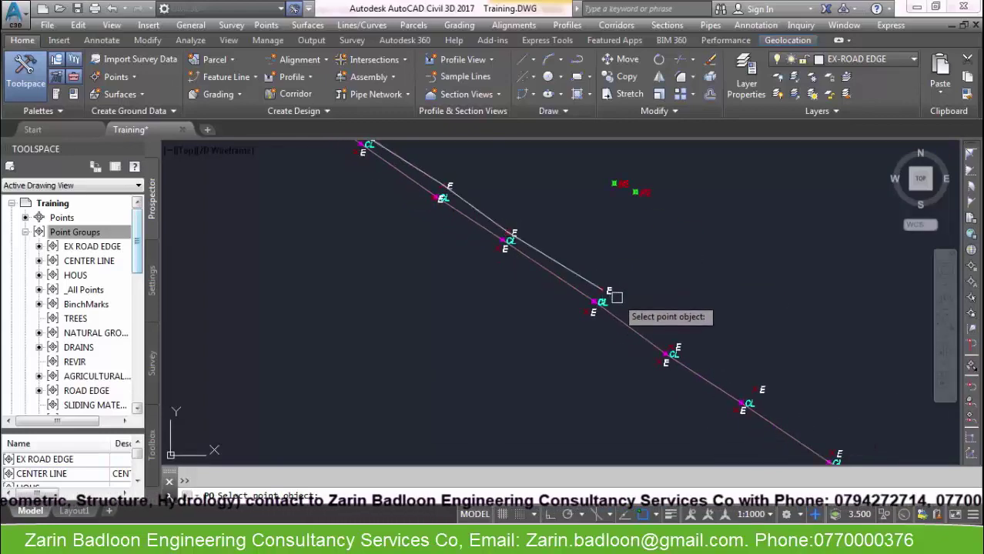
left_click(616, 296)
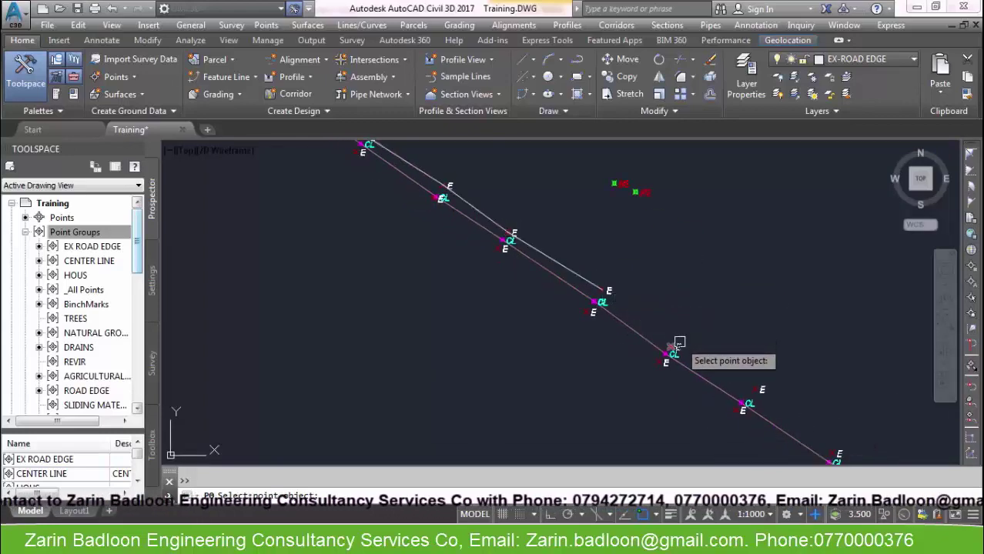
left_click(678, 348)
mouse_move(759, 387)
middle_mouse_down()
mouse_move(644, 315)
mouse_move(567, 248)
middle_mouse_up()
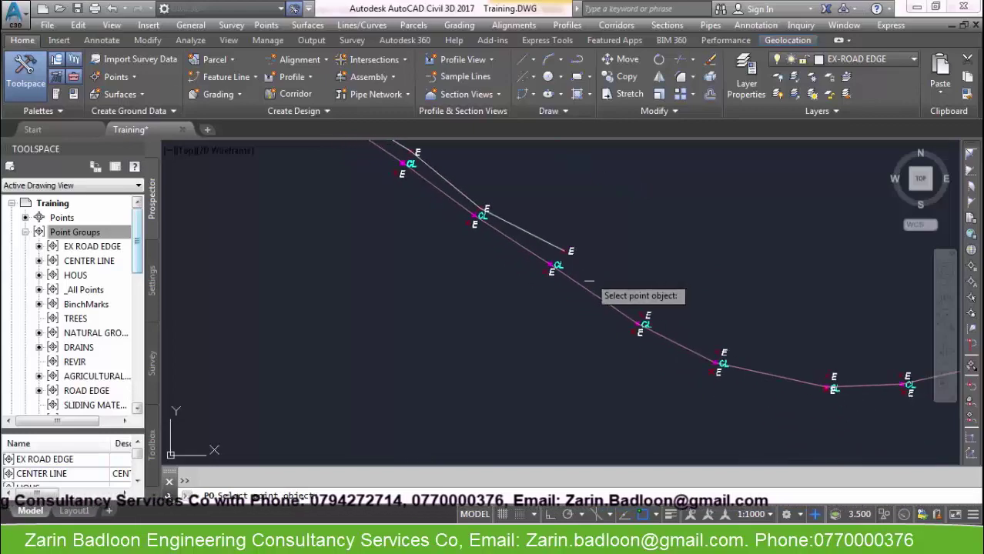
left_click(571, 251)
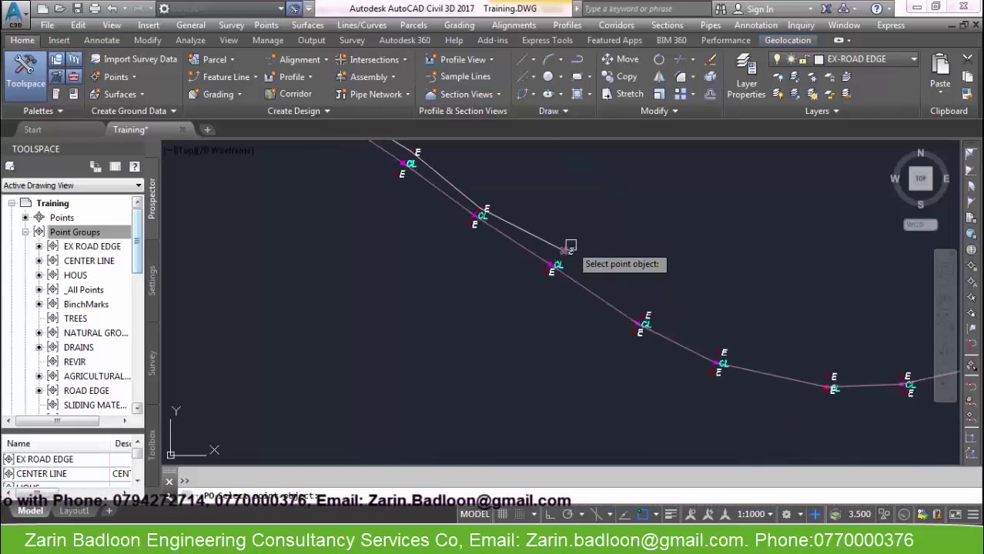
Step: Carry the road edge polyline around the bottom of the bend through the E points on the inner side of the centerline
left_click(647, 316)
left_click(721, 352)
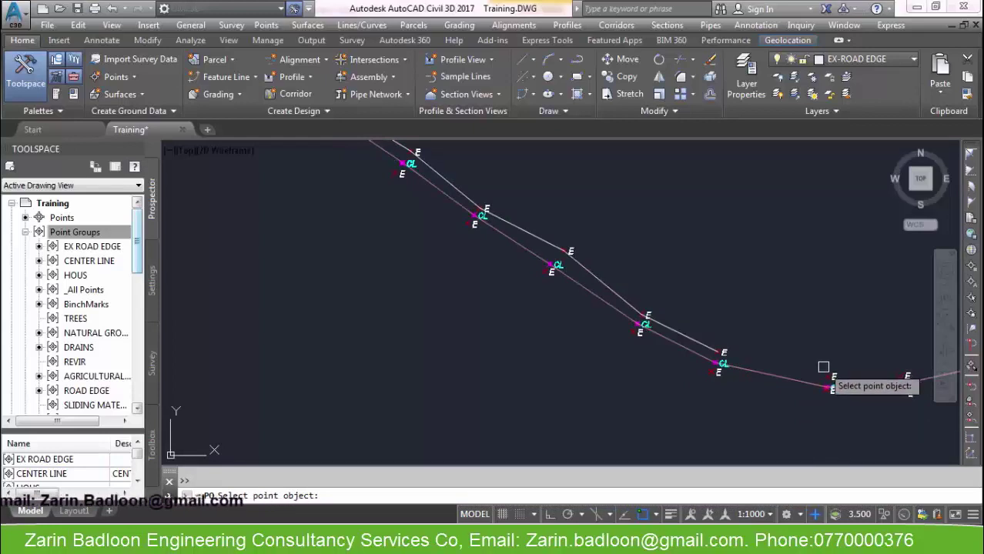
middle_click_drag(834, 377, 380, 332)
left_click(690, 359)
left_click(420, 327)
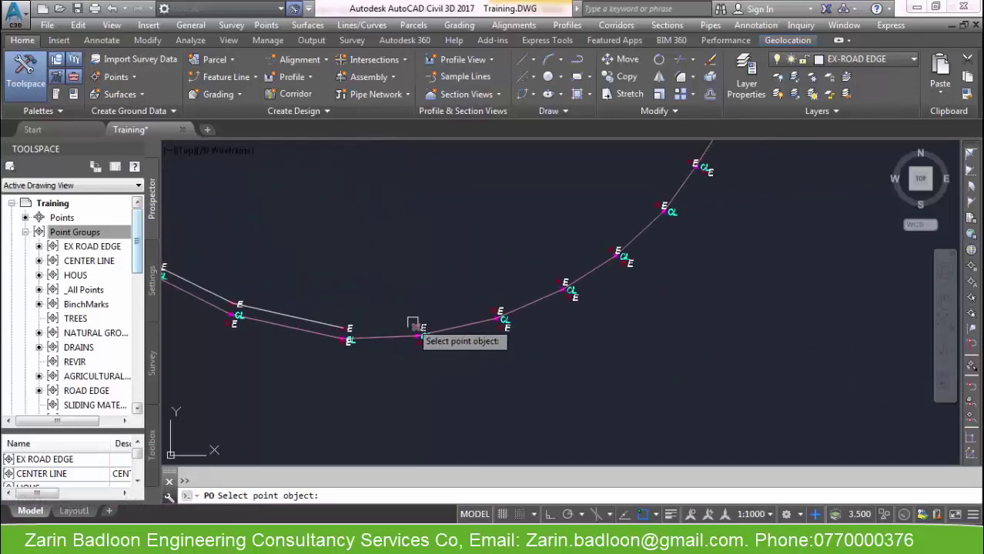
left_click(500, 310)
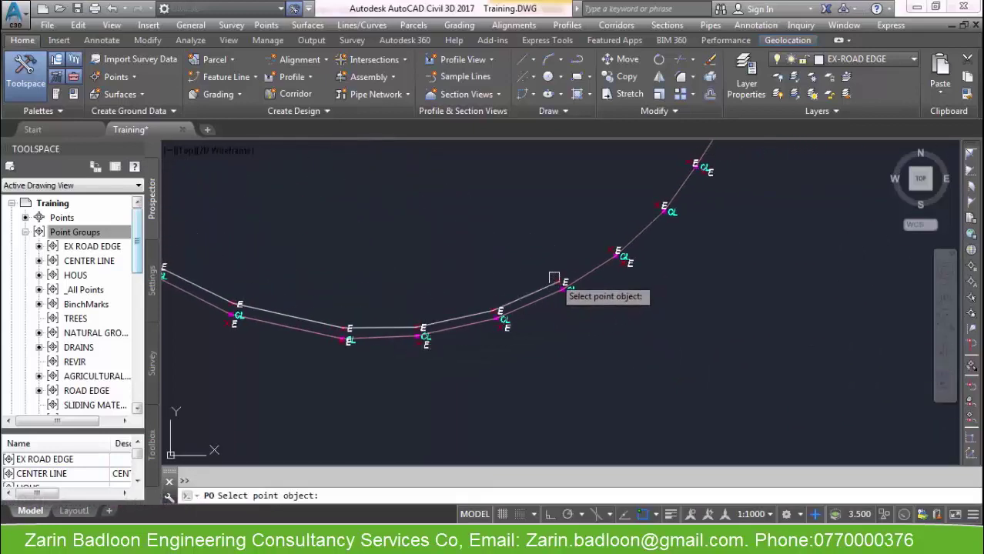
left_click(616, 249)
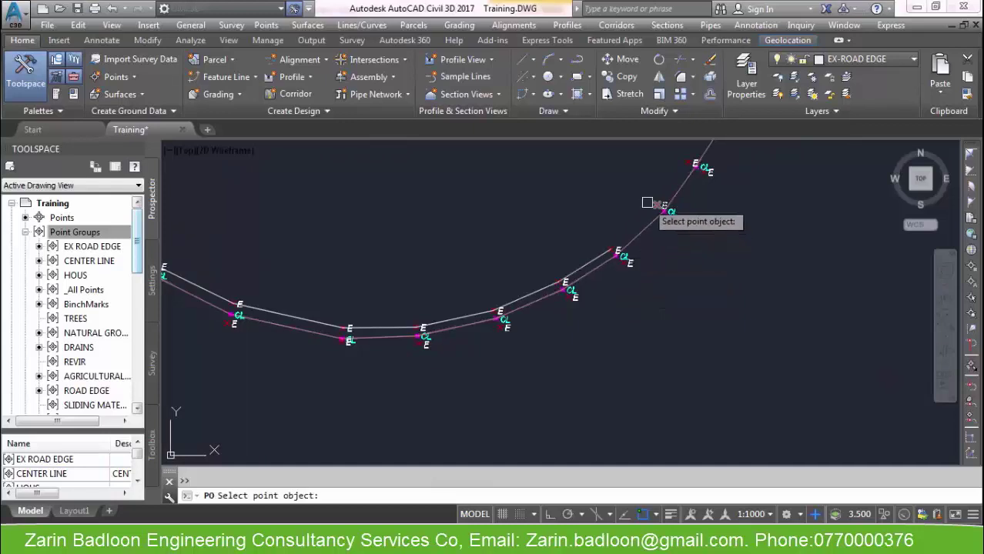
Step: Extend the road edge polyline out of the bend and up the northeast leg through the E points northwest of the centerline
mouse_move(653, 202)
middle_mouse_down()
mouse_move(652, 334)
mouse_move(618, 310)
middle_mouse_up()
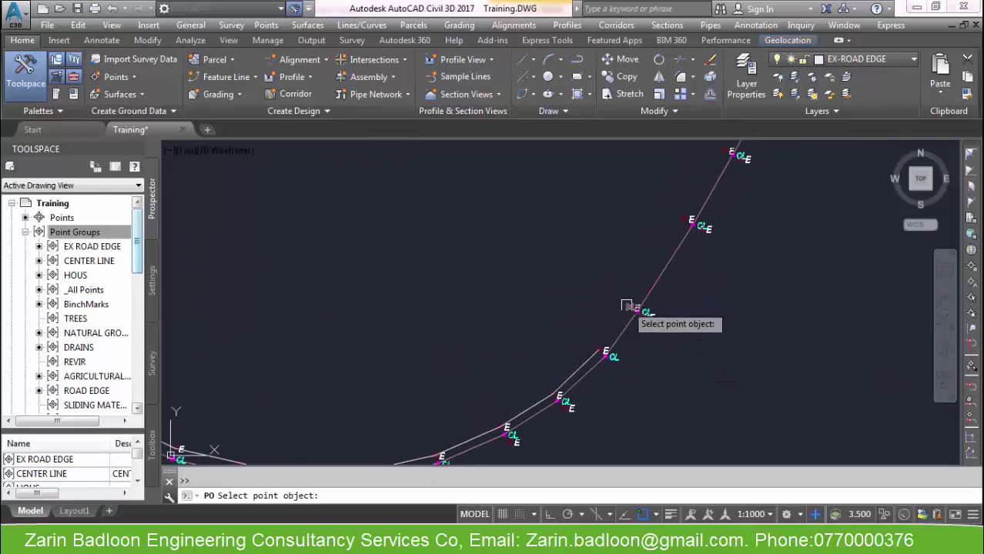
left_click(635, 308)
left_click(689, 219)
middle_click_drag(739, 259, 672, 367)
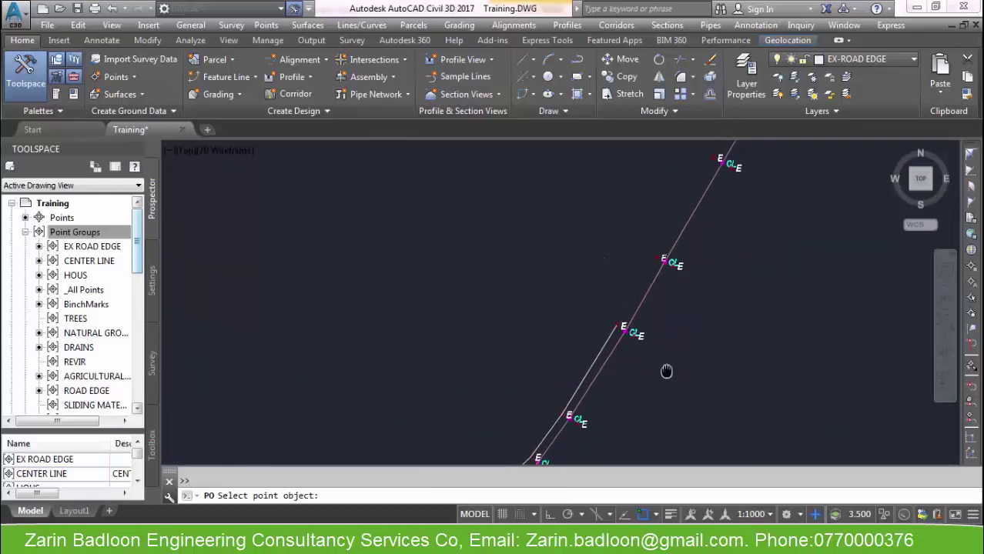
left_click(656, 254)
left_click(706, 159)
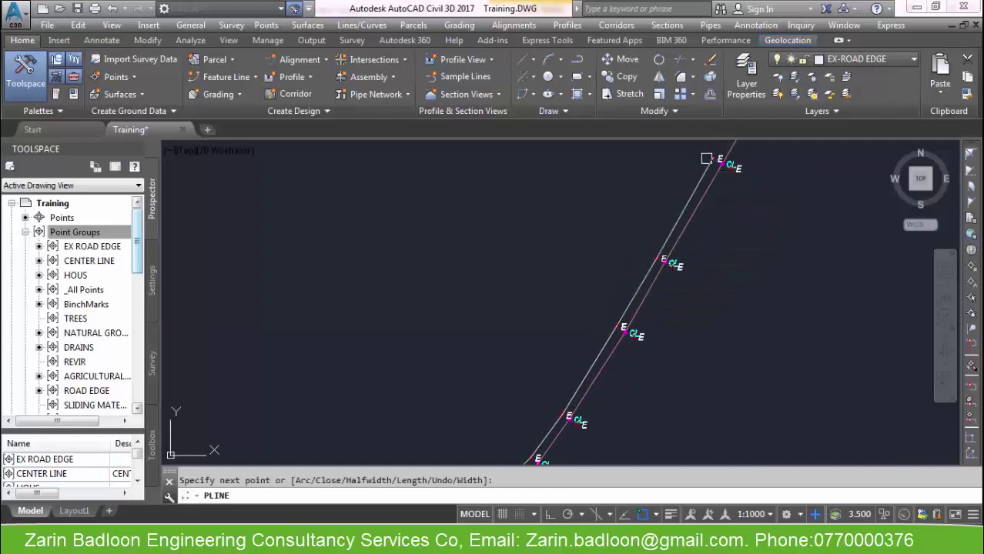
Step: Add the next E points farther up the northeast leg to the road edge polyline, staying northwest of the centerline
scroll(594, 314, "down", 3)
scroll(650, 262, "up", 2)
left_click(643, 269)
scroll(609, 382, "up", 2)
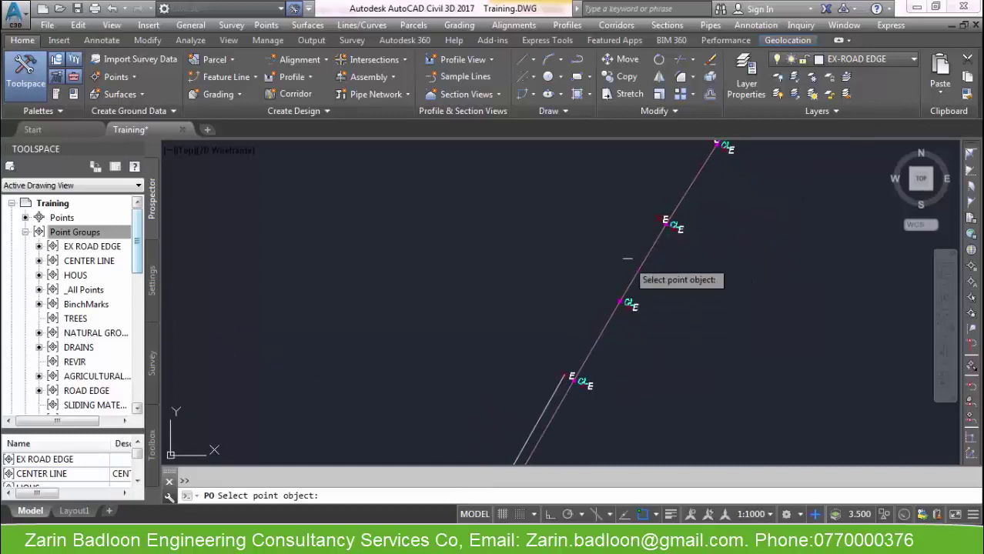
scroll(640, 370, "down", 3)
scroll(670, 319, "up", 3)
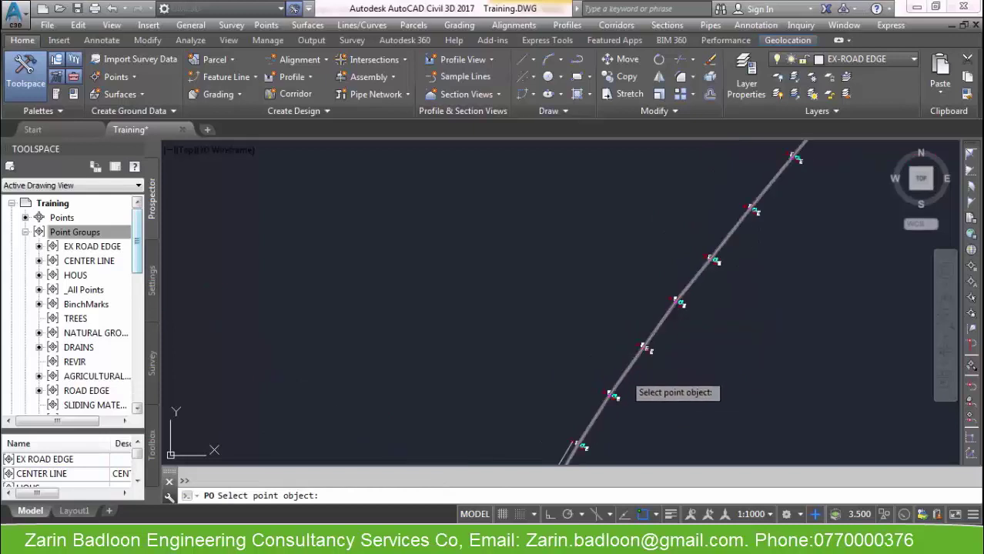
left_click(598, 394)
left_click(493, 544)
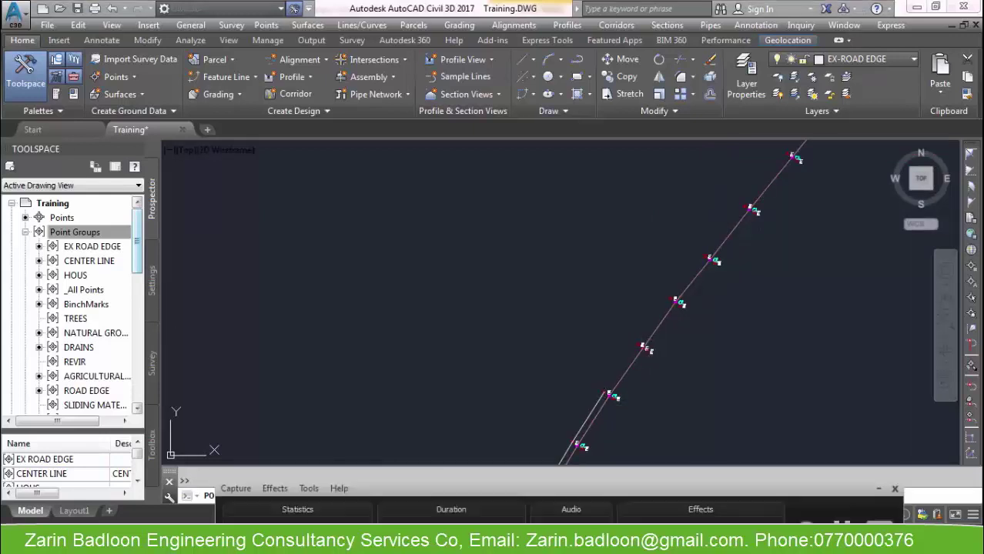
left_click(825, 488)
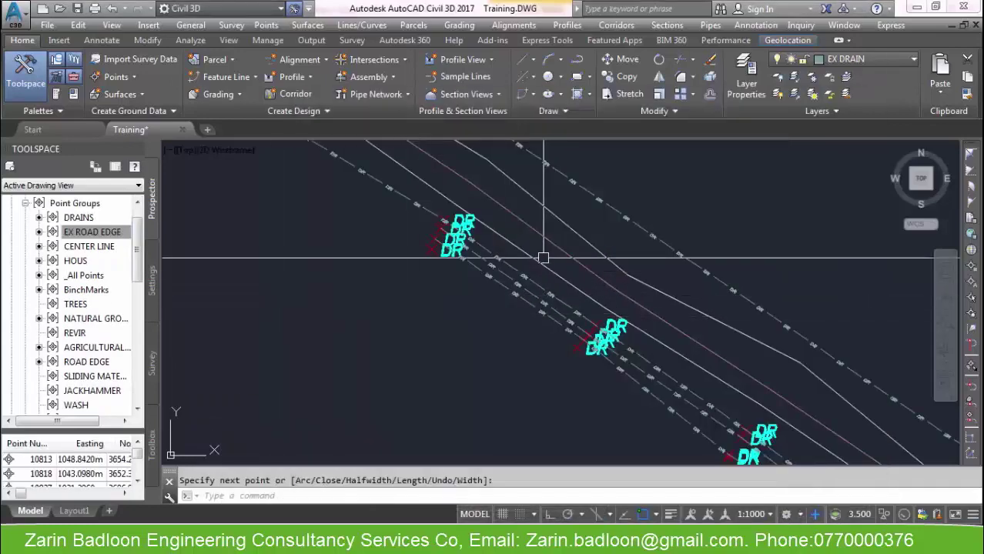
Step: Examine the drawn drain lines and the unconnected DR points along the road, from the straight stretch through the bend to the northeast leg
scroll(568, 276, "down", 4)
mouse_move(597, 293)
middle_mouse_down()
mouse_move(578, 278)
mouse_move(583, 285)
middle_mouse_up()
middle_click_drag(749, 412, 517, 296)
scroll(567, 374, "down", 6)
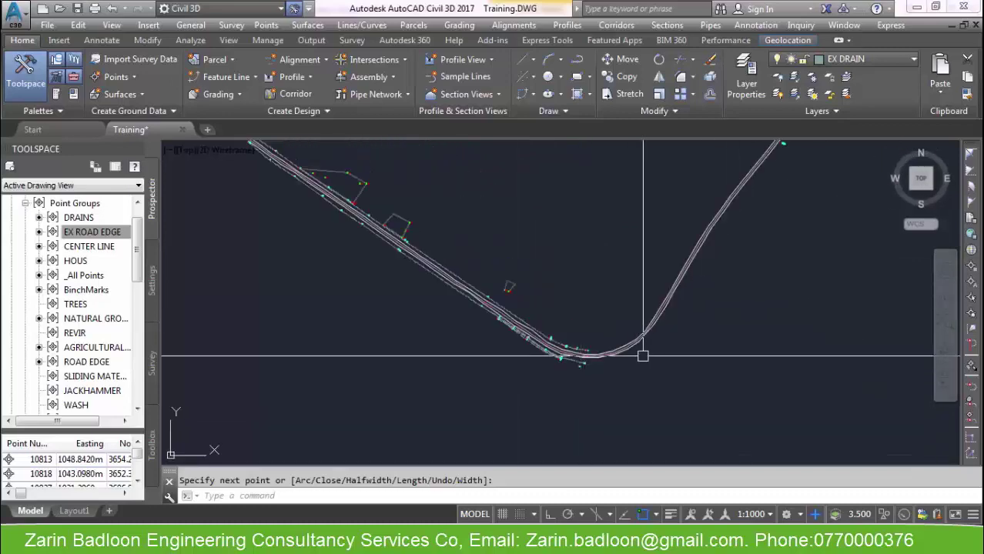
middle_click_drag(765, 264, 679, 332)
middle_click_drag(730, 268, 588, 366)
scroll(543, 314, "up", 6)
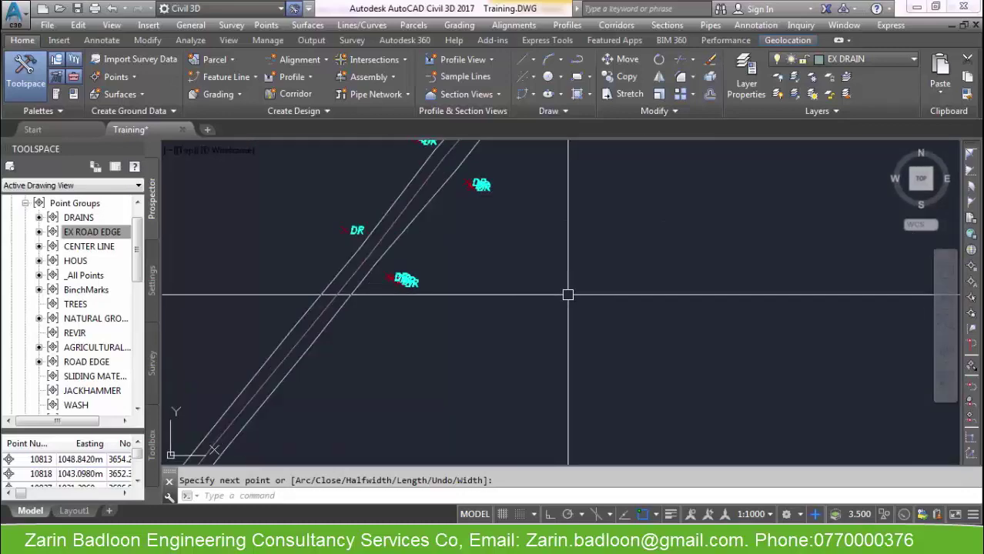
scroll(481, 207, "up", 6)
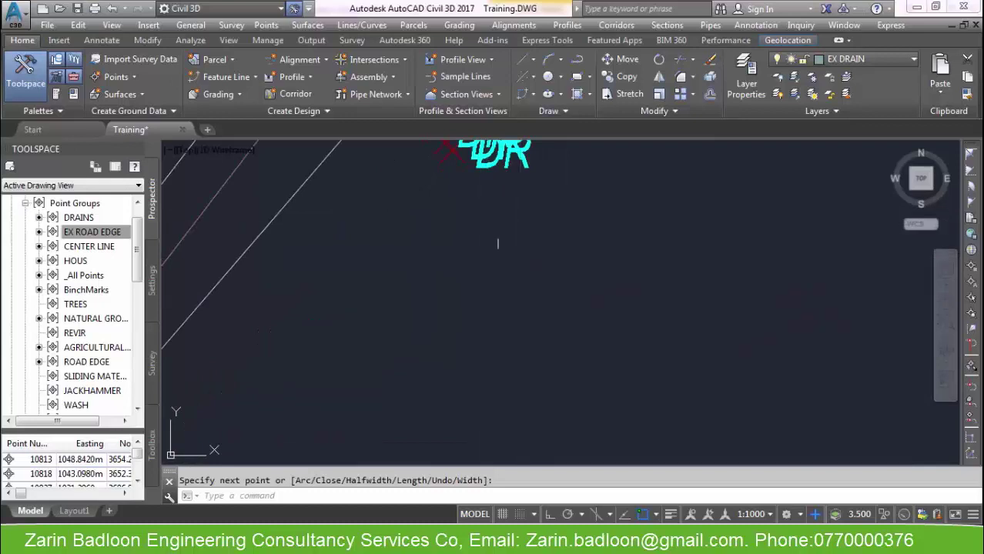
scroll(521, 282, "down", 8)
left_click(539, 531)
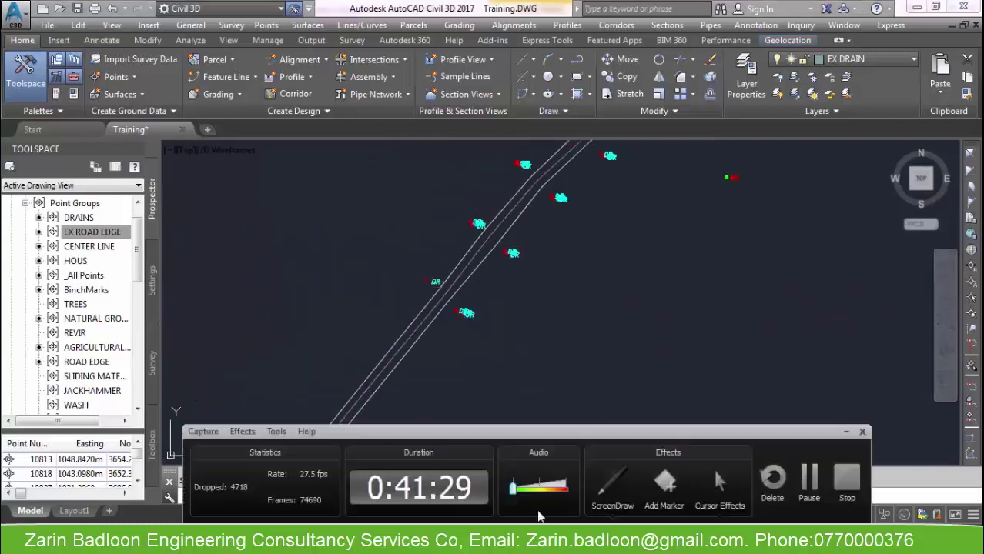
left_click(620, 493)
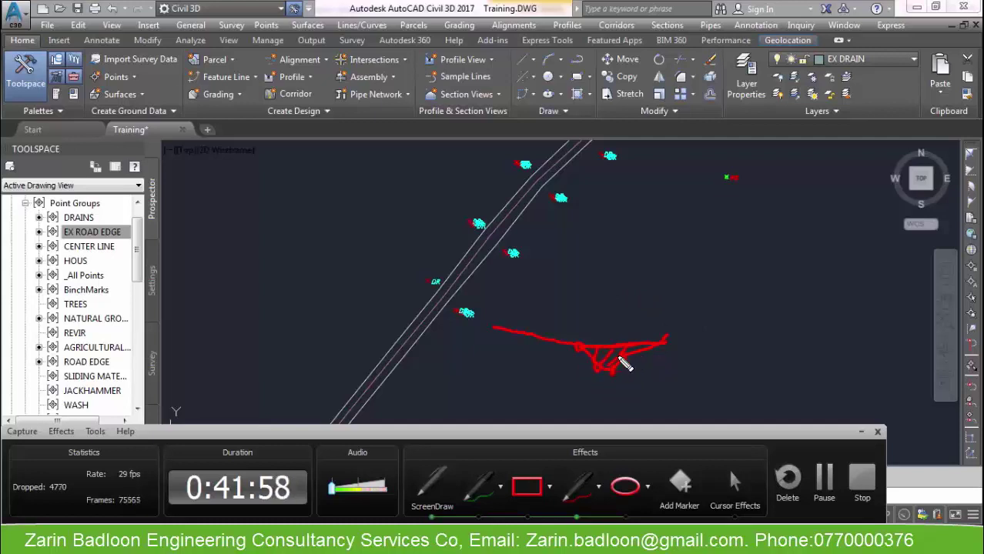
key("Escape")
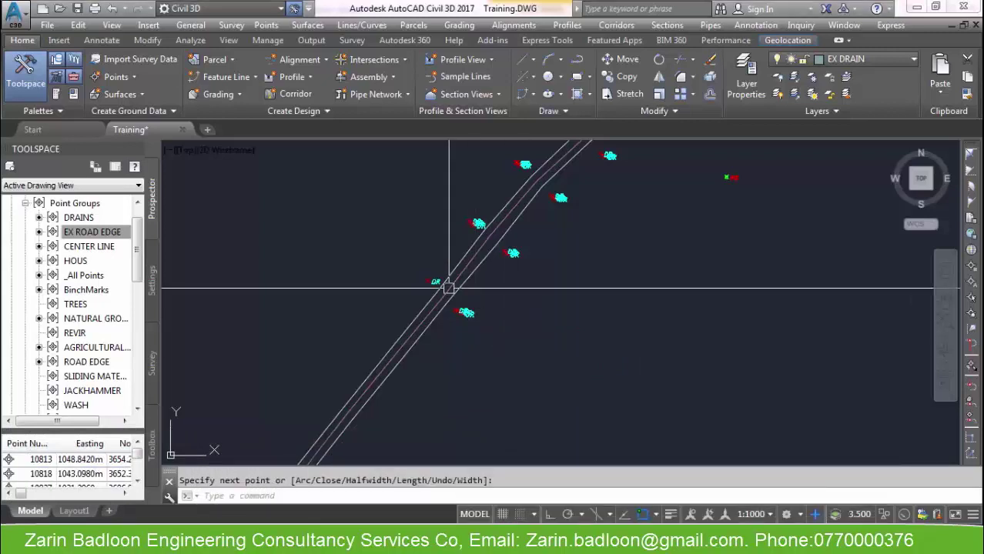
Step: Start a polyline on the EX DRAIN layer at the single DR point northwest of the road, using the transparent 'PO point-object selection
scroll(435, 285, "up", 5)
key("Return")
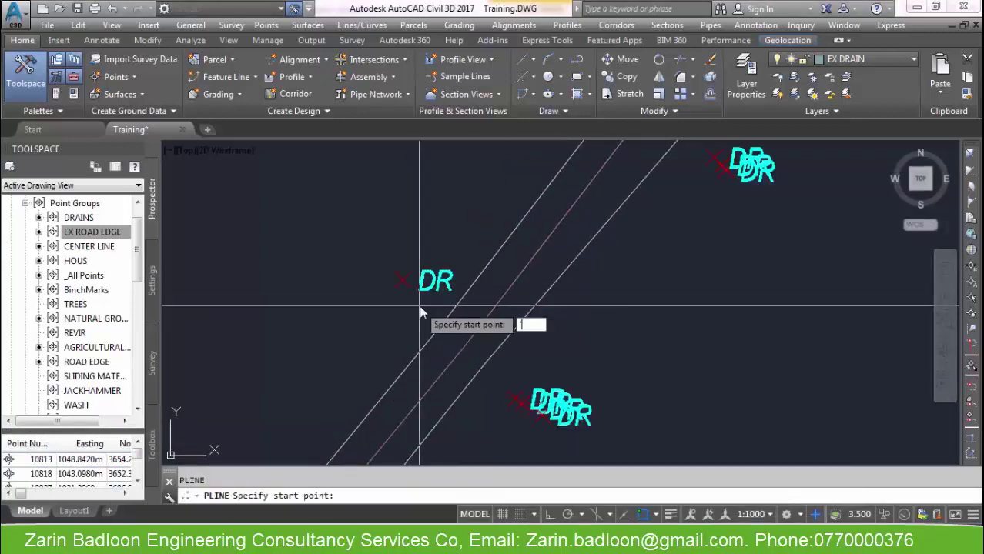
type("PO")
key("Return")
scroll(400, 279, "down", 3)
left_click(390, 347)
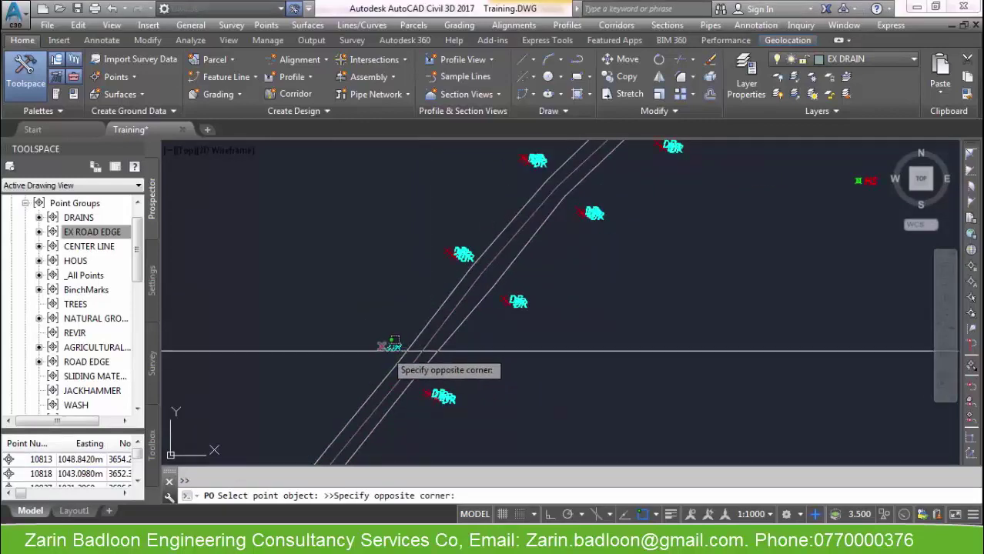
left_click(416, 331)
Step: Extend the drain polyline northeast through the DR points nearest the road, one per cluster, from the straight stretch into the bend
scroll(433, 292, "up", 4)
scroll(443, 264, "down", 6)
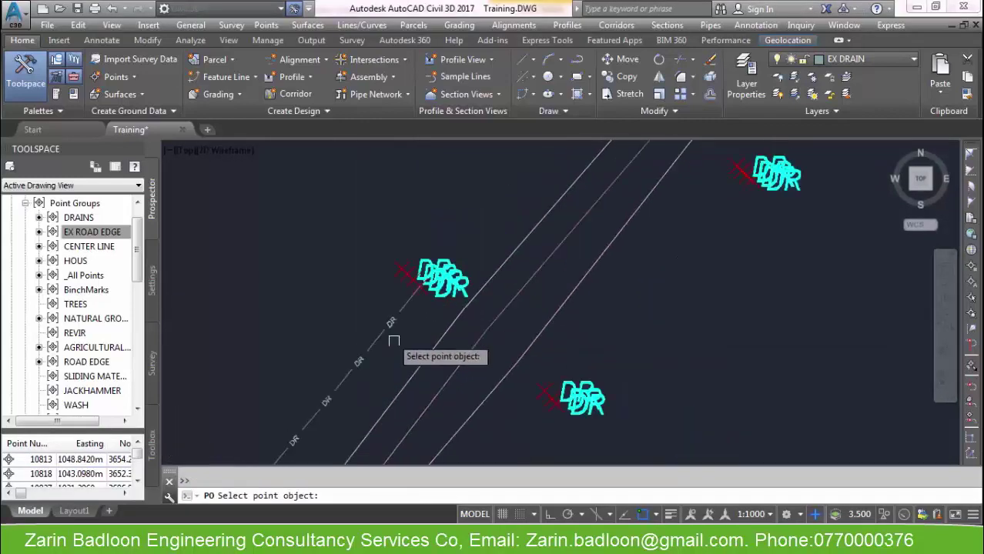
scroll(471, 254, "up", 5)
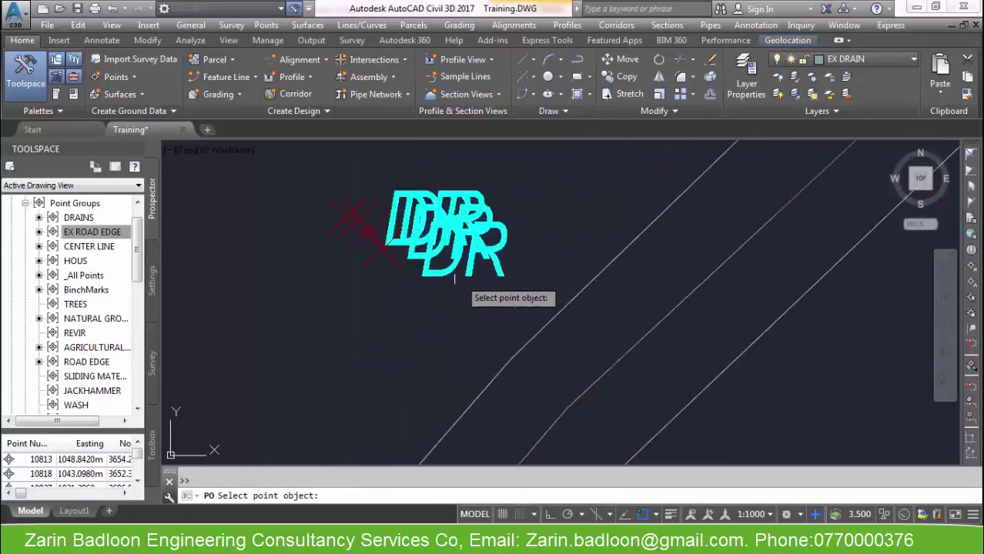
scroll(405, 291, "down", 3)
scroll(362, 304, "down", 2)
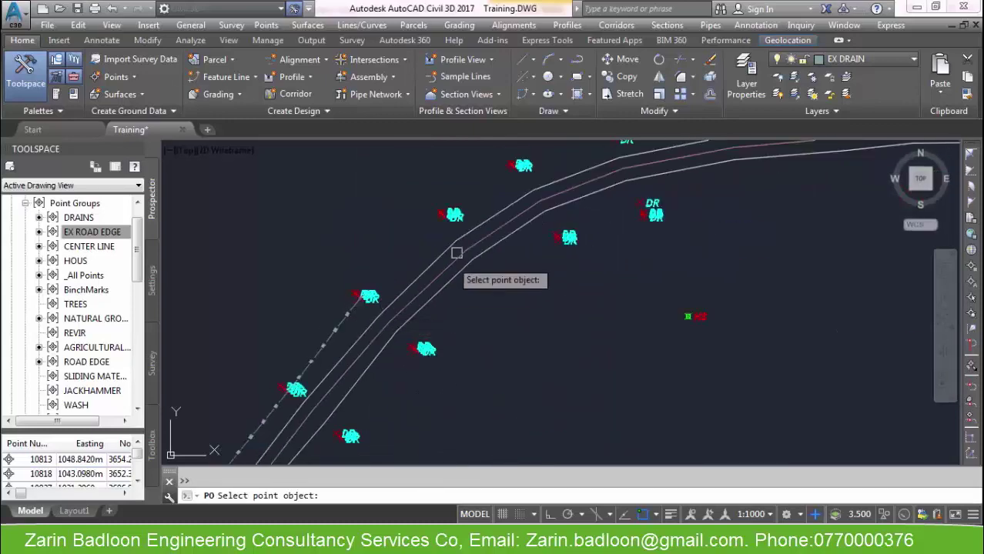
scroll(395, 252, "up", 3)
scroll(326, 341, "down", 2)
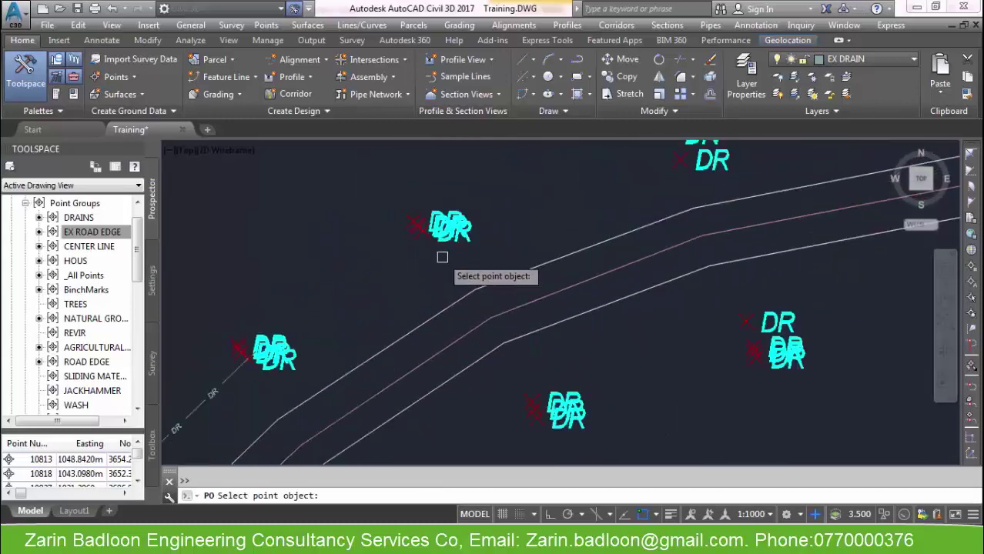
Step: Continue the drain polyline around the bend through the DR points nearest the road and end it at the bend's last northern cluster
scroll(431, 239, "up", 3)
scroll(462, 250, "down", 3)
scroll(422, 235, "up", 3)
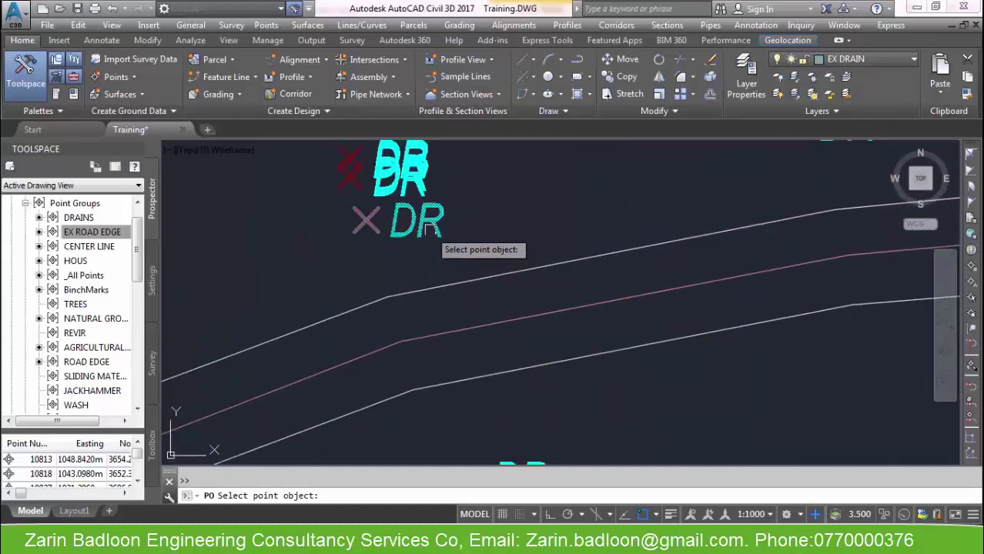
scroll(350, 286, "down", 3)
scroll(466, 250, "up", 2)
scroll(409, 254, "down", 3)
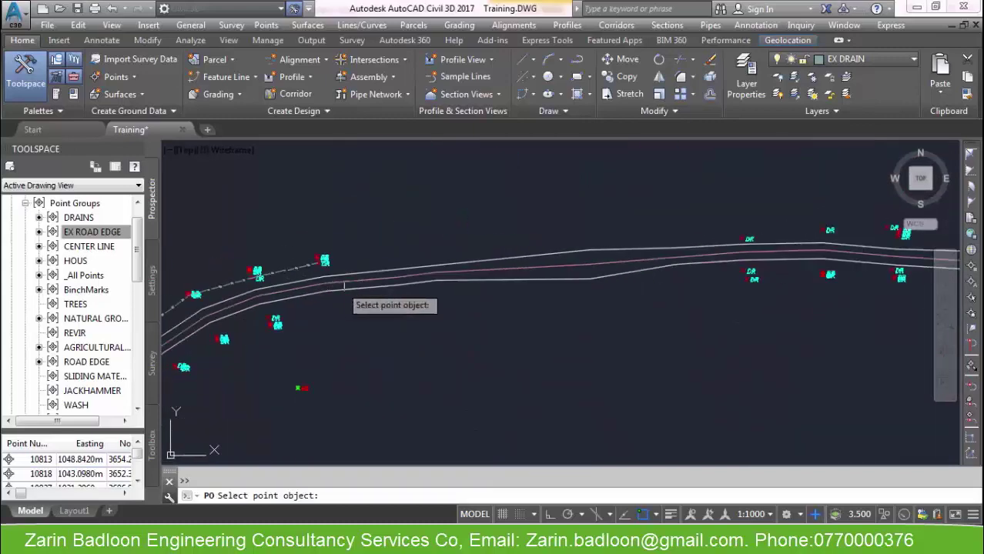
scroll(519, 296, "up", 3)
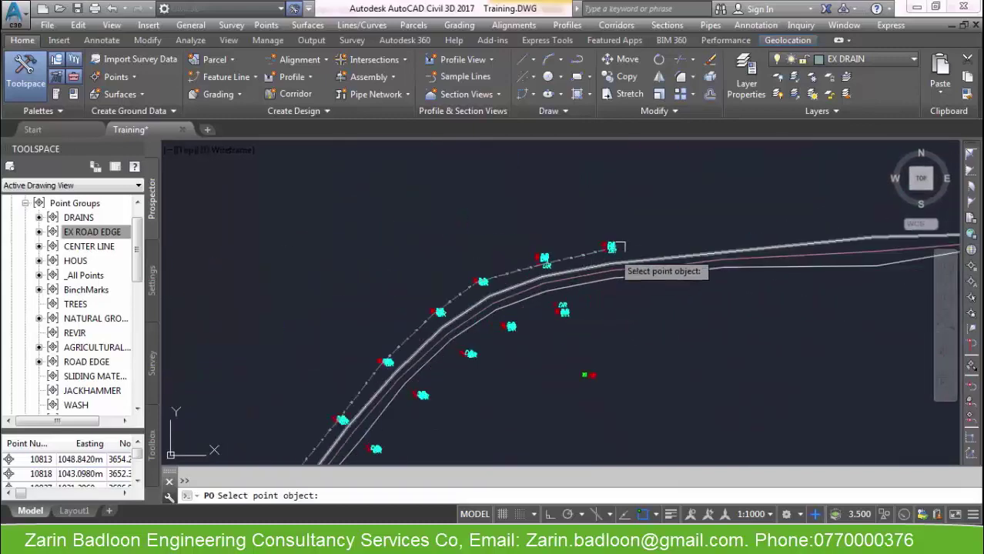
left_click(611, 248)
Step: Start a second drain polyline at the middle DR point of the bend's last northern cluster and run it southwest to the next cluster
scroll(608, 258, "up", 5)
type("P")
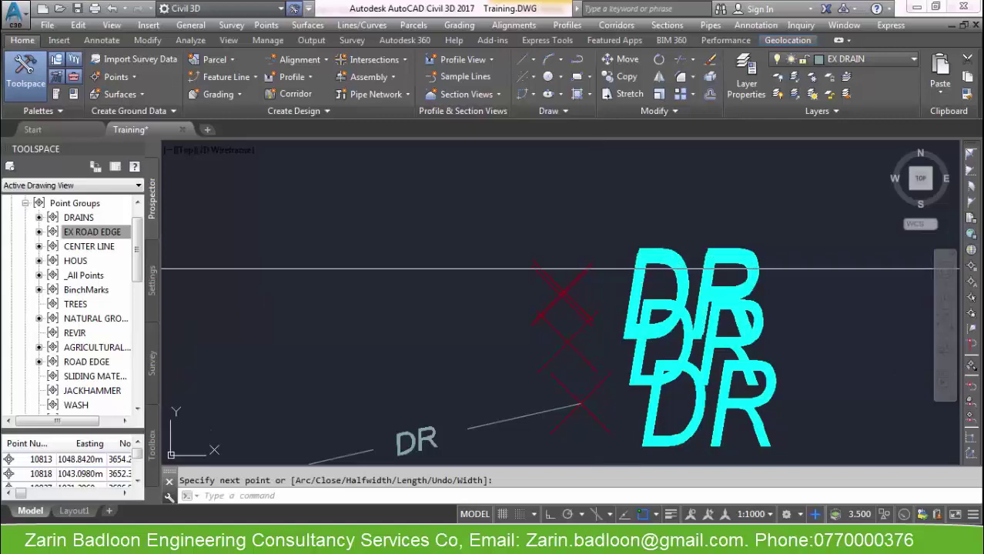
key("Escape")
key("Return")
scroll(671, 315, "down", 5)
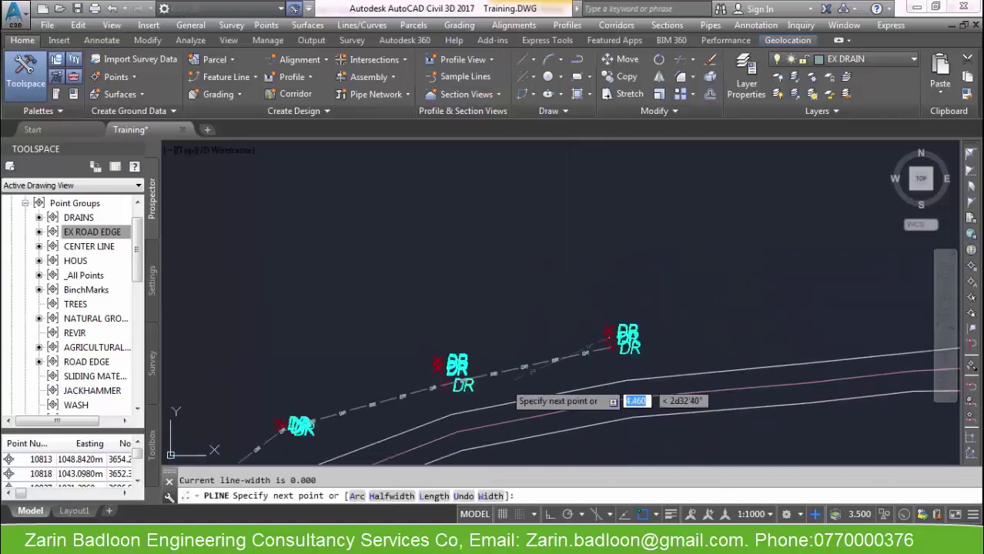
scroll(447, 370, "up", 6)
left_click(449, 312)
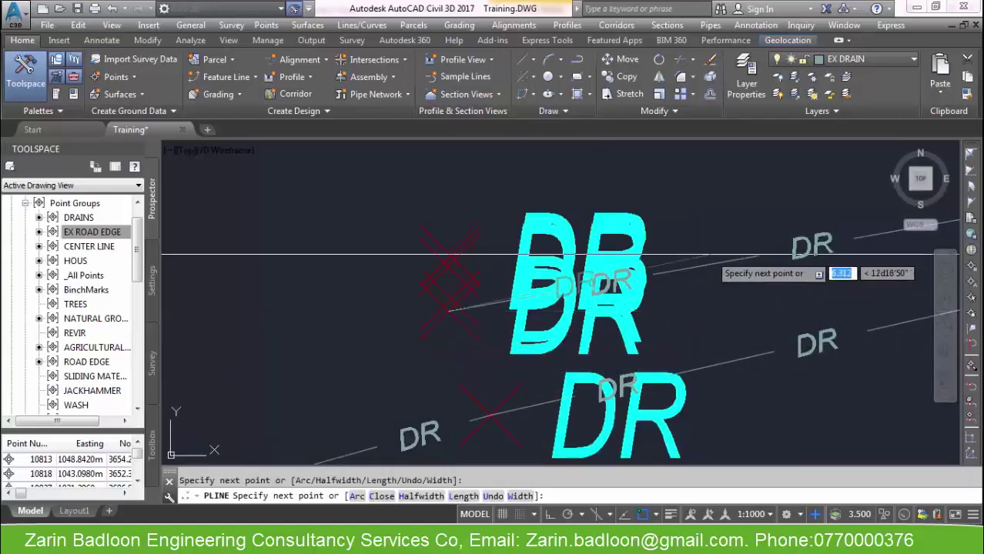
Step: Extend the second drain polyline southwest through the middle DR points of the following bend clusters and review the object snap modes
scroll(716, 269, "down", 4)
scroll(528, 312, "up", 5)
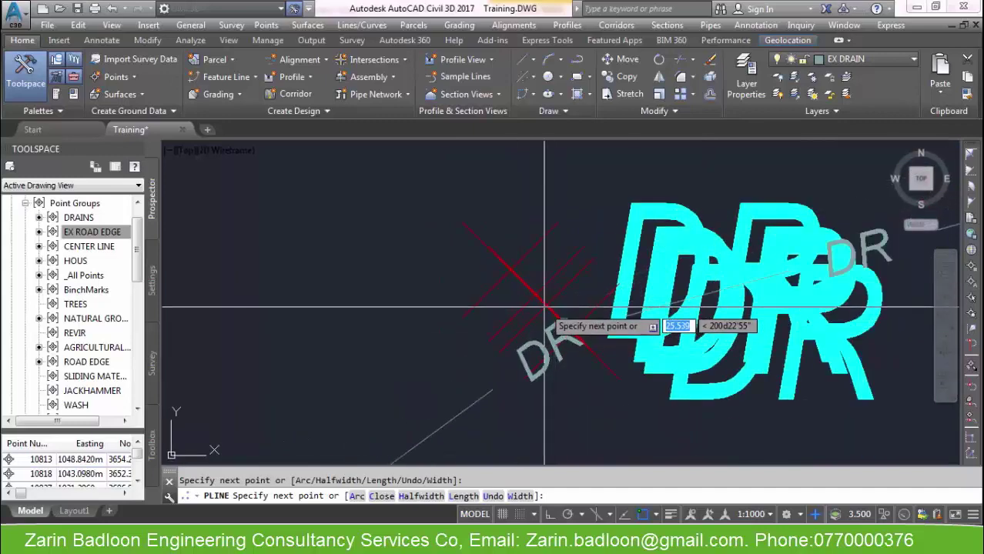
scroll(546, 306, "down", 5)
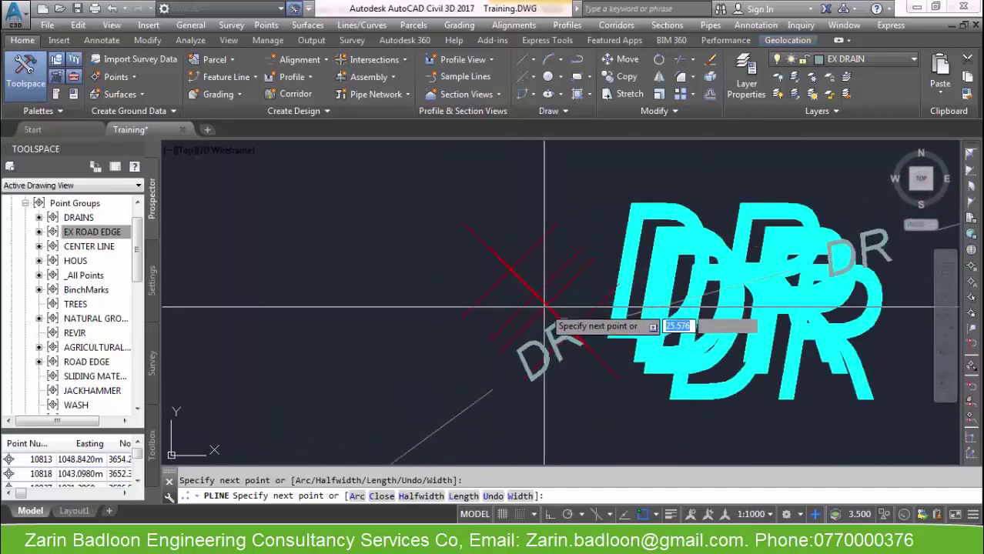
scroll(528, 339, "up", 6)
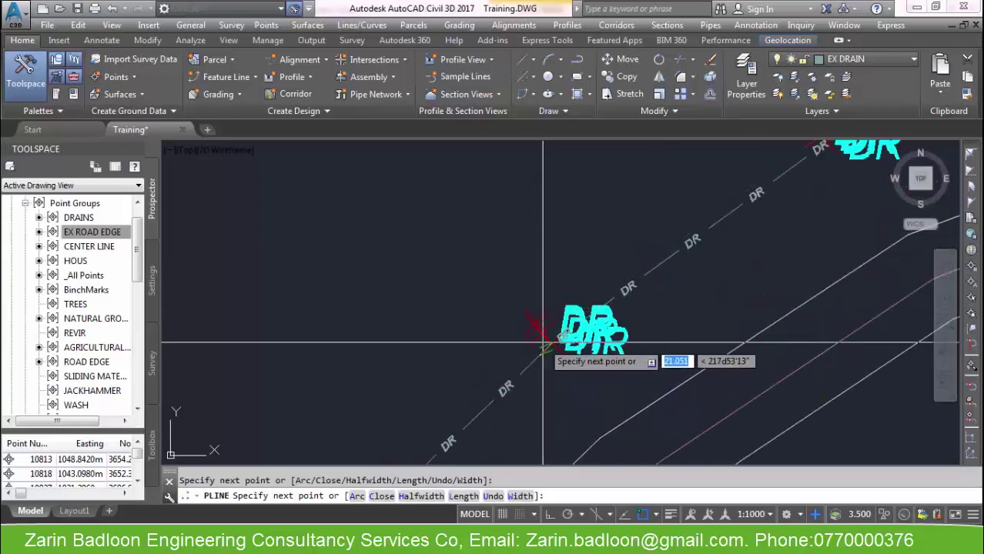
left_click(546, 340)
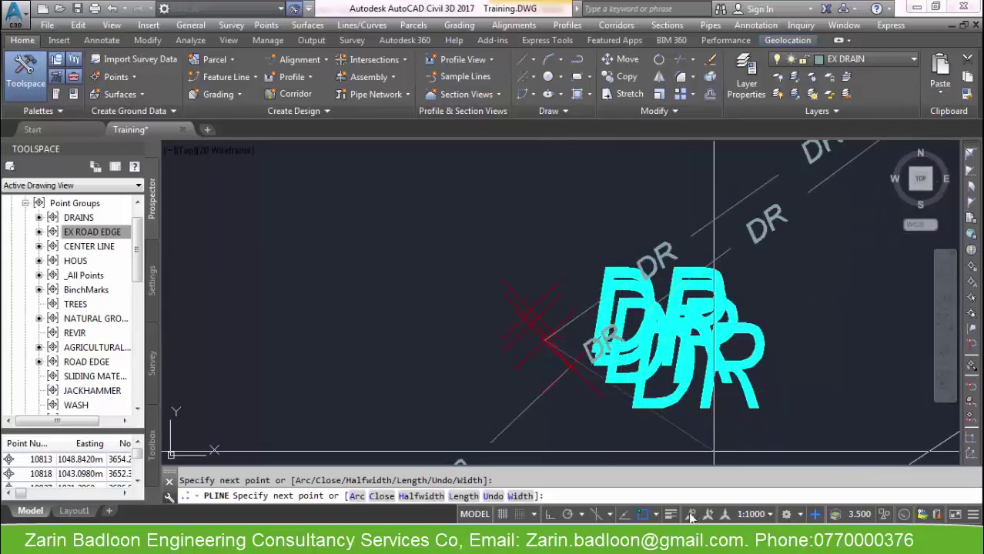
left_click(657, 516)
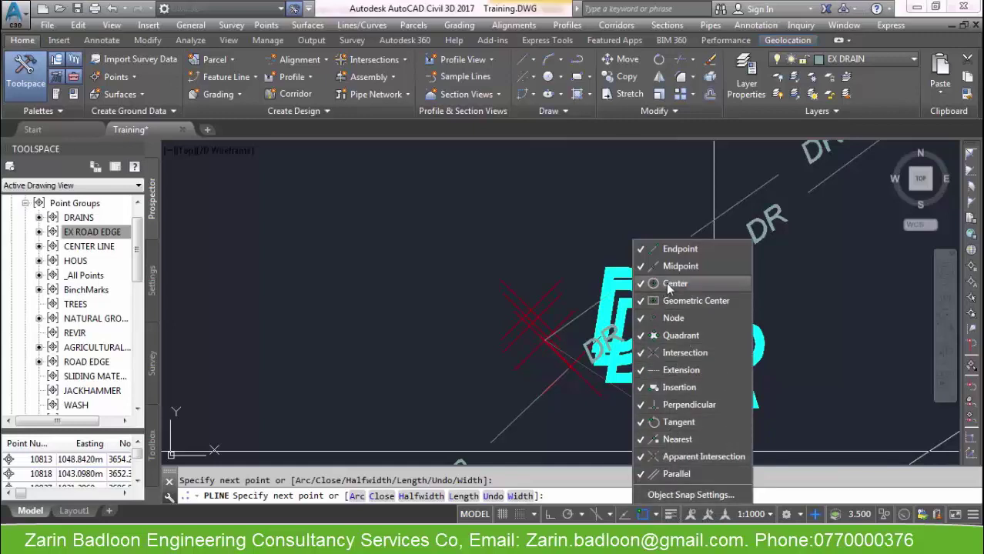
left_click(493, 332)
Step: Complete the second drain polyline down to the southwestern DR cluster northwest of the road, using the transparent 'PO point-object selection
scroll(476, 334, "down", 6)
mouse_move(442, 400)
middle_mouse_down()
mouse_move(466, 370)
mouse_move(407, 395)
middle_mouse_up()
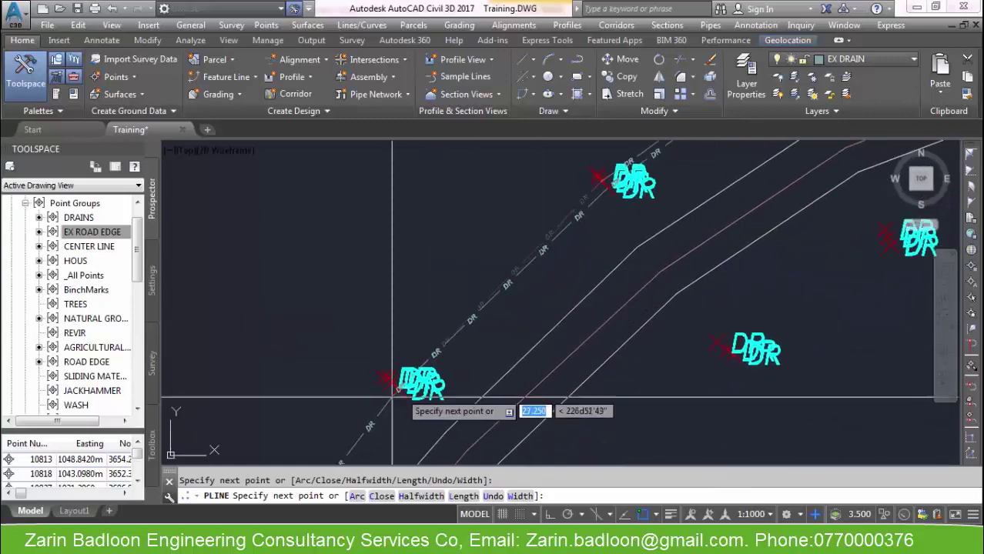
scroll(398, 380, "up", 7)
key("Escape")
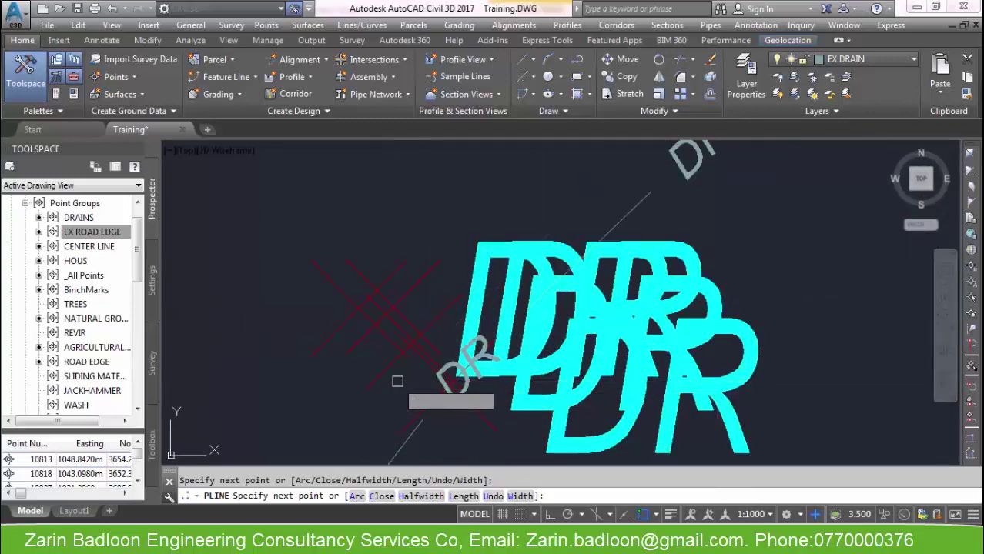
type("po")
key("Return")
scroll(457, 373, "down", 3)
scroll(493, 315, "down", 3)
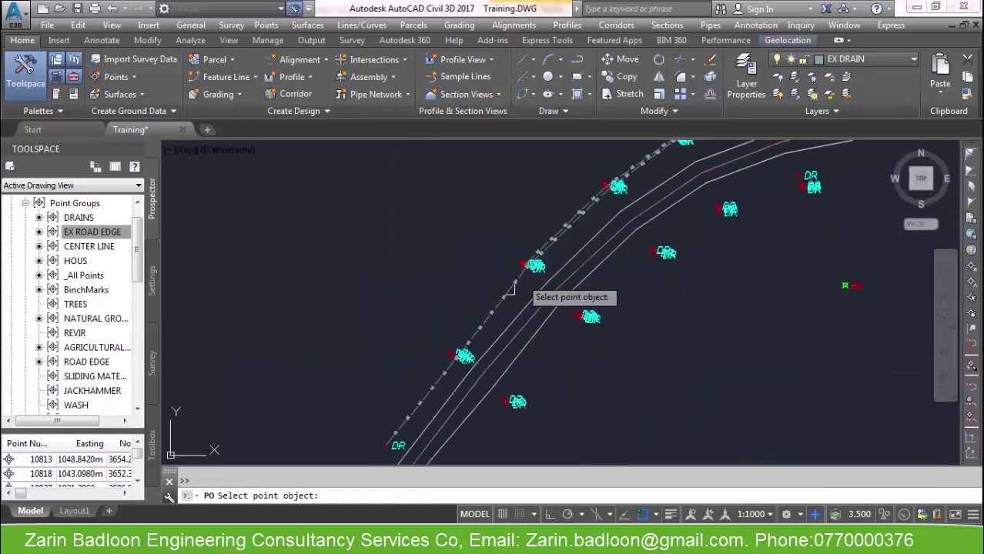
scroll(431, 377, "up", 4)
scroll(493, 308, "down", 3)
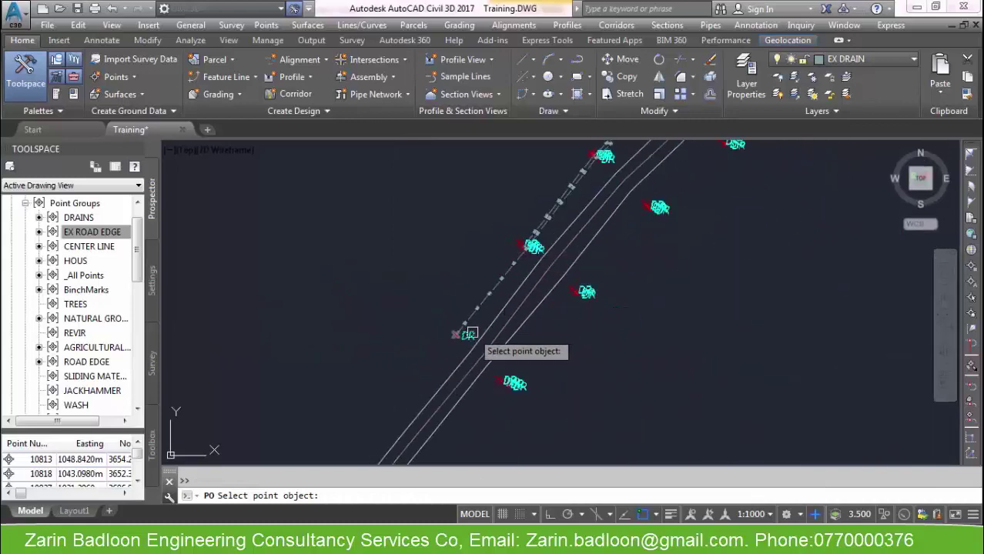
left_click(468, 333)
scroll(528, 248, "up", 5)
type("p")
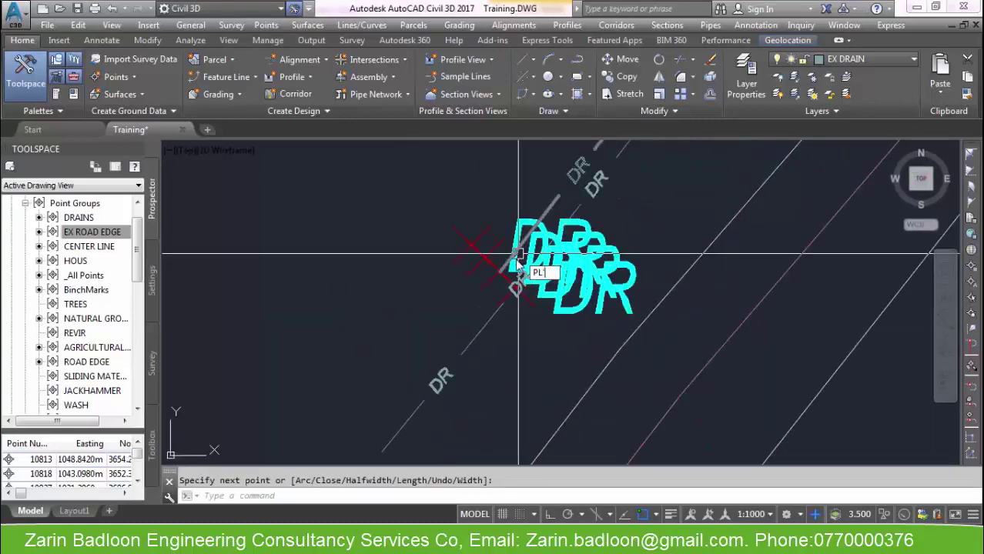
type("l'po")
key("Return")
scroll(472, 277, "up", 5)
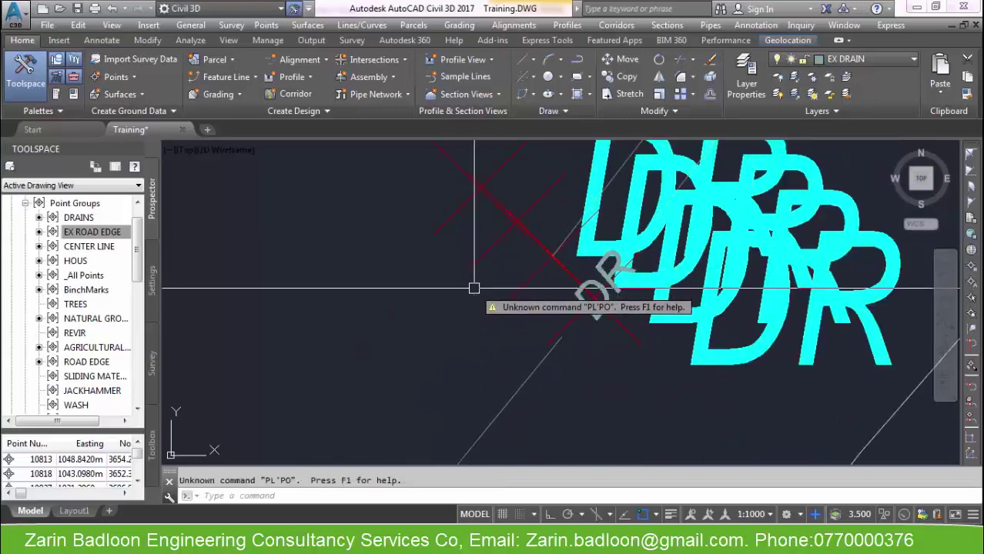
key("Escape")
Step: Start a third drain polyline with 'PO point-object selection and run it northeast through the DR points farthest from the road
type("pl")
key("Return")
type("'p")
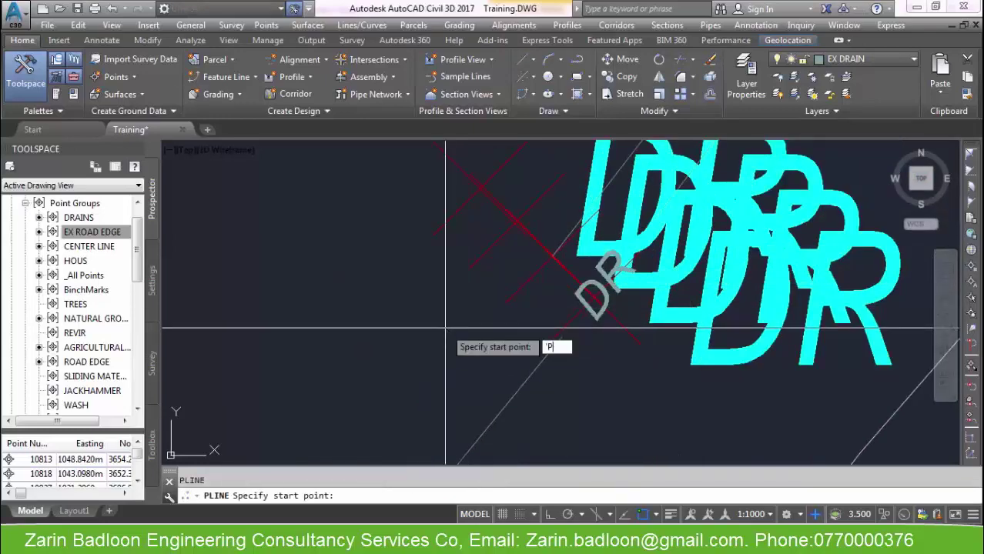
type("o")
key("Return")
scroll(393, 436, "down", 5)
scroll(501, 266, "up", 5)
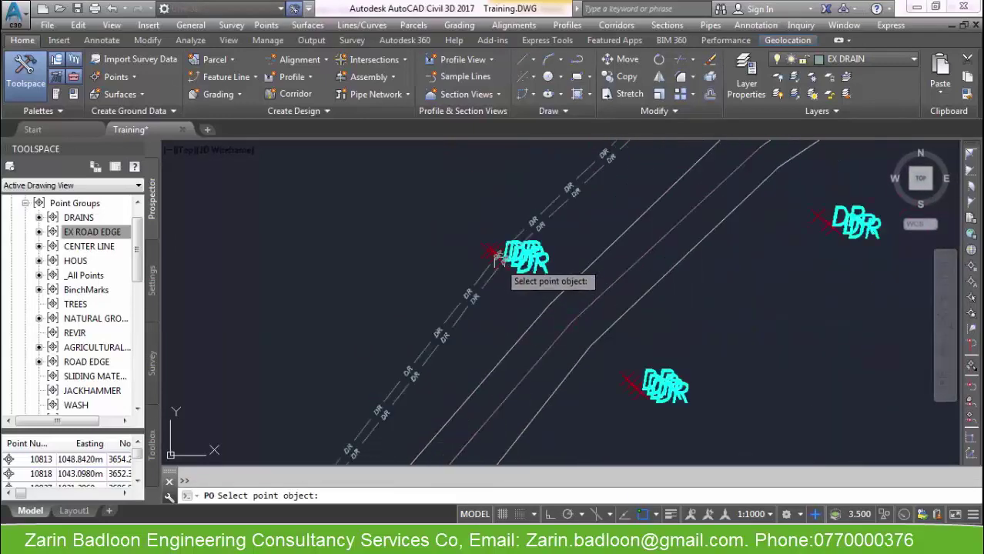
scroll(407, 352, "down", 5)
scroll(454, 239, "up", 5)
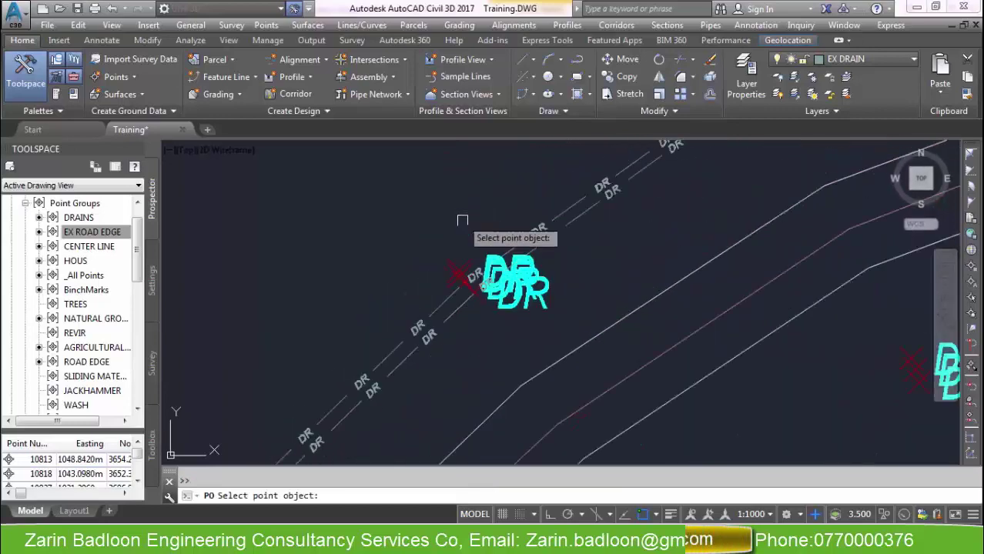
Step: Continue the third drain polyline around the bend through the outermost DR points and end it at the last northern cluster
scroll(396, 352, "down", 5)
scroll(524, 246, "up", 5)
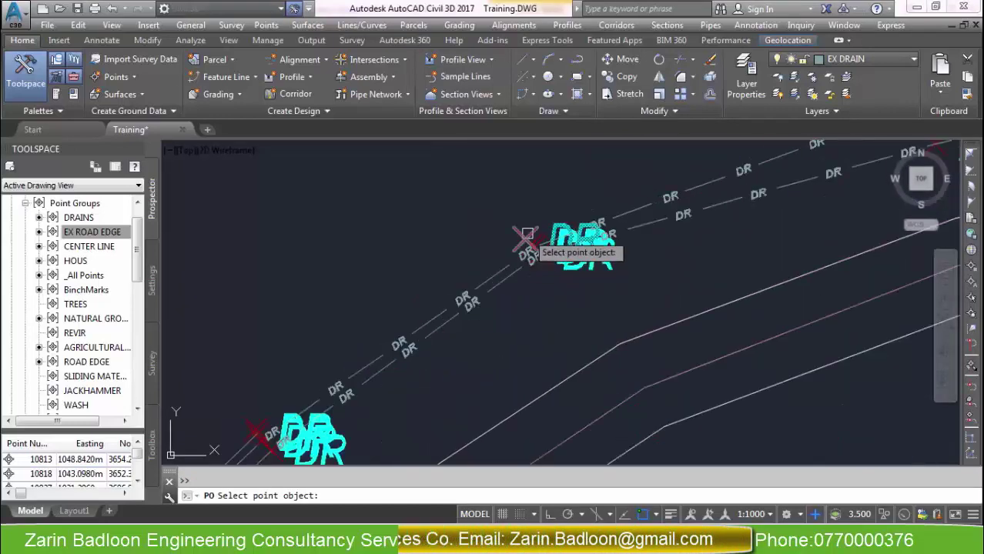
scroll(318, 303, "down", 5)
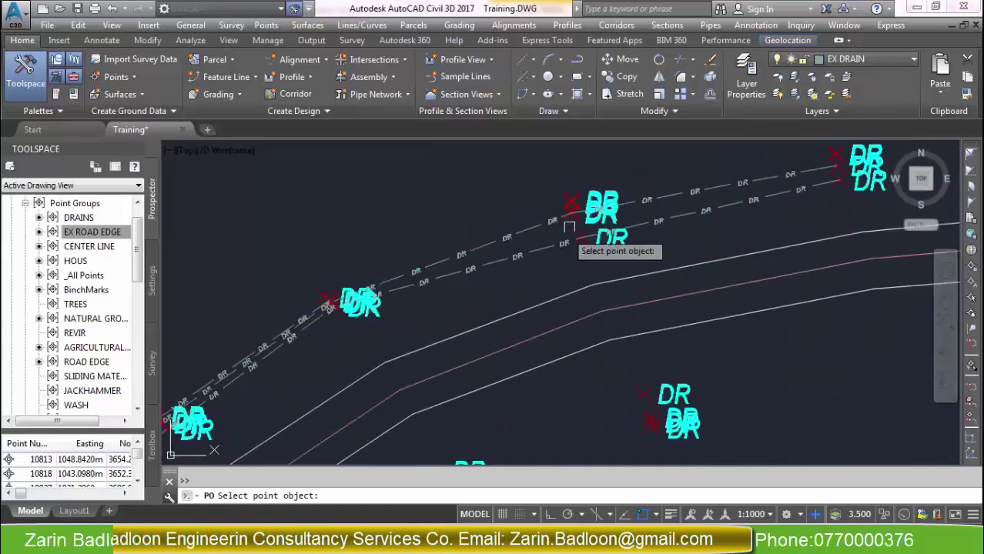
scroll(565, 211, "up", 6)
scroll(550, 246, "down", 5)
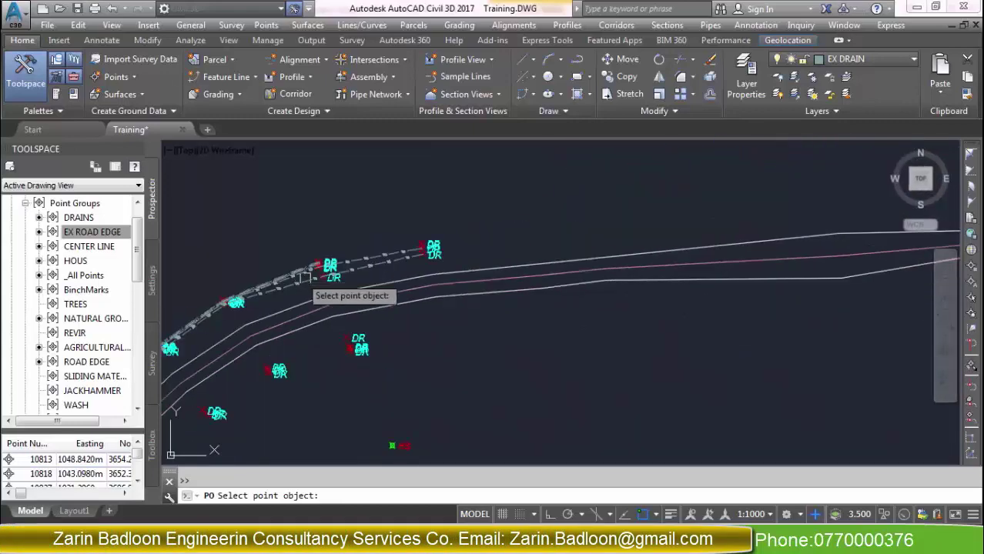
scroll(349, 263, "up", 5)
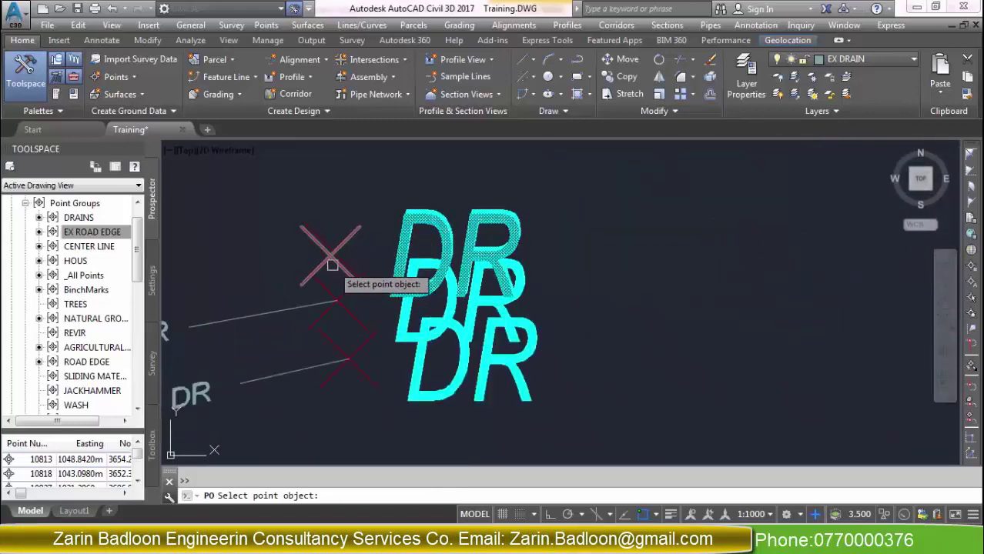
left_click(404, 265)
scroll(534, 282, "down", 4)
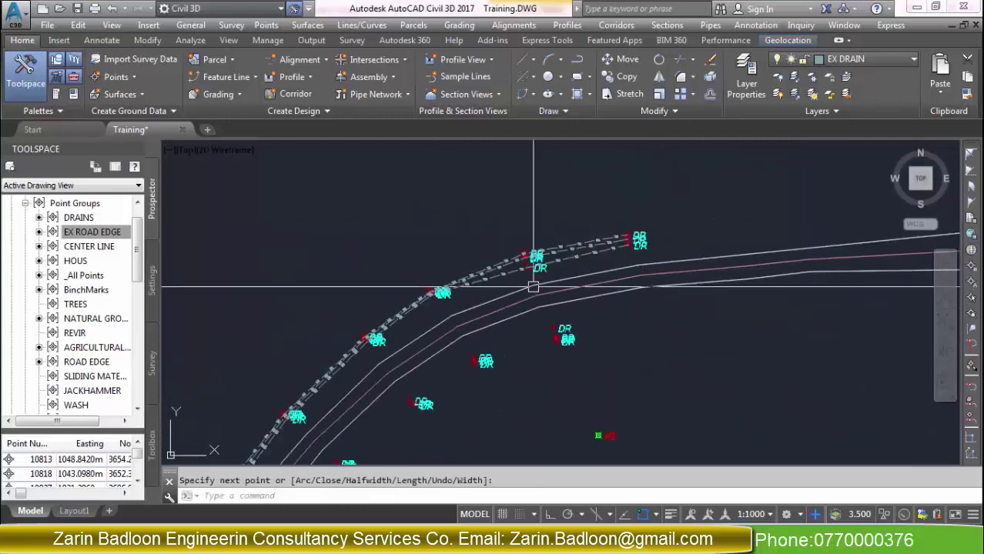
Step: Examine the drawn drain lines along the whole road and the unconnected DR clusters southeast of the bend
scroll(503, 235, "down", 2)
middle_click_drag(434, 312, 458, 294)
middle_click_drag(577, 288, 314, 323)
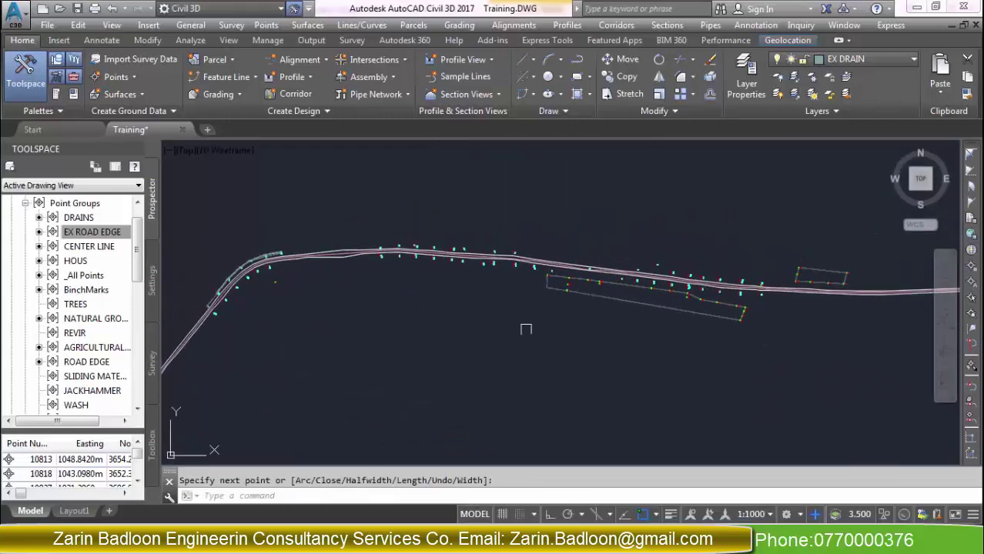
scroll(742, 293, "down", 4)
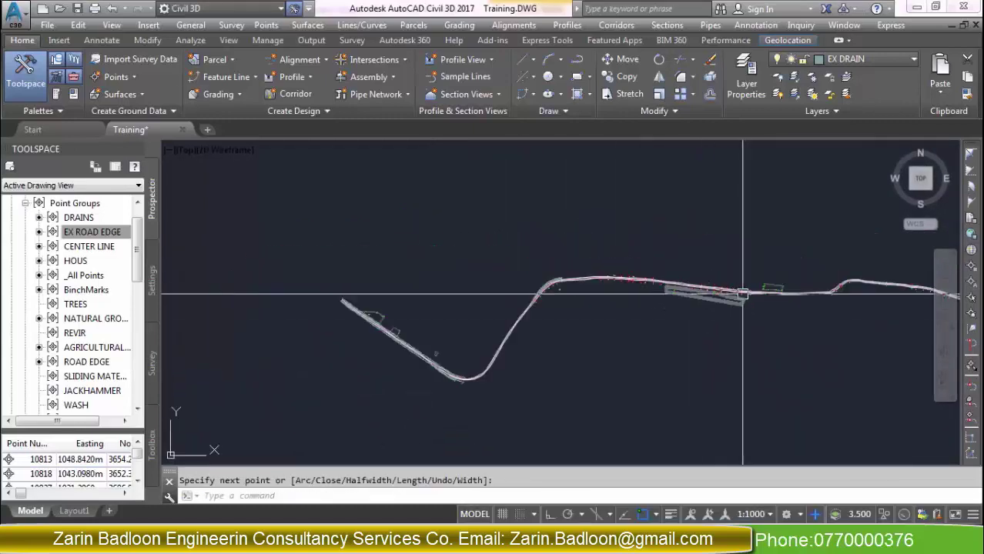
middle_click_drag(636, 325, 666, 299)
scroll(576, 261, "up", 10)
scroll(542, 392, "up", 8)
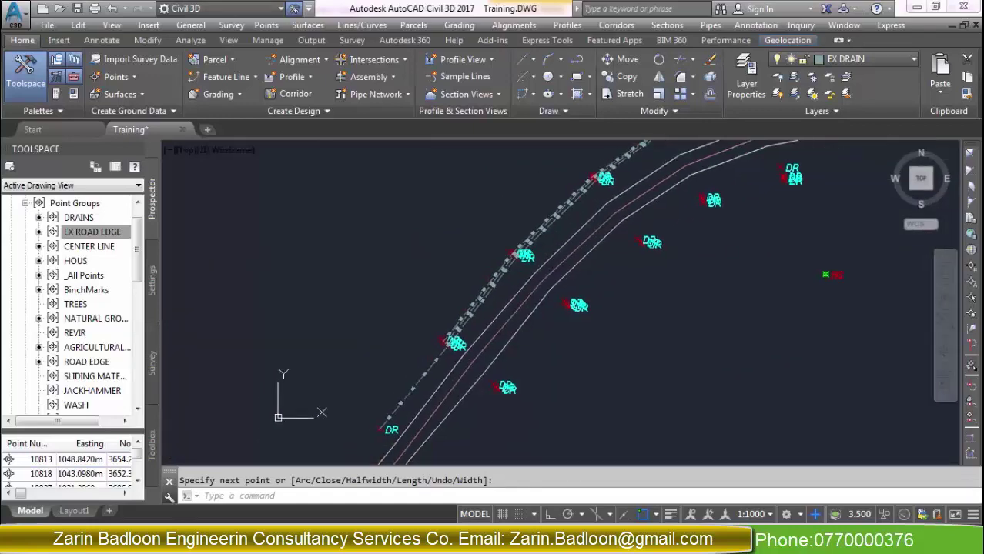
Step: Start a polyline with 'PO point-object selection at the first DR point of the second-southernmost cluster southeast of the road
type("PL")
key("Return")
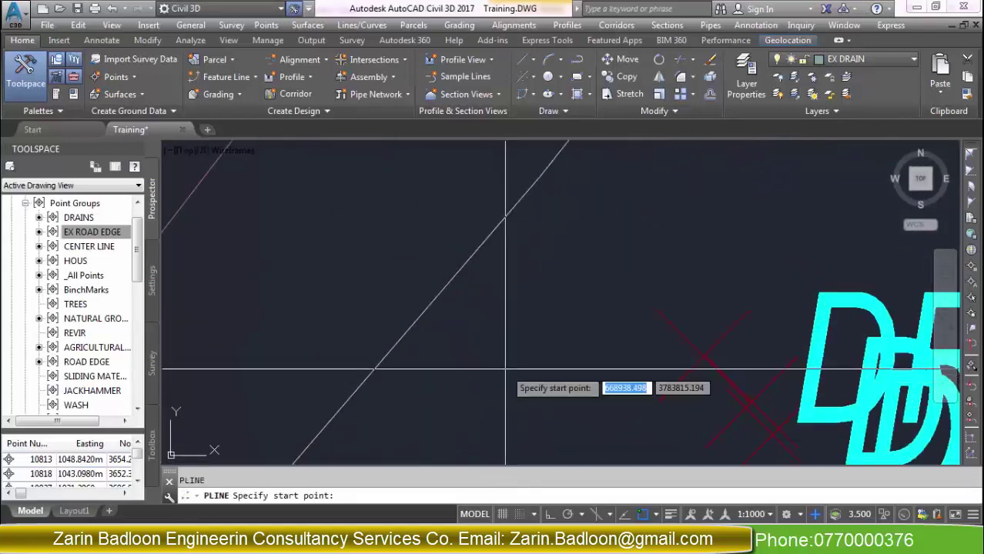
type("'PO")
key("Return")
scroll(472, 337, "down", 7)
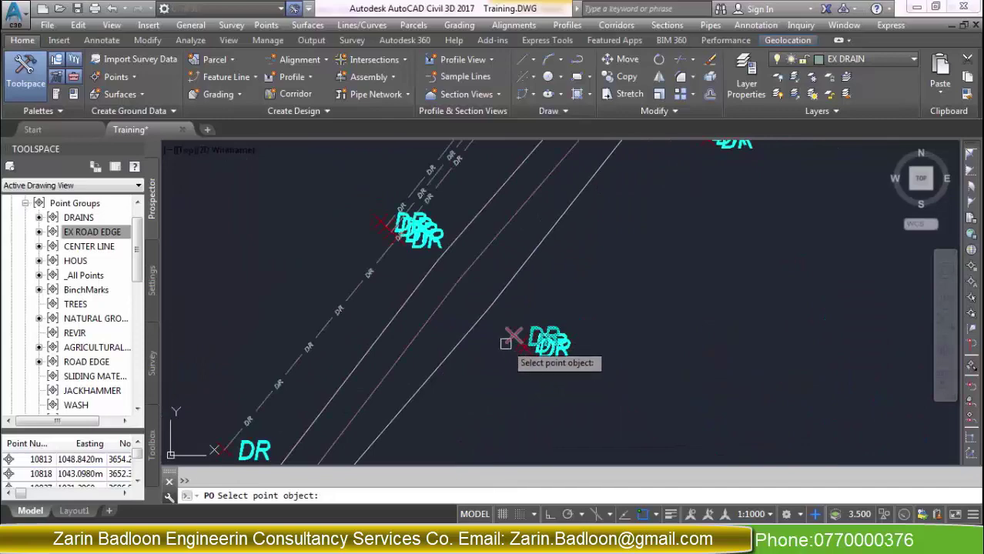
middle_click_drag(621, 223, 459, 404)
scroll(522, 312, "up", 6)
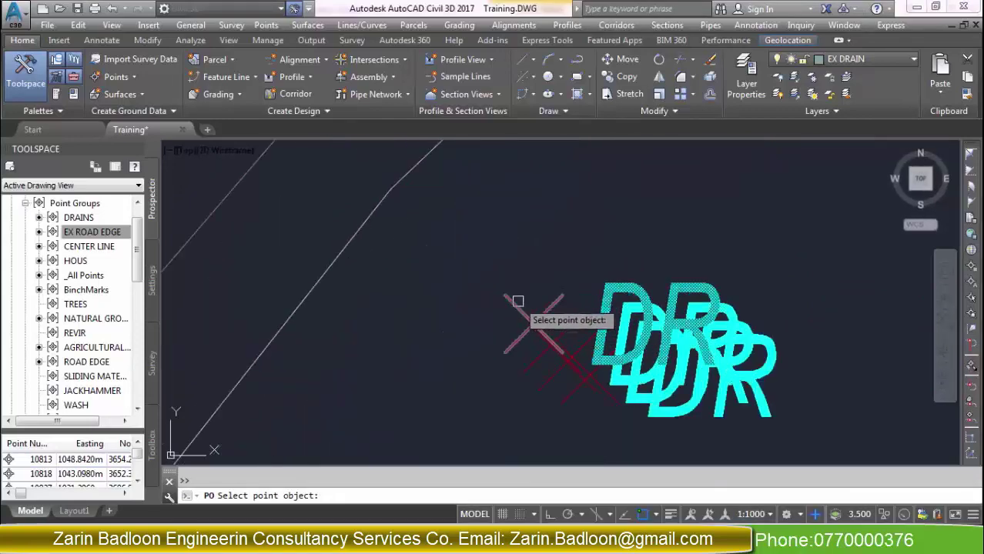
left_click(518, 301)
Step: Run this polyline northeast through the DR points nearest the road and end it at the northeastern cluster of the bend
scroll(405, 397, "down", 3)
scroll(405, 397, "down", 3)
scroll(543, 281, "up", 6)
scroll(497, 292, "down", 5)
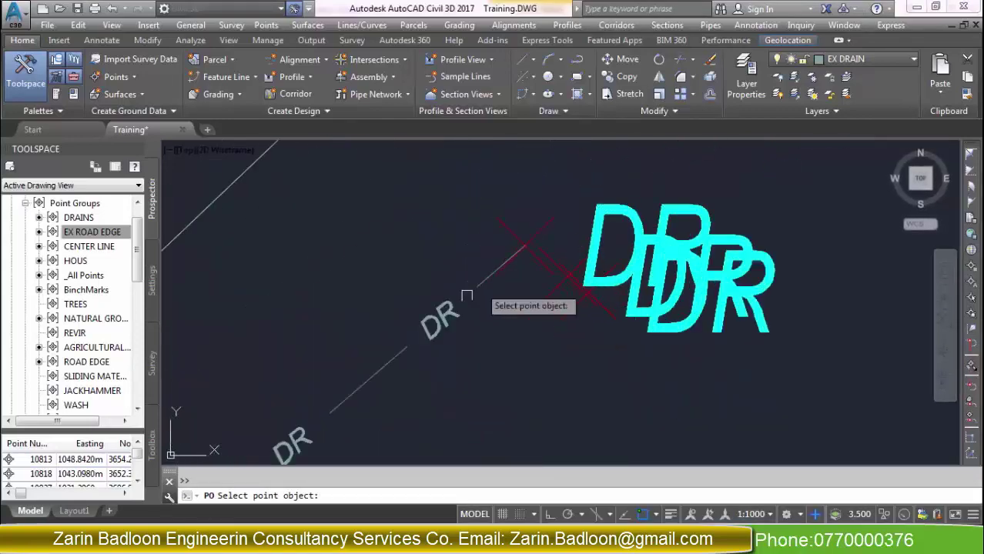
scroll(478, 279, "up", 5)
scroll(356, 325, "down", 6)
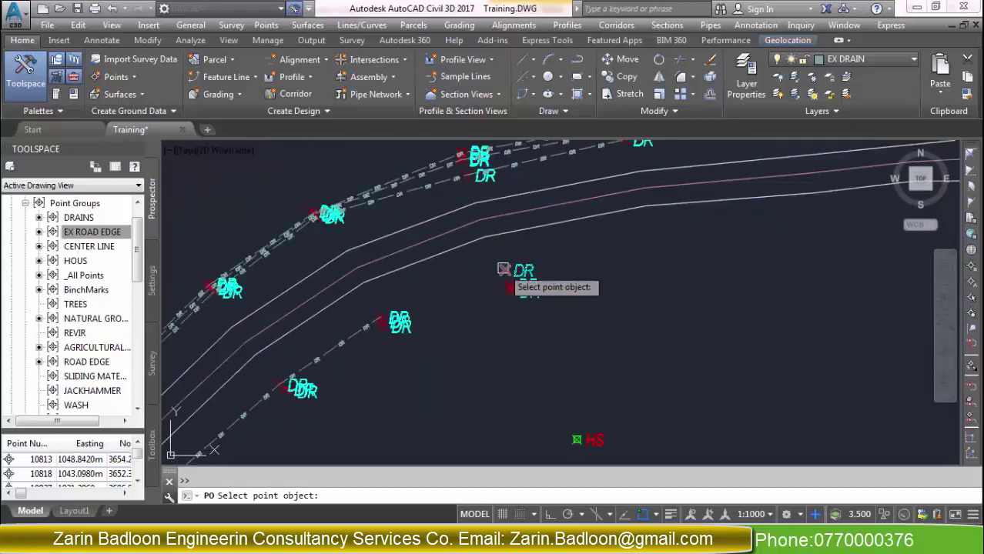
scroll(503, 269, "up", 6)
left_click(503, 268)
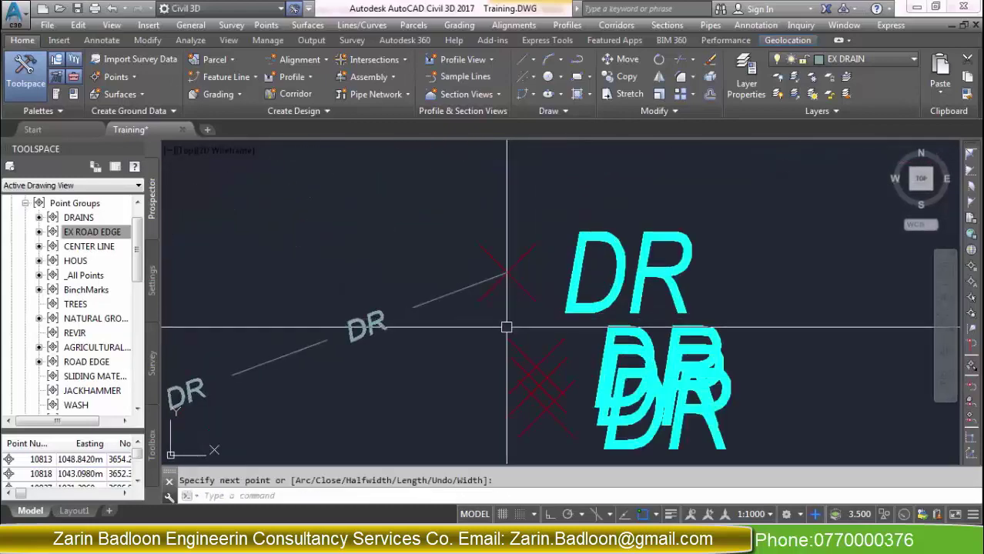
Step: Start a second southeast-side drain polyline at the northeastern cluster's second DR point, using 'PO, and run it southwest around the bend
type("l")
key("Return")
type("'PO")
key("Return")
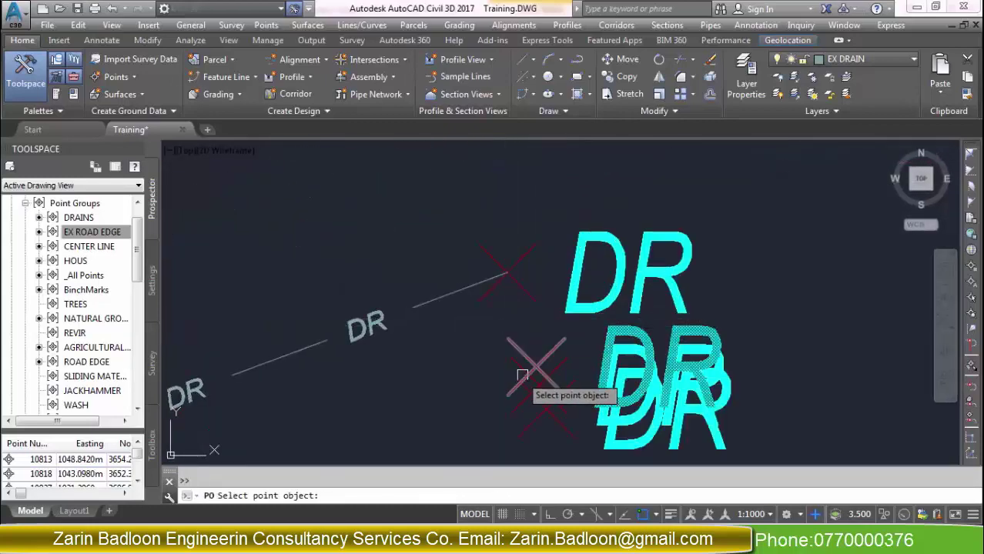
scroll(526, 357, "down", 4)
scroll(510, 316, "up", 5)
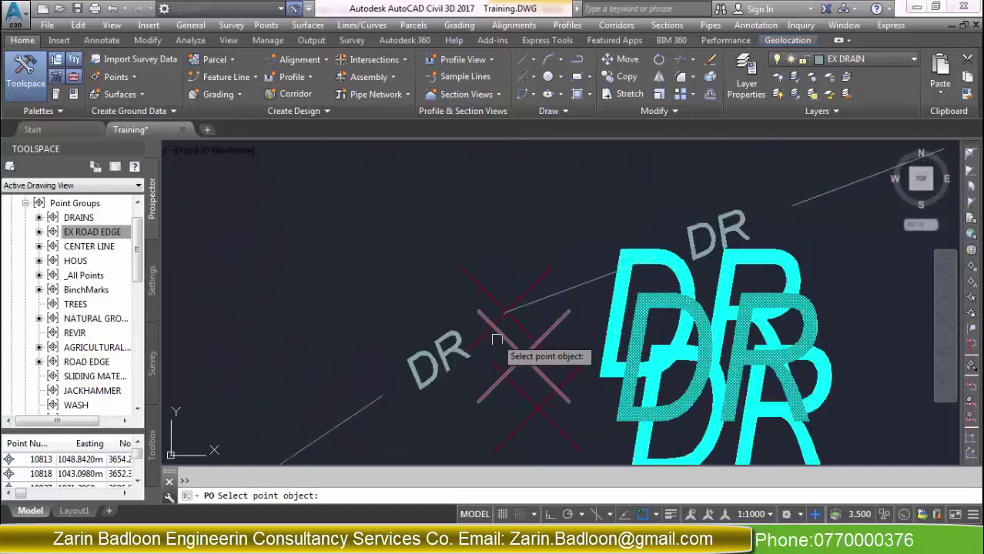
scroll(511, 345, "down", 3)
scroll(462, 407, "up", 4)
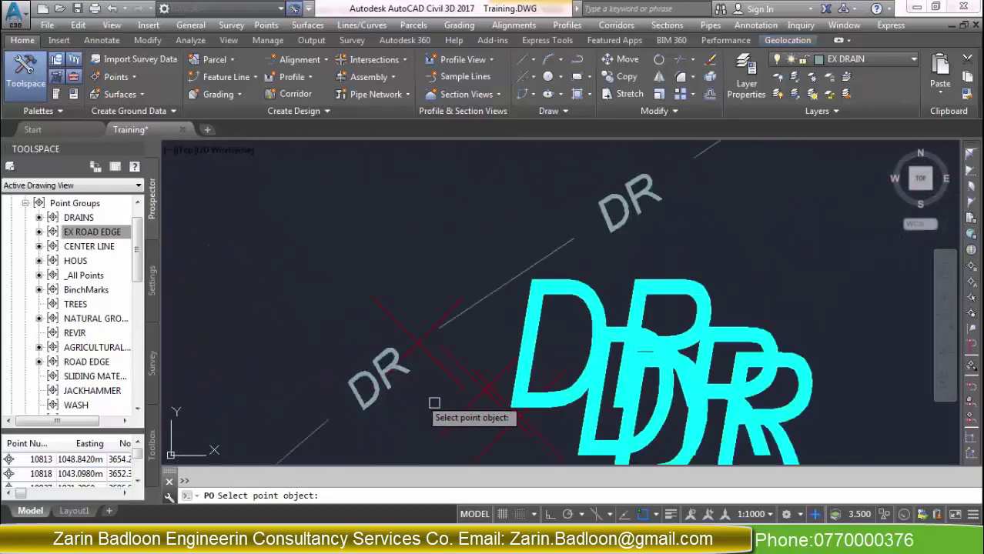
Step: Continue the second southeast-side polyline through the remaining DR clusters and end it at the southwesternmost cluster's second point
scroll(457, 418, "down", 3)
scroll(508, 374, "up", 4)
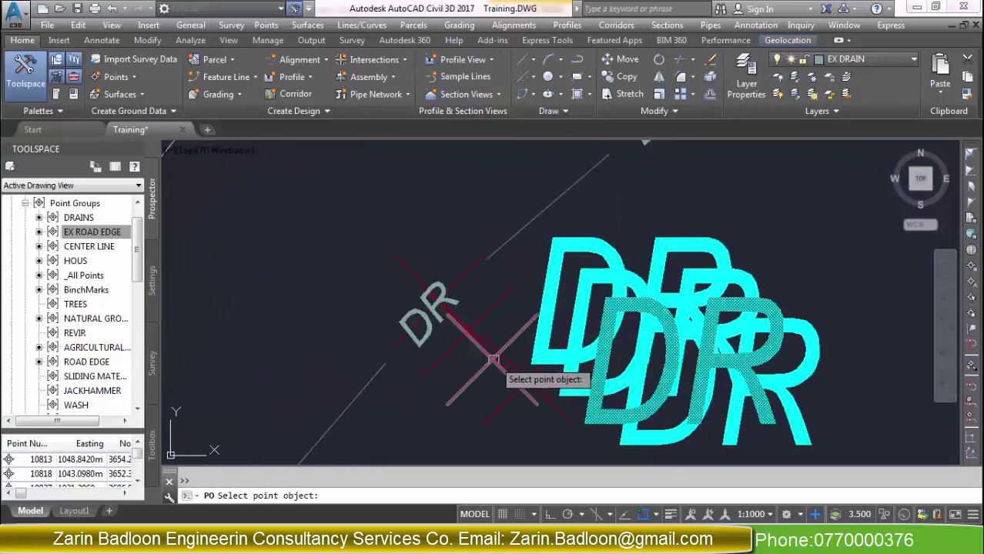
scroll(449, 351, "down", 3)
scroll(474, 395, "up", 4)
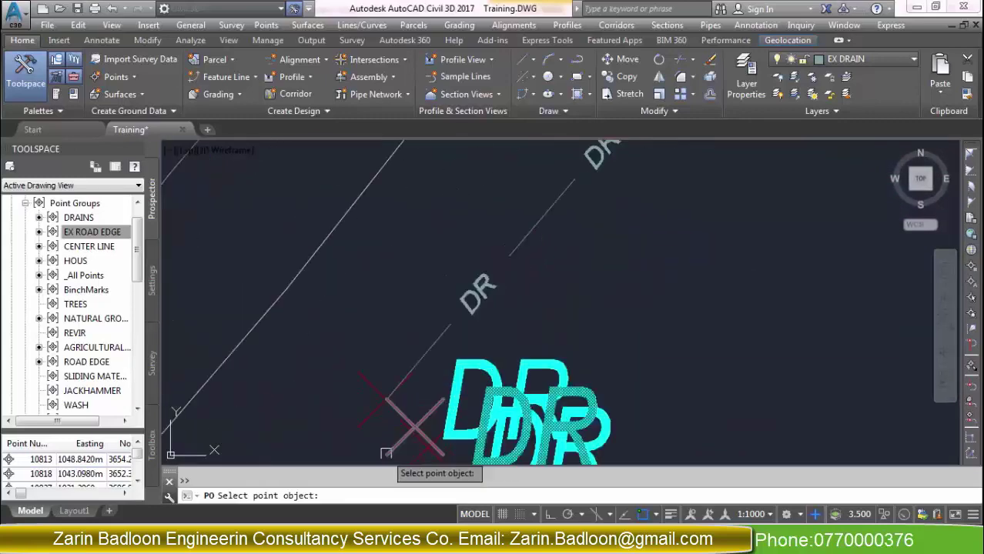
scroll(488, 232, "down", 3)
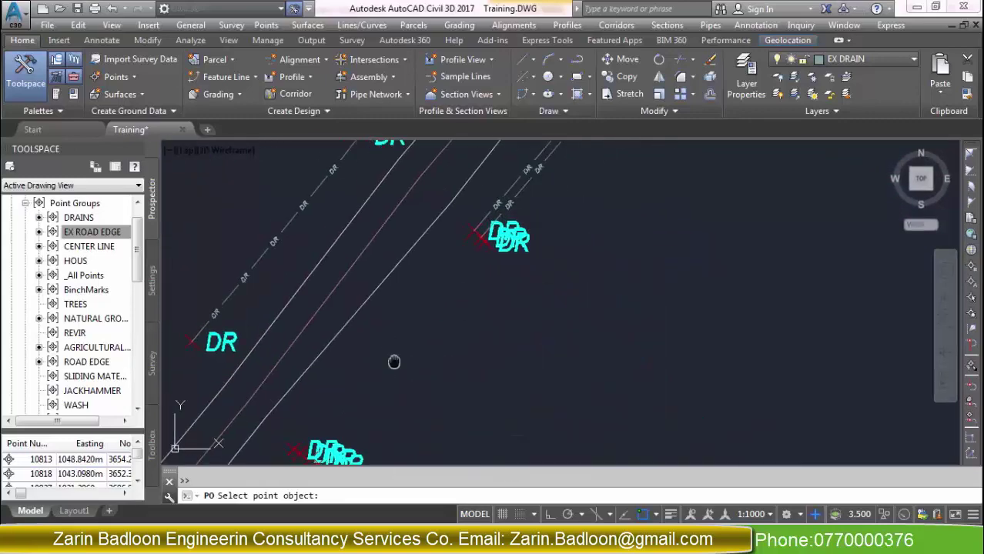
scroll(400, 348, "up", 5)
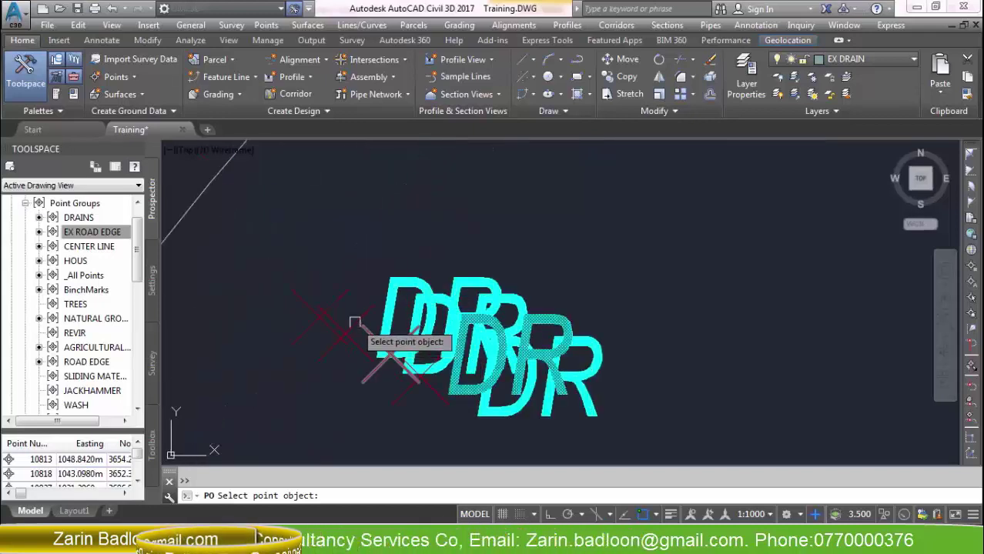
left_click(354, 322)
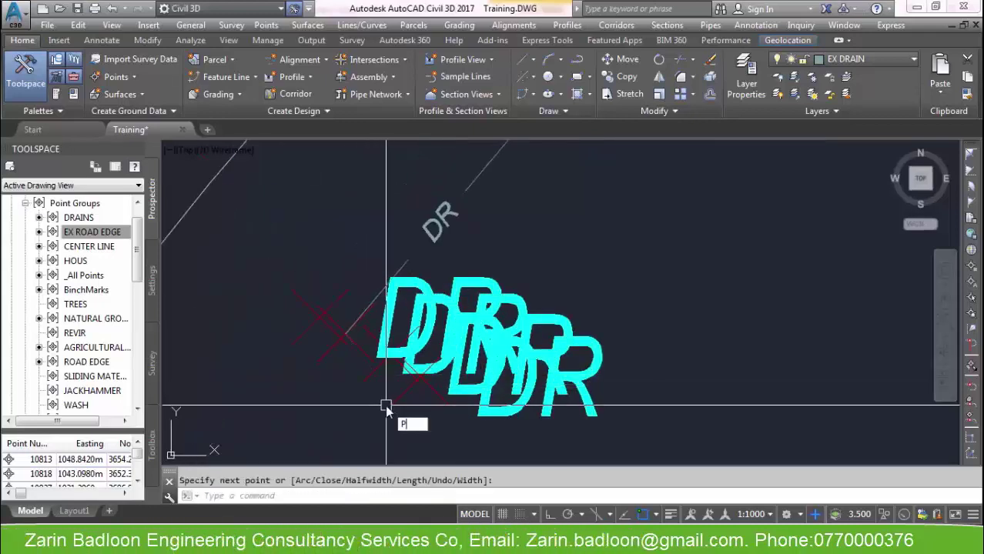
Step: Start a third southeast-side polyline with 'PO selection at the southwesternmost cluster and run it northeast through the outer DR points
type("L")
key("Return")
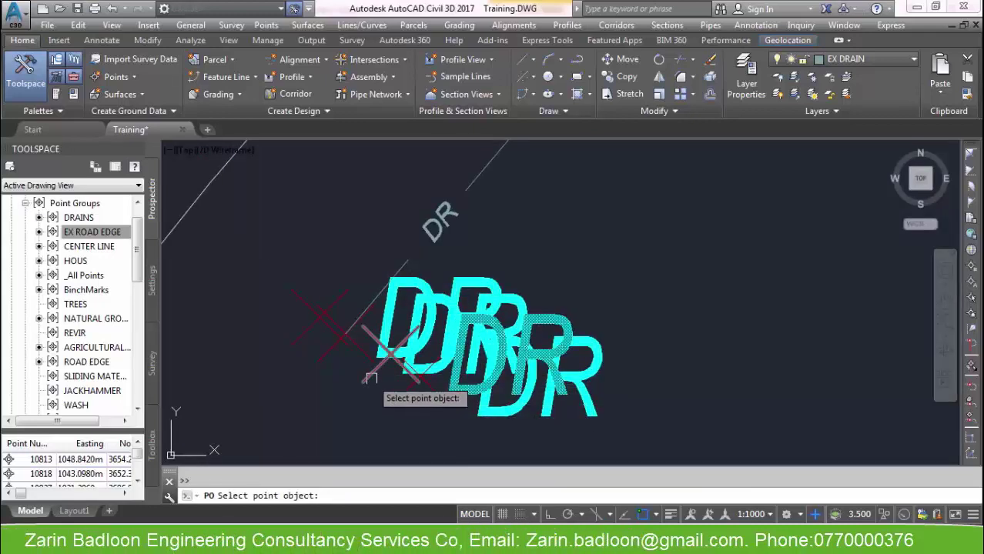
scroll(335, 416, "down", 8)
scroll(417, 346, "up", 5)
scroll(424, 223, "up", 1)
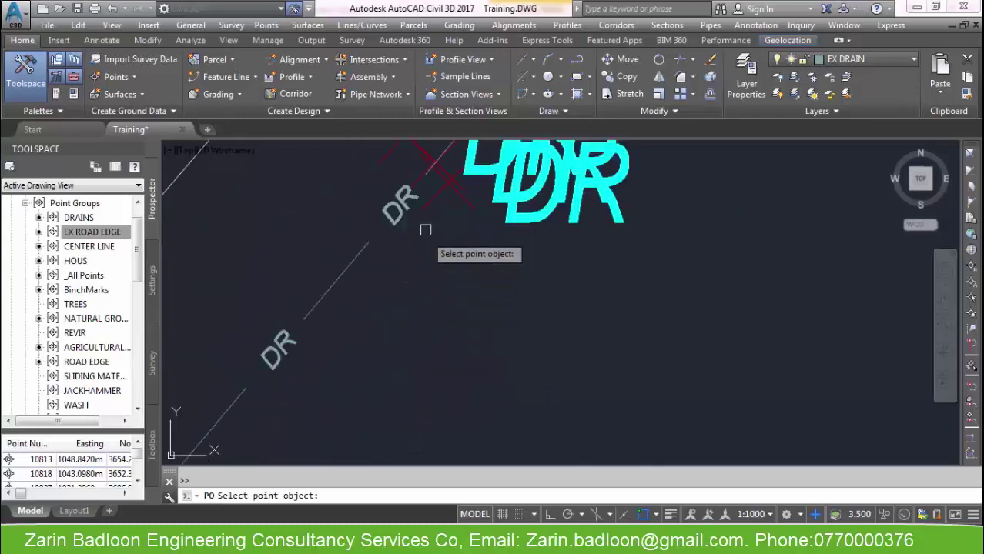
scroll(462, 231, "down", 4)
scroll(459, 262, "down", 2)
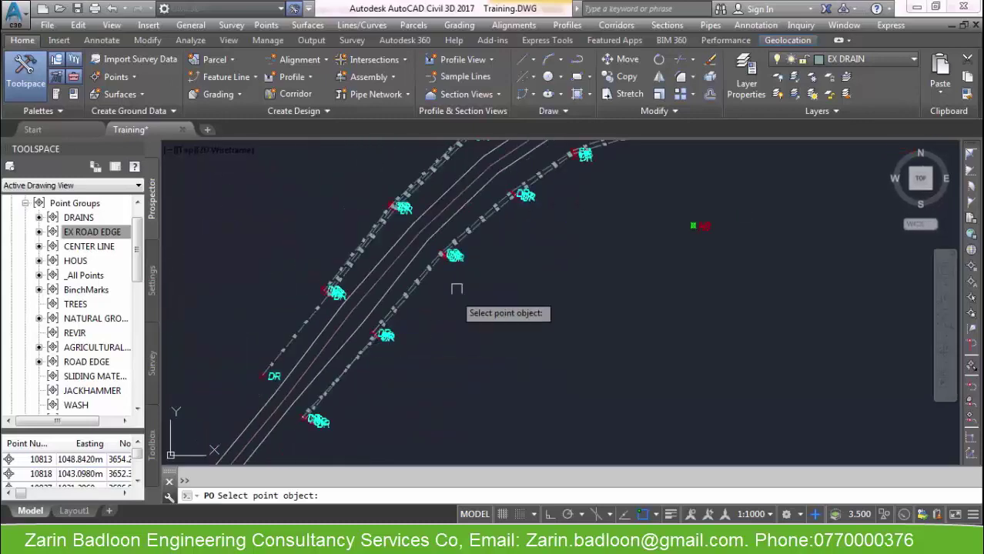
Step: Continue the third southeast-side polyline around the bend through the outer DR points and end it at the northeastern cluster
scroll(423, 274, "up", 6)
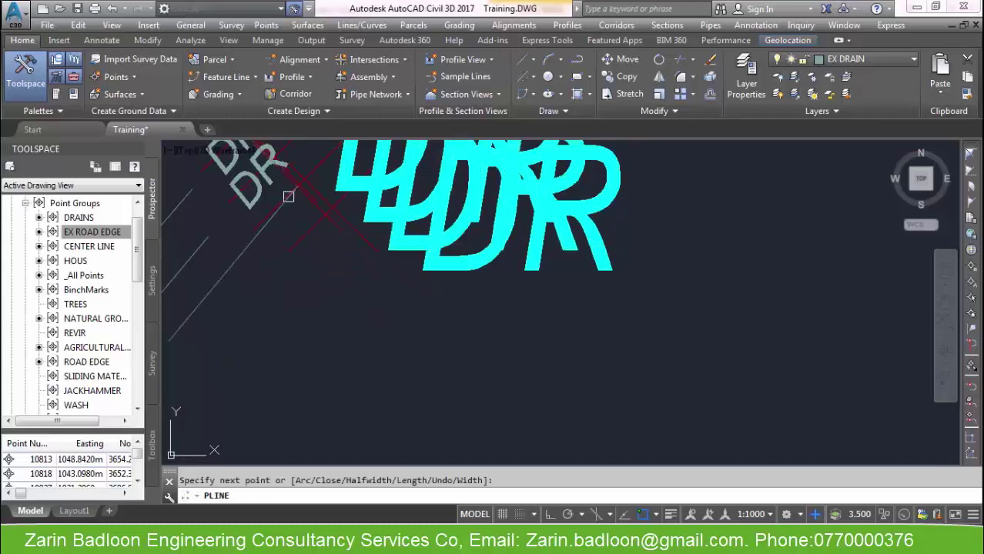
scroll(340, 356, "down", 4)
scroll(454, 215, "up", 4)
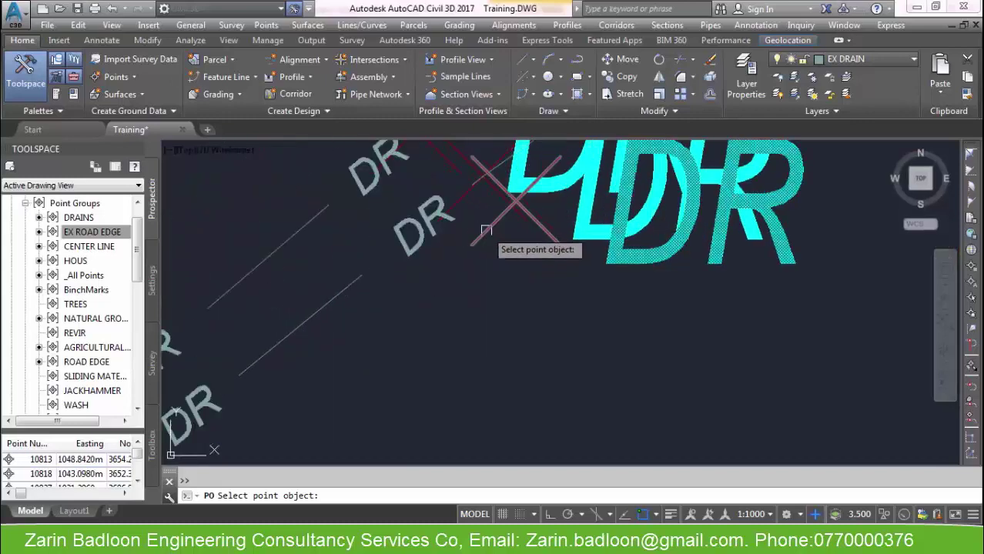
scroll(431, 266, "down", 7)
scroll(454, 224, "up", 4)
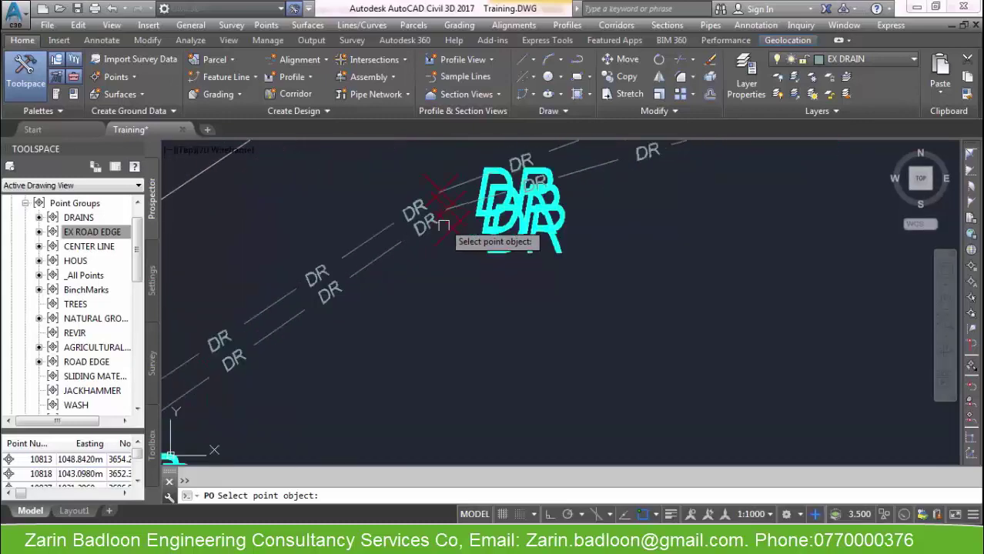
scroll(499, 316, "down", 5)
scroll(479, 285, "up", 6)
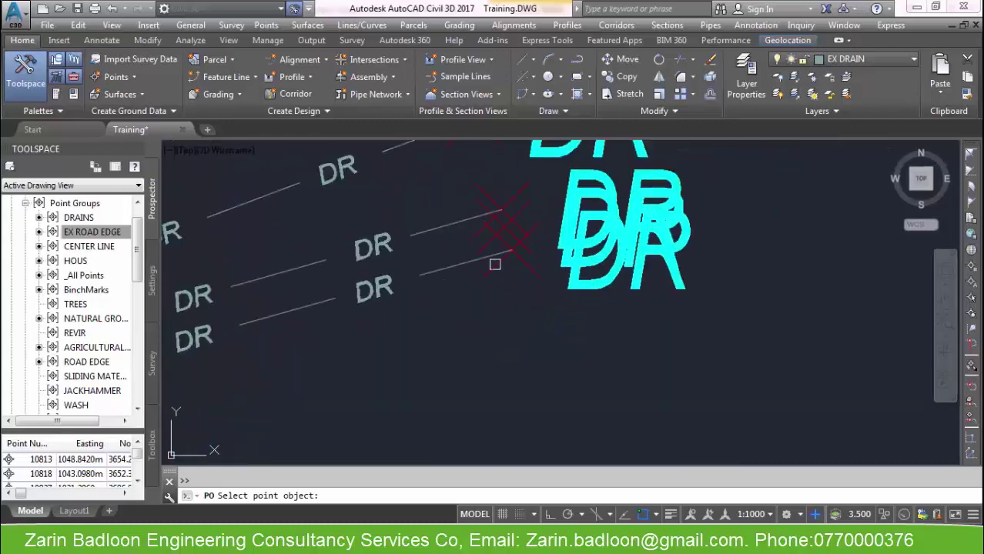
left_click(495, 264)
Step: Stretch the middle drain line's vertex at the second-southernmost southeast-side cluster from the second DR point onto the third one
scroll(699, 325, "down", 5)
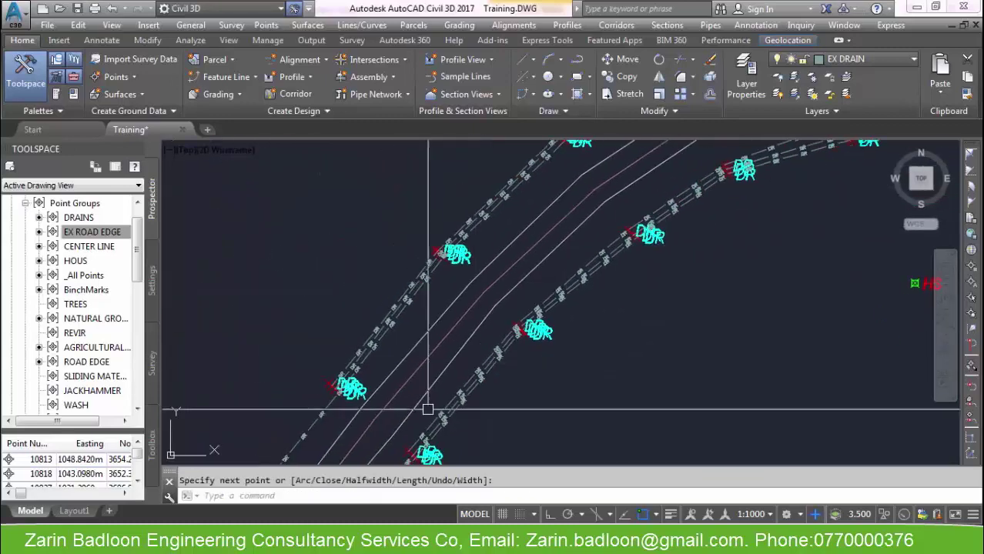
middle_click_drag(428, 410, 517, 298)
middle_click_drag(461, 393, 549, 303)
scroll(479, 382, "up", 5)
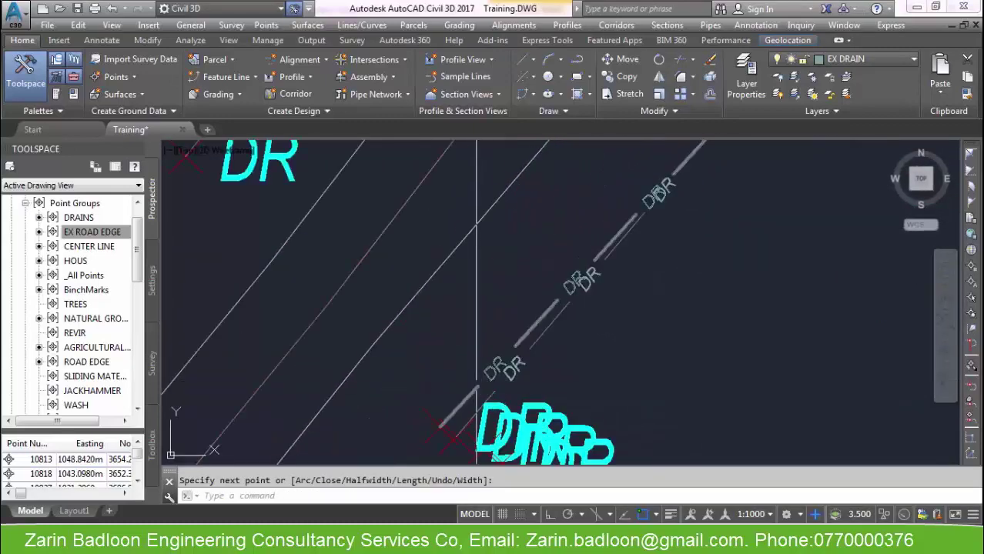
scroll(476, 225, "down", 4)
scroll(568, 285, "up", 4)
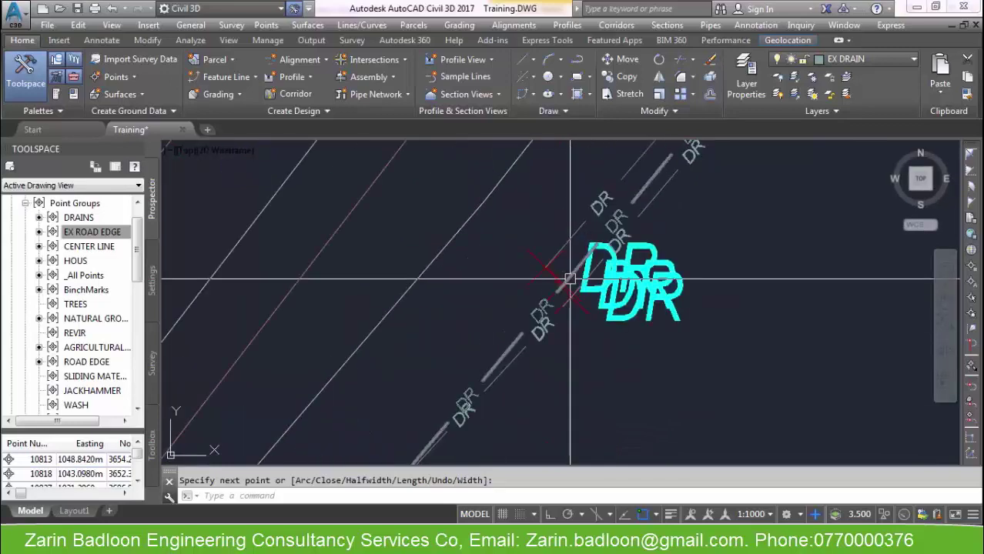
scroll(520, 324, "down", 3)
scroll(529, 241, "up", 6)
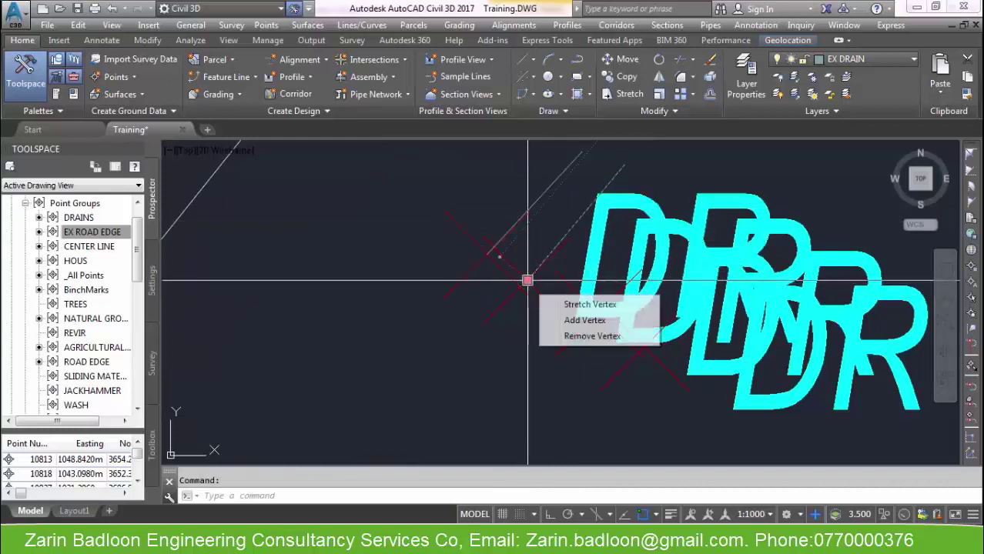
left_click(527, 280)
left_click(599, 313)
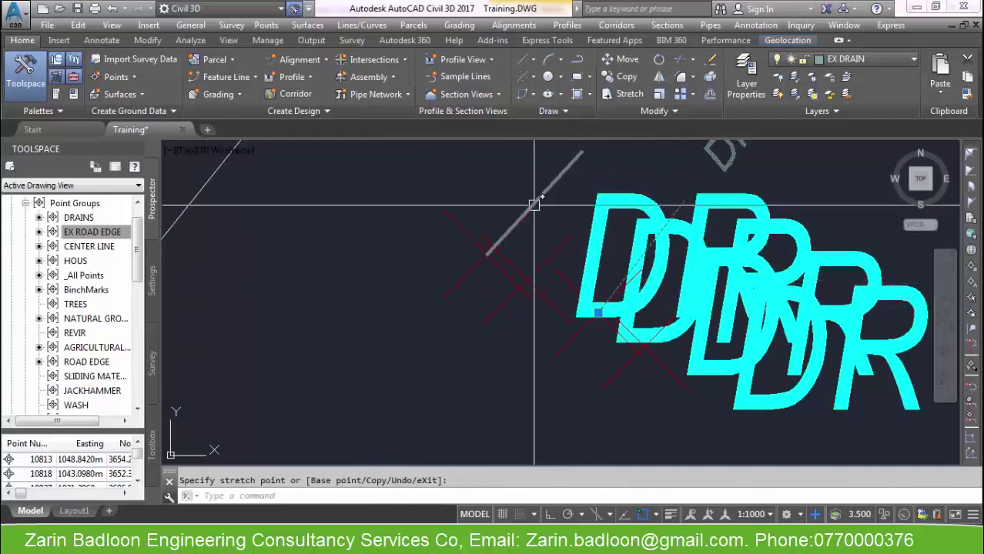
left_click(486, 255)
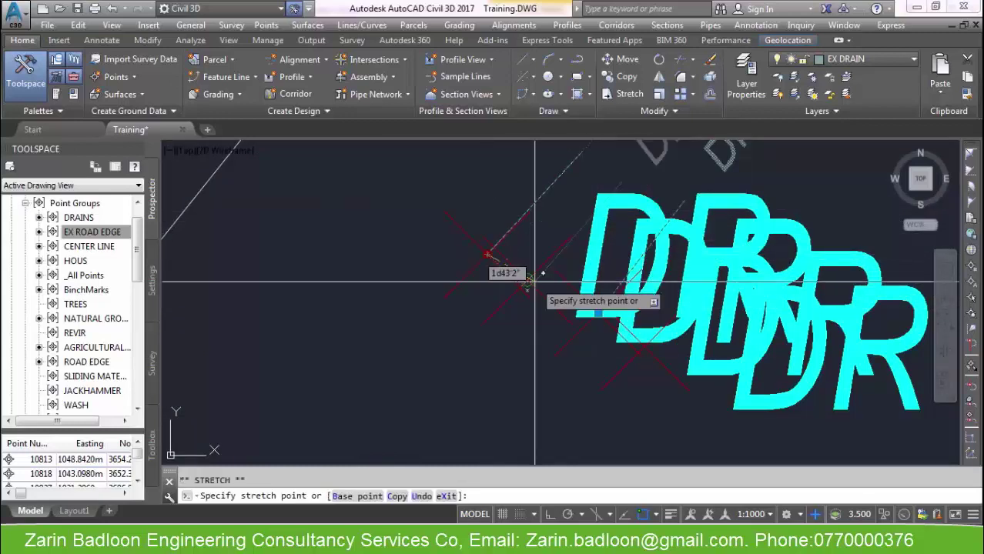
scroll(533, 282, "down", 5)
key("Escape")
scroll(509, 326, "up", 2)
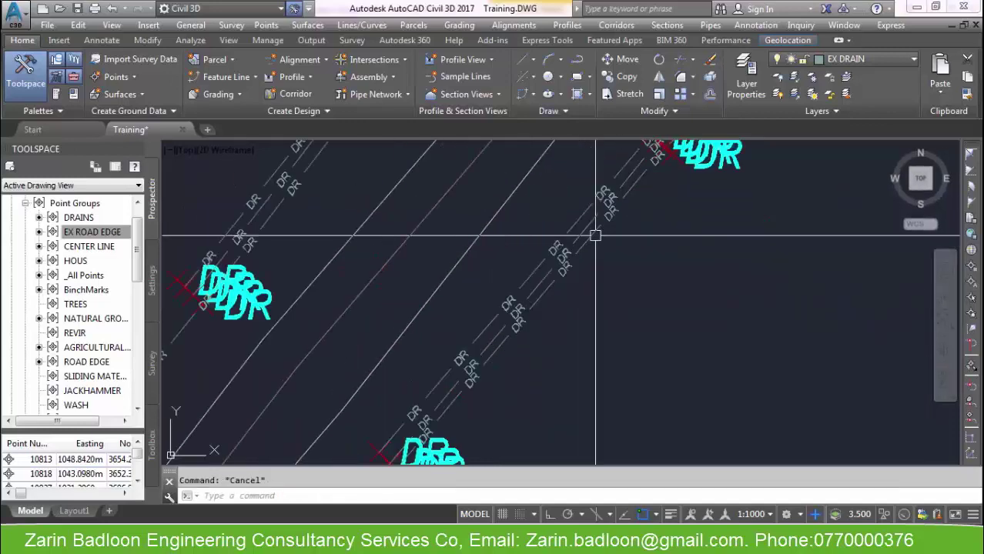
Step: Stretch the southwestern end of the drain line nearest the road to the southwesternmost DR cluster on the southeast side
scroll(501, 308, "down", 5)
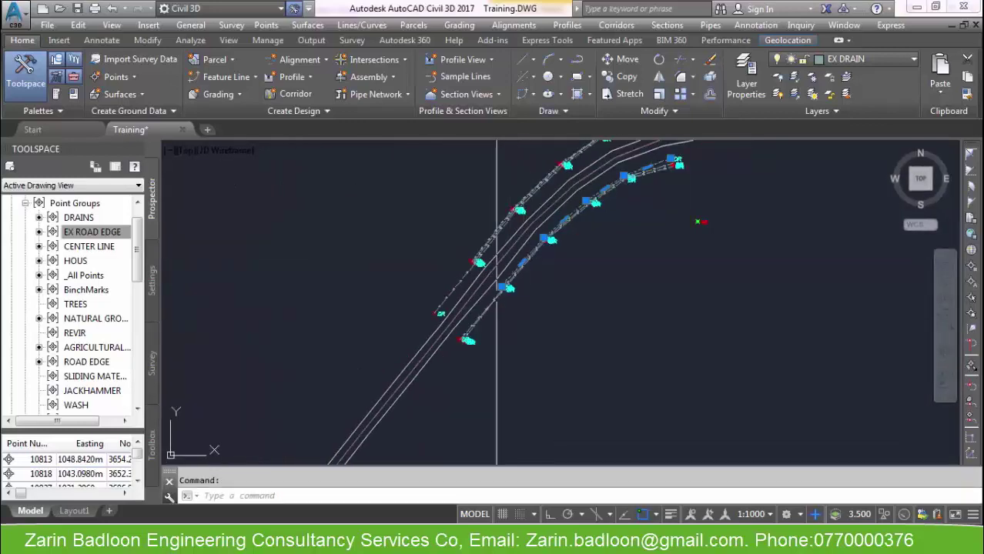
scroll(508, 282, "up", 4)
left_click(502, 284)
scroll(508, 281, "down", 4)
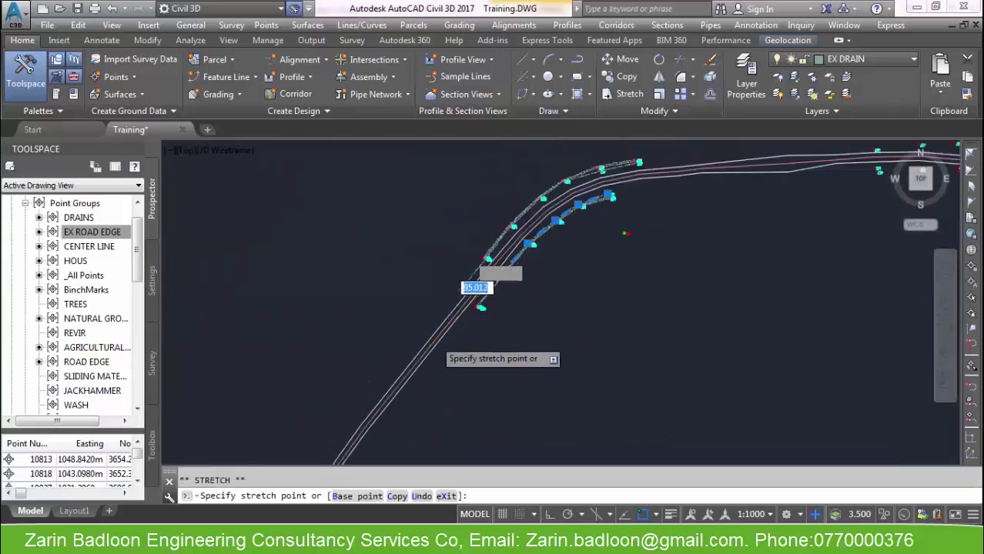
scroll(526, 282, "up", 4)
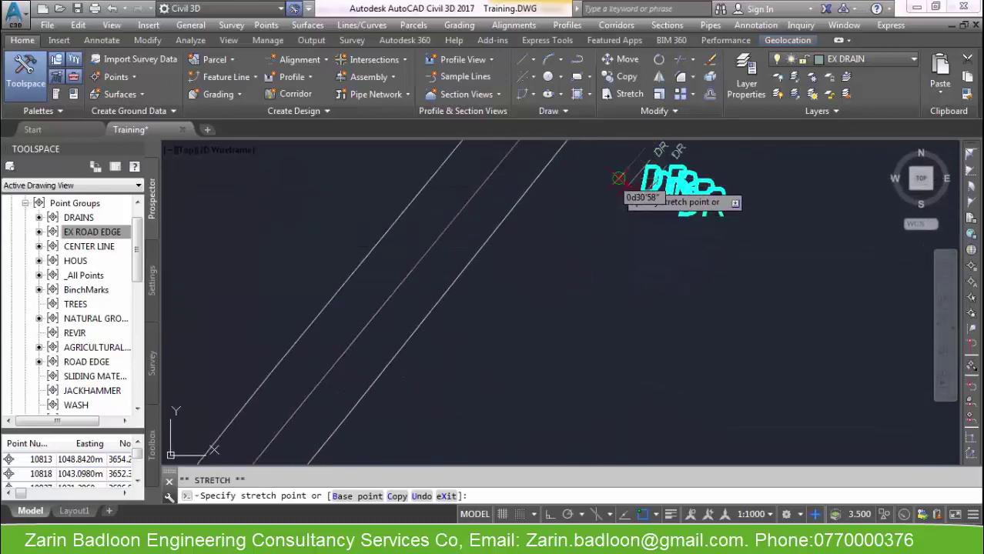
left_click(625, 194)
Step: Add a vertex to the extended drain line at the first DR point of the cluster it bypasses
scroll(473, 329, "down", 3)
scroll(493, 278, "up", 6)
mouse_move(542, 241)
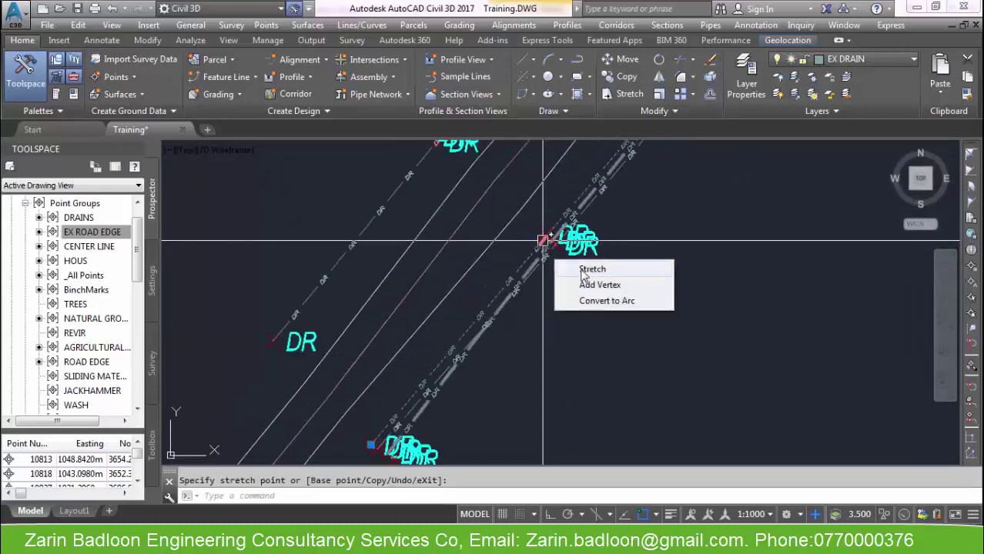
left_click(599, 285)
scroll(562, 229, "up", 4)
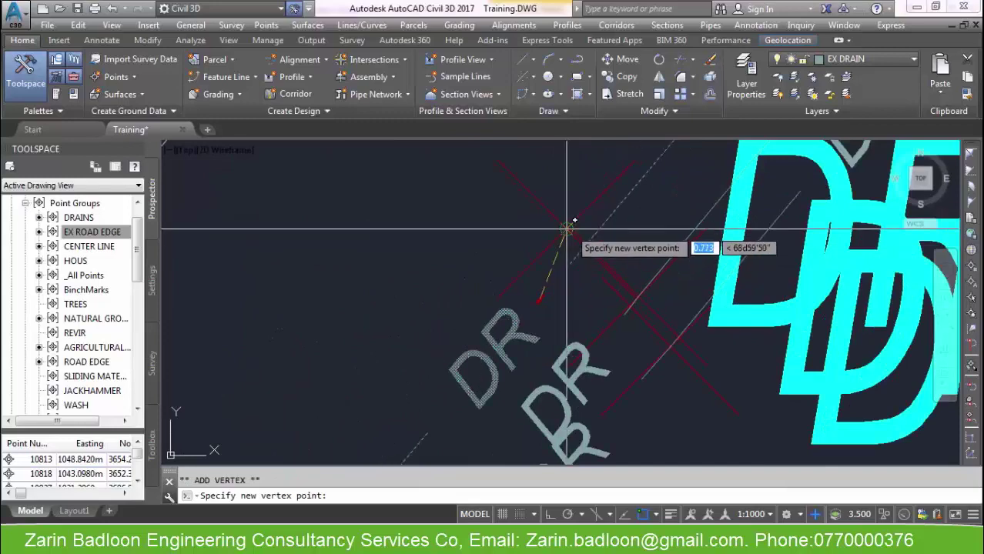
scroll(462, 285, "down", 6)
key("Escape")
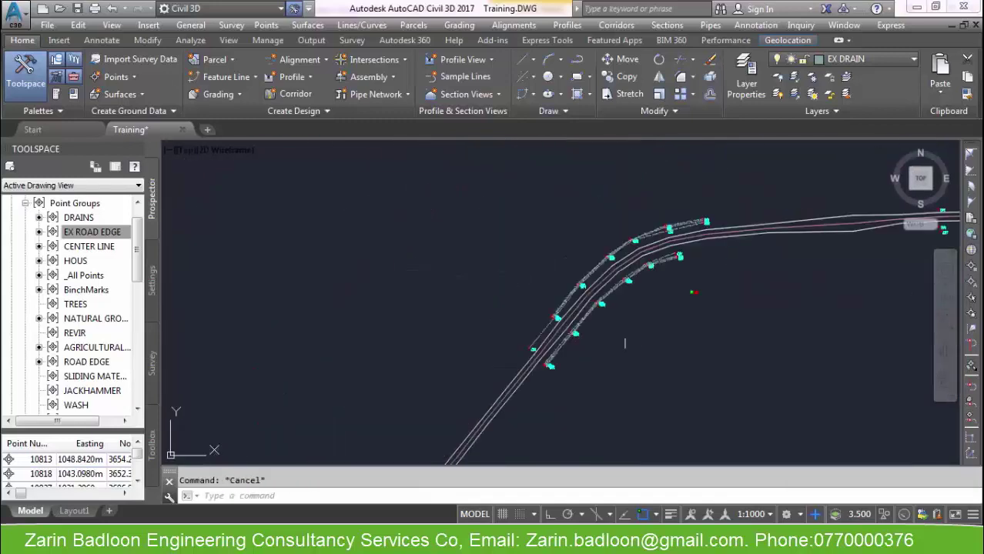
scroll(566, 334, "down", 4)
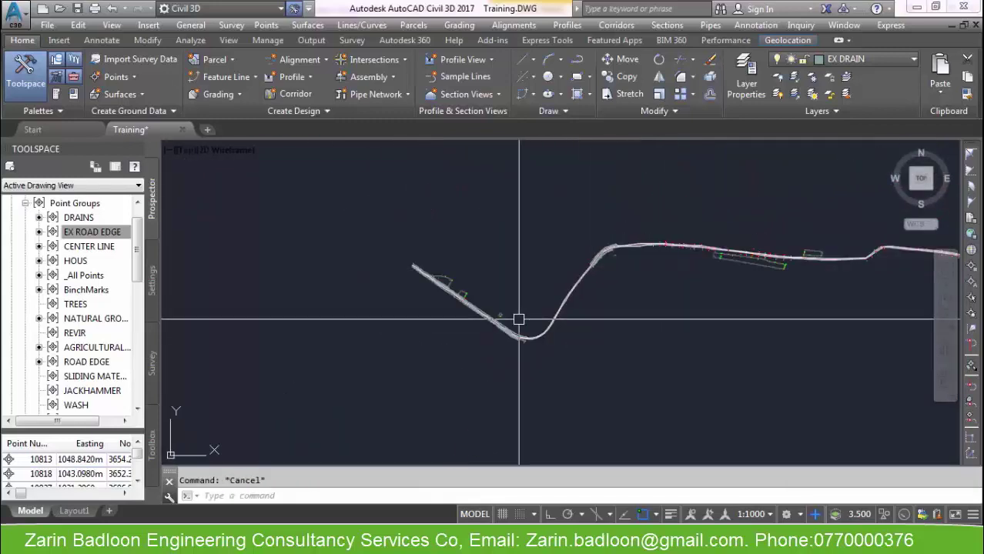
Step: Look over the road's bends and eastern stretch and consult the Word document listing the survey point codes
scroll(445, 300, "up", 4)
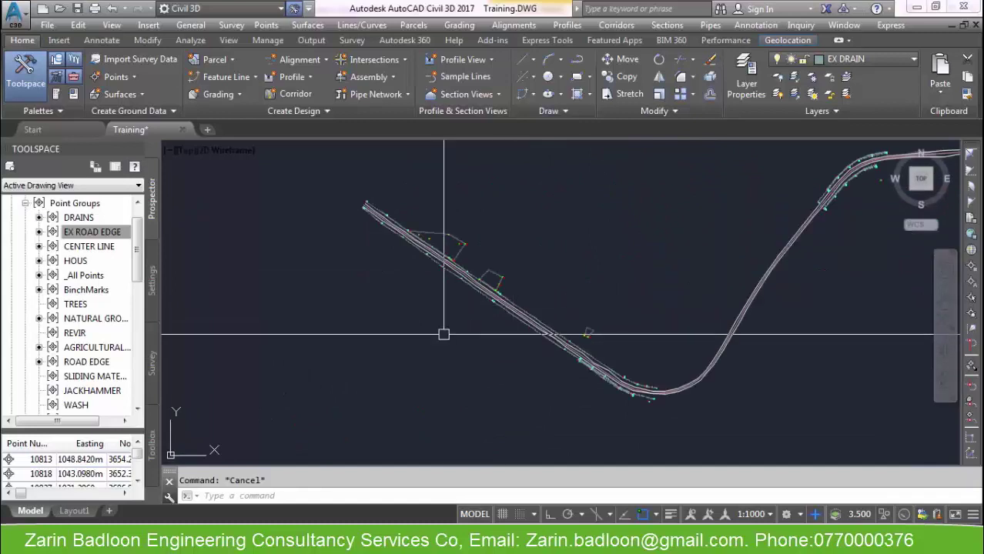
middle_click_drag(443, 299, 389, 348)
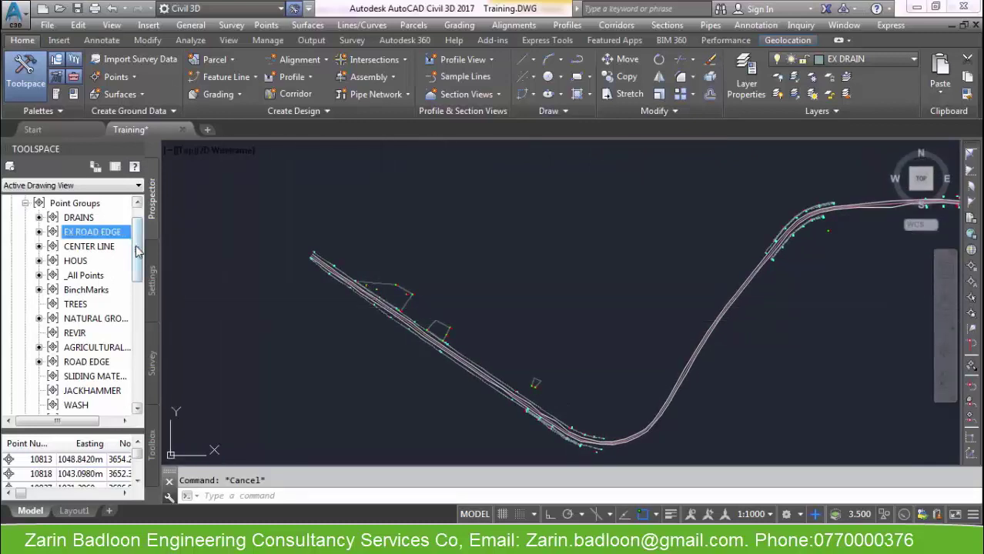
mouse_move(137, 251)
left_mouse_down()
mouse_move(141, 373)
mouse_move(137, 241)
left_mouse_up()
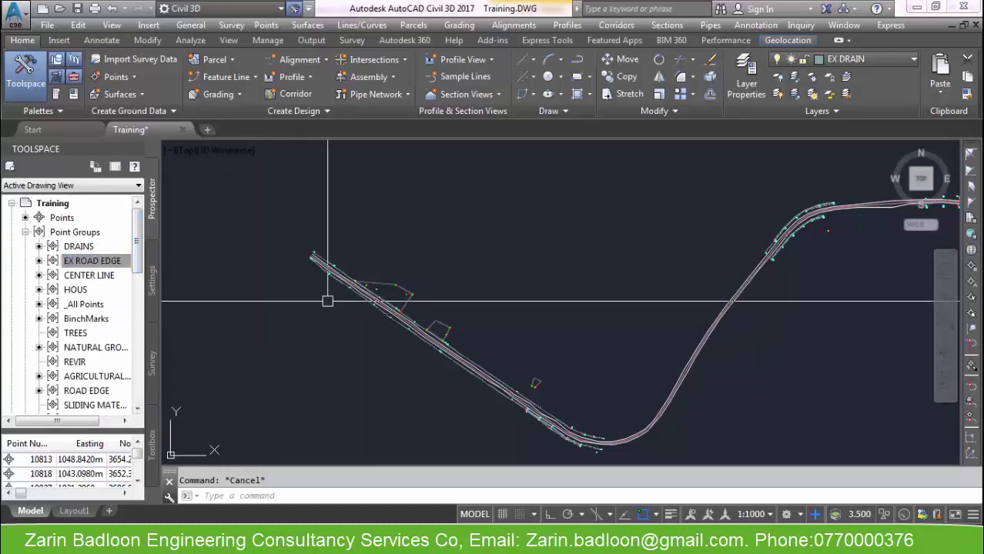
scroll(331, 300, "up", 5)
scroll(420, 324, "down", 6)
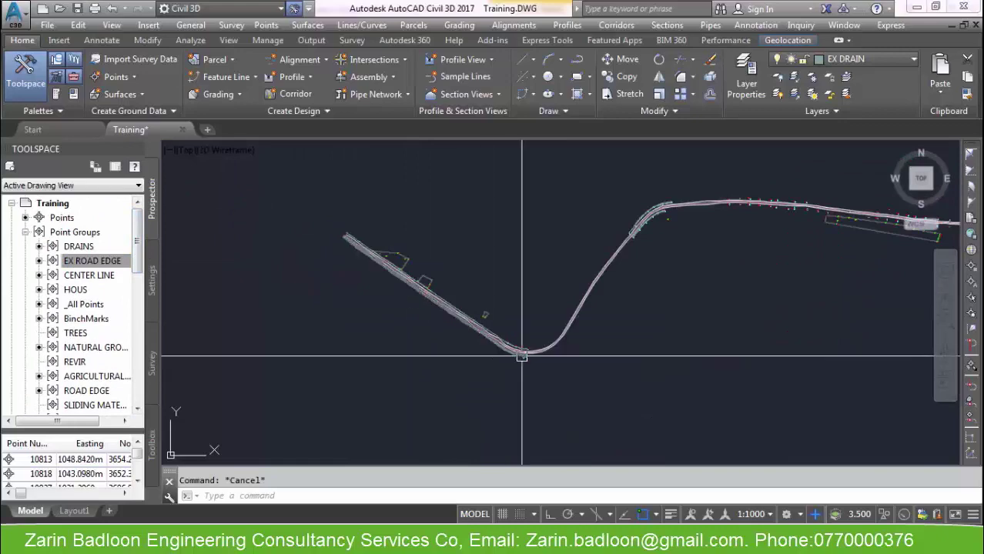
middle_click_drag(509, 355, 292, 353)
middle_click_drag(600, 305, 450, 338)
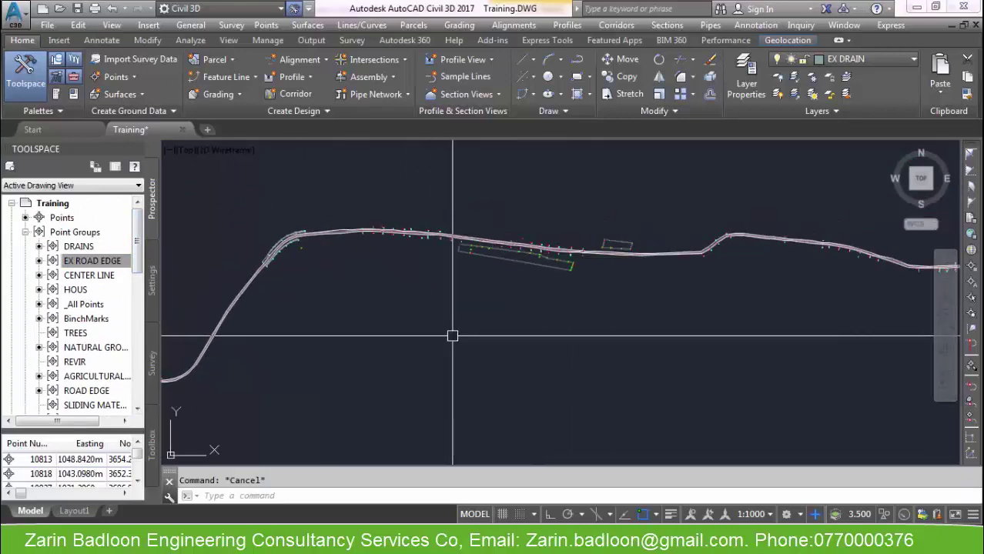
mouse_move(478, 543)
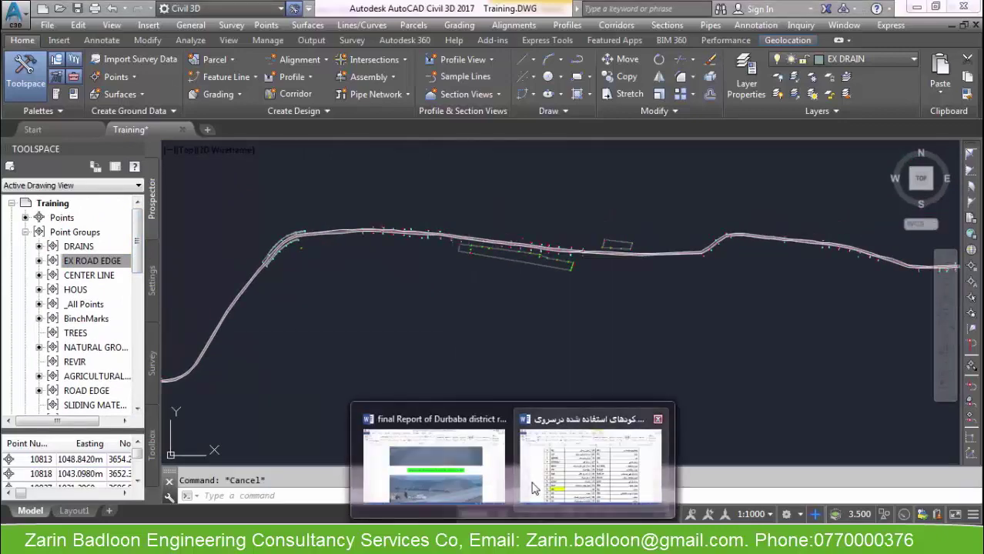
left_click(591, 454)
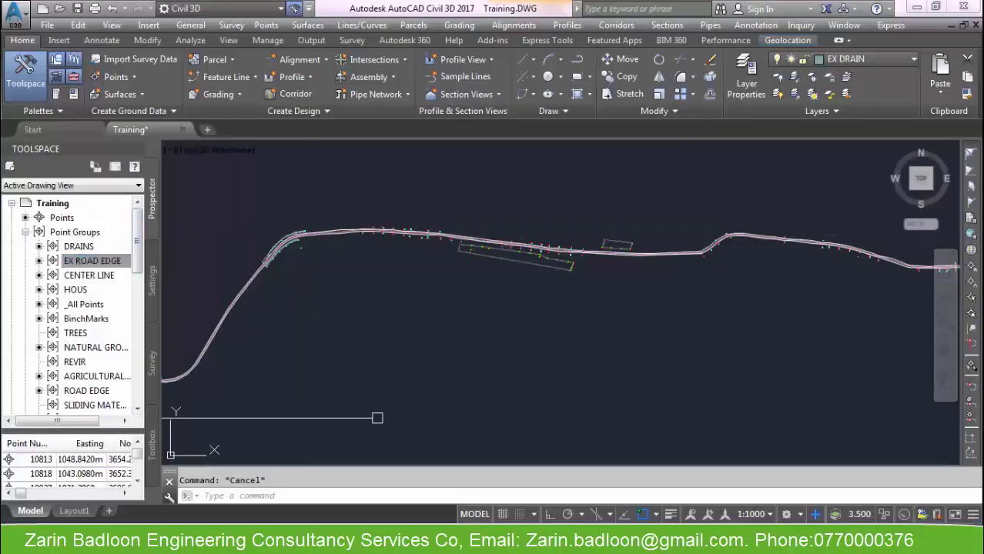
mouse_move(513, 541)
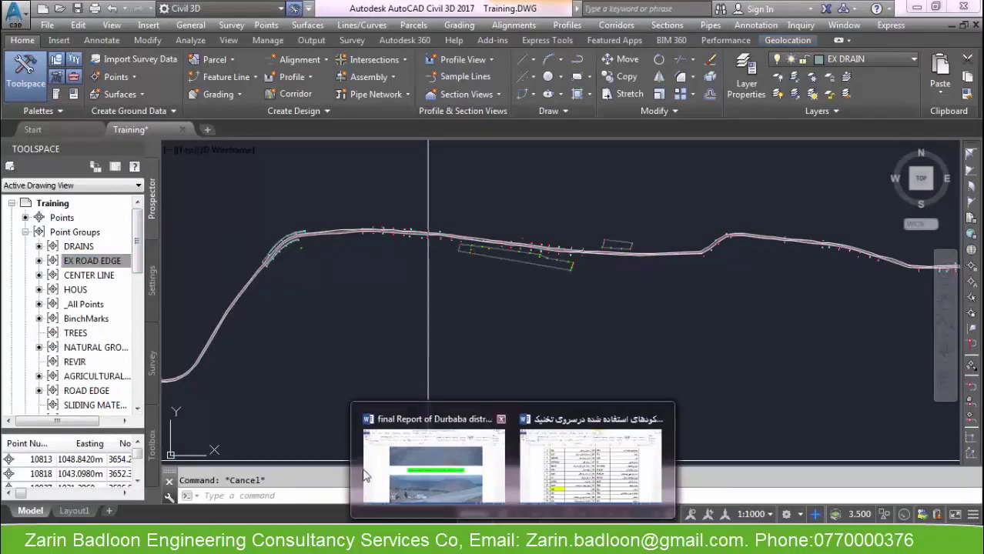
Step: Create a new point group and name it JAR
left_click(74, 233)
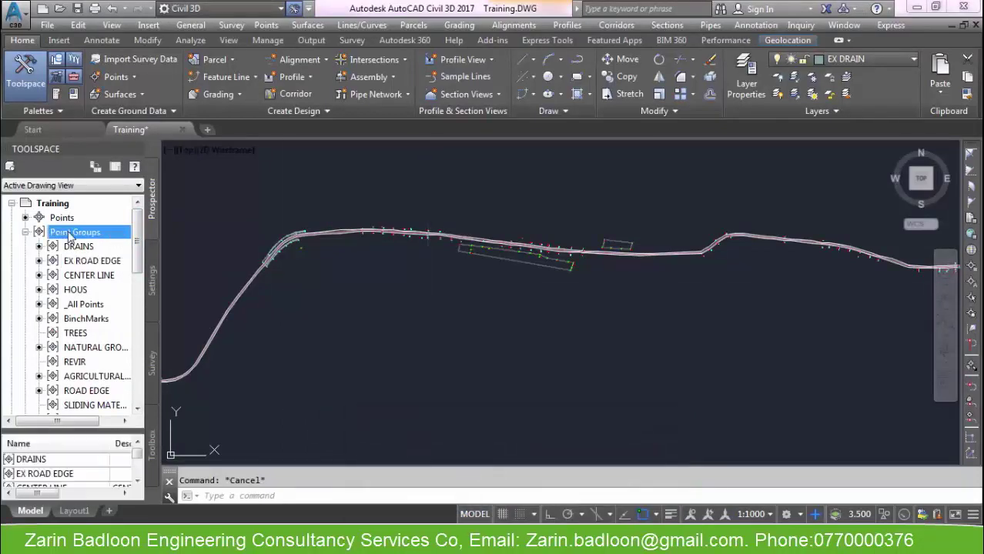
right_click(74, 232)
left_click(184, 260)
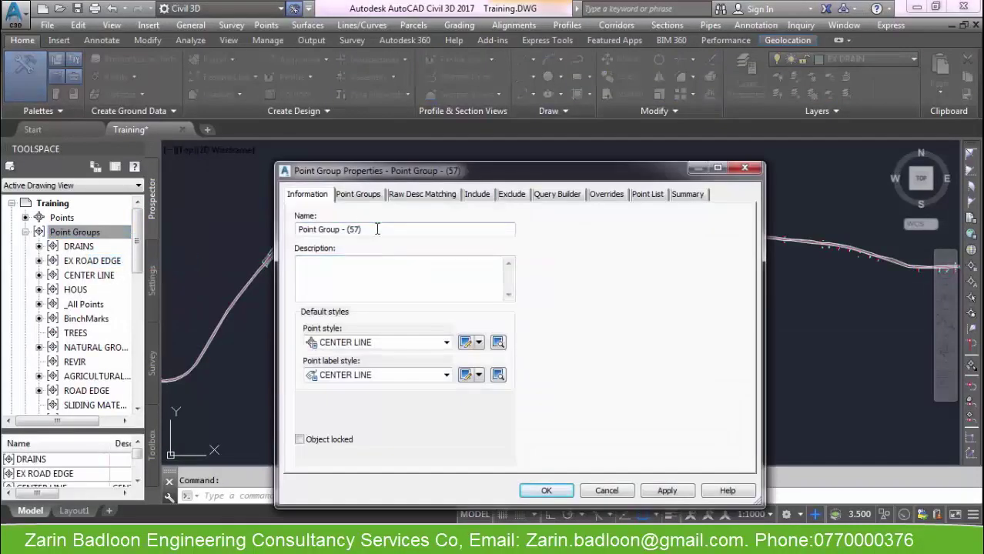
type("JAN")
Step: Set the JAR group's point style to Basic and its point label style to Description Only
left_click(369, 343)
left_click(481, 342)
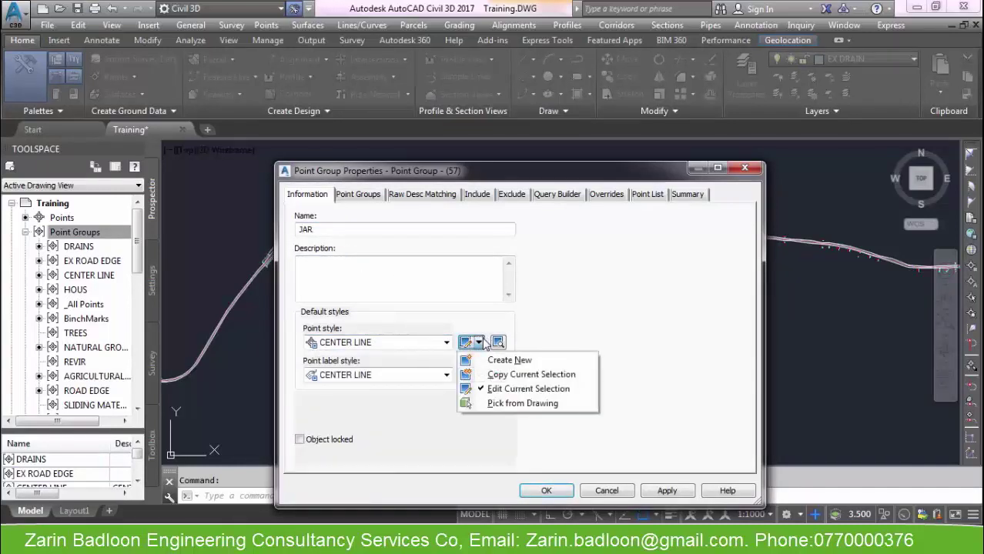
left_click(431, 340)
scroll(345, 372, "up", 2)
left_click(350, 367)
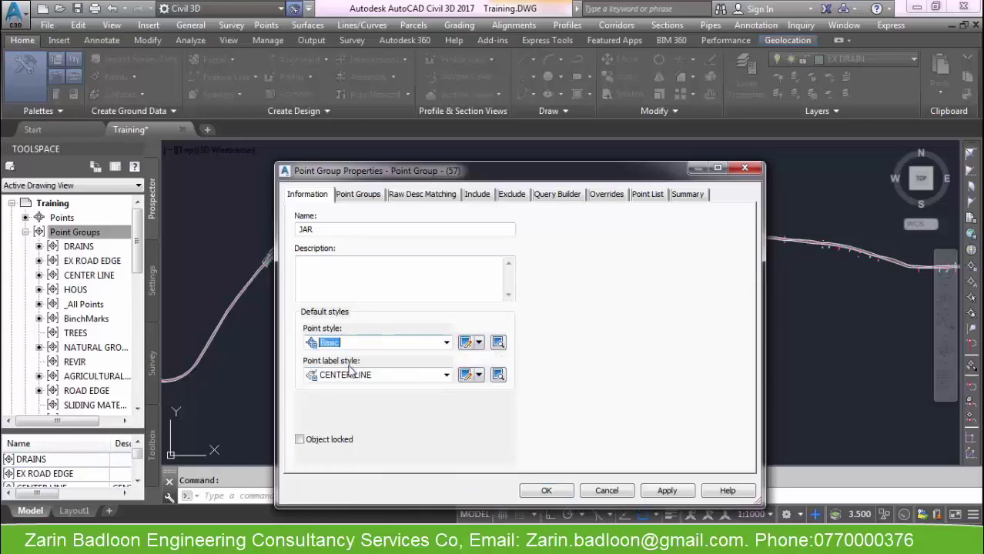
left_click(367, 376)
left_click(370, 412)
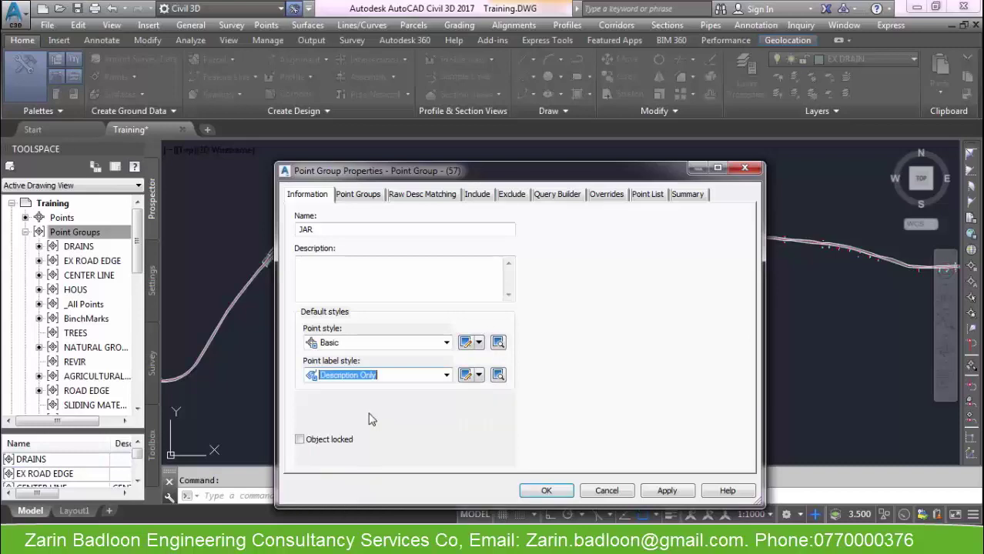
Step: Include points whose raw description matches JAR, check the group's point list, and accept the new point group
left_click(478, 195)
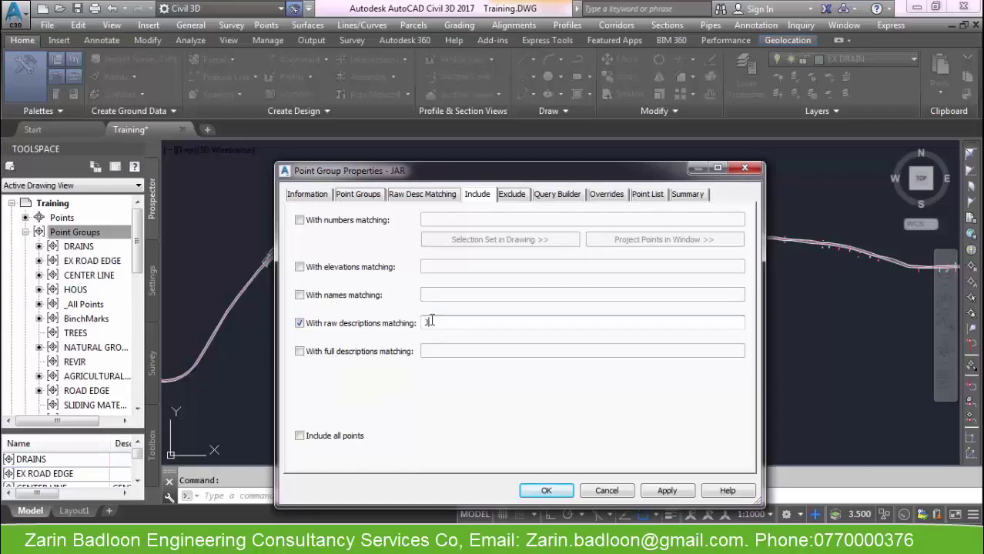
left_click(641, 195)
left_click(543, 493)
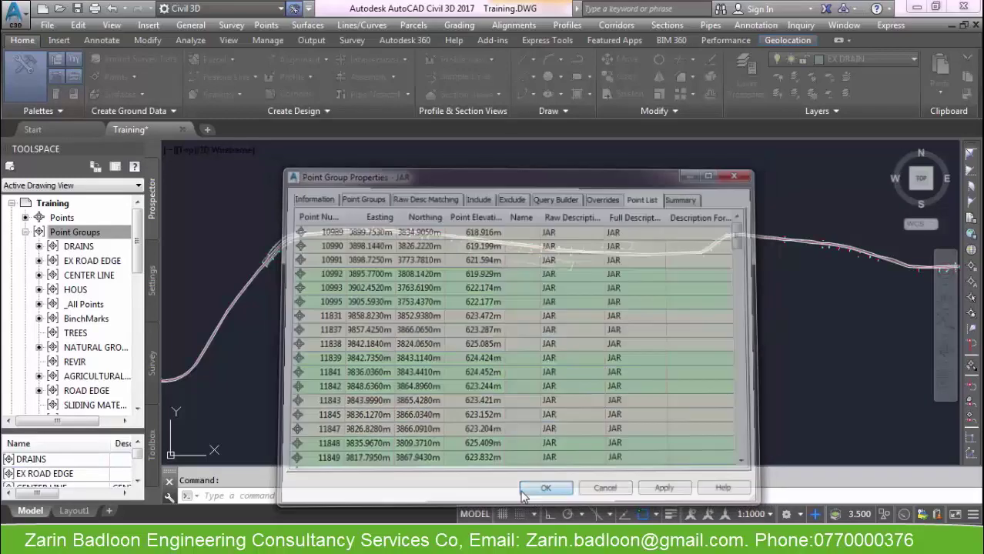
Step: Locate the JAR points along the road and make JAR the current layer
scroll(431, 232, "up", 3)
scroll(431, 232, "up", 3)
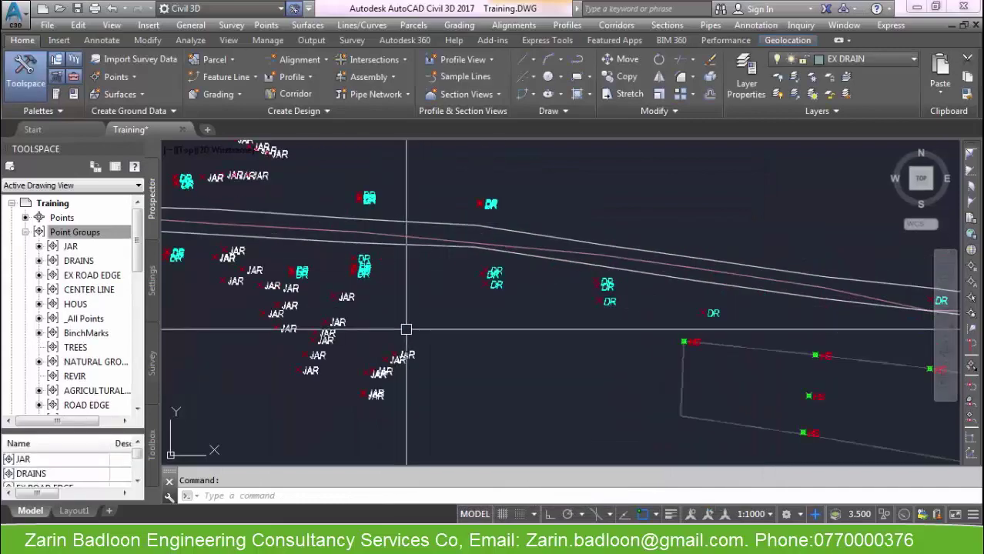
middle_click_drag(385, 334, 432, 317)
scroll(566, 422, "down", 5)
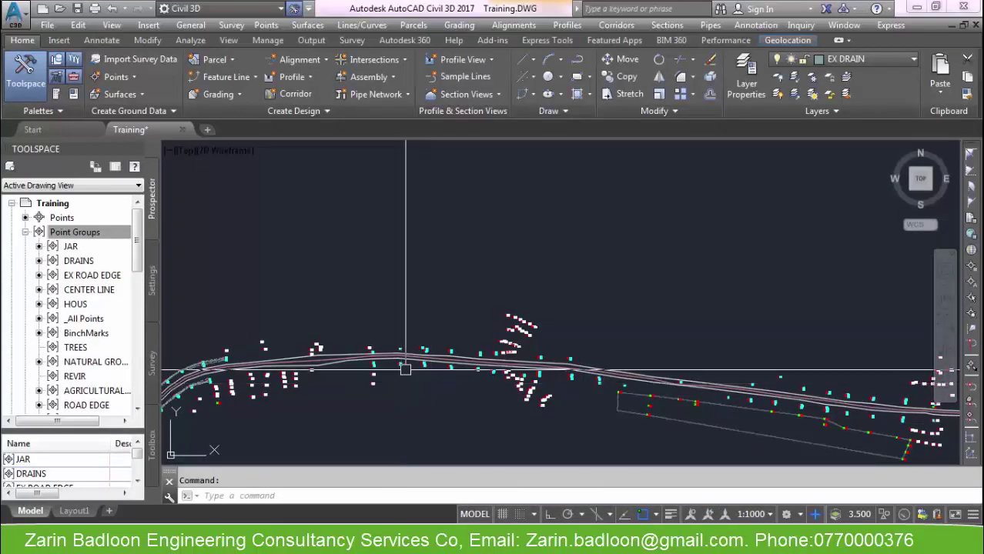
middle_click_drag(502, 401, 347, 242)
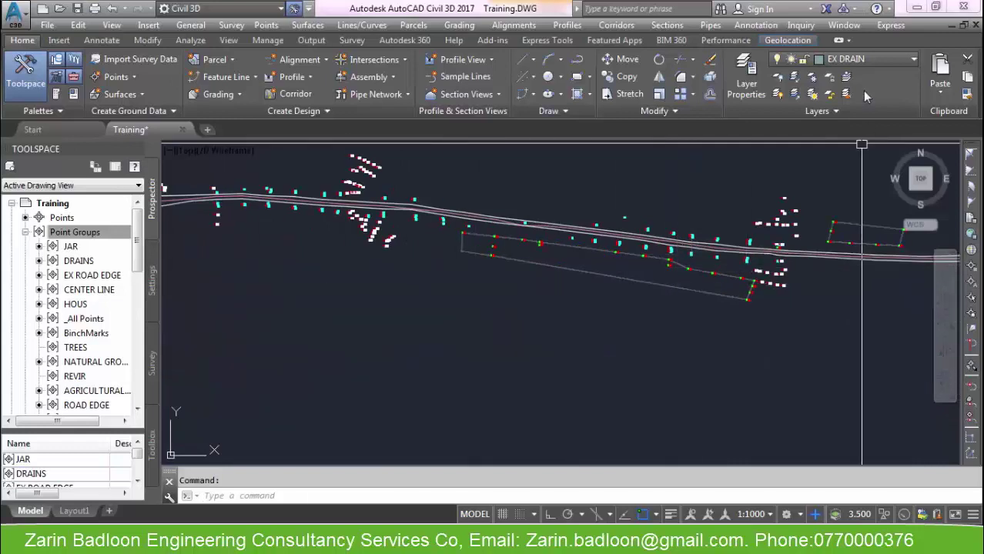
left_click(911, 63)
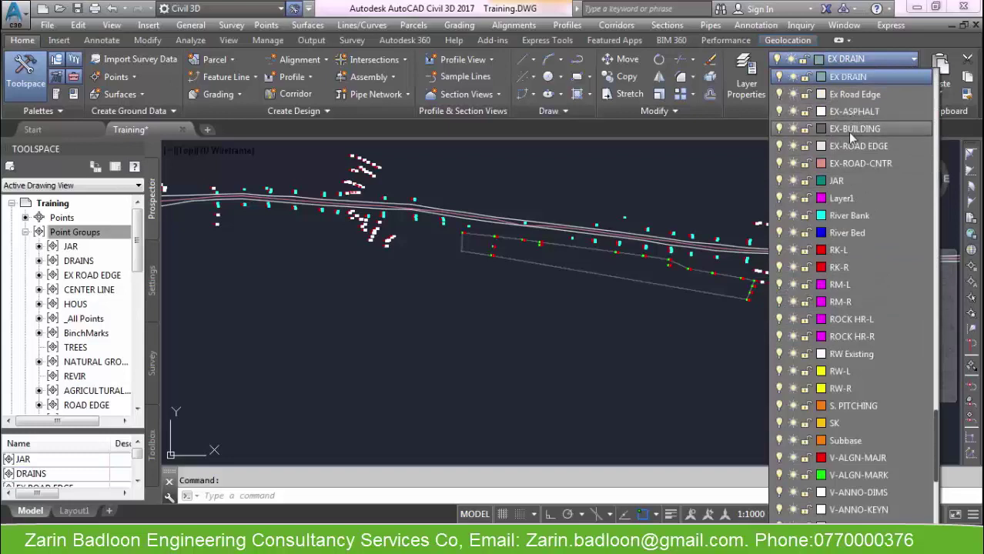
left_click(836, 180)
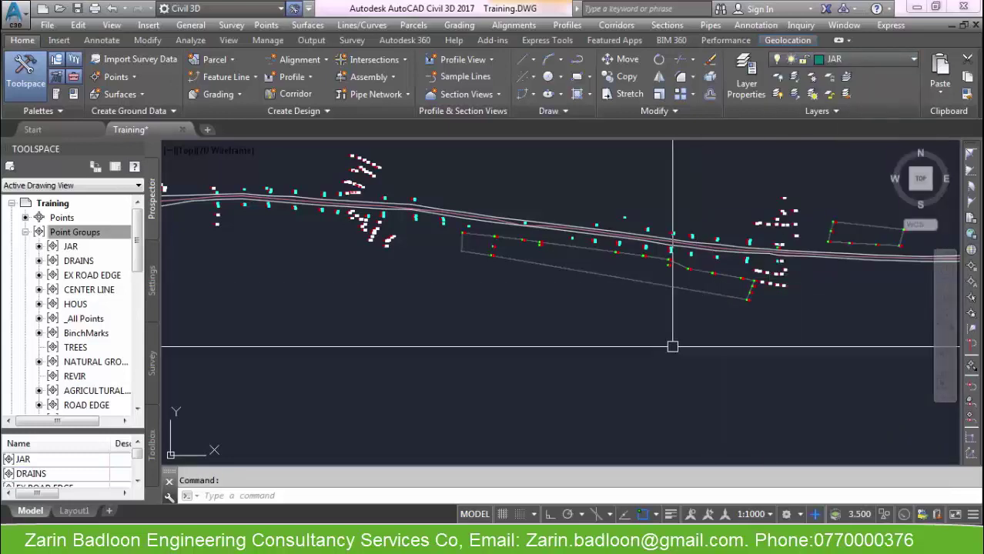
Step: Draw a polyline through the easternmost JAR points, from the southern row beside the long building outline across the road to the northern side
type("PL")
key("Return")
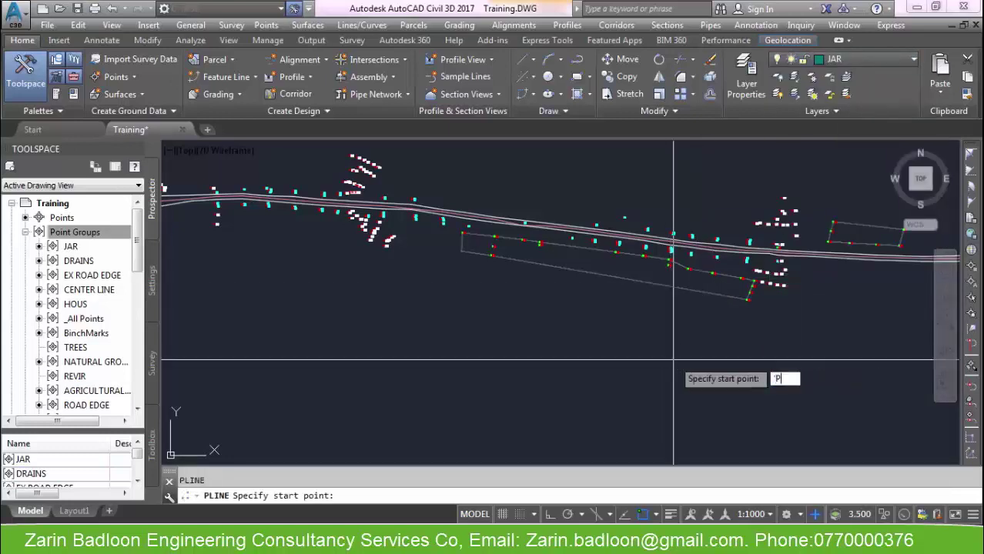
type("'PO")
key("Return")
scroll(770, 285, "up", 6)
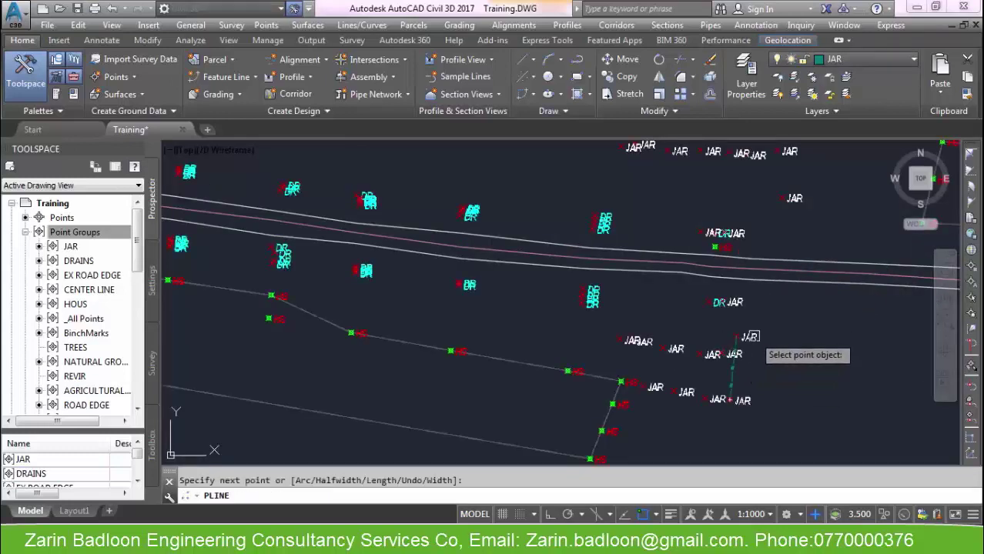
left_click(750, 336)
scroll(743, 336, "down", 3)
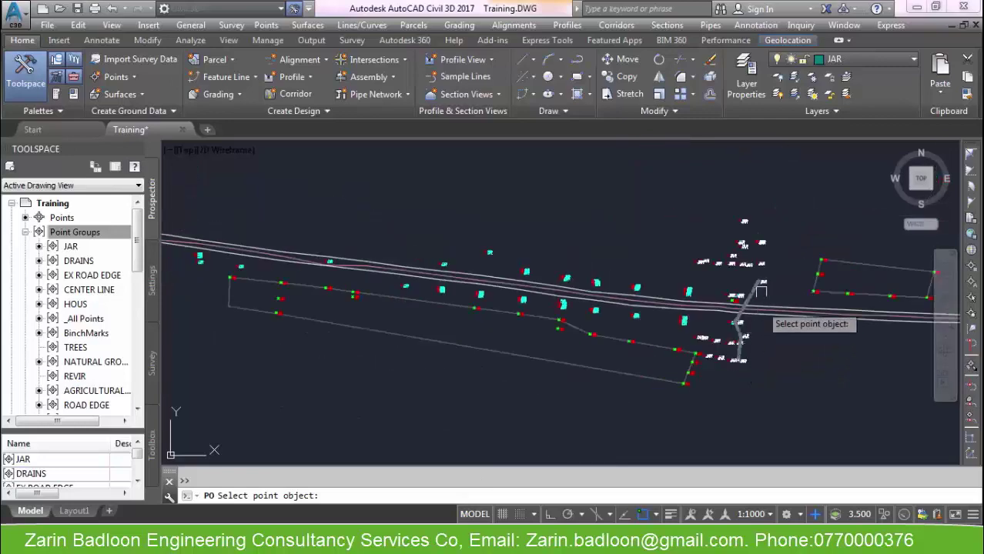
scroll(759, 273, "up", 3)
scroll(757, 222, "up", 4)
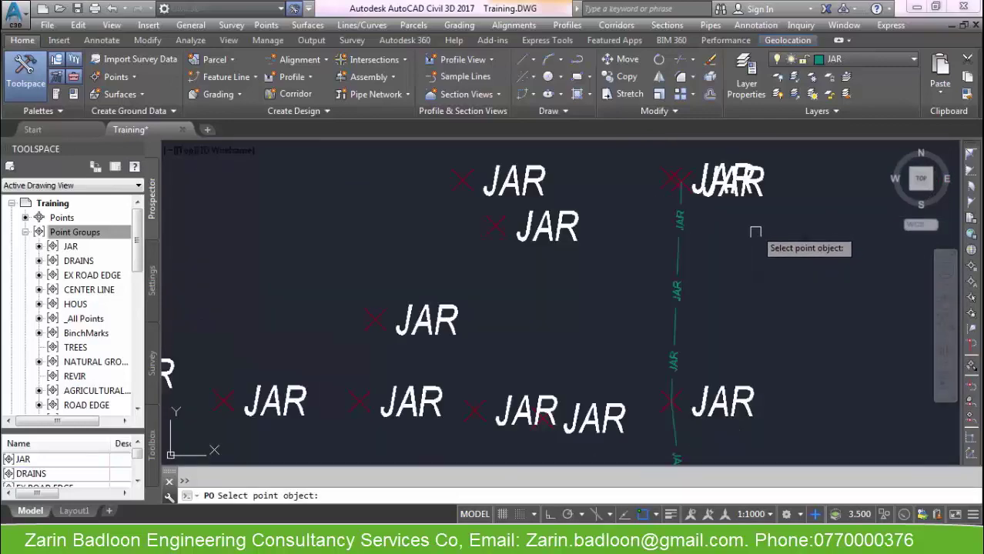
key("Escape")
key("Escape")
Step: Start a second polyline at the JAR point just west of the first line's southern end and take it to the next JAR row
scroll(753, 225, "down", 4)
middle_click_drag(712, 315, 706, 189)
type("PL")
key("Return")
type("'PO")
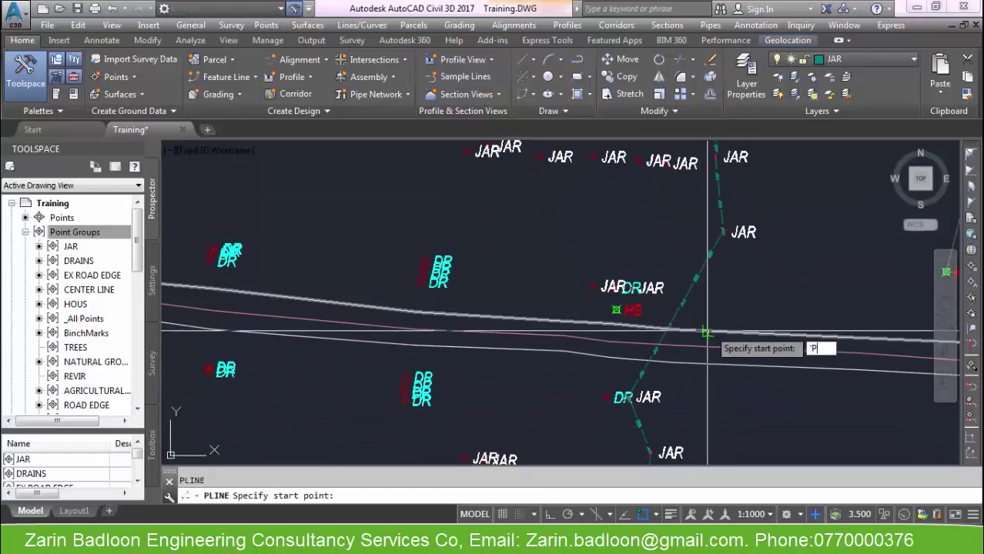
key("Return")
scroll(707, 235, "down", 5)
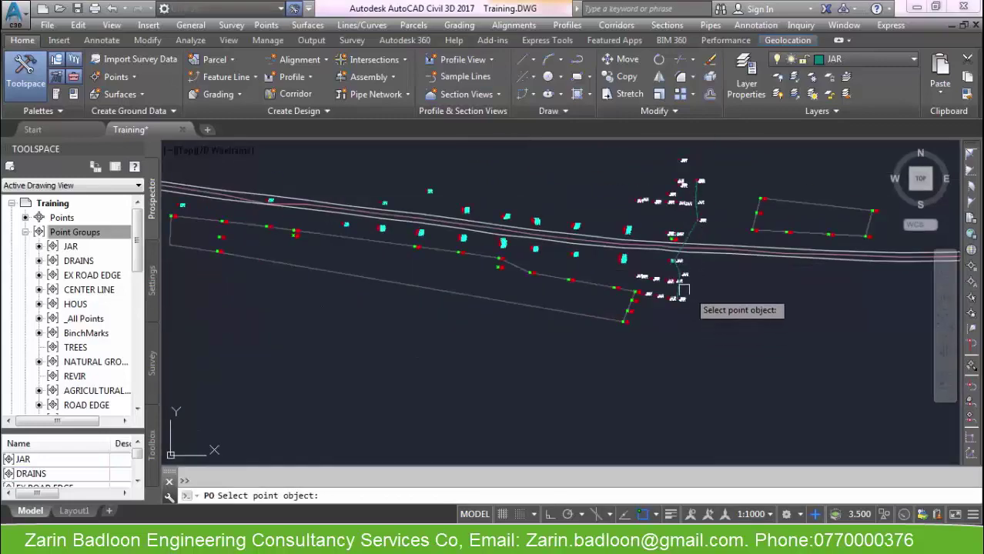
scroll(683, 290, "up", 8)
scroll(712, 277, "down", 5)
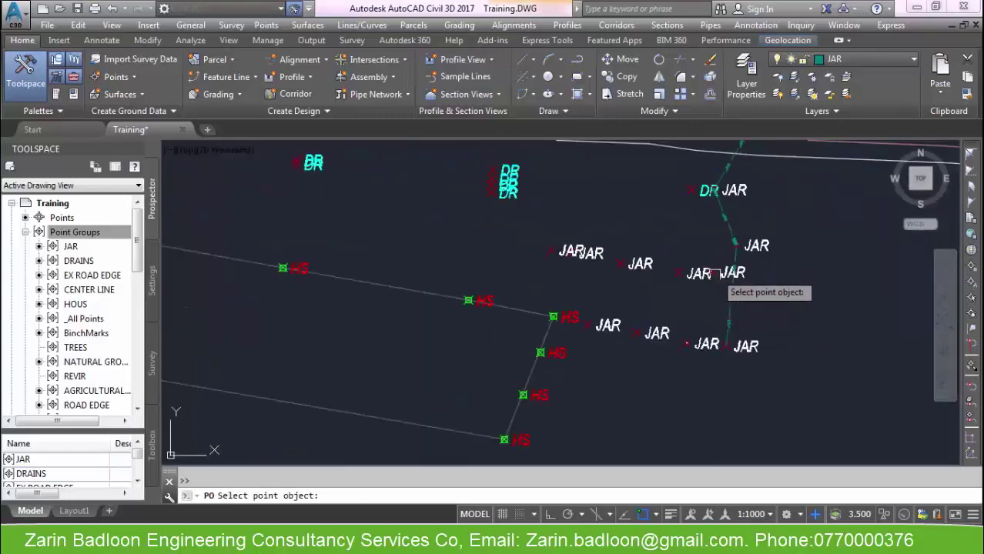
scroll(716, 267, "up", 5)
scroll(660, 351, "down", 5)
scroll(664, 238, "up", 5)
scroll(661, 231, "up", 2)
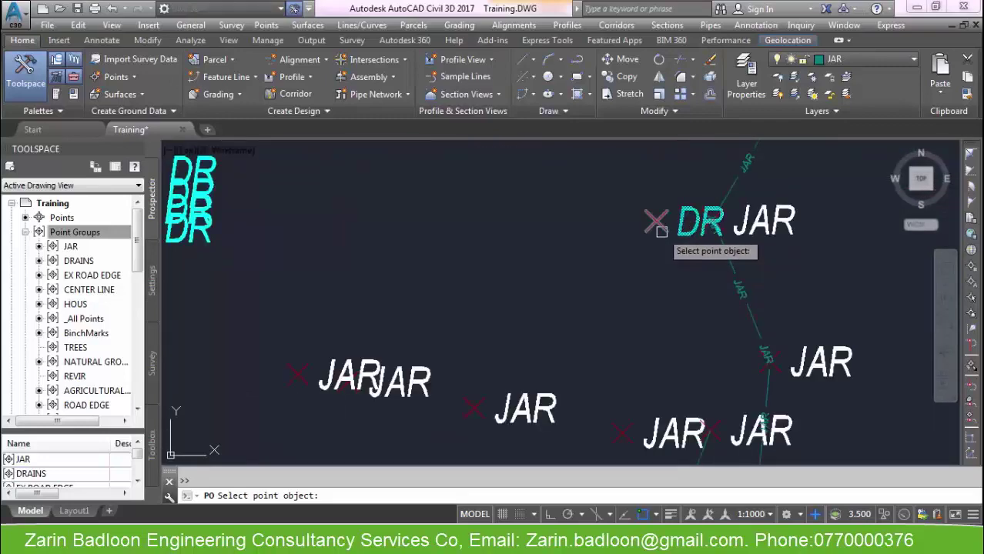
Step: Continue the second polyline north across the road through the JAR points and end it at the northernmost one
scroll(663, 308, "down", 5)
scroll(678, 231, "up", 5)
scroll(662, 292, "down", 5)
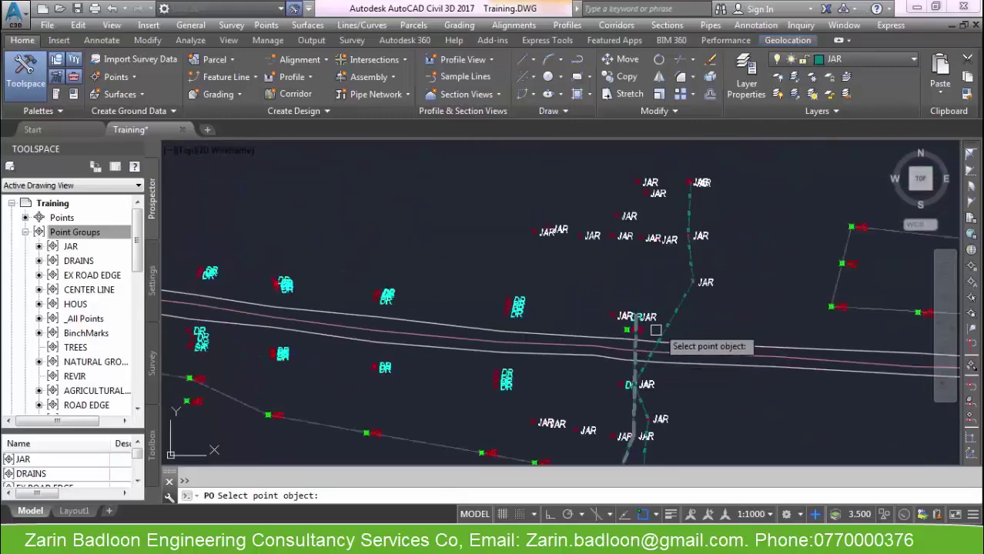
scroll(670, 238, "up", 3)
scroll(638, 241, "down", 1)
scroll(638, 241, "up", 3)
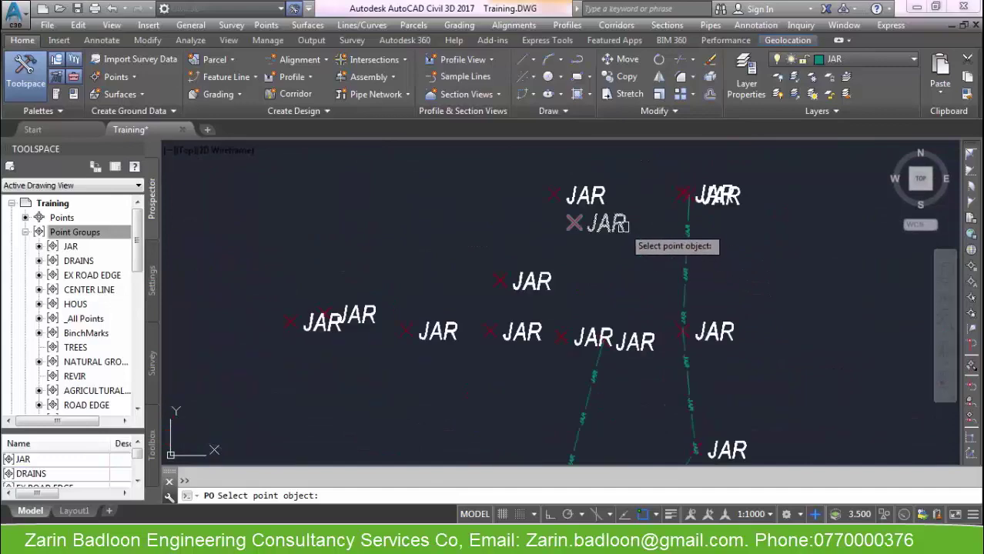
scroll(630, 315, "down", 2)
left_click(602, 160)
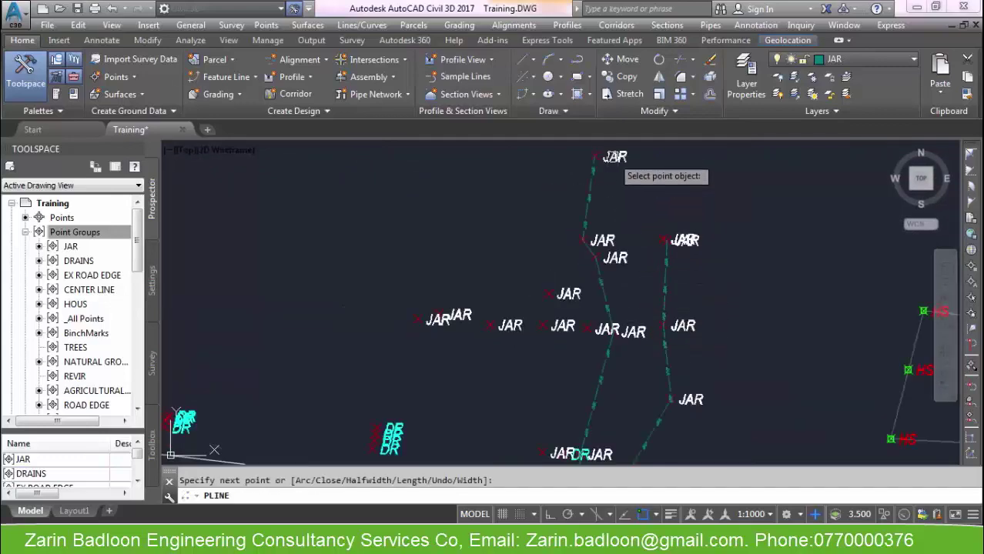
key("Escape")
Step: Start a third polyline at the next JAR point west in the southernmost row and take it north across the road
scroll(627, 294, "down", 3)
scroll(652, 337, "up", 3)
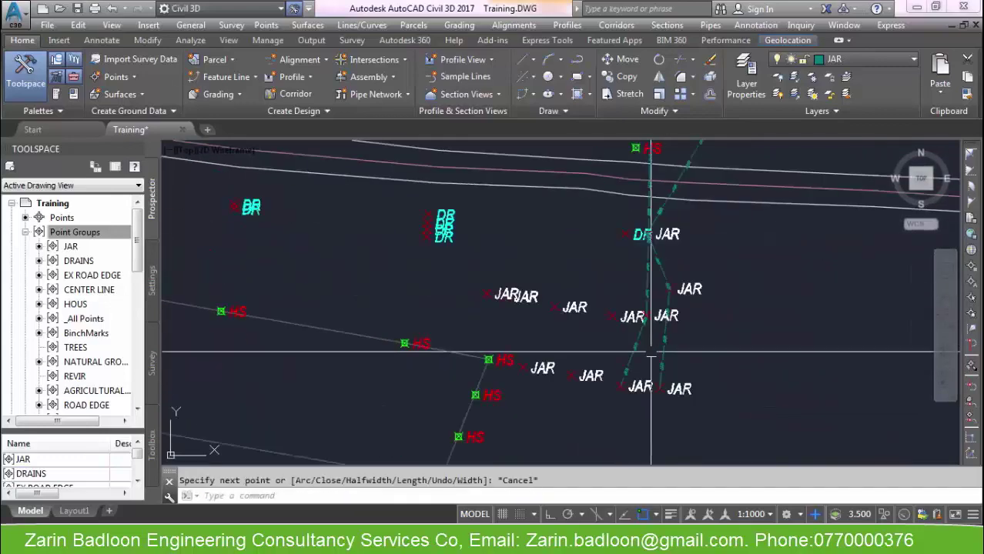
type("PL")
key("Return")
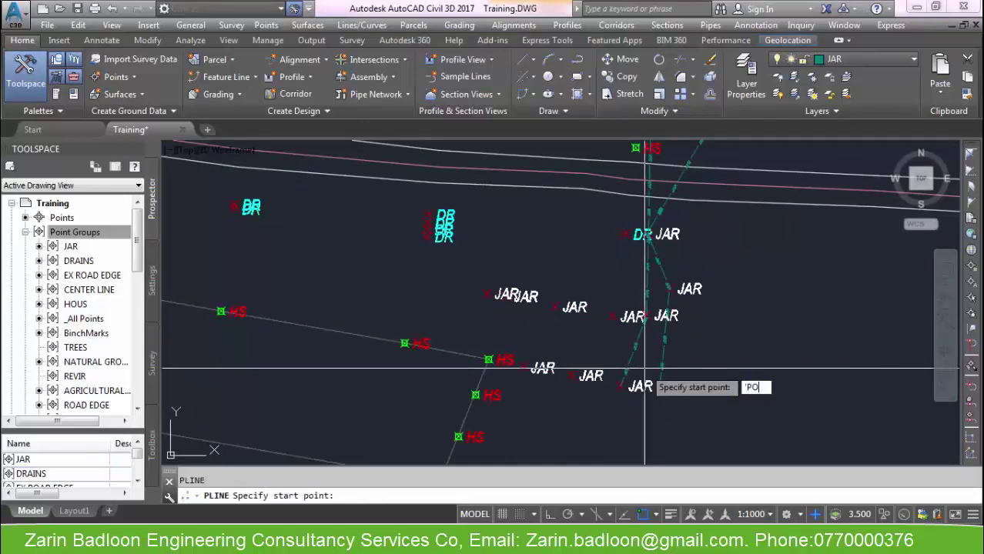
type("'PO")
key("Return")
scroll(612, 385, "down", 5)
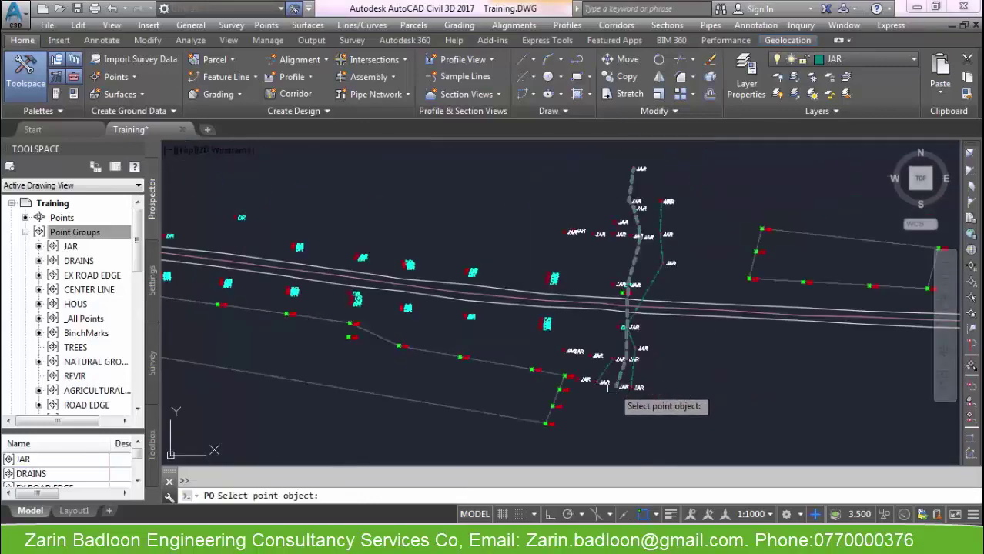
scroll(616, 286, "up", 7)
scroll(627, 262, "up", 7)
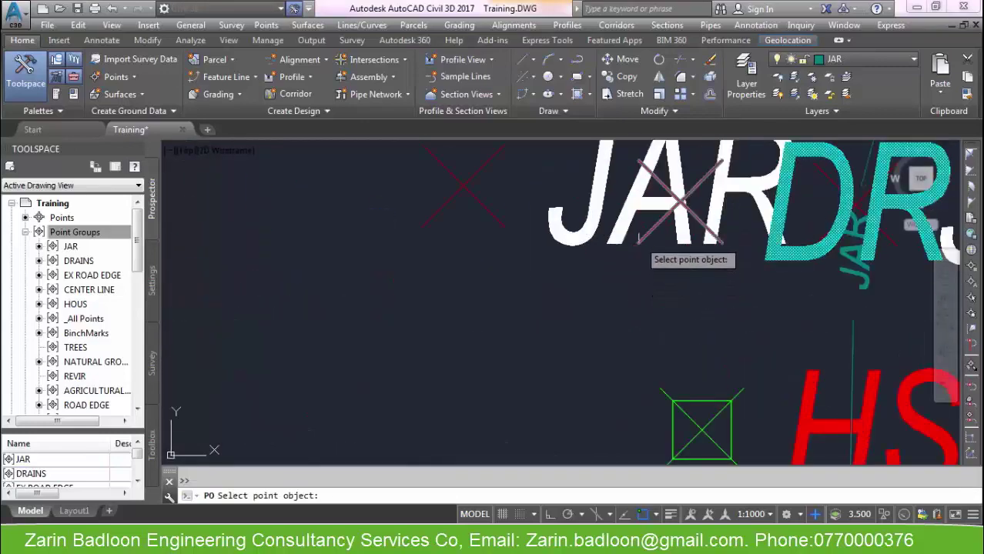
Step: Continue the third polyline to the northern JAR row and end it at the single JAR point northwest of there
scroll(616, 271, "down", 9)
scroll(616, 271, "up", 4)
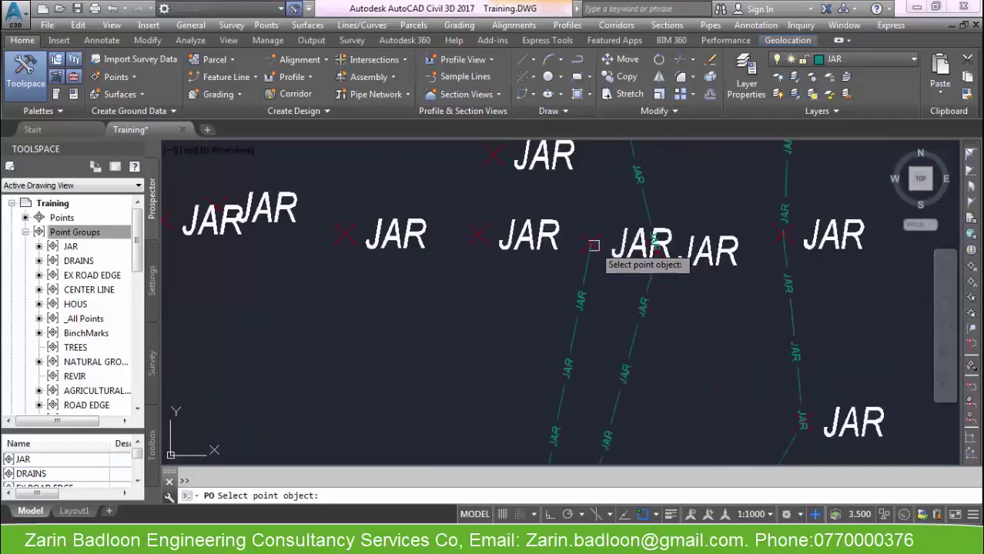
scroll(586, 323, "down", 6)
scroll(593, 302, "up", 6)
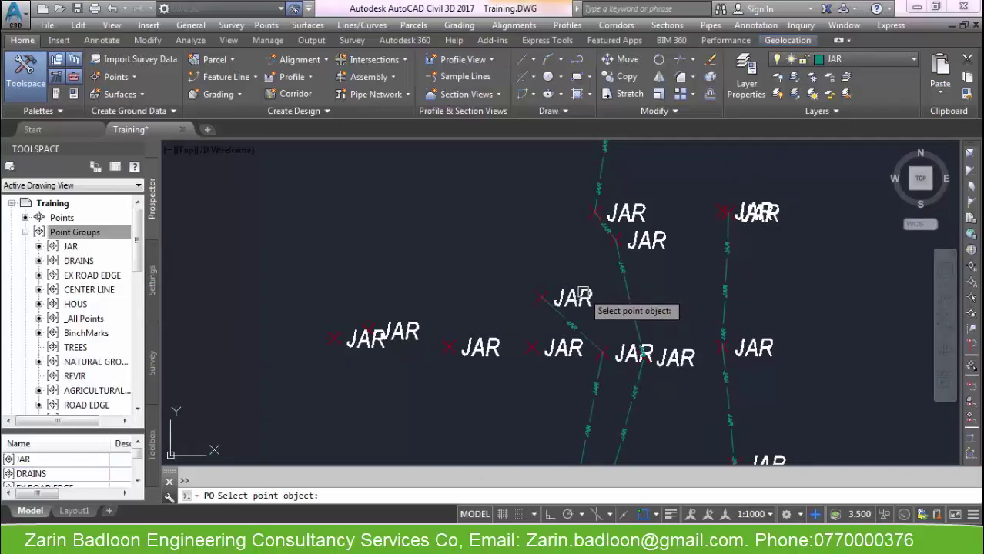
left_click(583, 295)
key("Return")
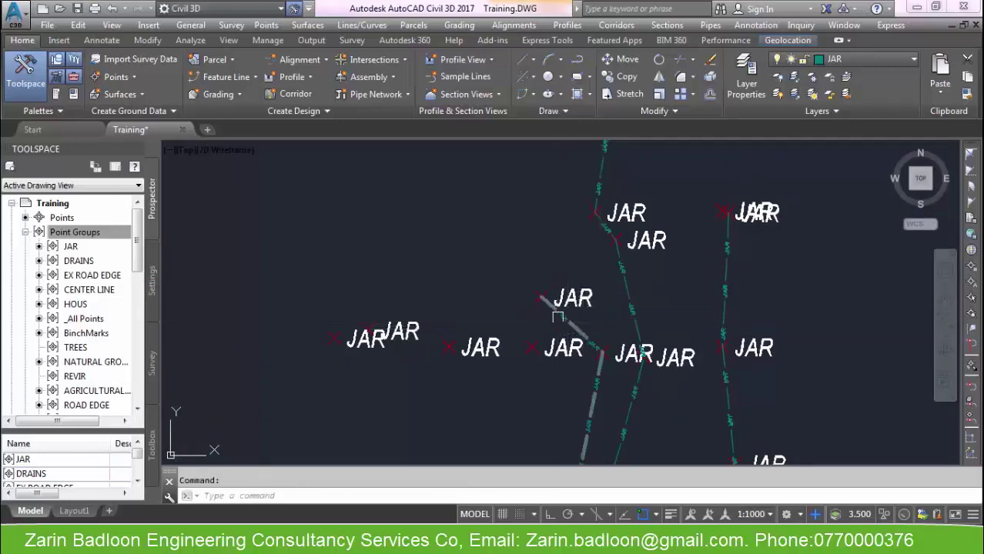
Step: Draw a polyline from the third line's northern end south across the road to the JAR point beside the long building's corner
type("pl")
key("Return")
type("'po")
key("Return")
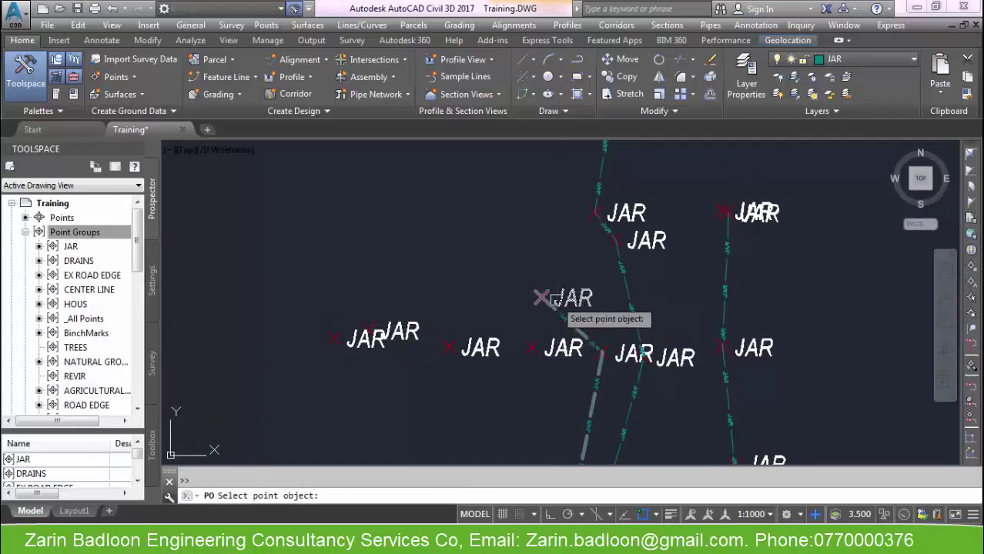
scroll(568, 346, "down", 7)
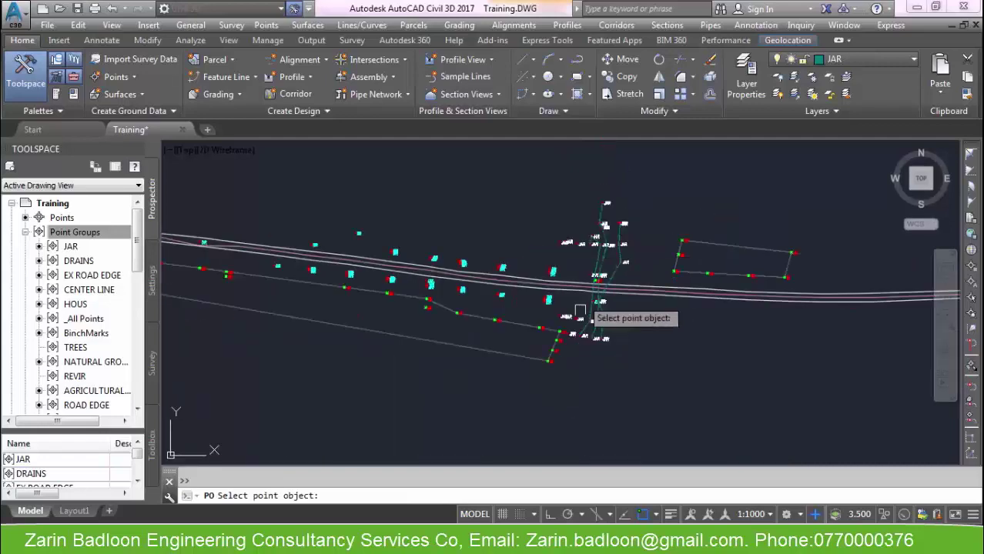
scroll(583, 289, "up", 5)
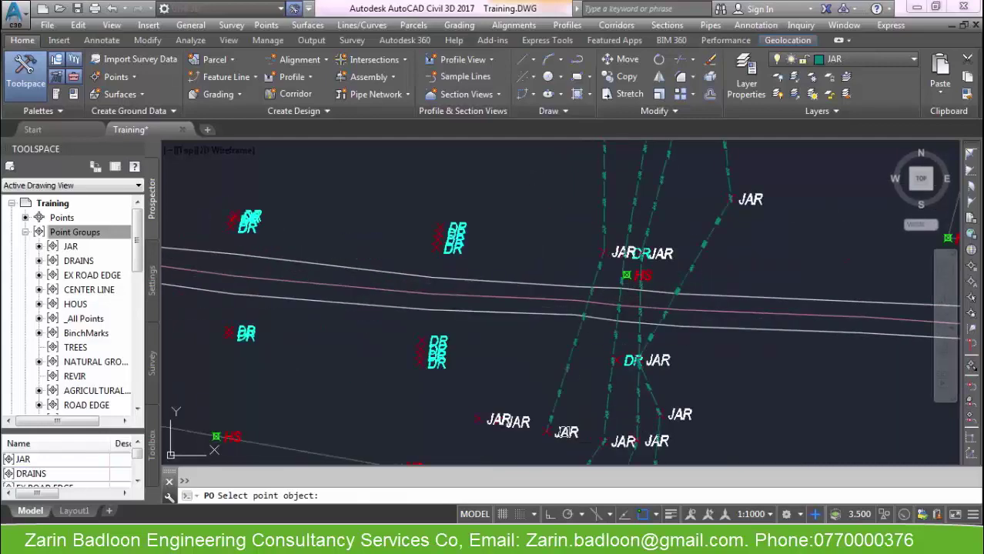
scroll(566, 432, "down", 5)
scroll(607, 289, "up", 6)
left_click(607, 288)
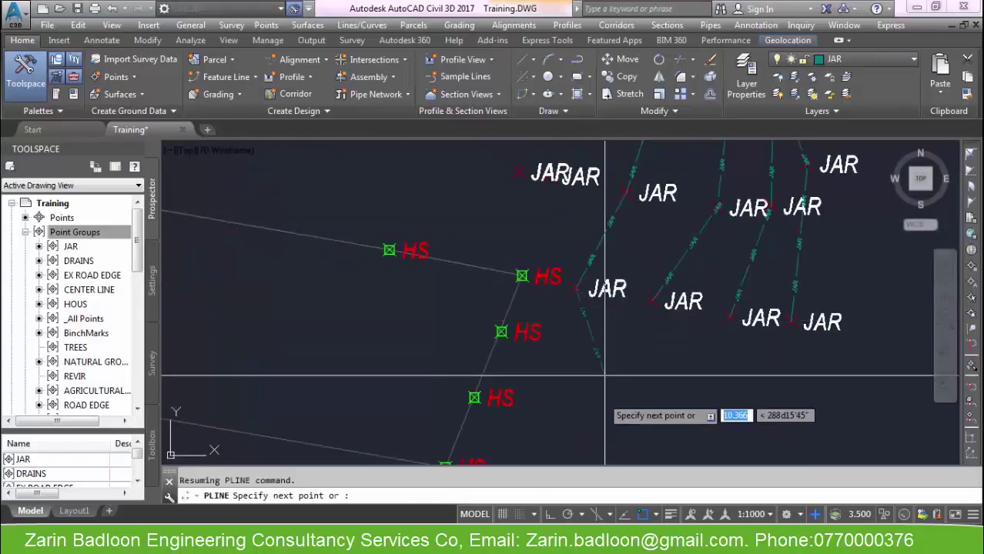
scroll(591, 452, "down", 5)
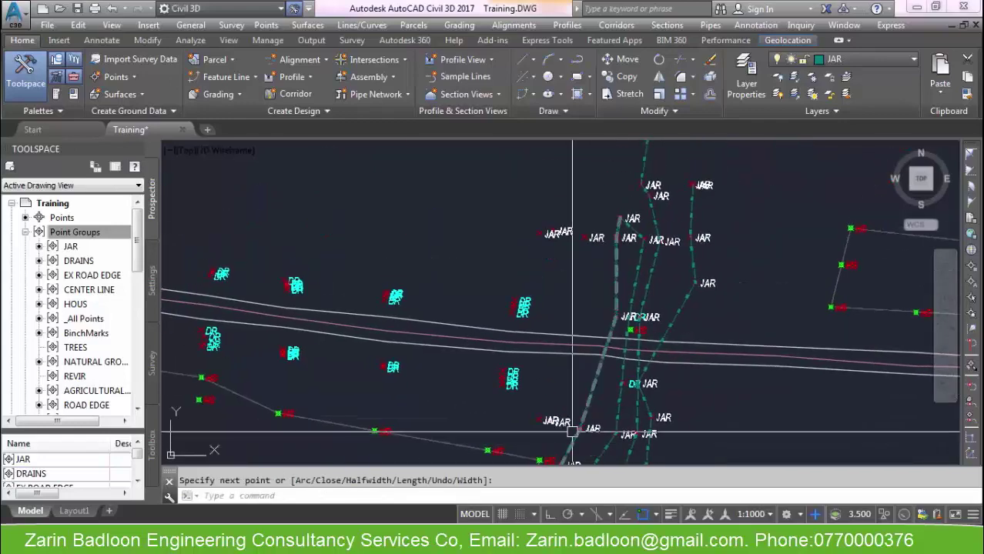
Step: Draw a polyline from the eastern of the two close JAR points south of the road to the next free JAR point north
scroll(560, 428, "up", 4)
type("l")
key("Return")
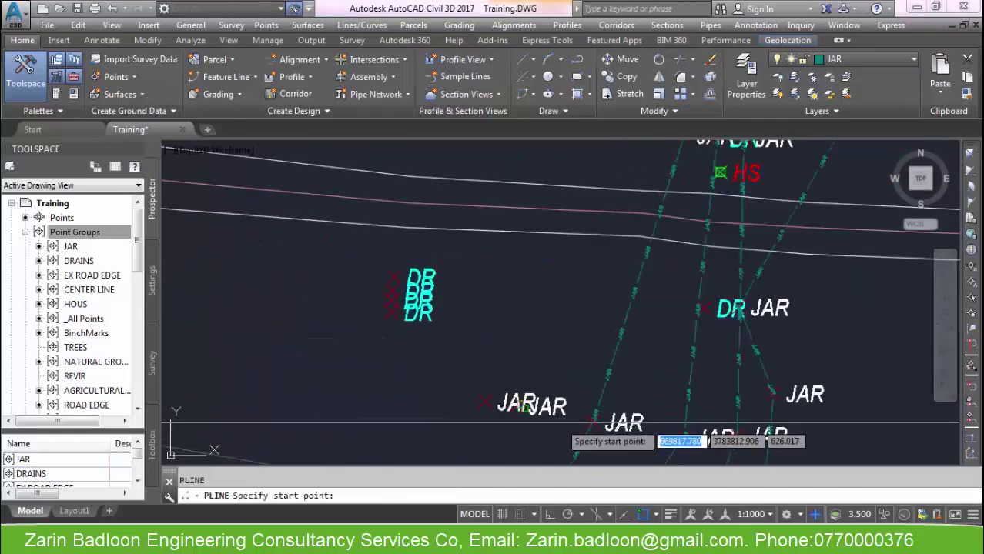
type("'PO")
key("Return")
scroll(560, 416, "down", 3)
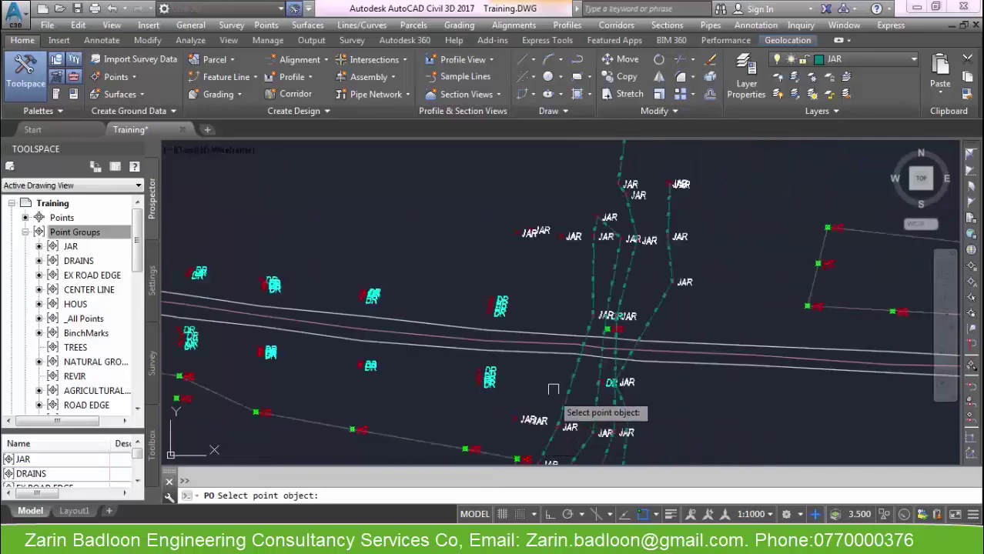
key("Escape")
key("Return")
key("Return")
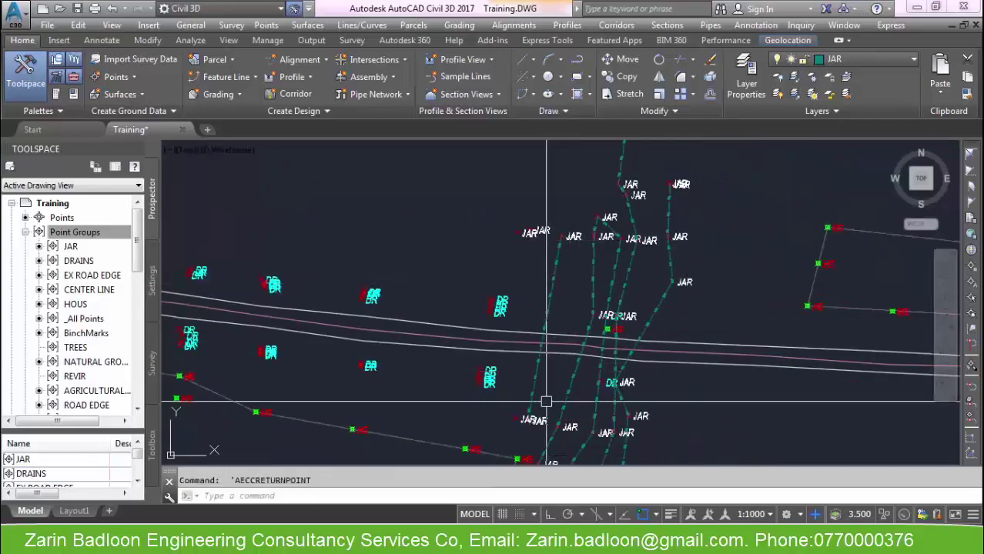
Step: Draw a polyline from the westernmost southern JAR point across the road to the eastern of the two close northern JAR points
scroll(527, 428, "up", 4)
type("pl")
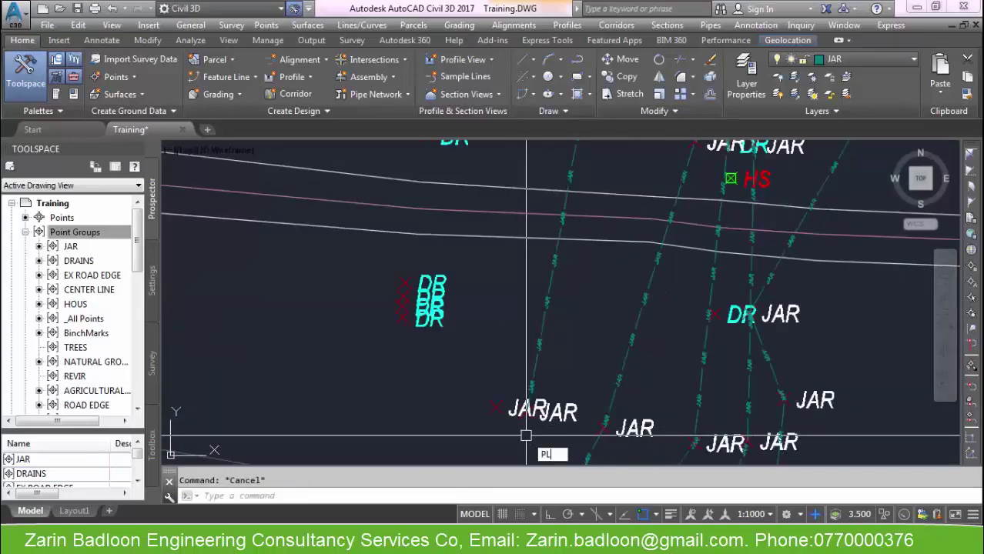
type("'po")
key("Return")
scroll(489, 427, "down", 4)
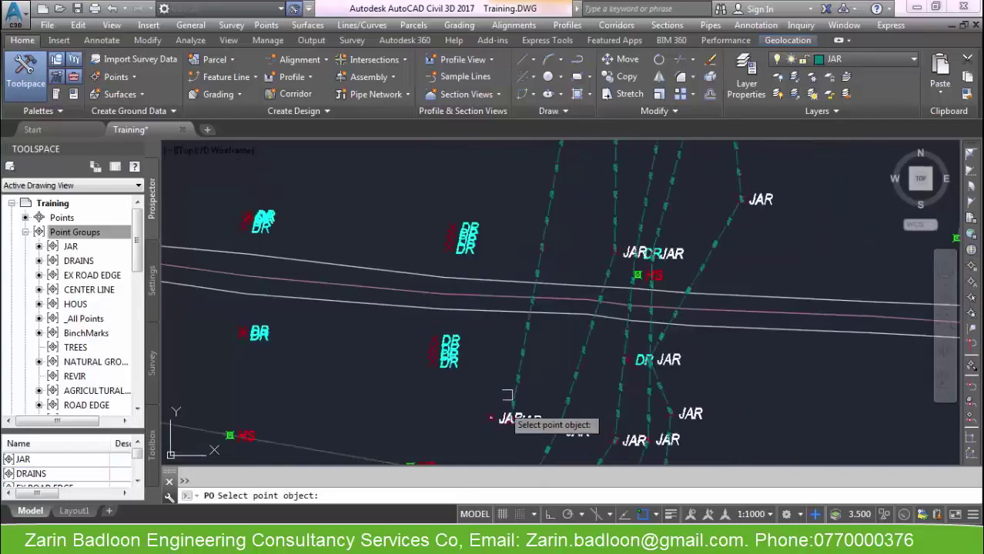
scroll(516, 346, "up", 5)
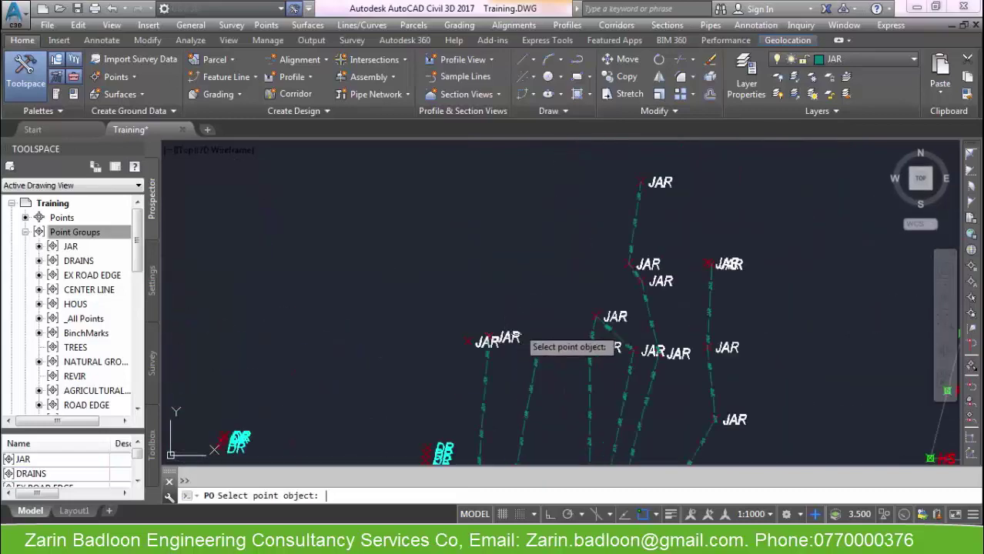
left_click(633, 264)
scroll(633, 262, "down", 5)
scroll(633, 262, "up", 4)
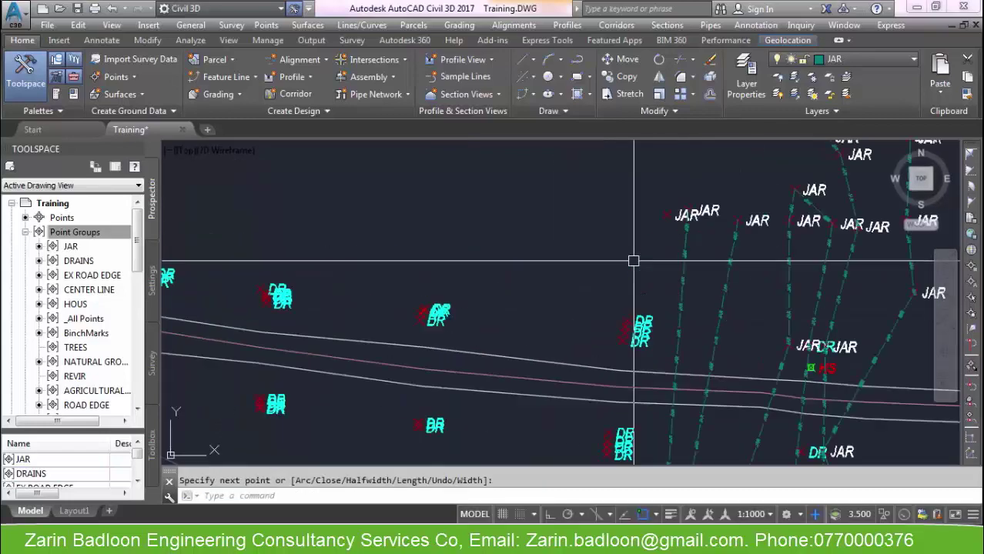
Step: Draw a polyline from the westernmost northern JAR point down to the westernmost southern JAR point and end the command
scroll(633, 262, "up", 2)
type("PO")
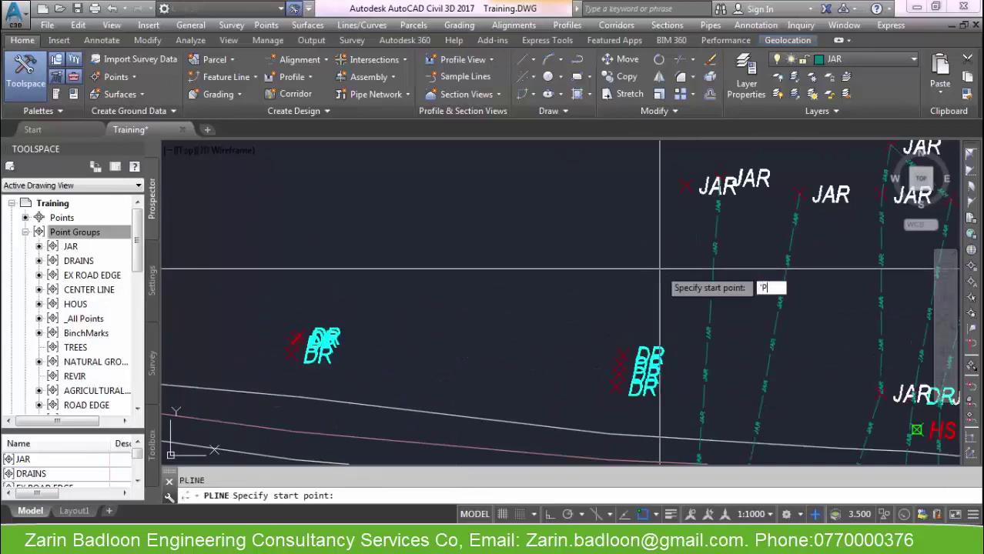
key("Return")
scroll(678, 262, "down", 4)
scroll(677, 315, "up", 5)
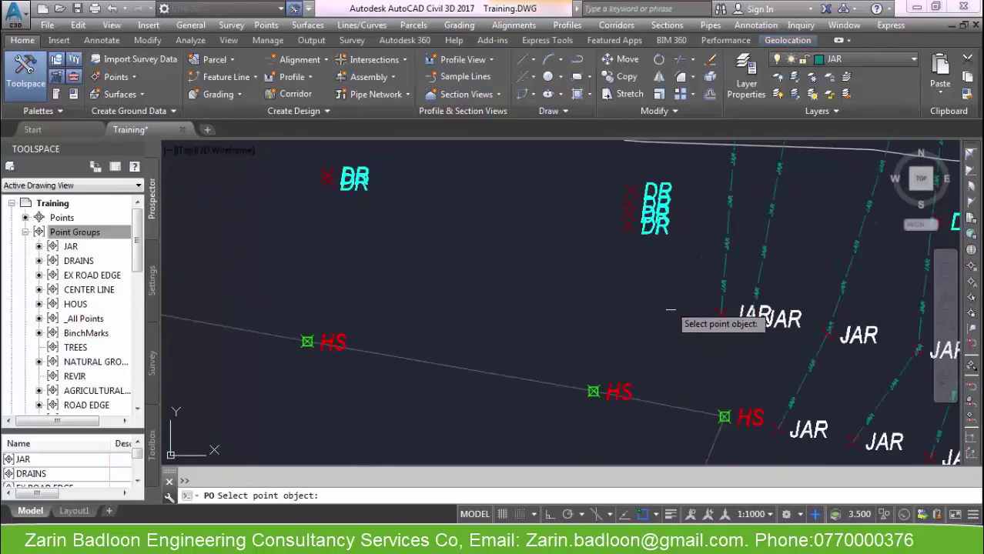
left_click(740, 328)
scroll(644, 343, "down", 5)
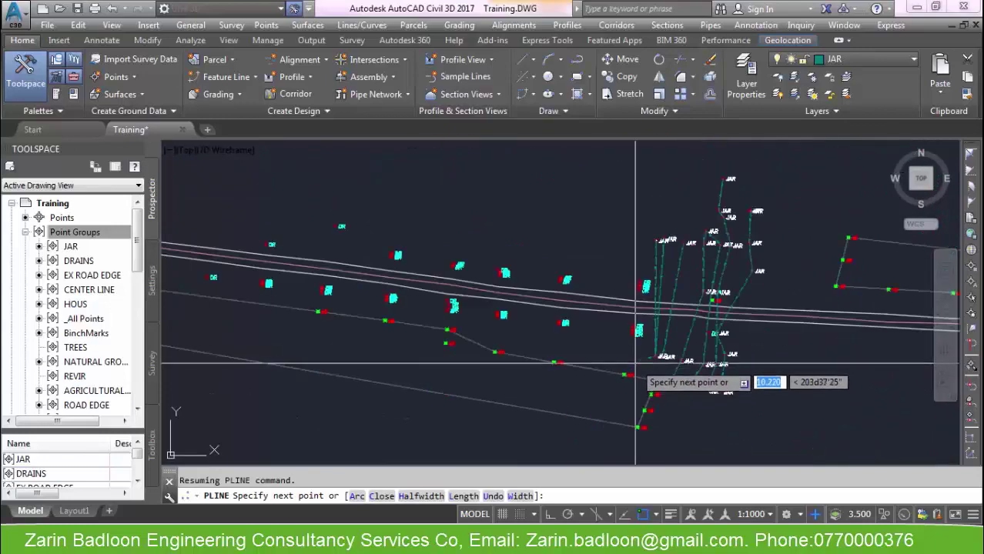
key("Escape")
Step: In the JAR cluster farther west, start a polyline at its southeastern point and take it northwest through the outer points to the road
scroll(616, 323, "down", 4)
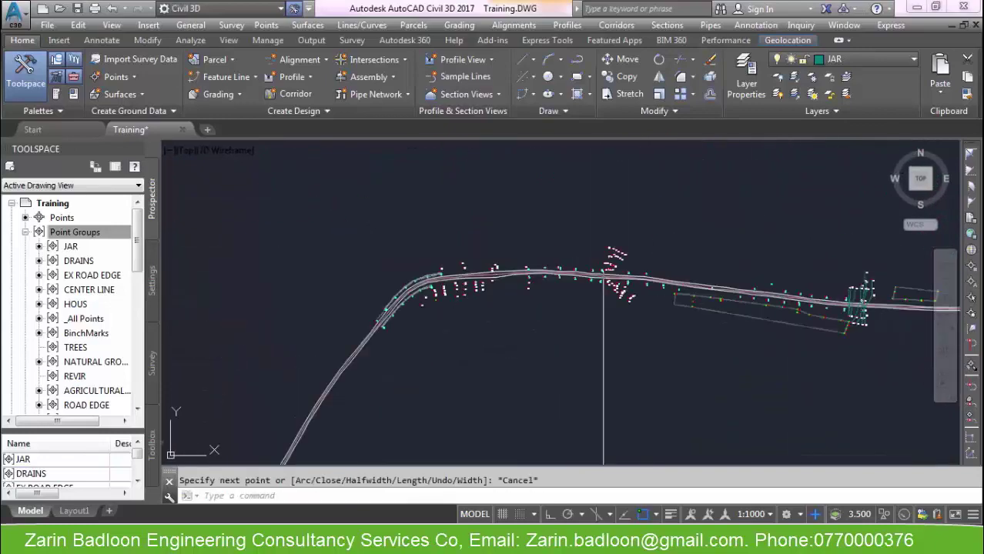
scroll(659, 333, "up", 7)
type("P")
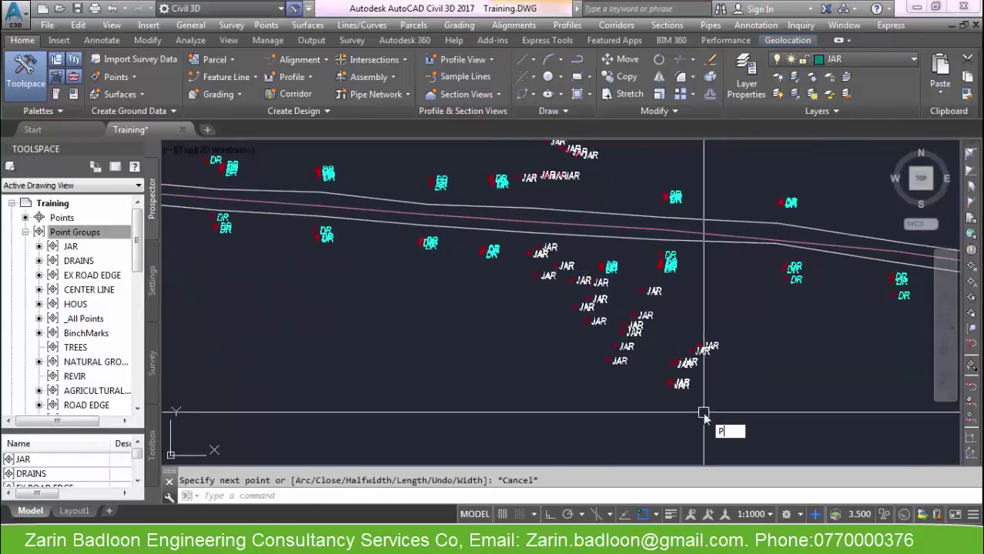
type("l")
key("Return")
type("'PO")
key("Return")
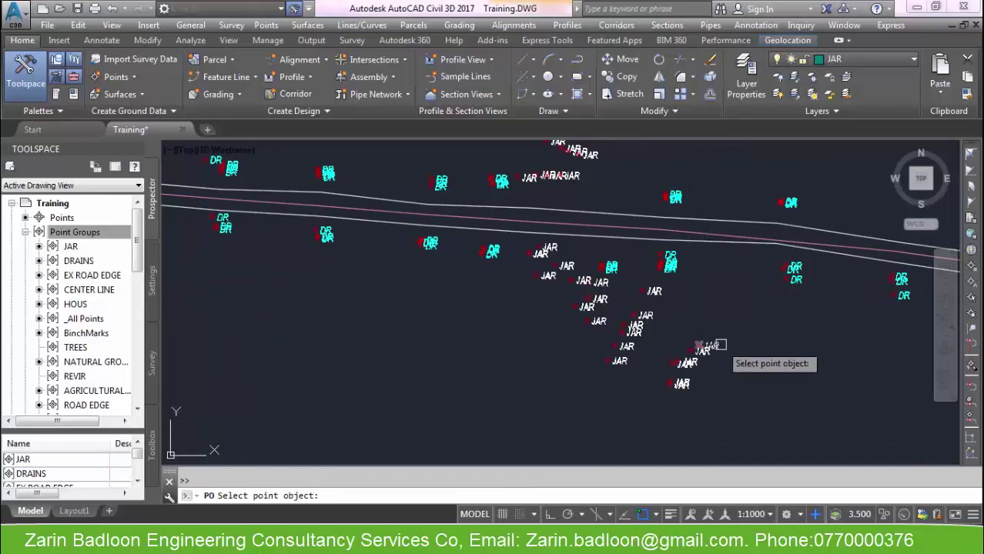
scroll(597, 268, "up", 4)
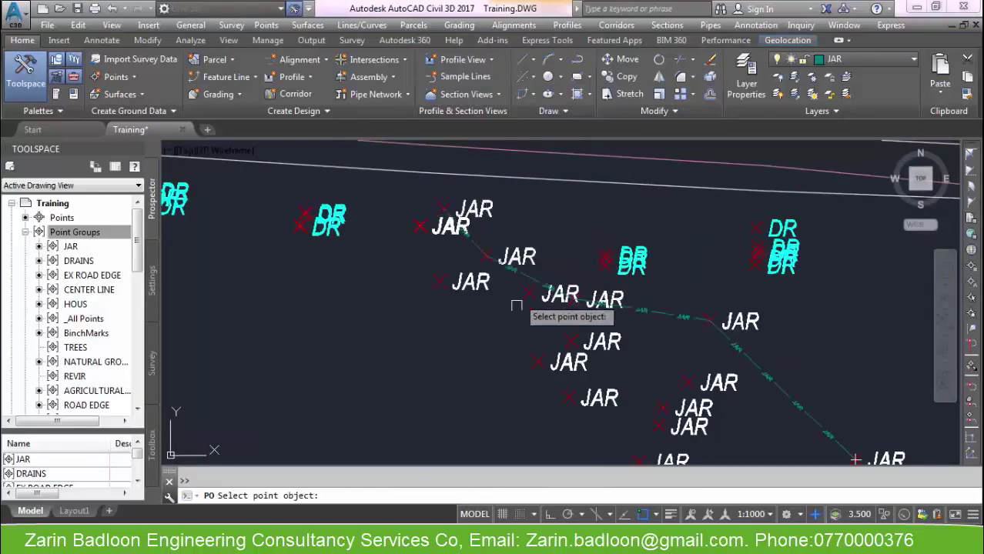
Step: Continue the polyline across the road through the eastern JAR points of each row and end it at the northernmost row
scroll(517, 306, "down", 5)
scroll(526, 221, "up", 4)
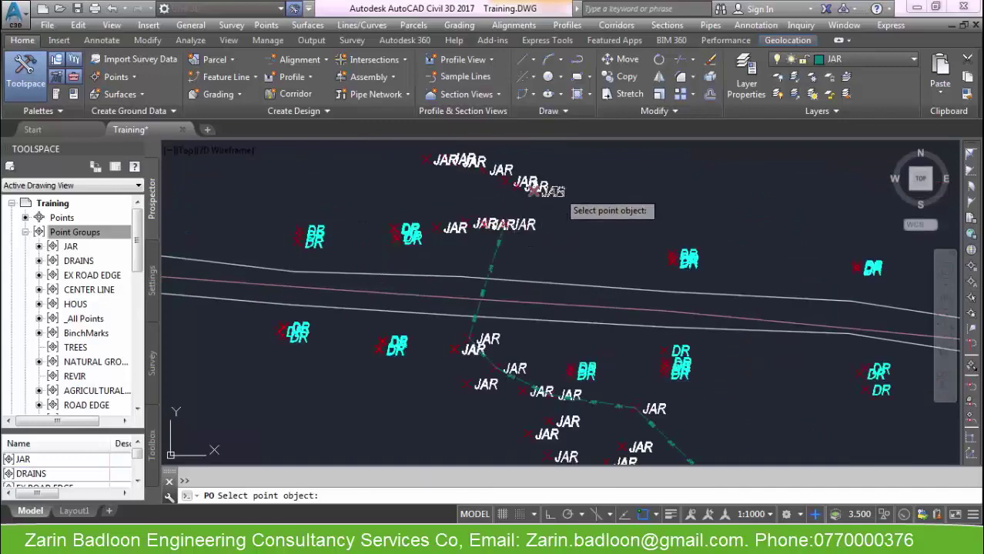
middle_click_drag(584, 215, 529, 300)
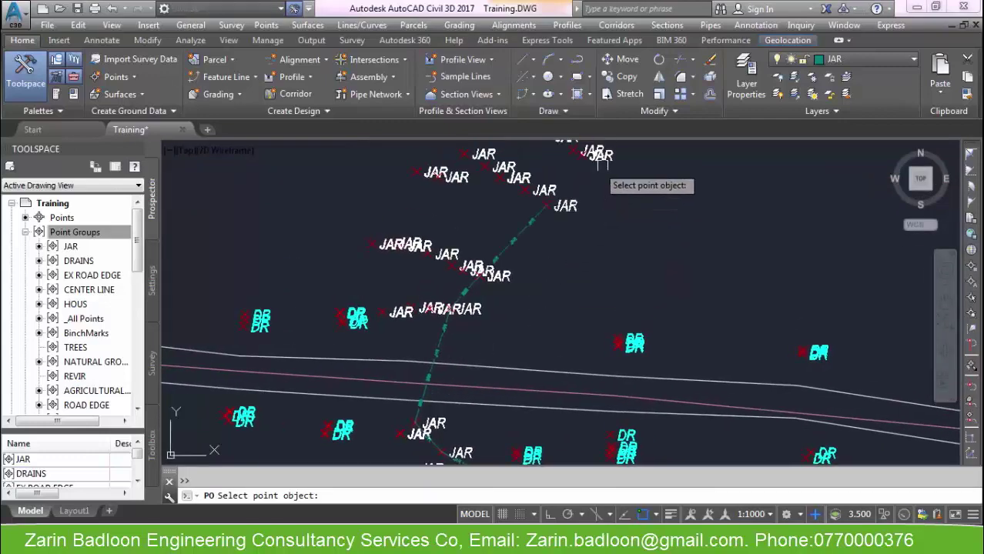
scroll(609, 210, "down", 3)
left_click(608, 274)
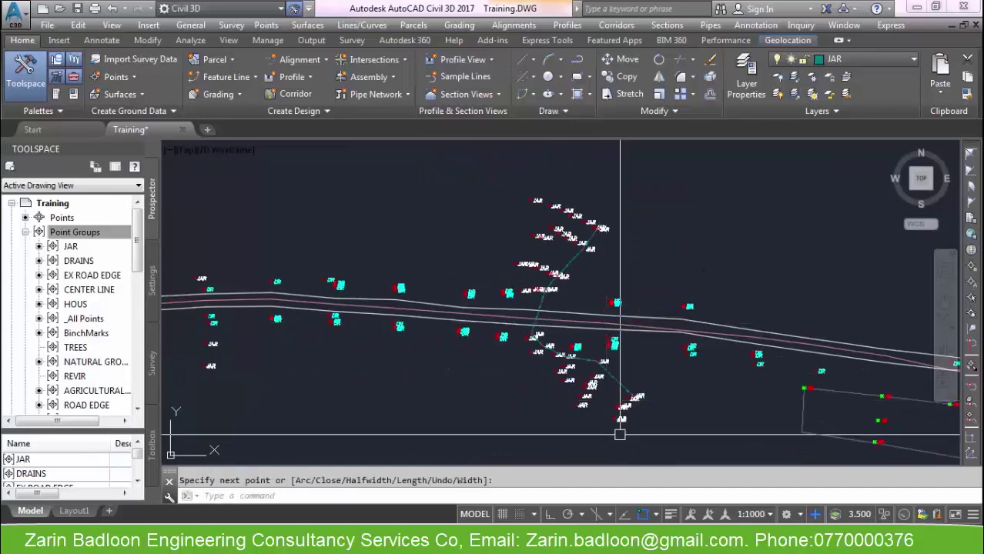
Step: Start a second polyline in this cluster southwest of the first line's start and take it northwest through the JAR points toward the road
scroll(620, 426, "up", 4)
type("pl")
key("Return")
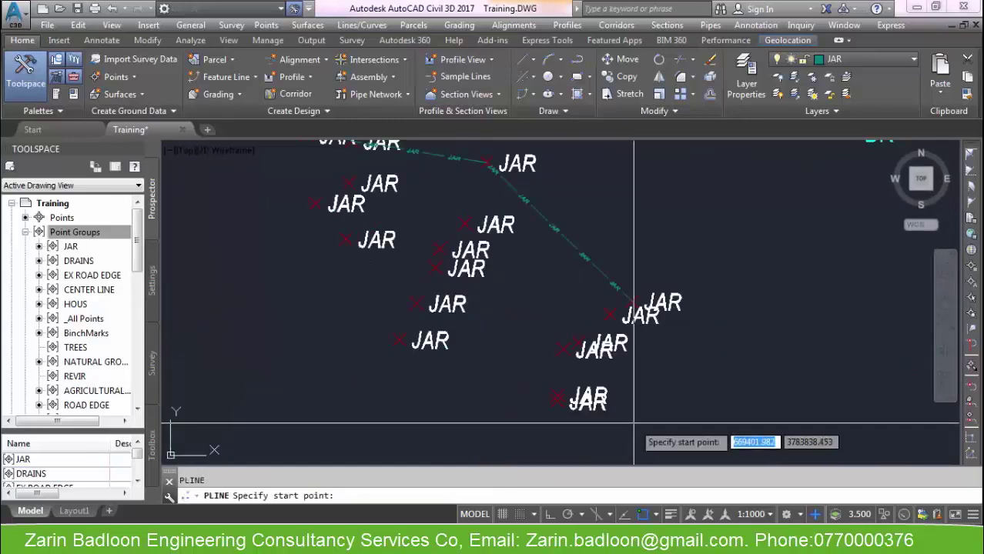
type("po")
key("Return")
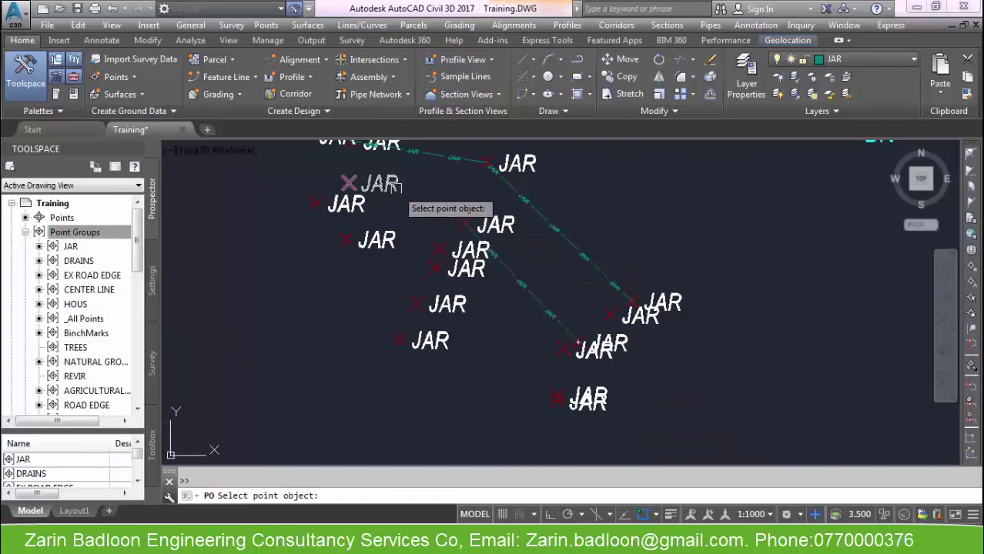
scroll(553, 356, "down", 4)
scroll(511, 369, "up", 4)
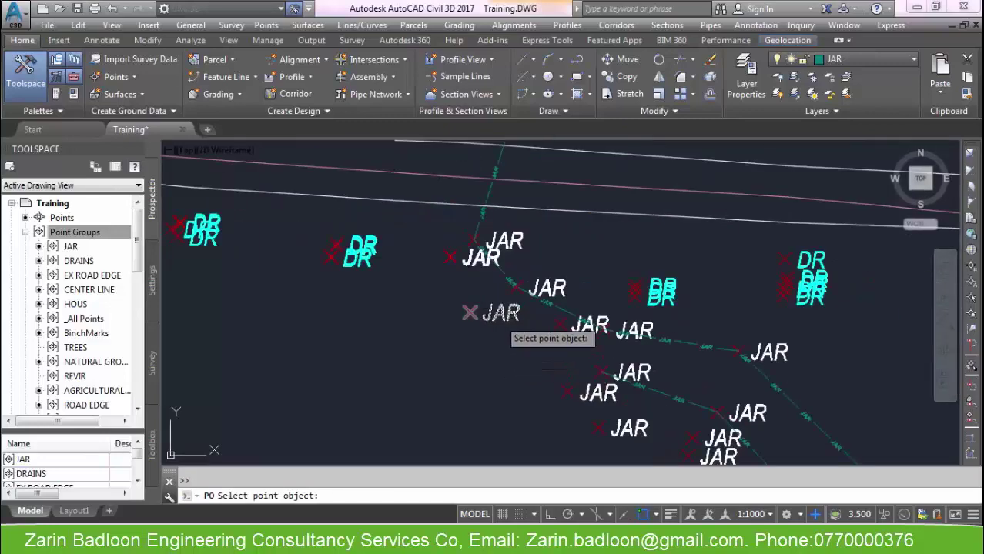
Step: Continue the second polyline north across the road through each row's JAR points and end it at the northernmost row's second point from the east
scroll(493, 370, "down", 3)
scroll(521, 358, "up", 5)
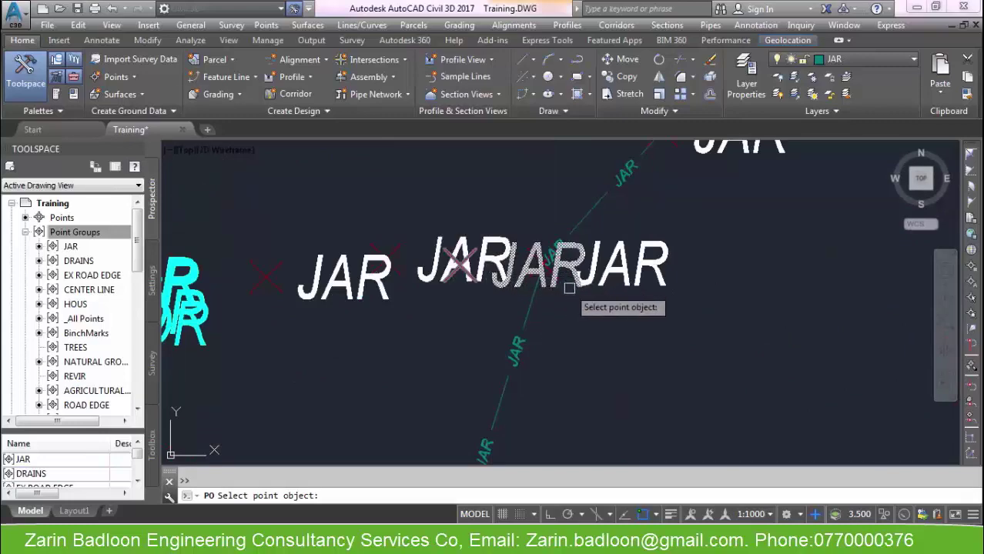
scroll(516, 278, "down", 3)
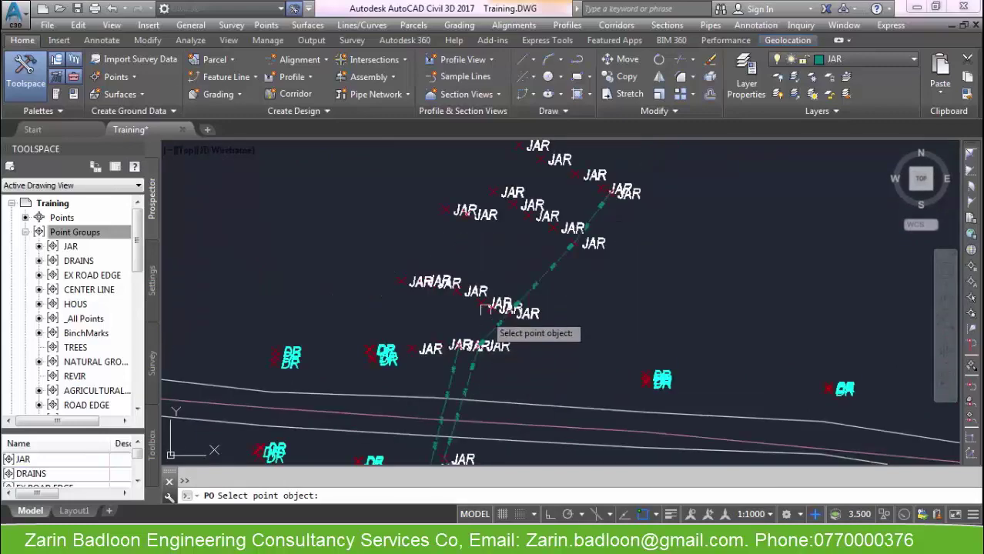
scroll(489, 316, "up", 3)
scroll(511, 322, "down", 3)
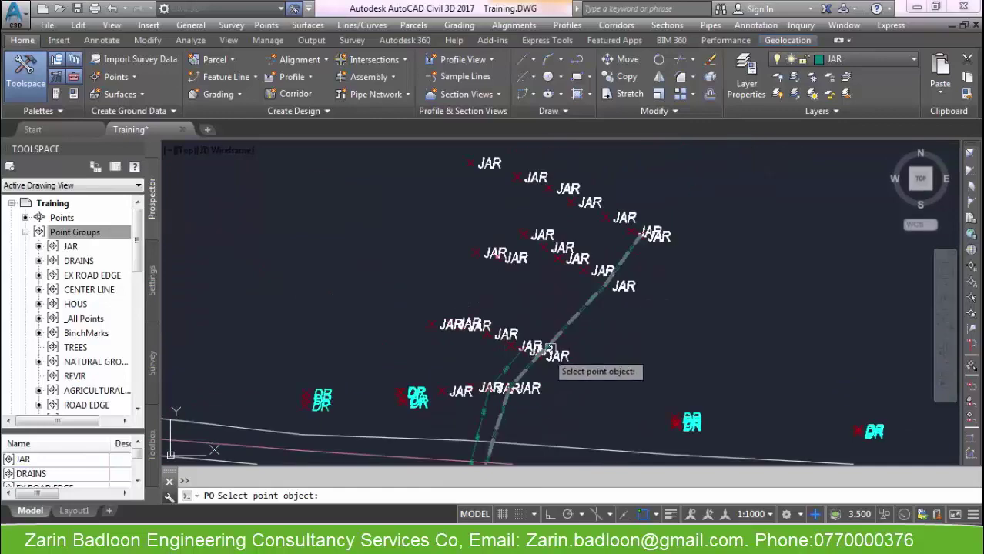
scroll(545, 345, "up", 2)
left_click(650, 209)
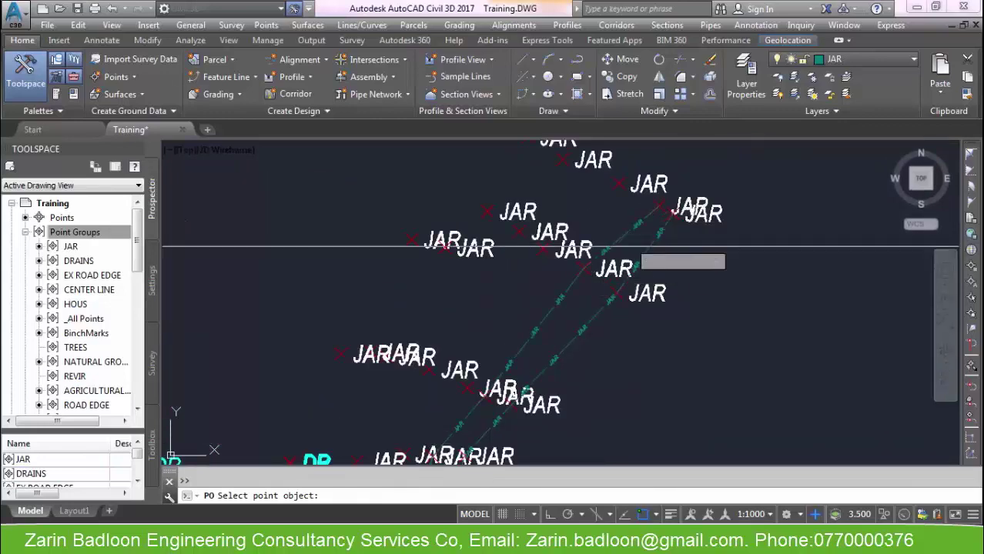
key("Return")
key("Return")
Step: Start a third polyline at the cluster's southernmost JAR point and take it northwest through the JAR points to the road's south side
scroll(731, 205, "down", 5)
scroll(755, 397, "up", 5)
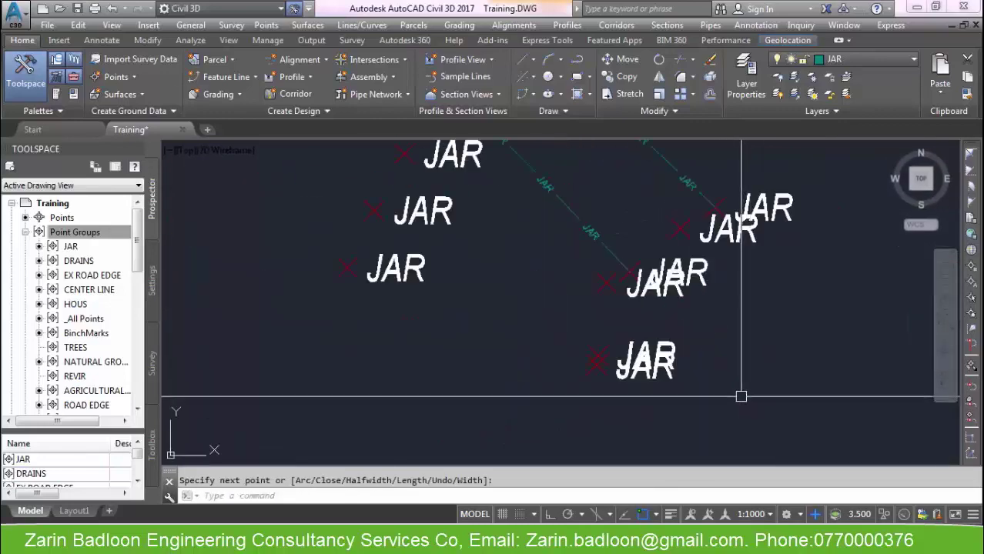
key("Return")
key("Return")
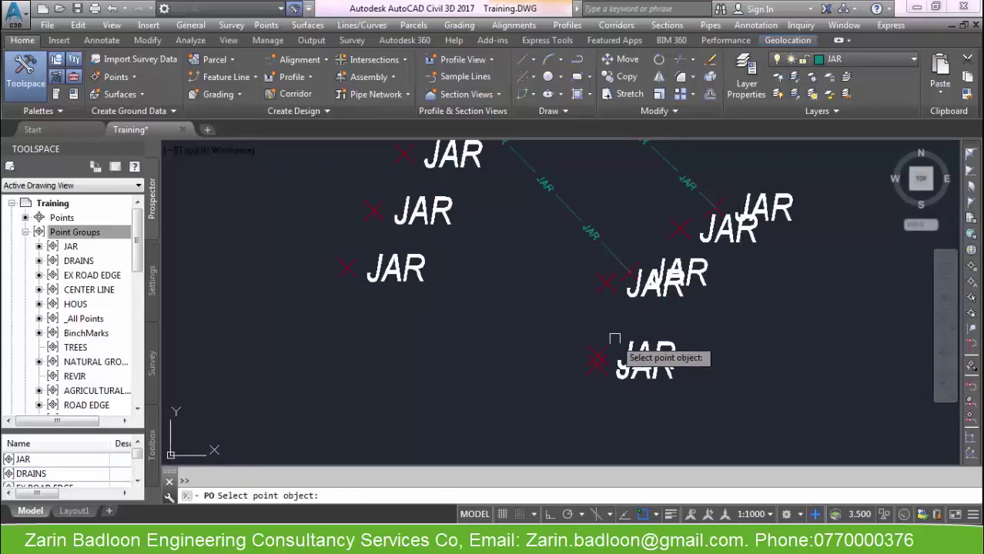
middle_click_drag(480, 237, 499, 385)
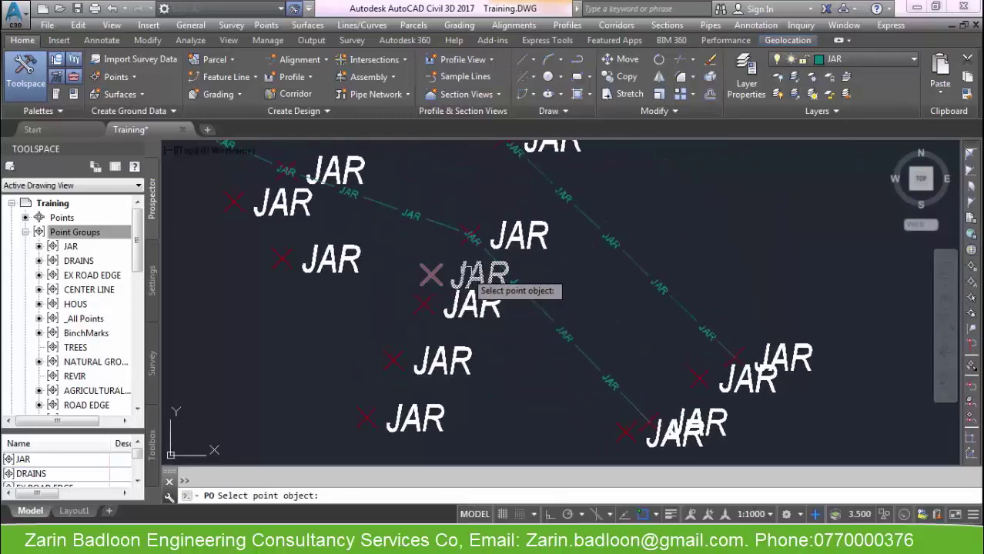
scroll(651, 442, "down", 4)
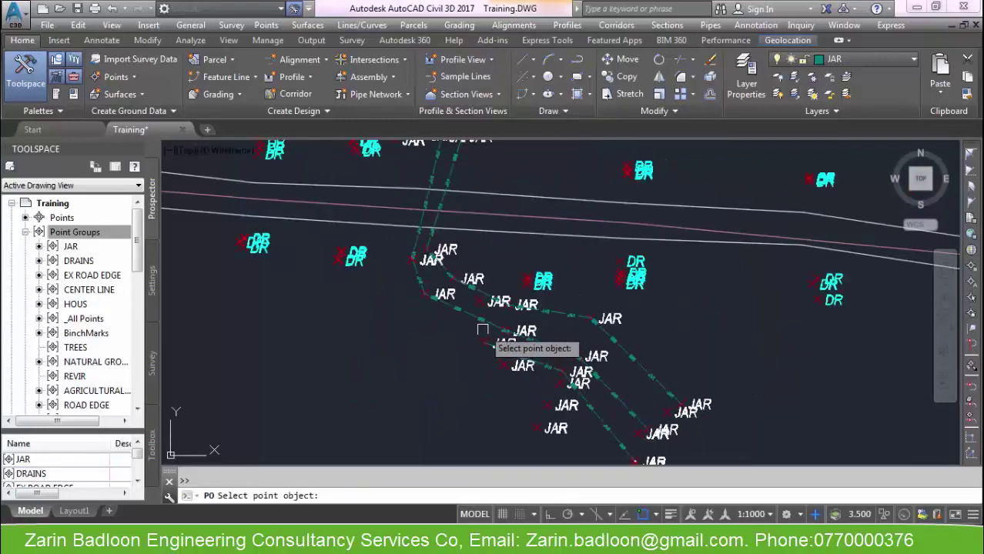
scroll(422, 302, "up", 2)
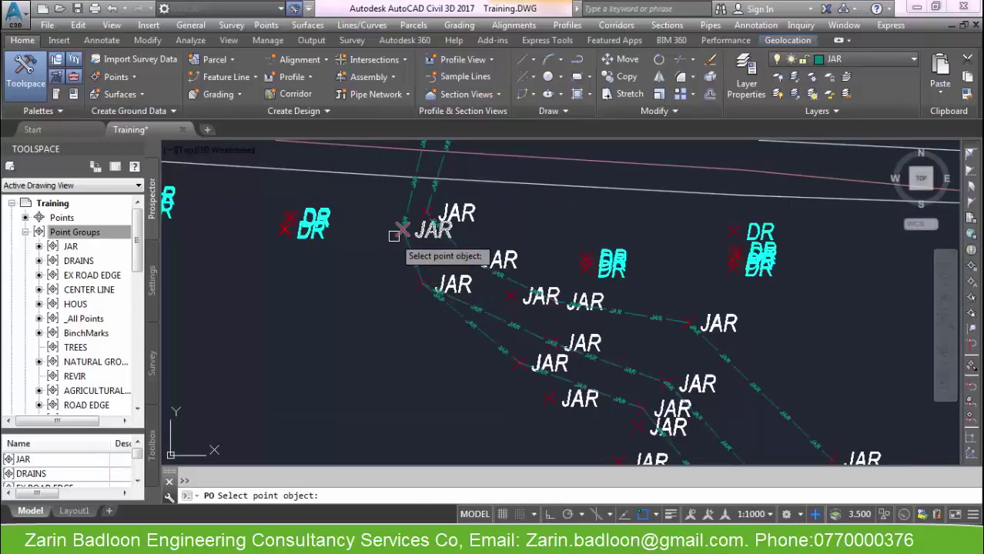
Step: Continue the third polyline across the road through the northern JAR rows to the northernmost row's third point from the east
middle_click_drag(458, 302, 584, 478)
scroll(555, 216, "up", 4)
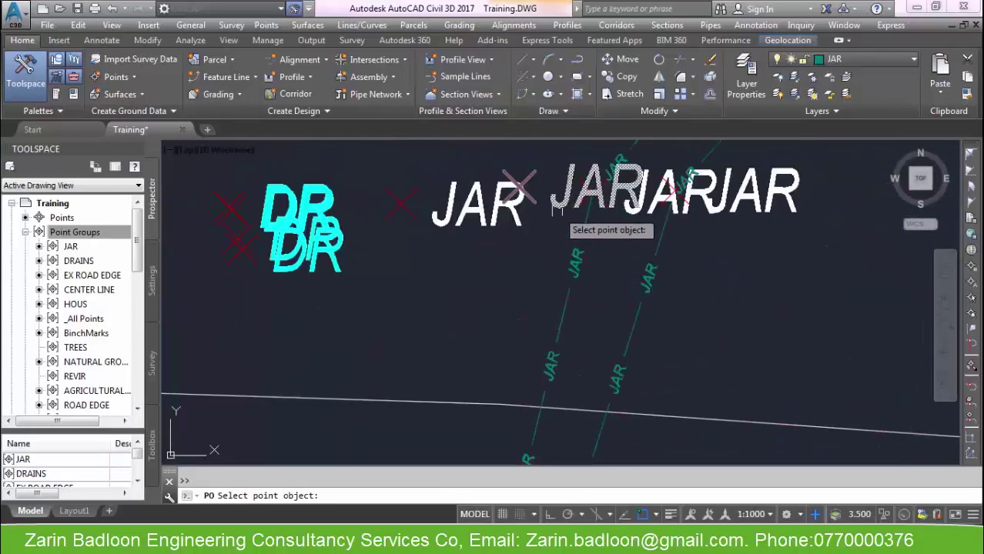
scroll(528, 378, "down", 5)
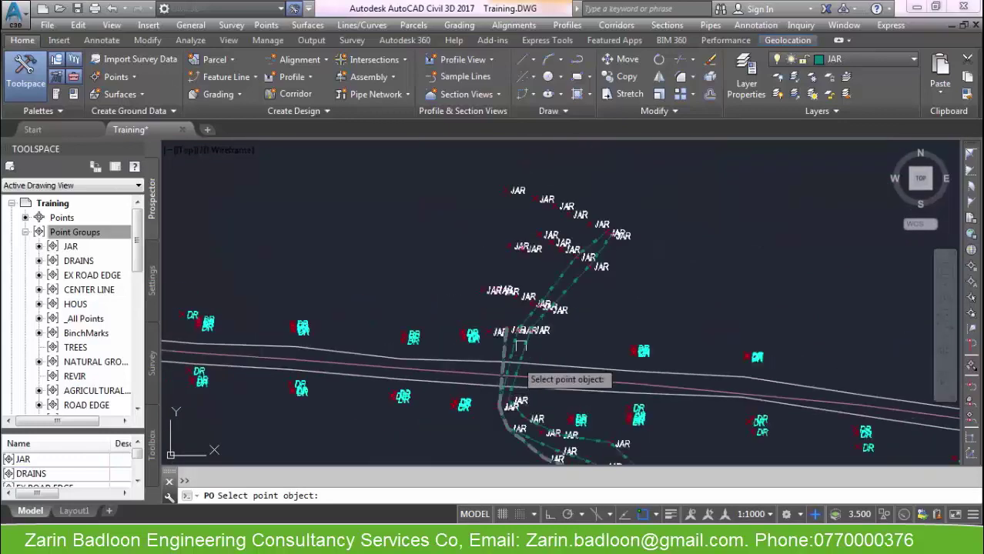
scroll(516, 302, "up", 4)
scroll(508, 308, "down", 3)
scroll(539, 269, "up", 4)
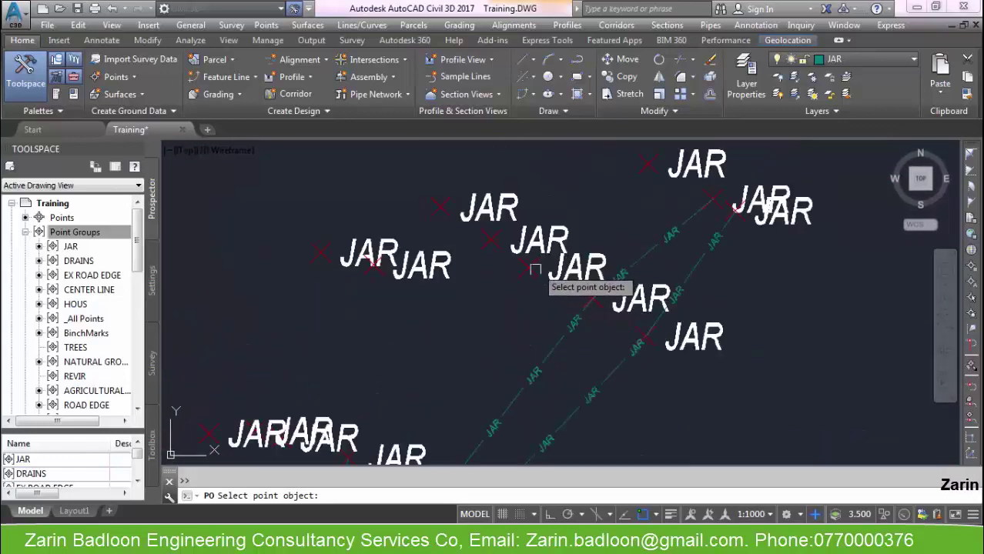
scroll(539, 299, "down", 2)
left_click(602, 260)
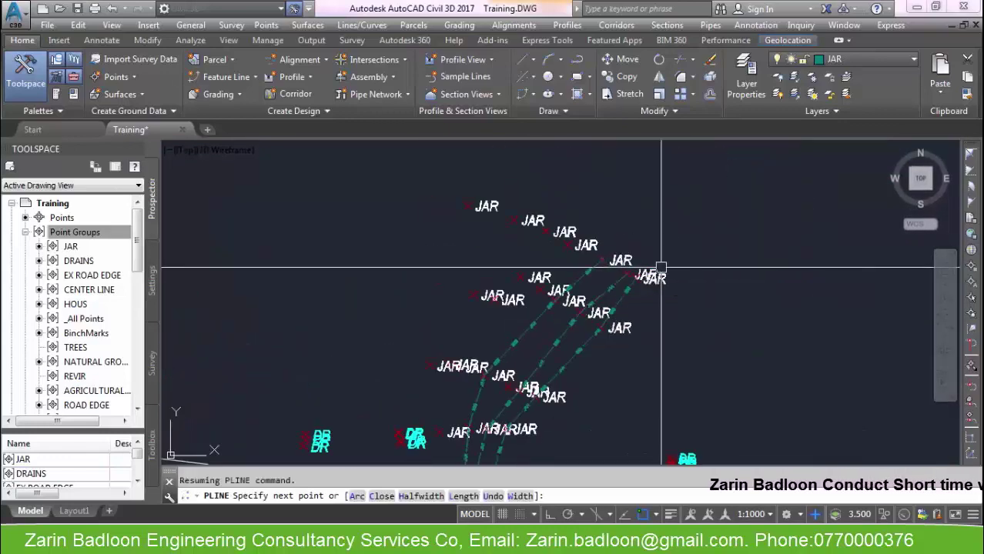
Step: Draw a polyline from the cluster's southernmost JAR point northwest through the outer JAR points south of the road and end the command
scroll(655, 266, "down", 4)
scroll(668, 269, "up", 3)
scroll(677, 285, "up", 2)
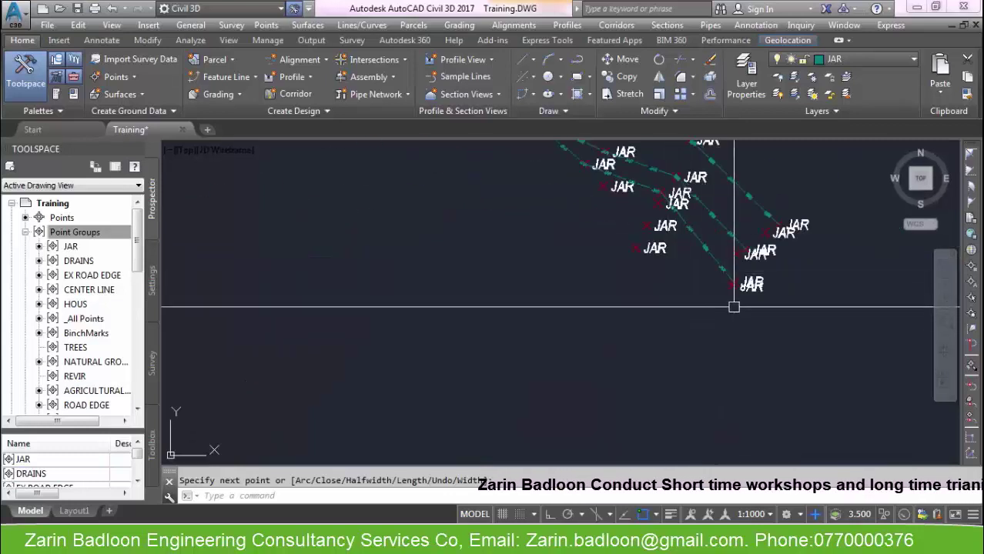
type("PL")
key("Return")
type("PO")
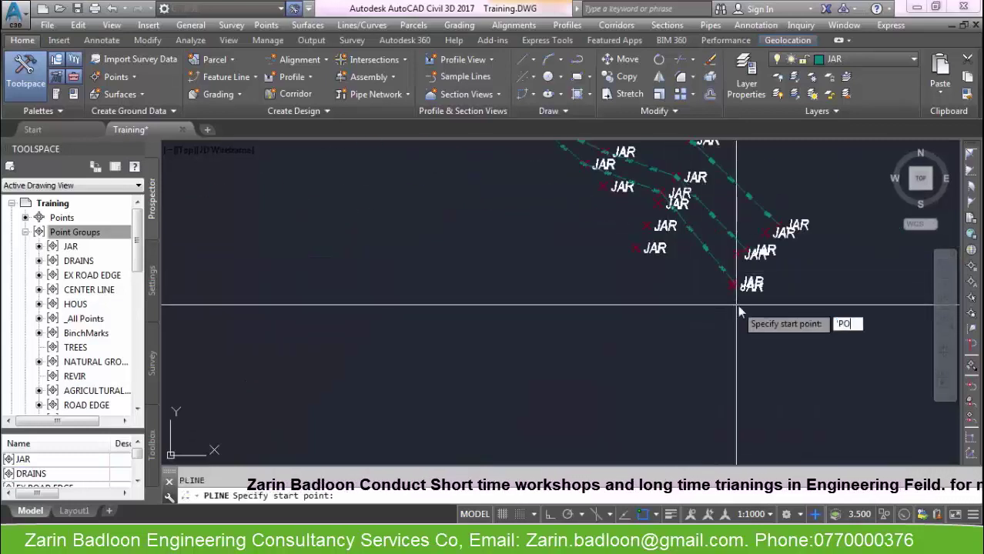
key("Return")
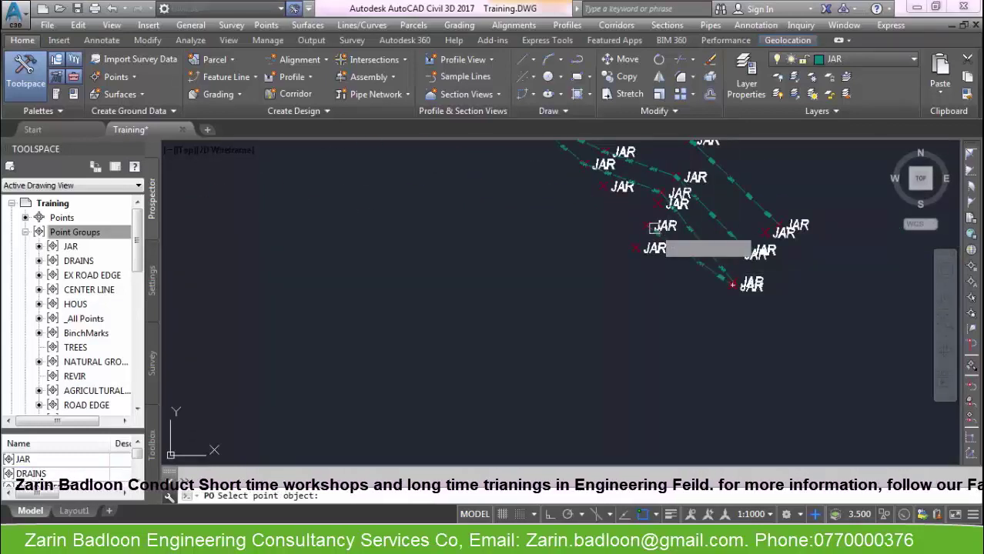
left_click(602, 187)
key("Escape")
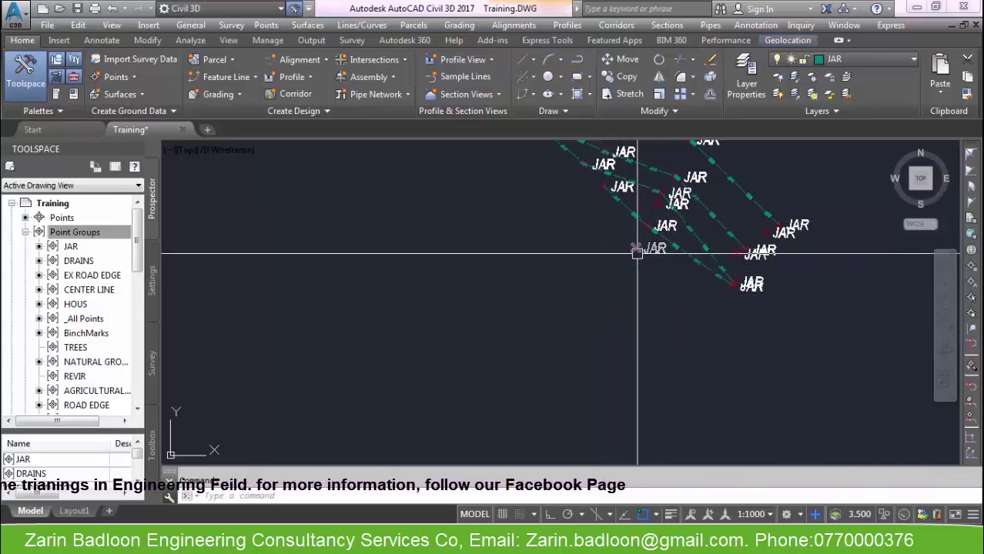
Step: Draw a polyline between the remaining southwestern JAR point and the cluster's southernmost JAR point
type("pl")
key("Return")
type("'po")
key("Return")
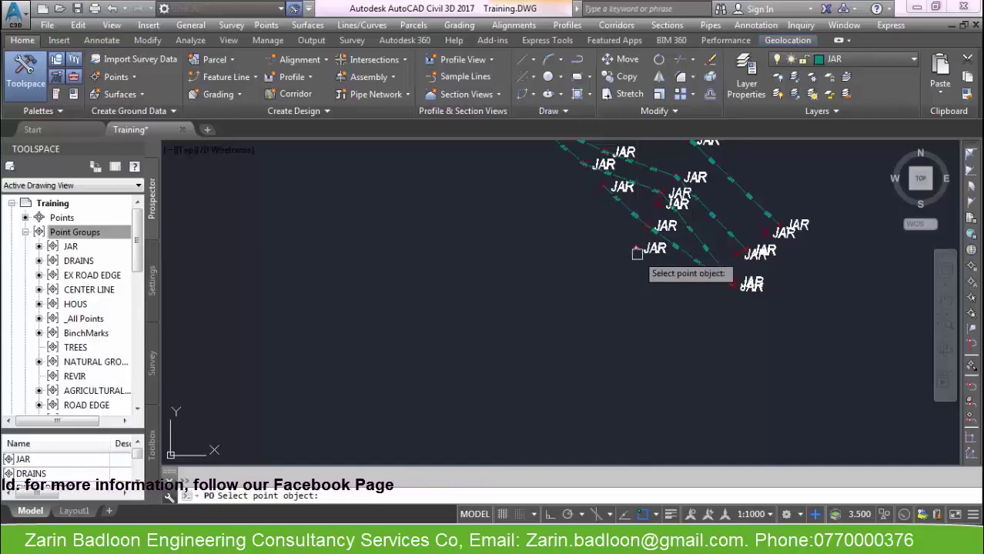
scroll(724, 281, "up", 2)
left_click(731, 285)
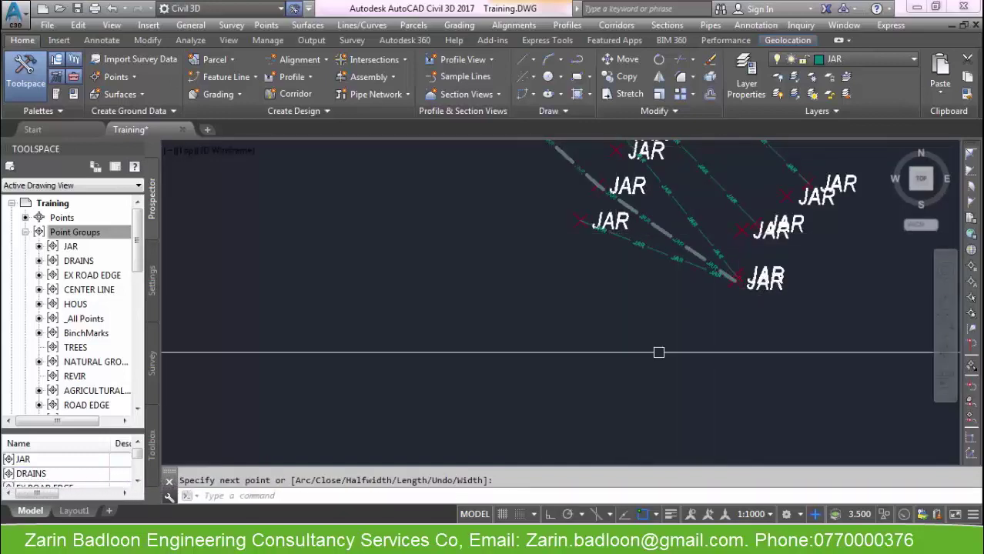
Step: North of the road, draw a polyline from the northernmost row's fourth JAR point from the east down to the westernmost point beside the road
scroll(601, 370, "down", 6)
scroll(597, 391, "up", 6)
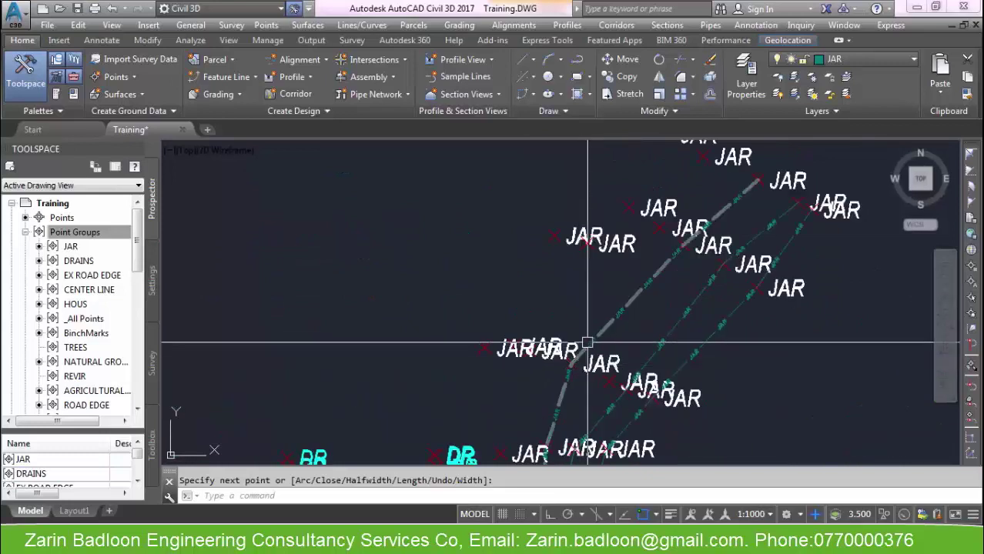
key("Return")
type("'PO")
key("Return")
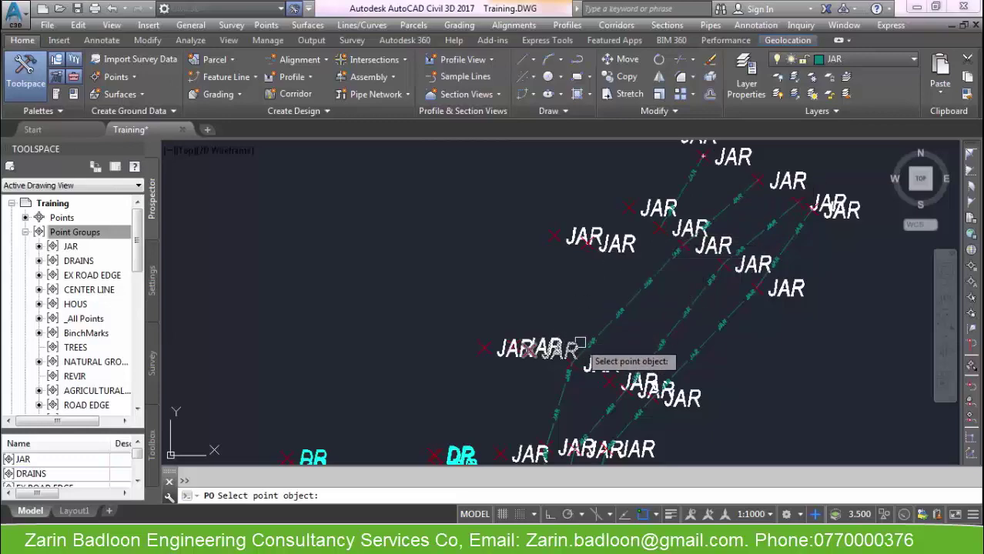
scroll(598, 338, "down", 3)
scroll(582, 329, "up", 3)
scroll(593, 351, "down", 3)
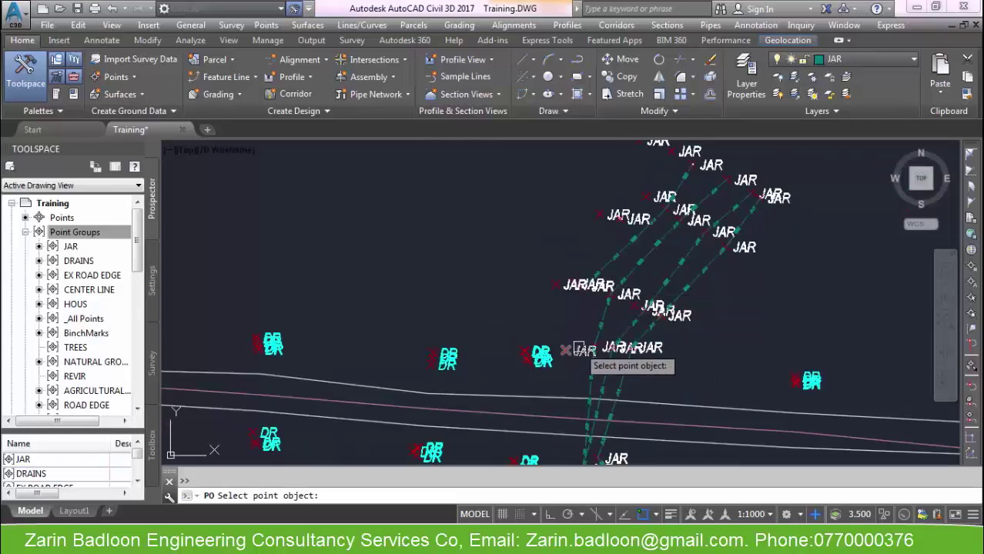
scroll(571, 351, "up", 3)
left_click(570, 350)
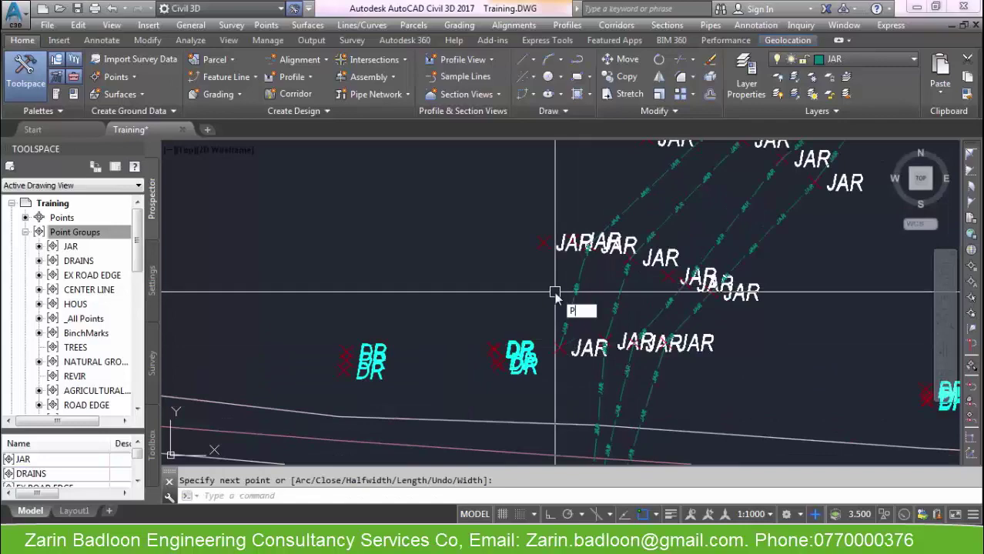
Step: Start a polyline at the second JAR point from the west in the second row north of the road and take it northeast through the next row
type("L")
key("Return")
type("'PO")
key("Return")
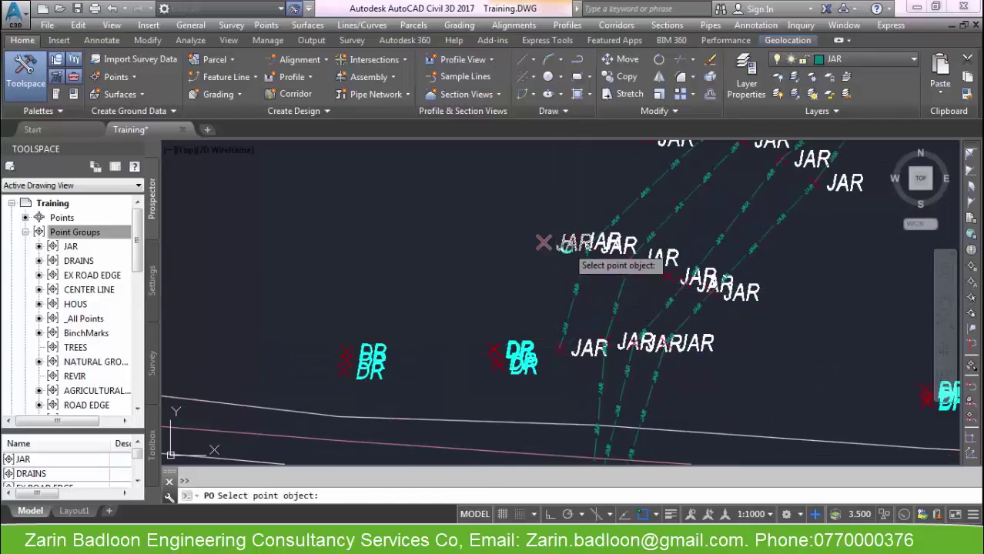
scroll(579, 250, "up", 3)
scroll(570, 308, "down", 4)
scroll(633, 254, "up", 3)
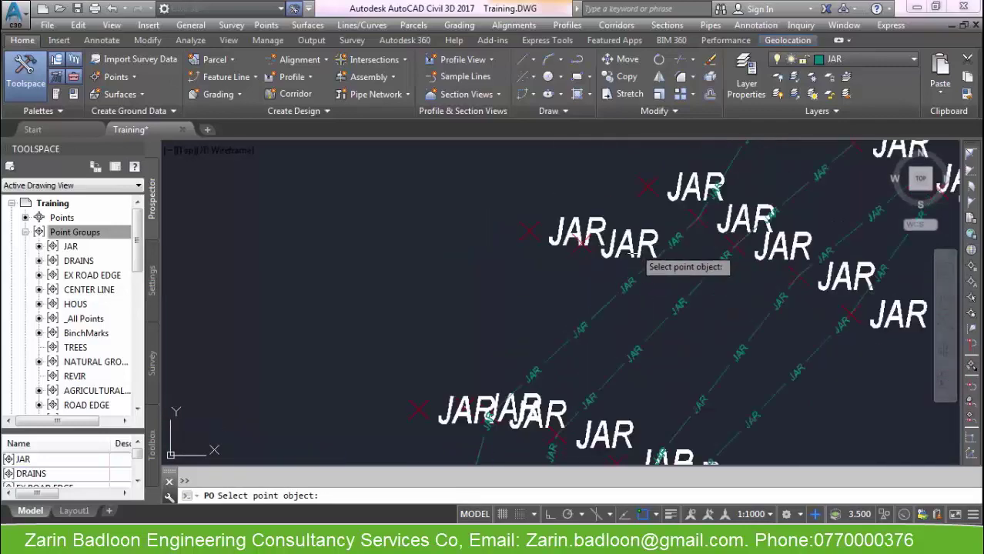
scroll(585, 293, "down", 5)
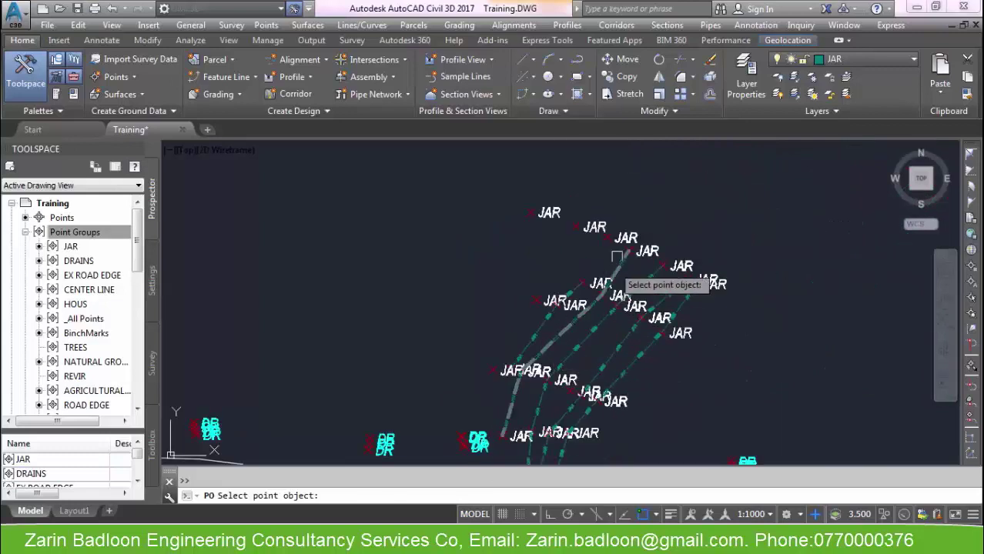
Step: Finish the current JAR polyline at the third point from the west in the top row of the cluster north of the road
scroll(613, 254, "up", 4)
left_click(603, 235)
key("Return")
key("Return")
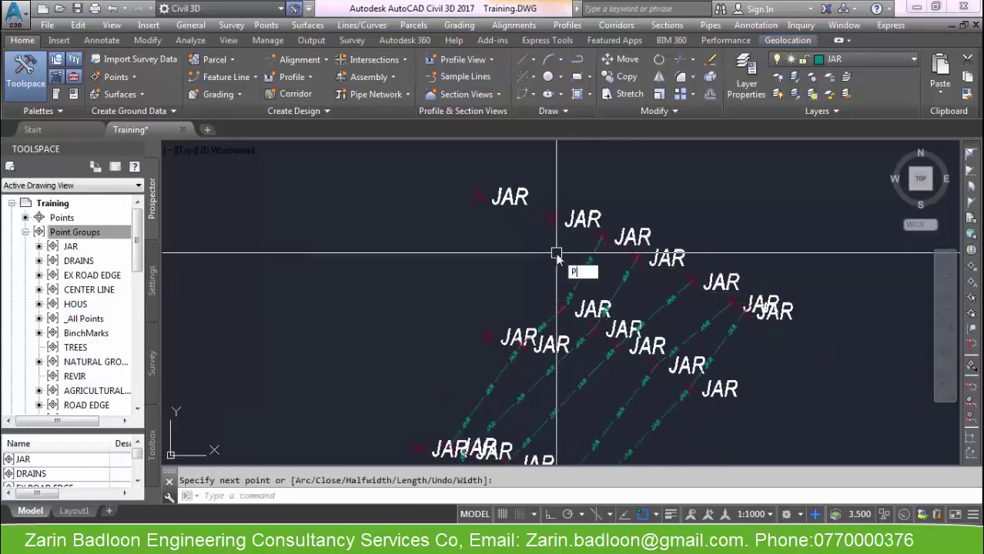
Step: Draw a polyline by point objects from the second JAR point of that top row along the cluster's west side to its lowest western point
type("'po")
key("Return")
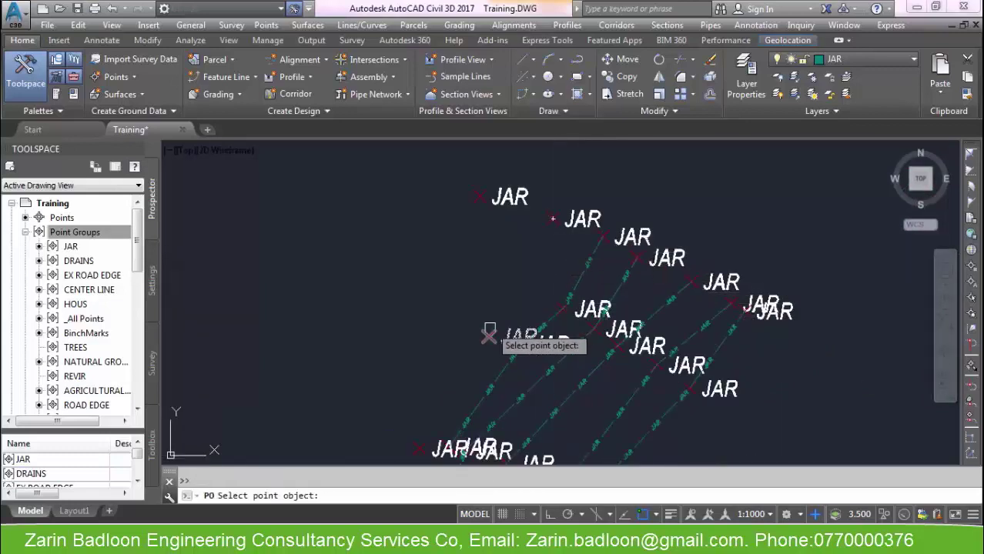
scroll(488, 340, "down", 4)
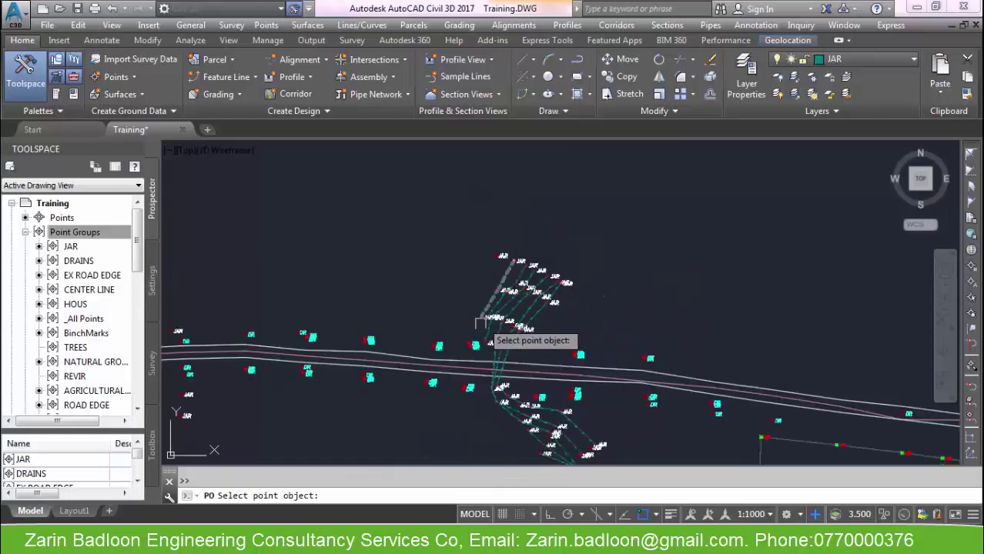
scroll(510, 391, "up", 2)
scroll(509, 335, "up", 2)
left_click(509, 335)
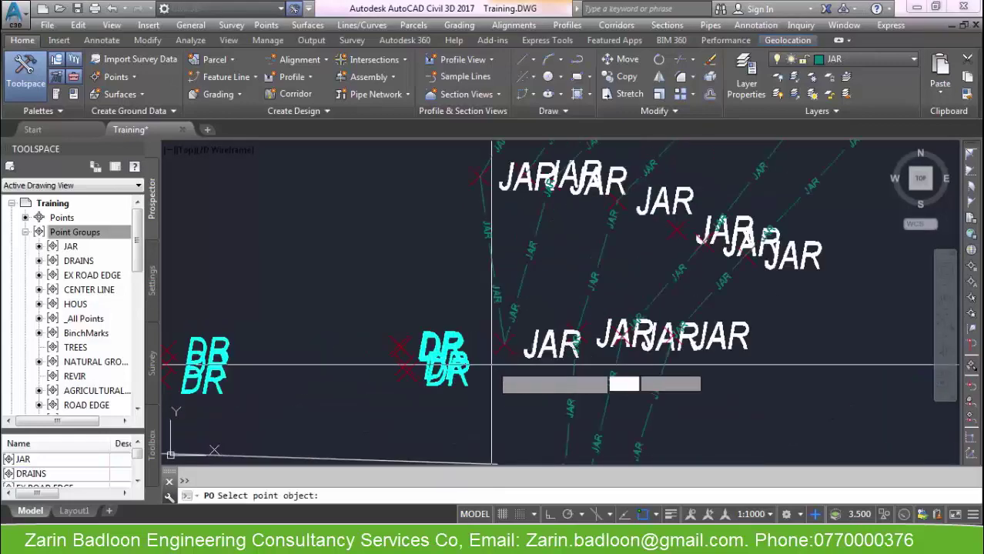
Step: Draw a polyline by point objects along the southernmost row of JAR points below the road, starting at the JAR point just above the HS point
scroll(488, 340, "down", 5)
scroll(695, 273, "down", 2)
middle_click_drag(510, 434, 567, 336)
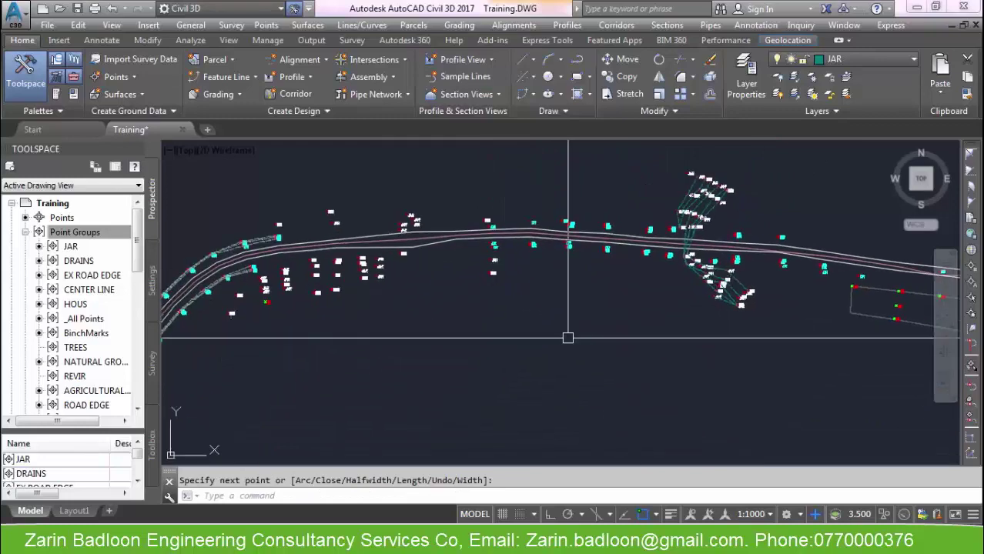
mouse_move(359, 333)
middle_mouse_down()
mouse_move(520, 358)
mouse_move(566, 316)
middle_mouse_up()
scroll(492, 336, "up", 5)
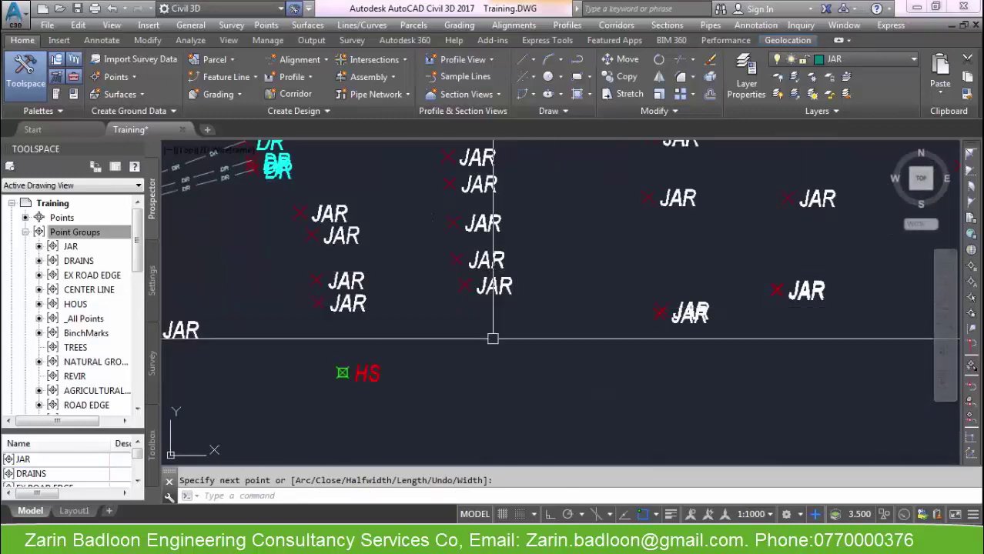
type("pl")
key("Return")
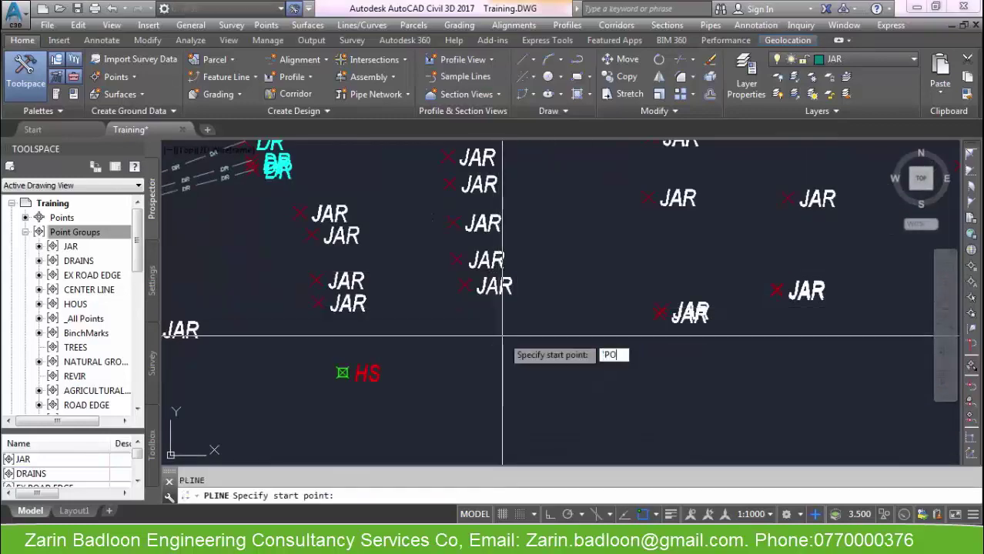
type("'po")
key("Return")
left_click(359, 305)
left_click(491, 321)
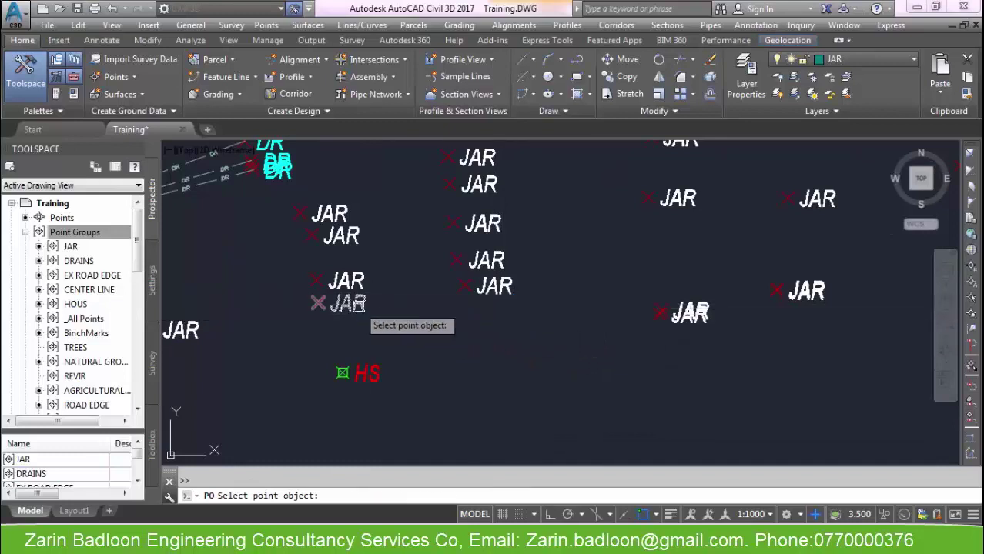
left_click(362, 306)
left_click(471, 296)
left_click(318, 303)
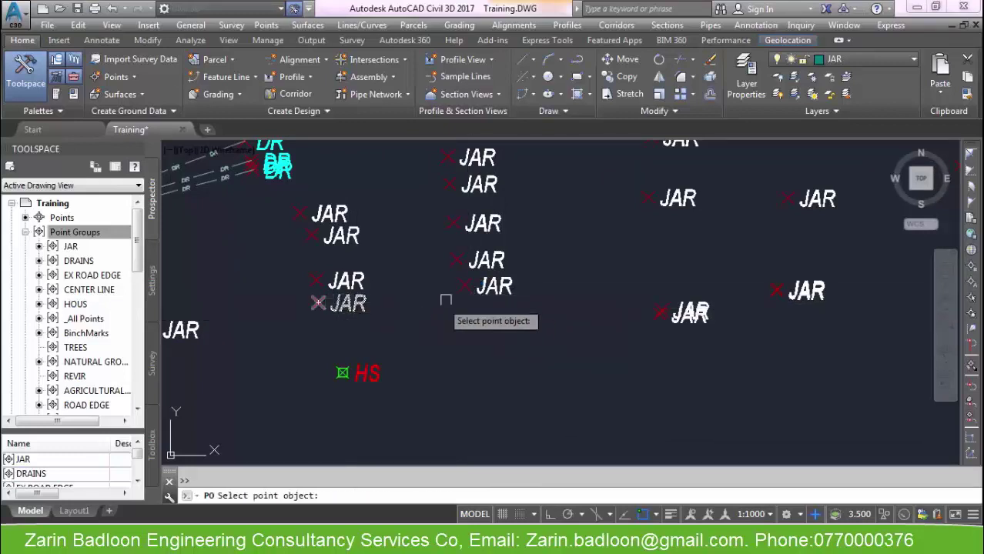
left_click(466, 286)
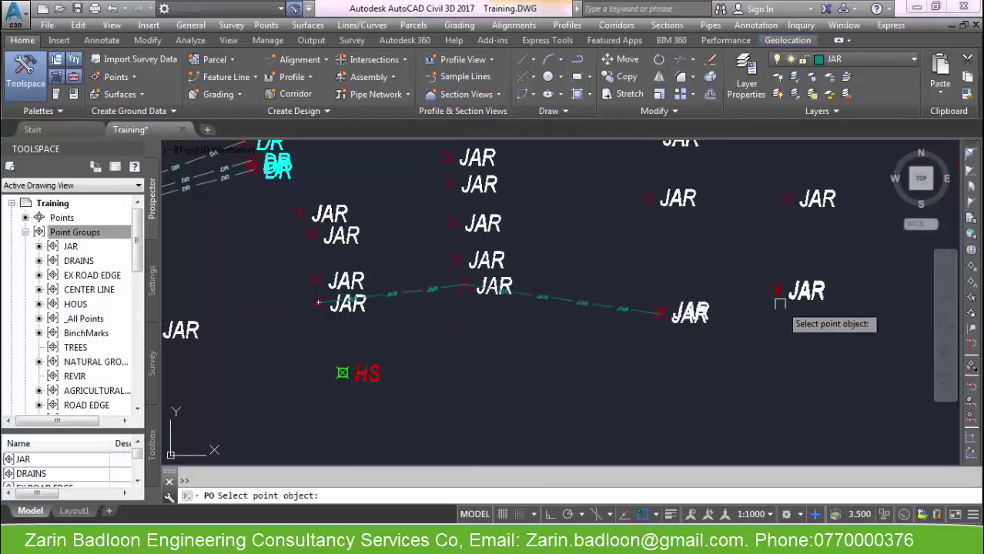
left_click(807, 204)
scroll(668, 385, "down", 5)
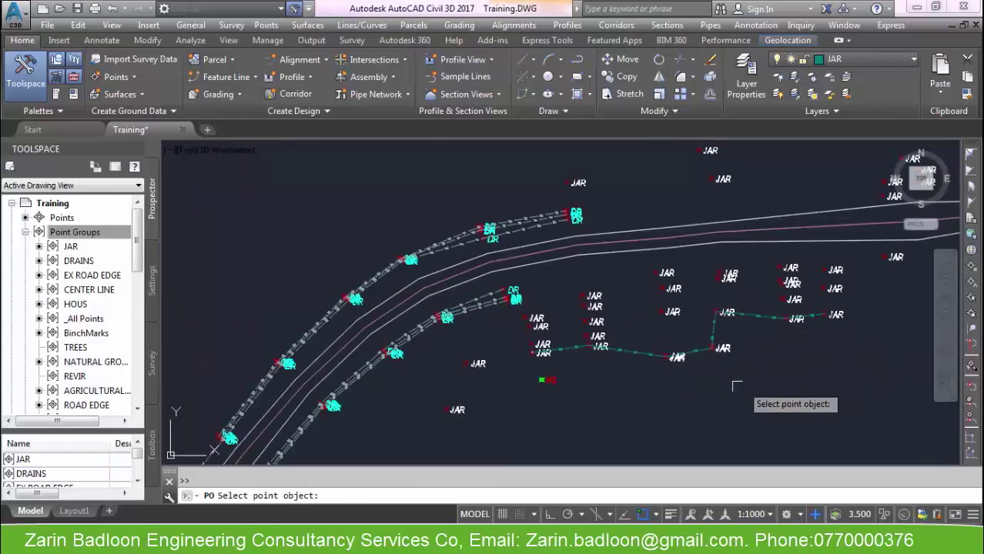
key("Return")
key("Return")
Step: Draw a second polyline by point objects along the next JAR row to the north, continuing across the road into the small JAR cluster
scroll(546, 346, "up", 4)
type("P")
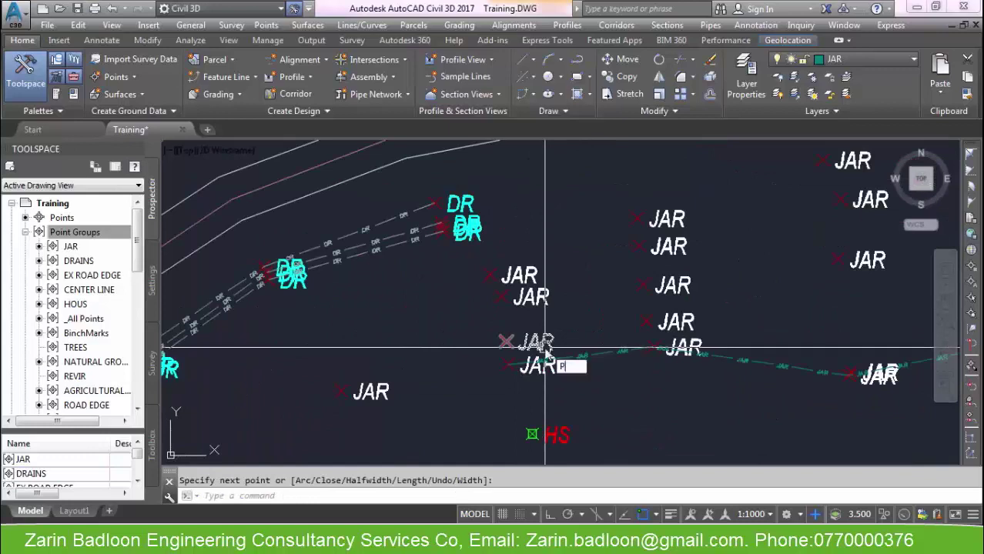
type("L")
key("Return")
type("'PO")
key("Return")
left_click(539, 336)
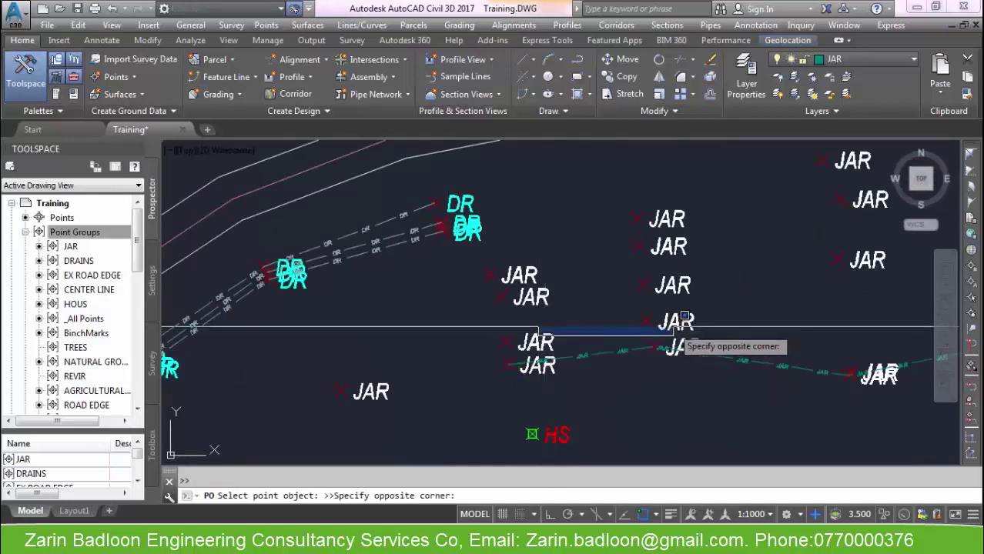
left_click(642, 331)
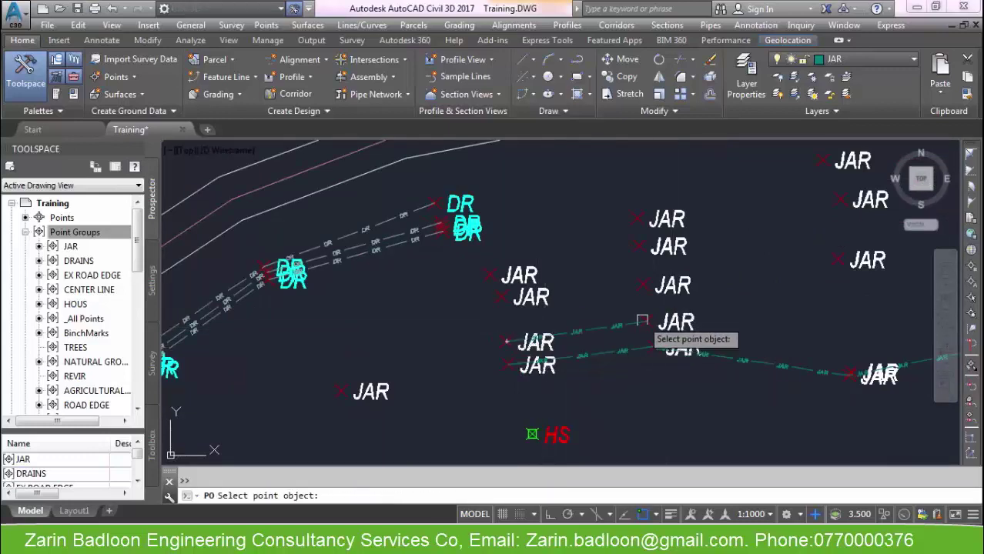
scroll(507, 341, "down", 4)
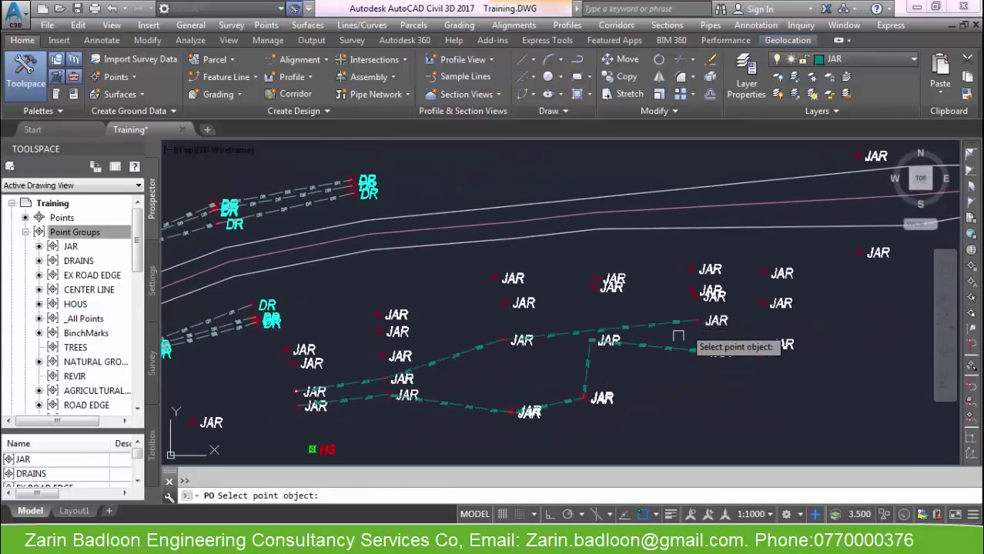
scroll(678, 337, "down", 4)
scroll(647, 355, "up", 6)
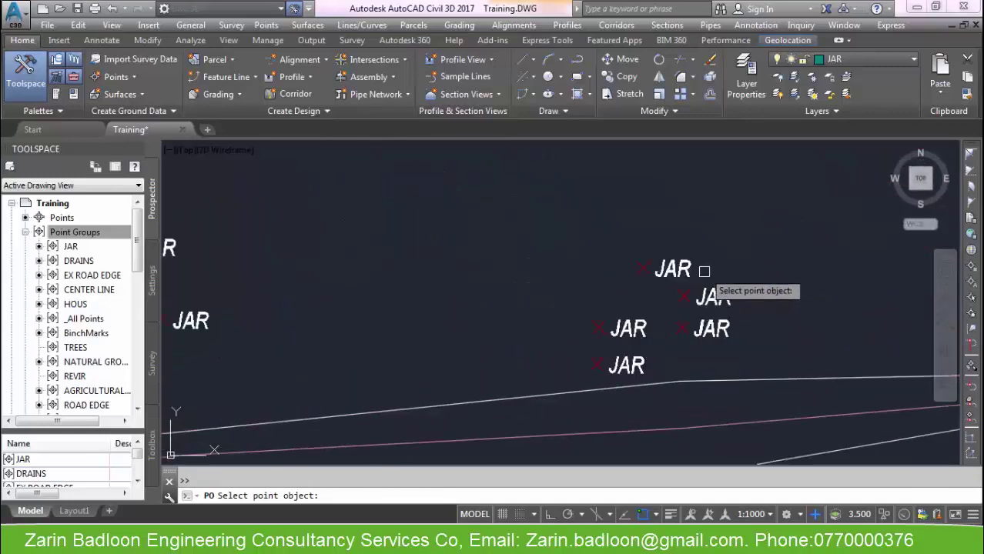
scroll(625, 399, "down", 4)
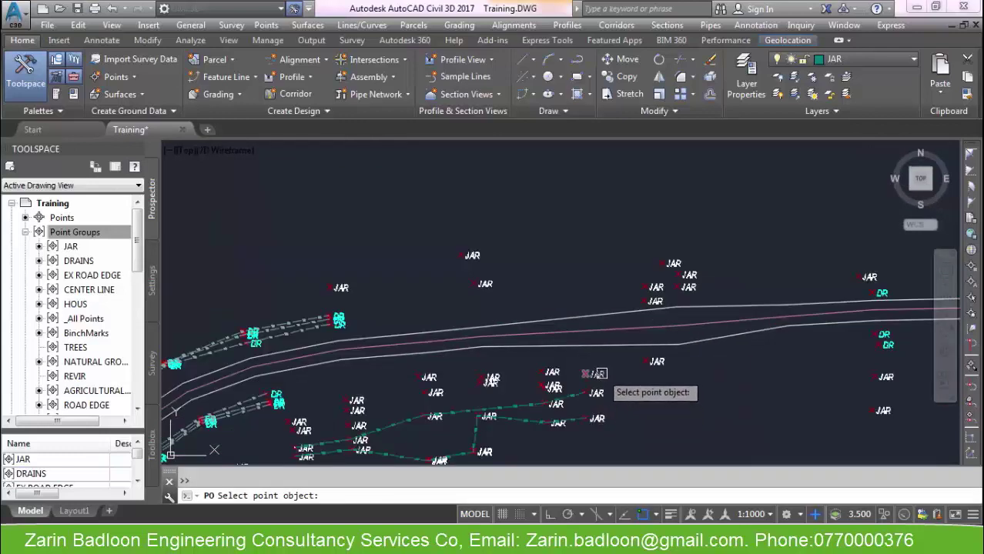
scroll(669, 326, "up", 2)
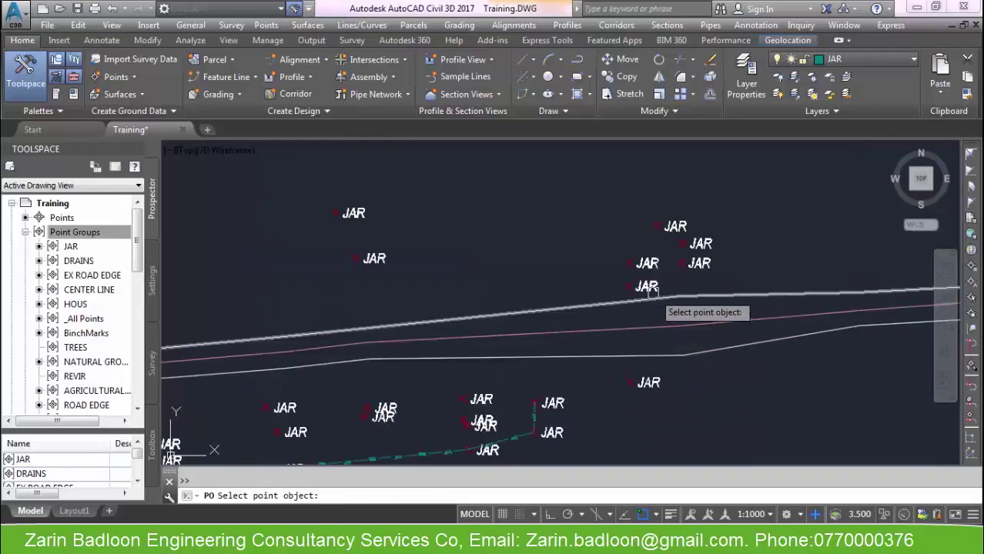
scroll(668, 257, "up", 3)
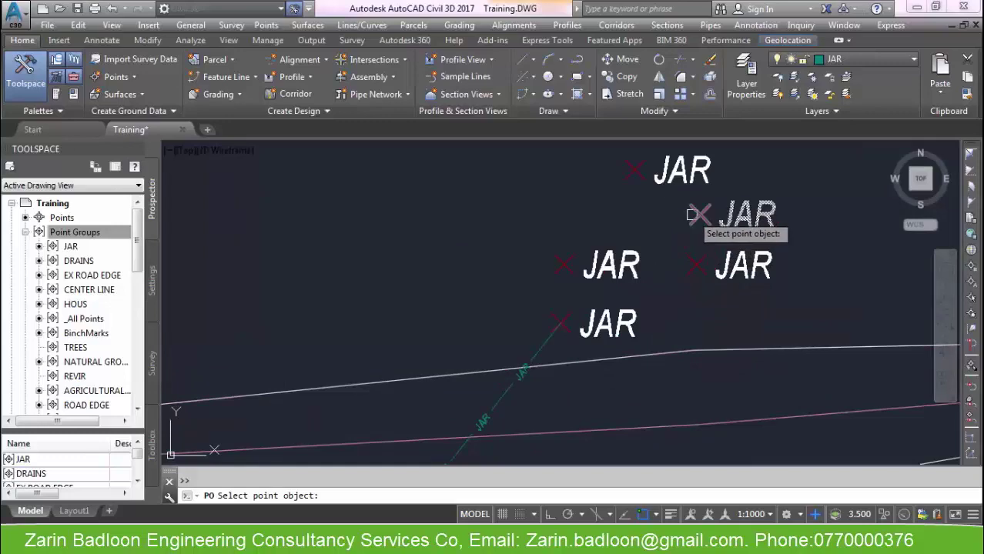
left_click(673, 265)
scroll(670, 275, "down", 3)
scroll(699, 301, "up", 3)
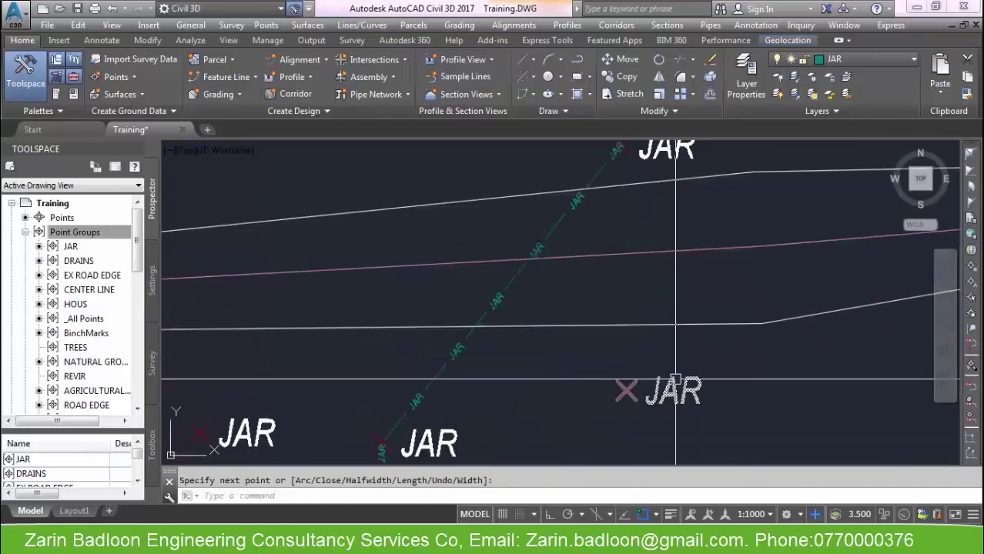
Step: Extend the southernmost JAR polyline from its east end across the road by adding a vertex at the southeastern JAR point of the small northern cluster
scroll(675, 380, "down", 3)
scroll(586, 385, "up", 3)
left_click(601, 382)
key("Return")
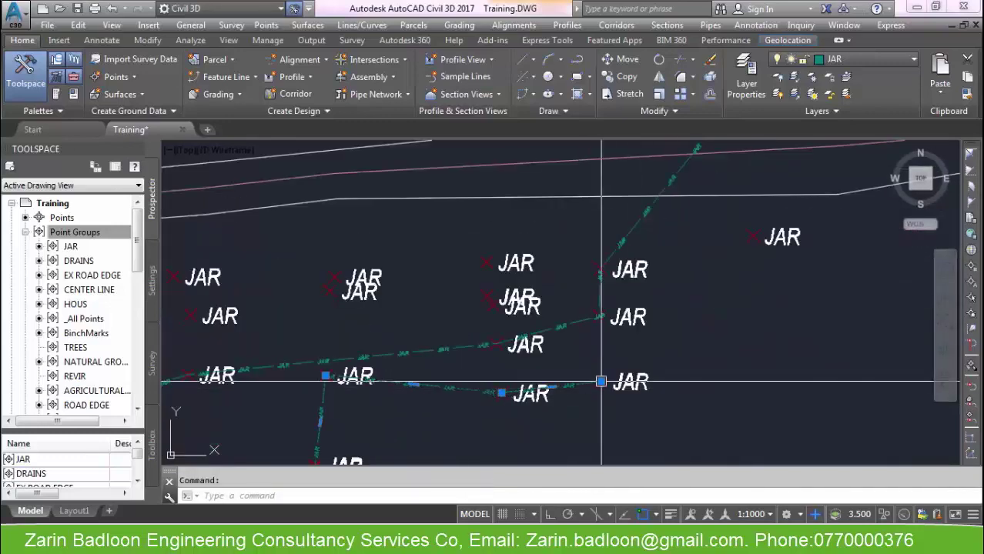
mouse_move(601, 383)
left_click(657, 423)
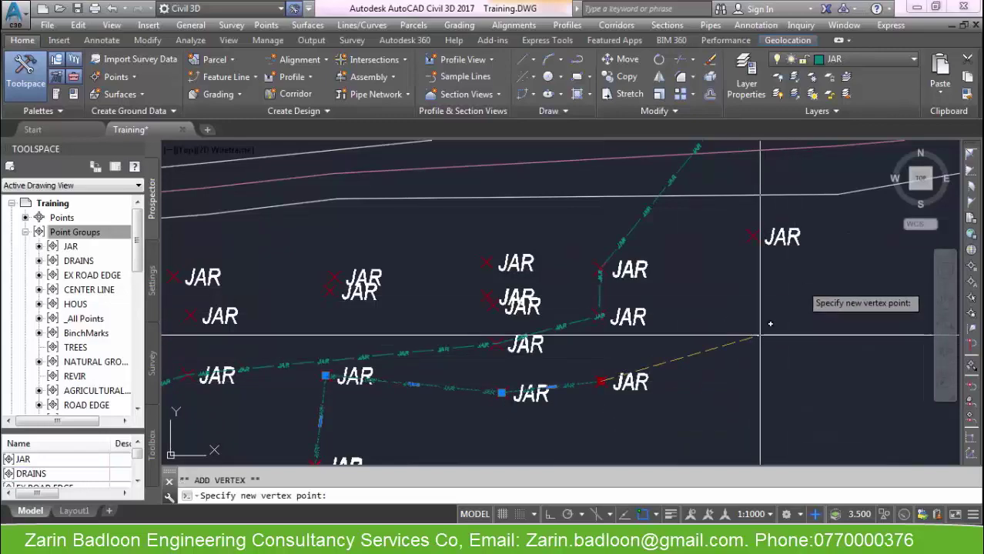
scroll(769, 331, "down", 3)
scroll(778, 277, "up", 4)
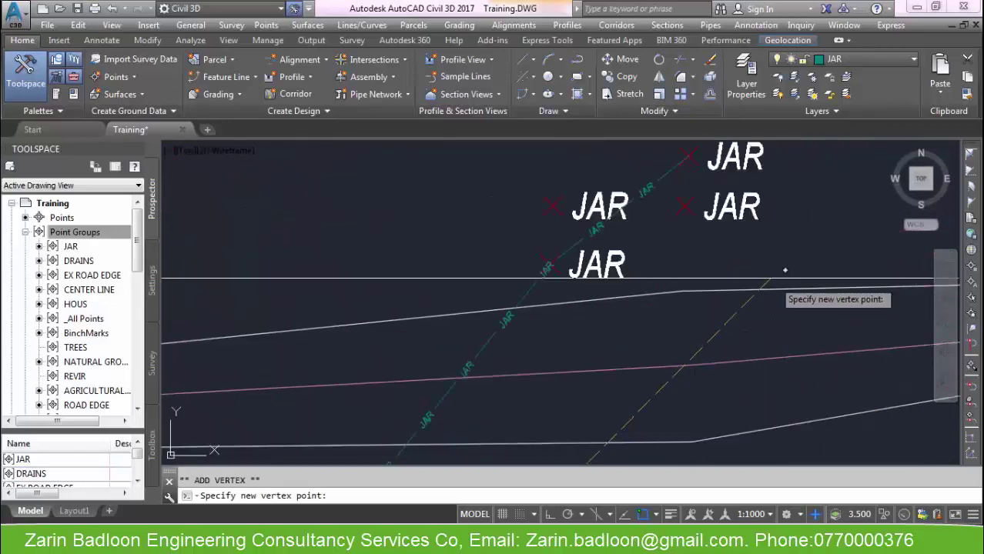
left_click(686, 207)
scroll(726, 272, "down", 4)
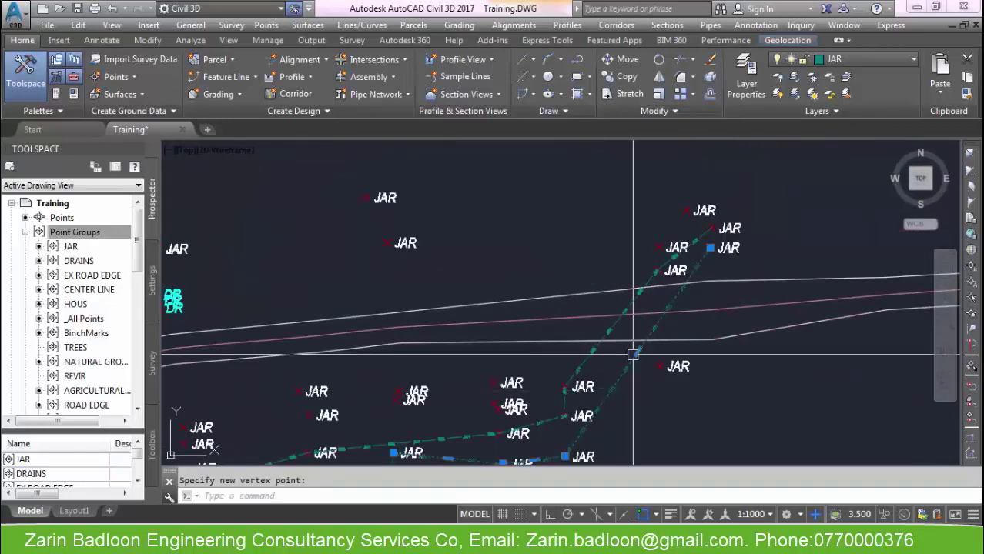
Step: Add a vertex to the extended polyline's road-crossing segment at the lone JAR point just south of the road
mouse_move(639, 354)
left_click(697, 392)
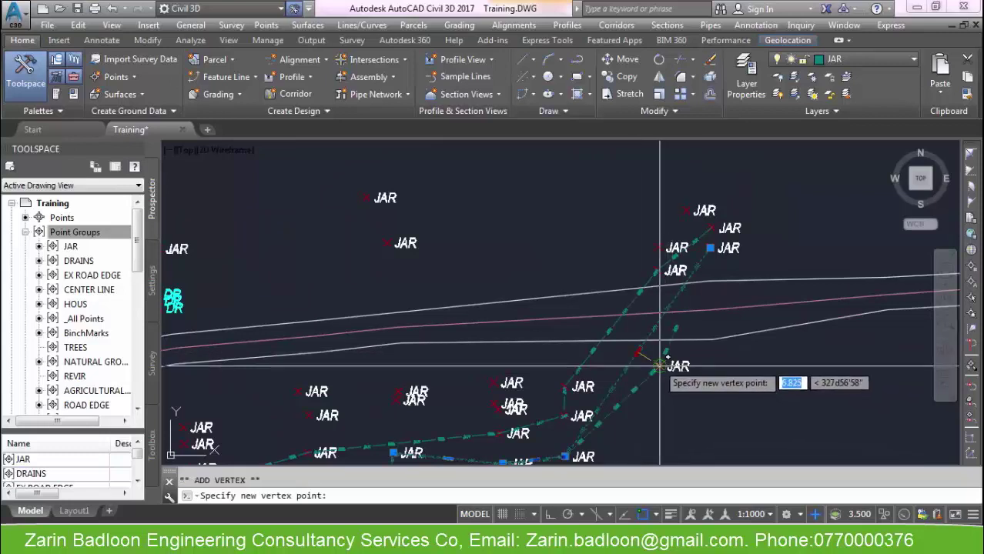
left_click(653, 371)
key("Escape")
Step: Draw a third polyline by point objects along the next JAR row south of the road and across it to the topmost point of the small cluster
scroll(779, 374, "down", 5)
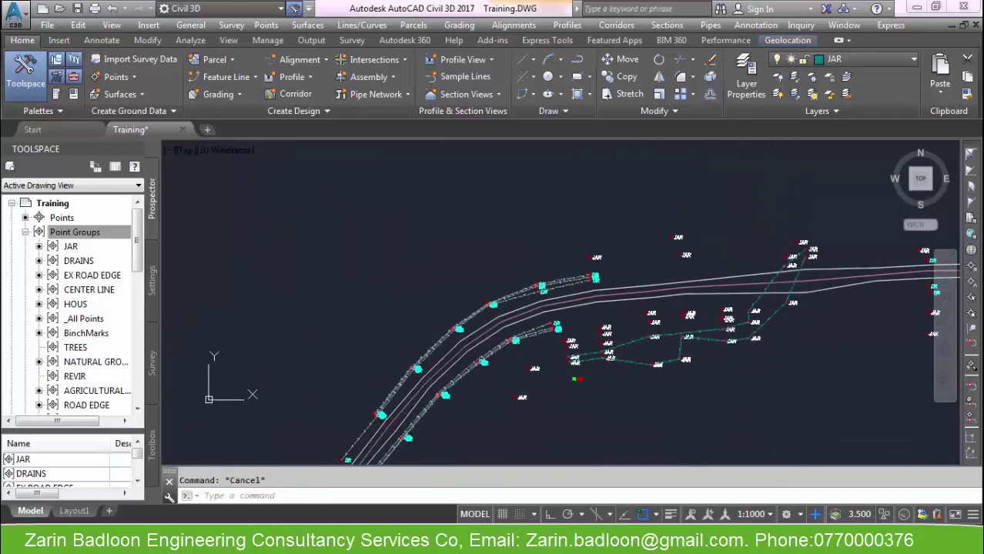
type("PL")
key("Return")
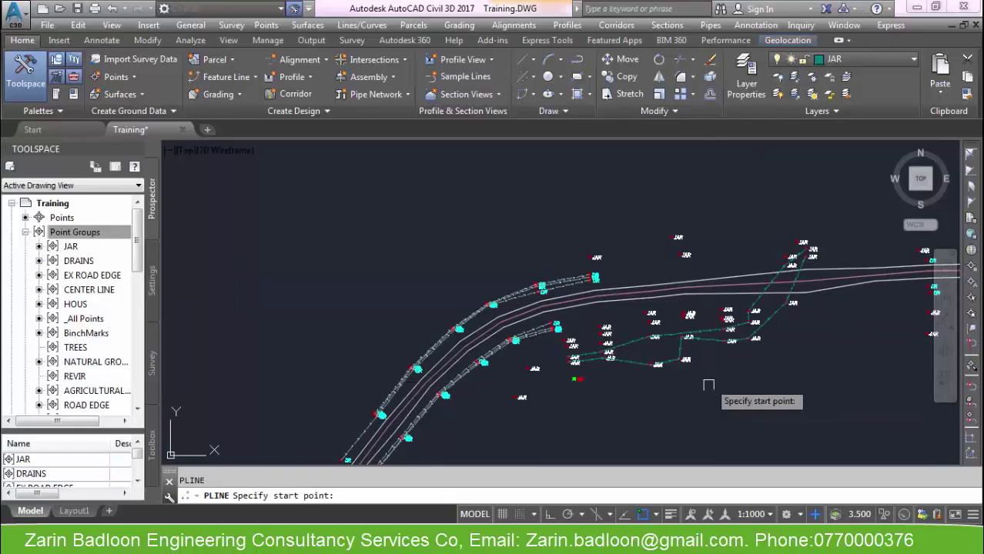
type("PO")
key("Return")
scroll(709, 385, "up", 4)
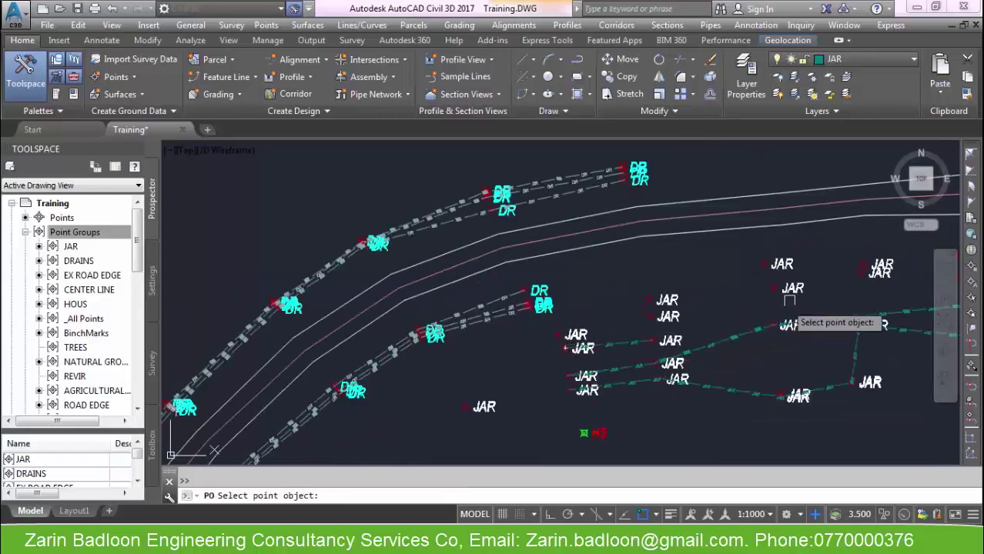
scroll(539, 381, "down", 4)
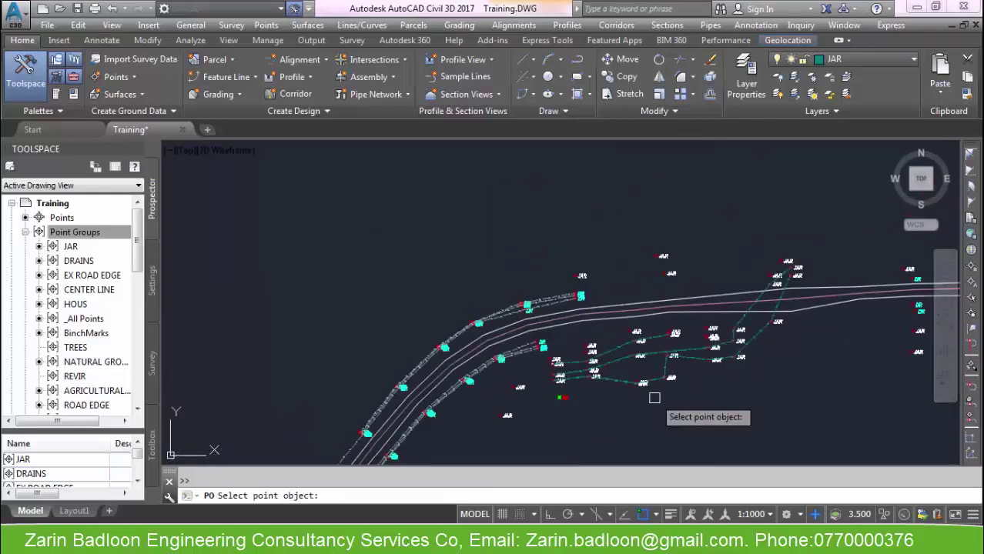
scroll(686, 372, "up", 4)
scroll(681, 377, "up", 3)
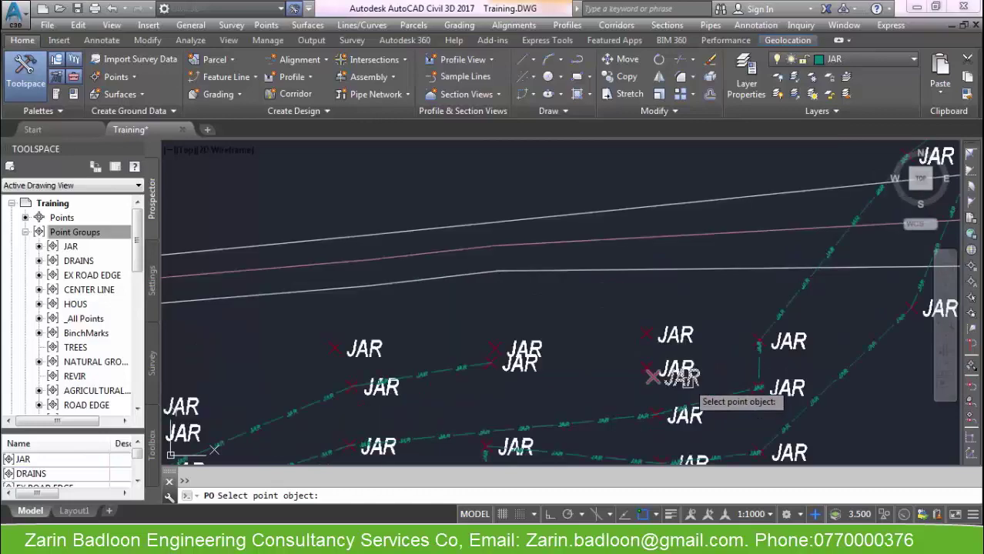
scroll(732, 356, "down", 3)
scroll(805, 247, "up", 3)
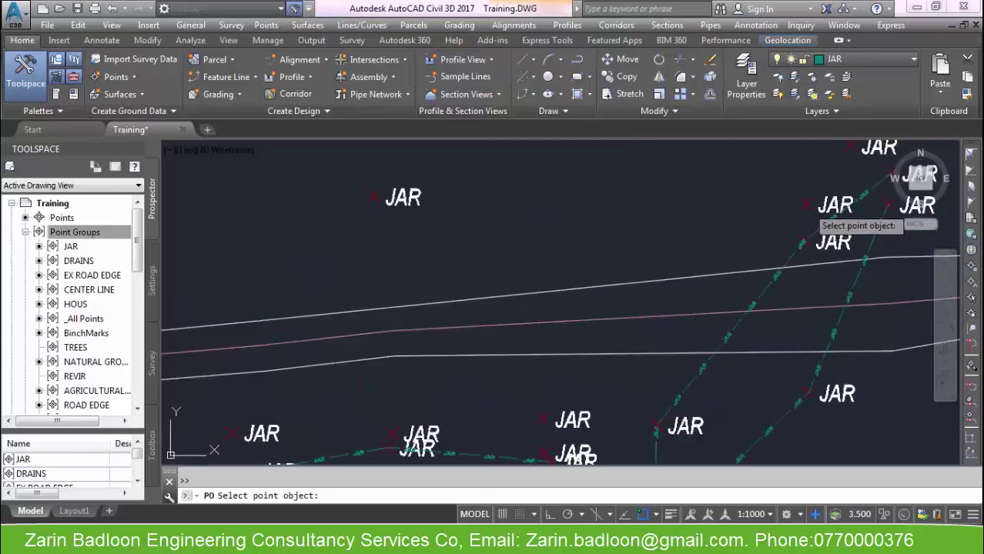
scroll(731, 305, "down", 3)
key("Escape")
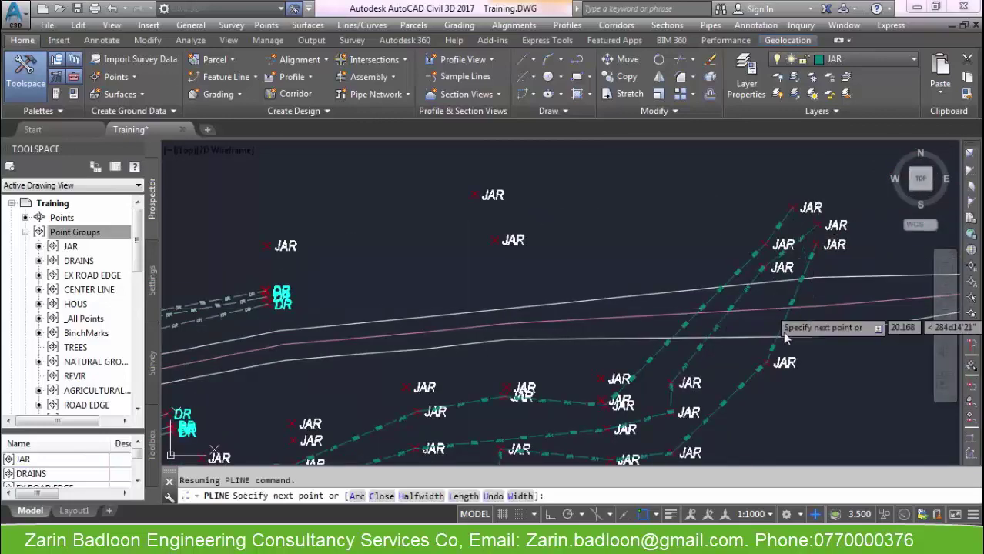
key("Escape")
Step: Draw a fourth polyline by point objects along the northernmost JAR row south of the road, from its east end to the westernmost point of the row
middle_click_drag(597, 379, 710, 295)
type("PL")
key("Return")
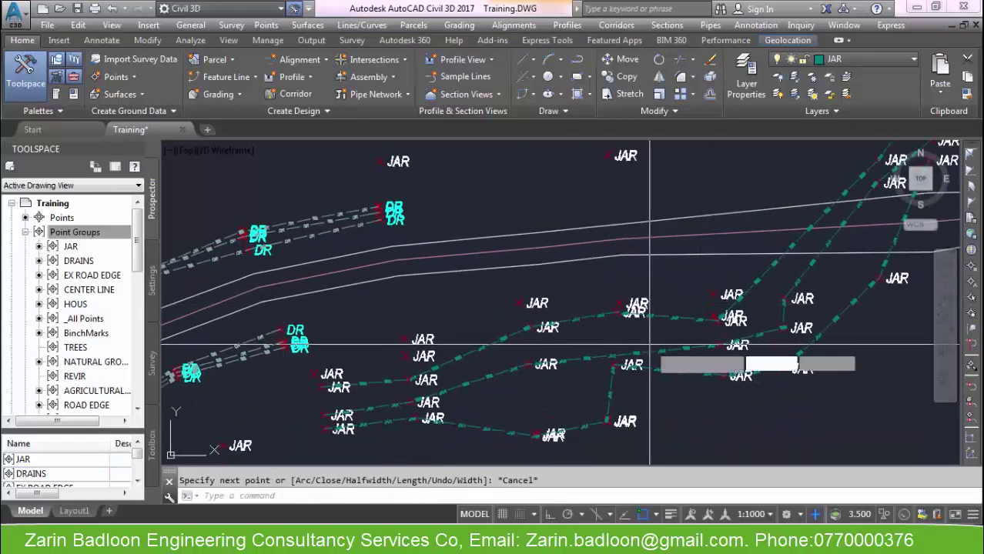
type("'PO")
key("Return")
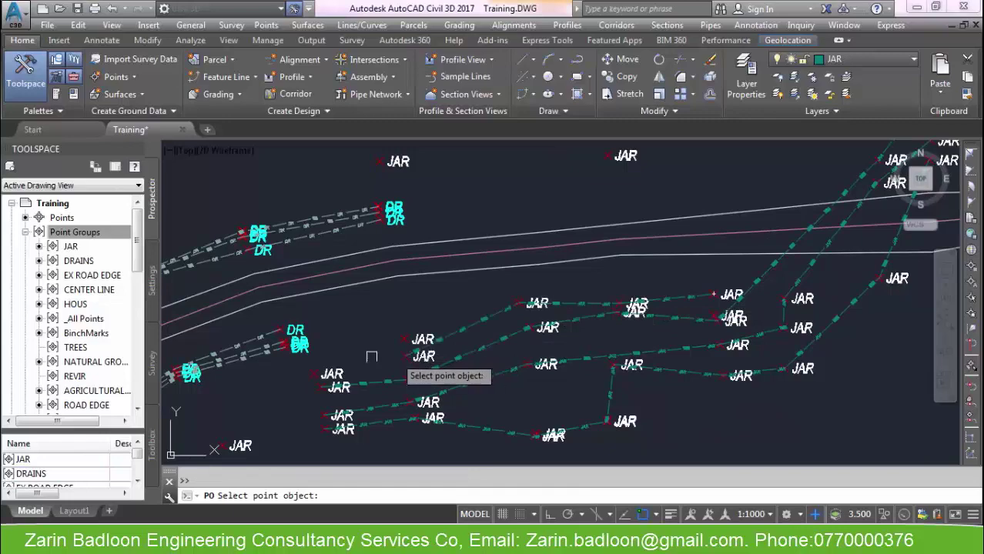
left_click(328, 370)
key("Escape")
scroll(725, 297, "down", 5)
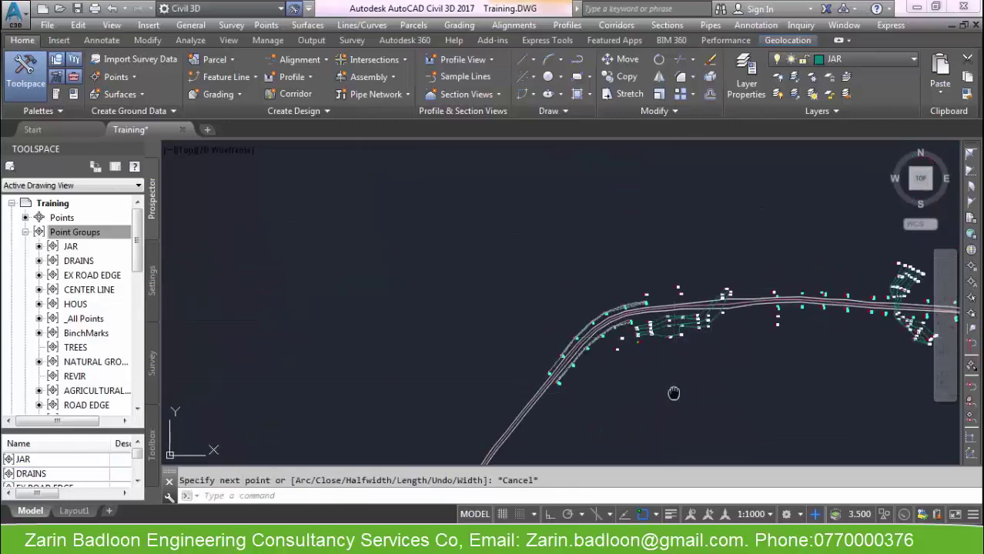
Step: Look over the road's western stretch for remaining surveyed features and consult the survey code table in Word for the next feature code
middle_click_drag(569, 369, 709, 281)
middle_click_drag(601, 350, 671, 268)
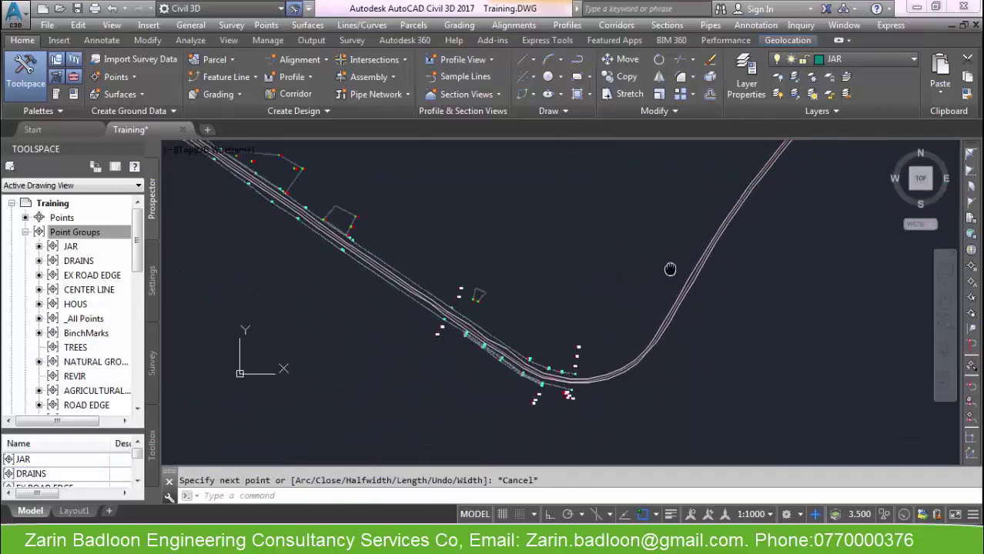
scroll(410, 293, "down", 2)
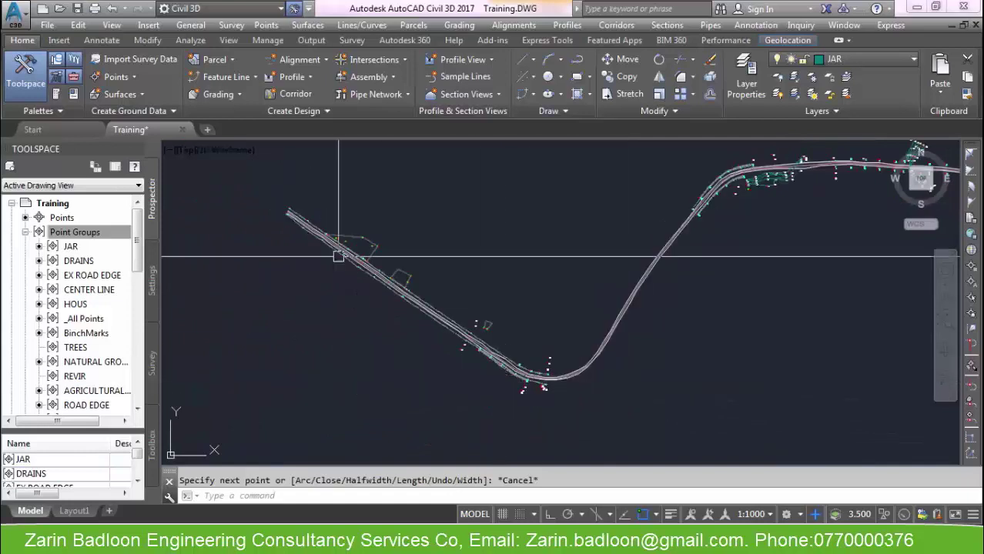
middle_click_drag(407, 330, 362, 346)
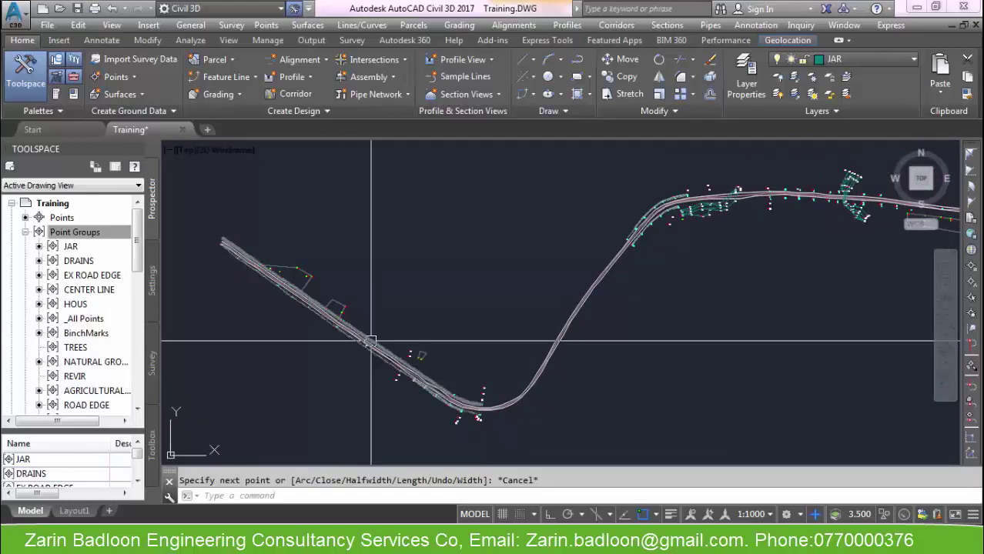
scroll(358, 338, "down", 2)
scroll(359, 344, "up", 1)
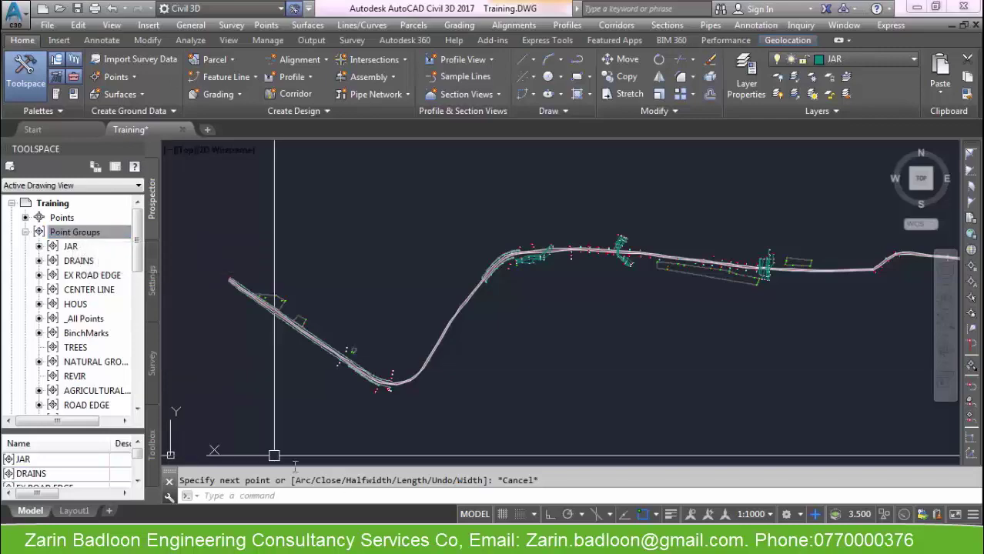
mouse_move(513, 543)
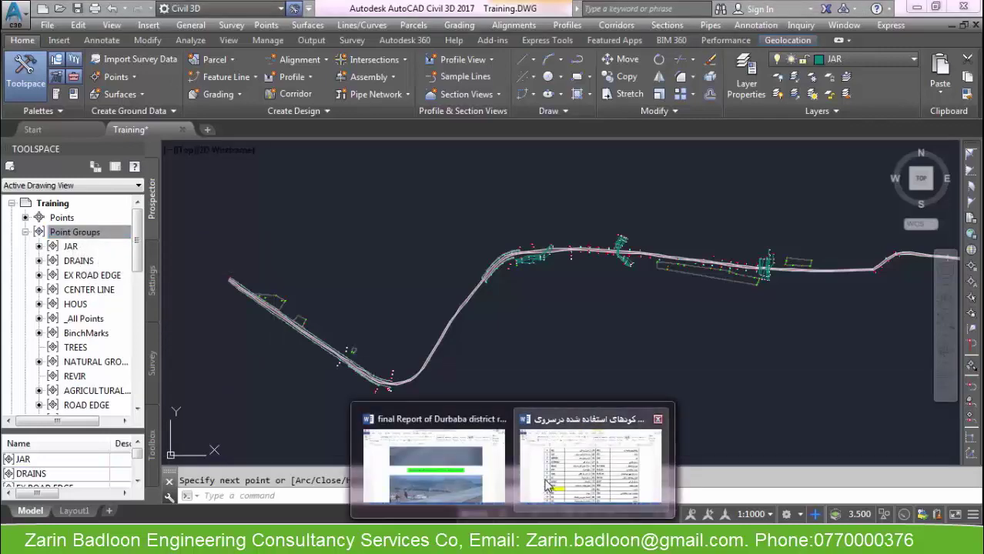
left_click(591, 459)
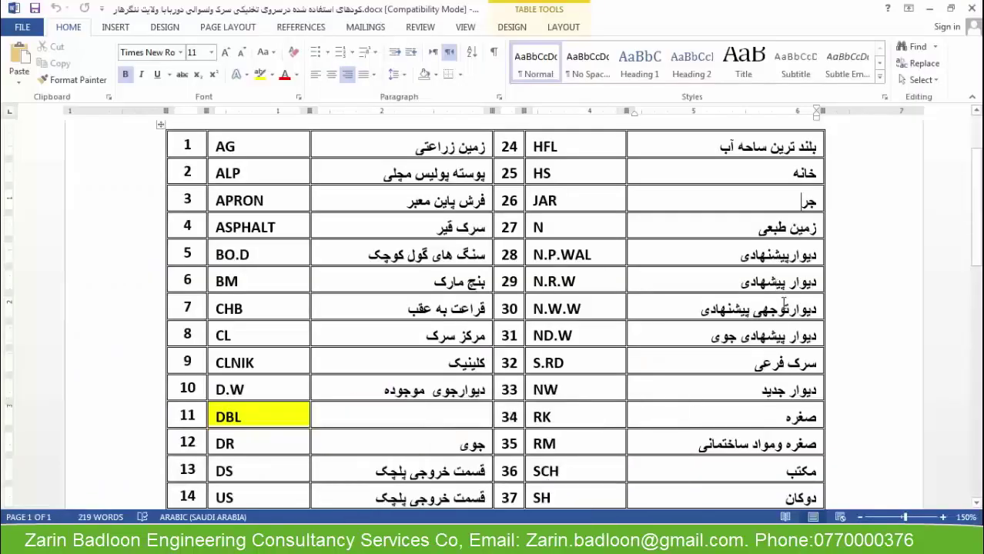
scroll(774, 354, "down", 4)
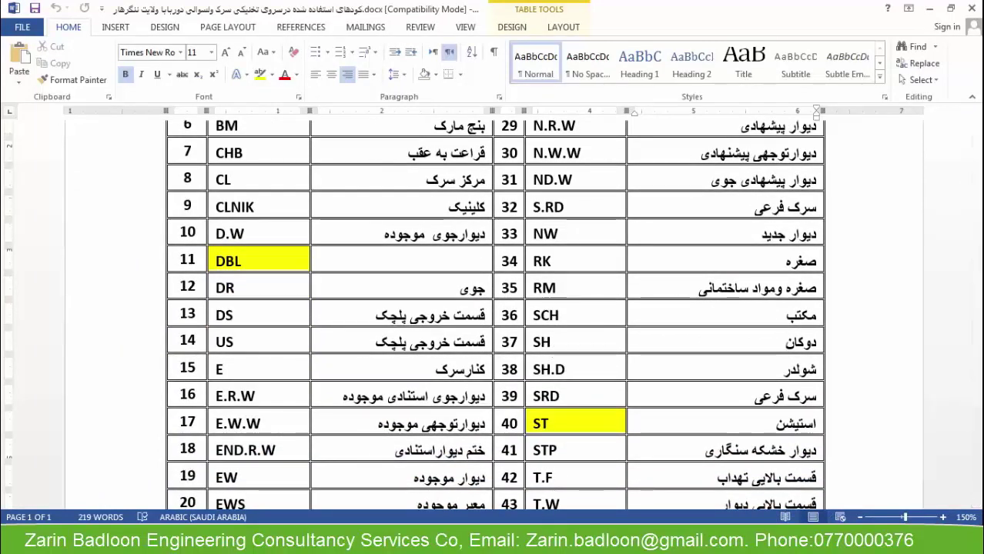
left_click(551, 543)
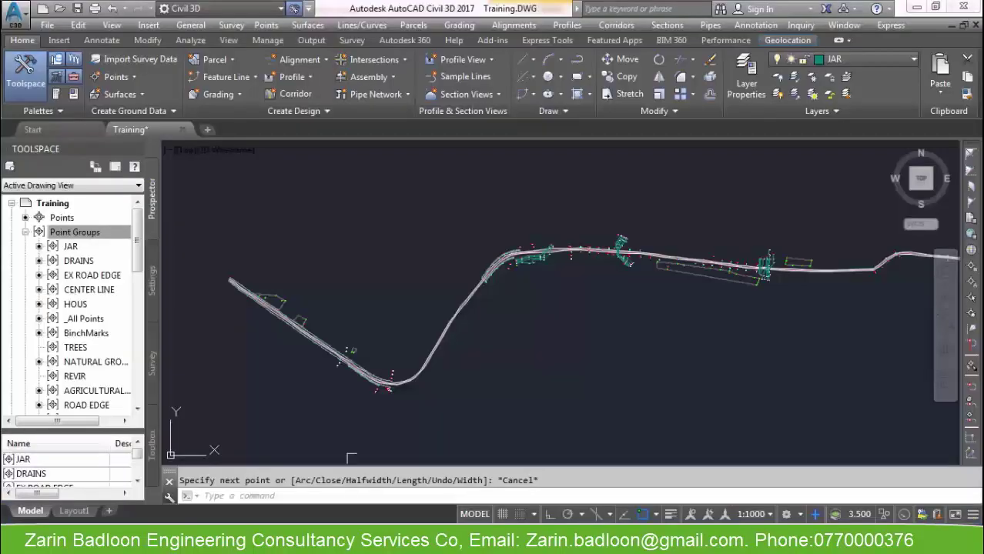
Step: Create a point group named SHOP that includes points by raw description matching
right_click(75, 235)
left_click(116, 261)
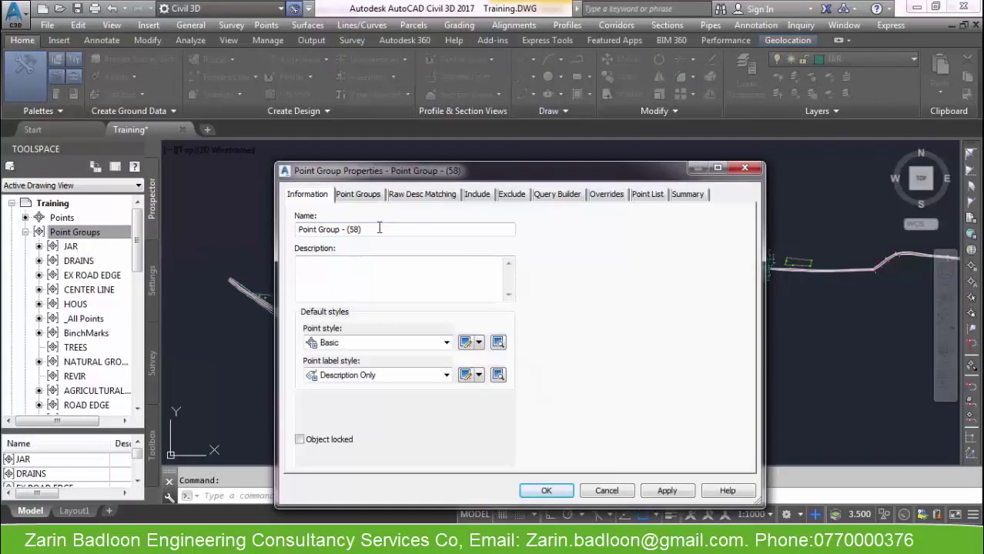
type("SHOP")
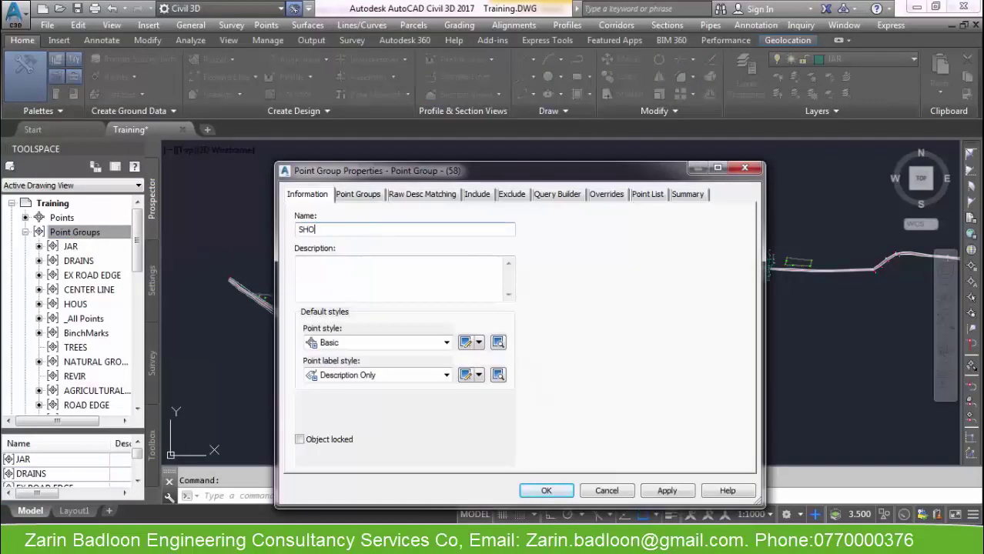
left_click(512, 195)
left_click(547, 199)
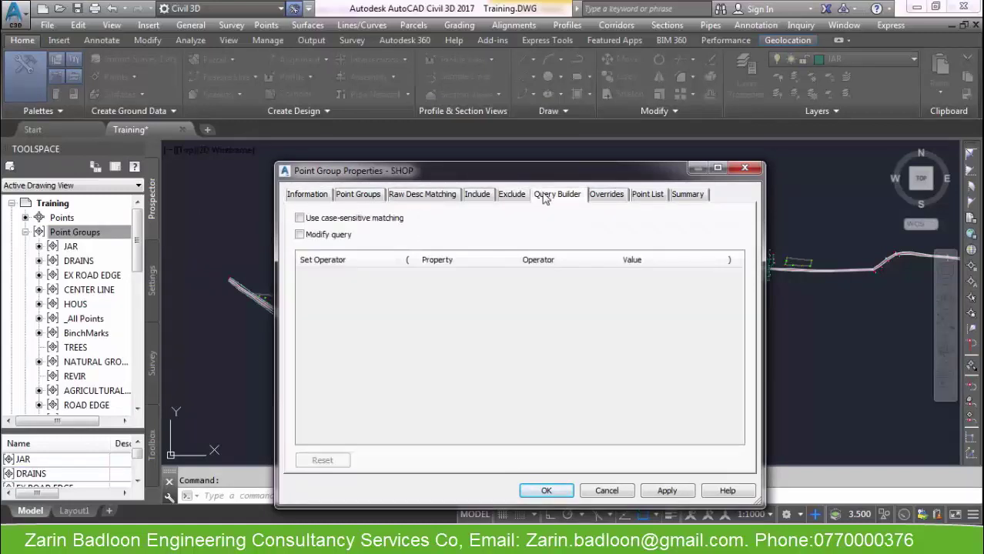
left_click(478, 199)
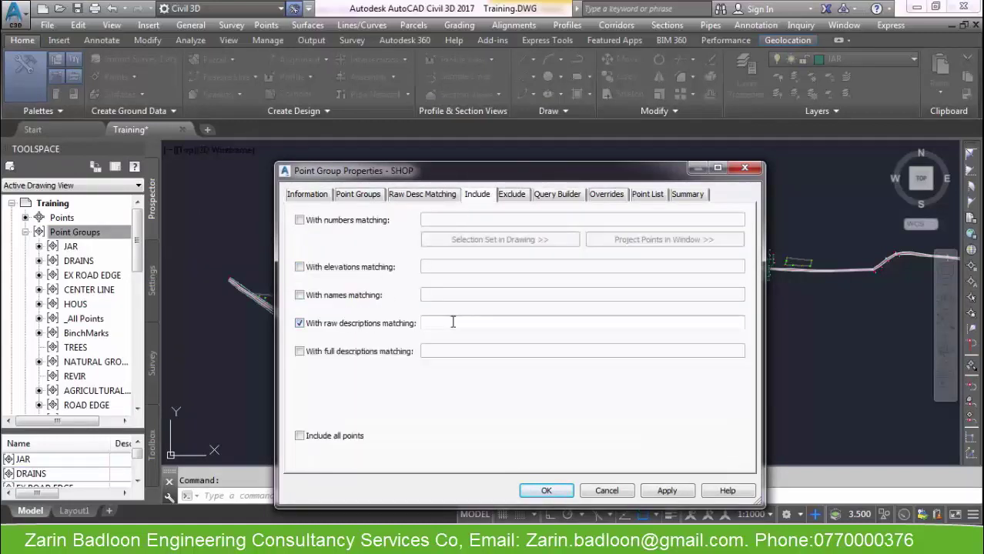
left_click(648, 196)
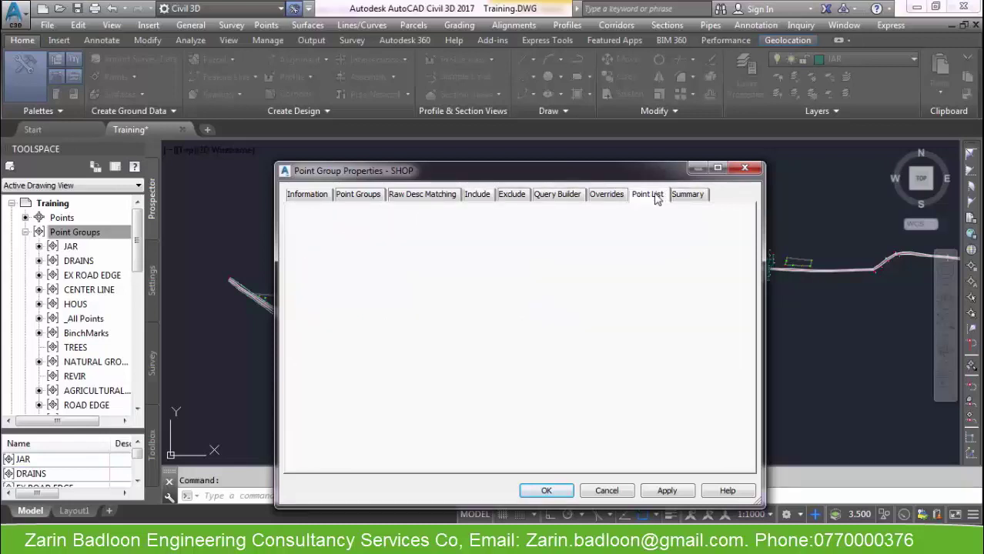
left_click(546, 491)
Step: Examine the whole road alignment for SHOP points, ending at the plots beside the road's western stretch
scroll(603, 393, "down", 3)
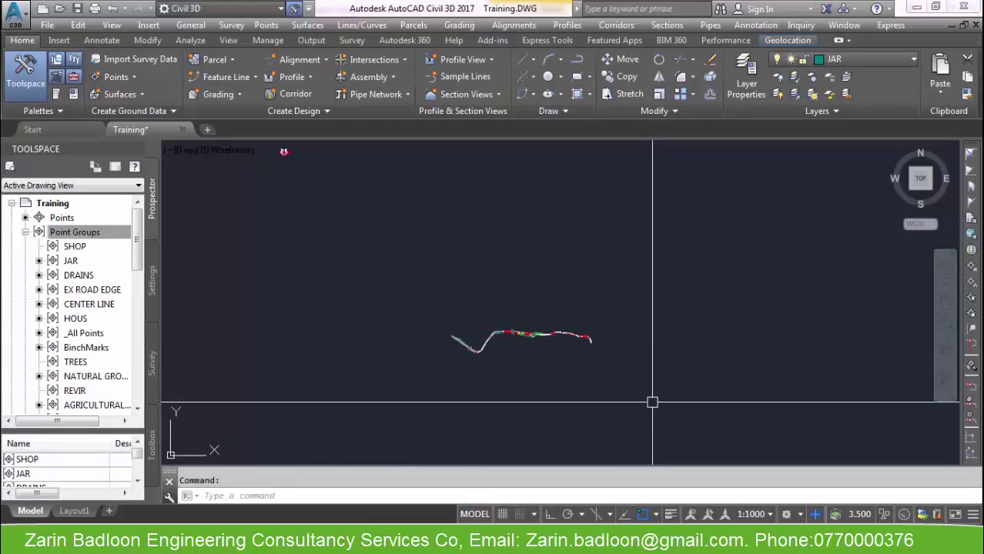
left_click(681, 345)
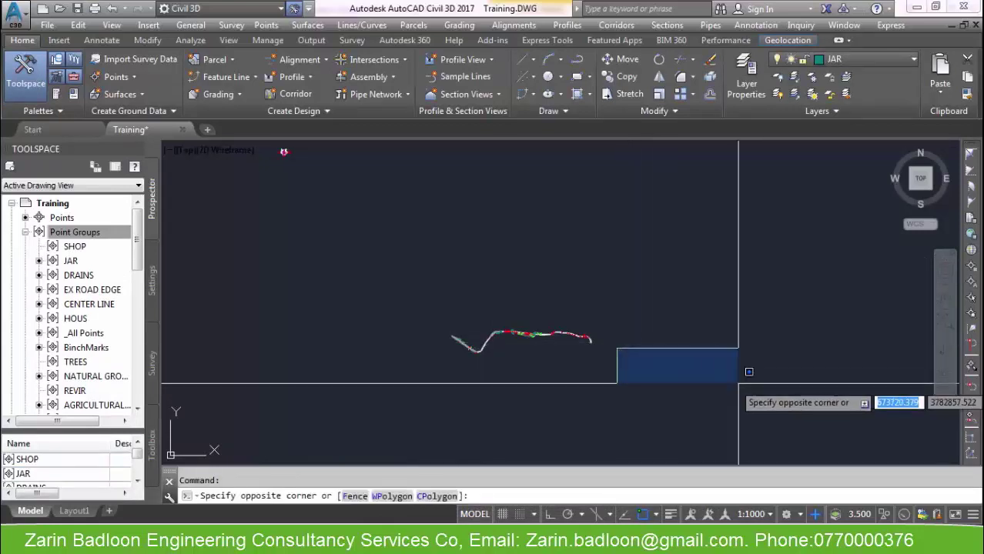
scroll(524, 322, "up", 5)
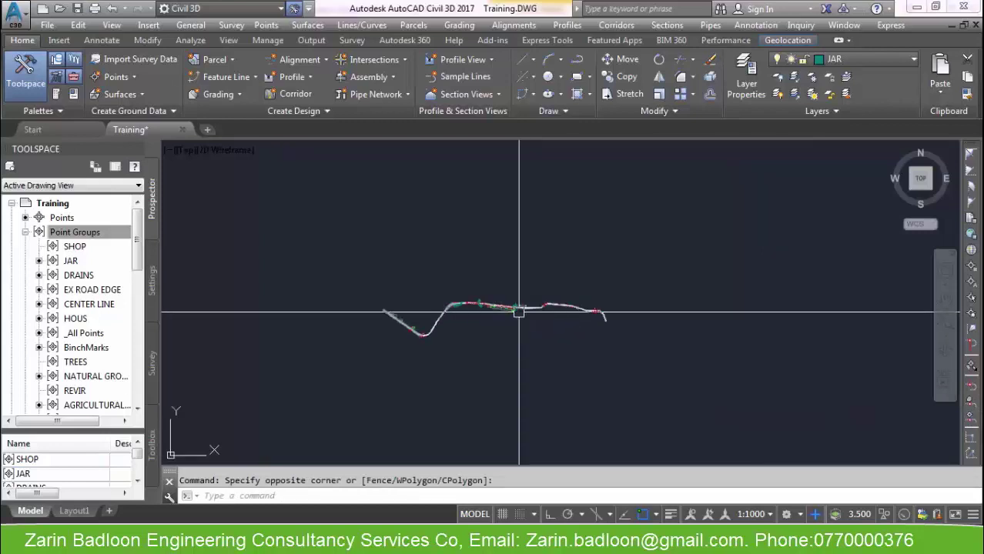
scroll(524, 322, "up", 3)
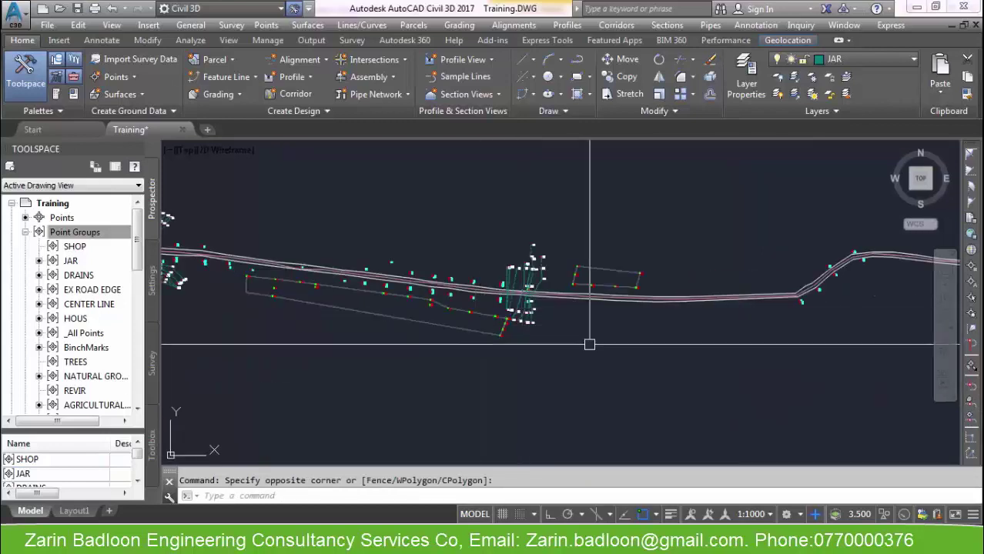
scroll(589, 340, "down", 3)
middle_click_drag(494, 329, 561, 317)
middle_click_drag(463, 337, 501, 340)
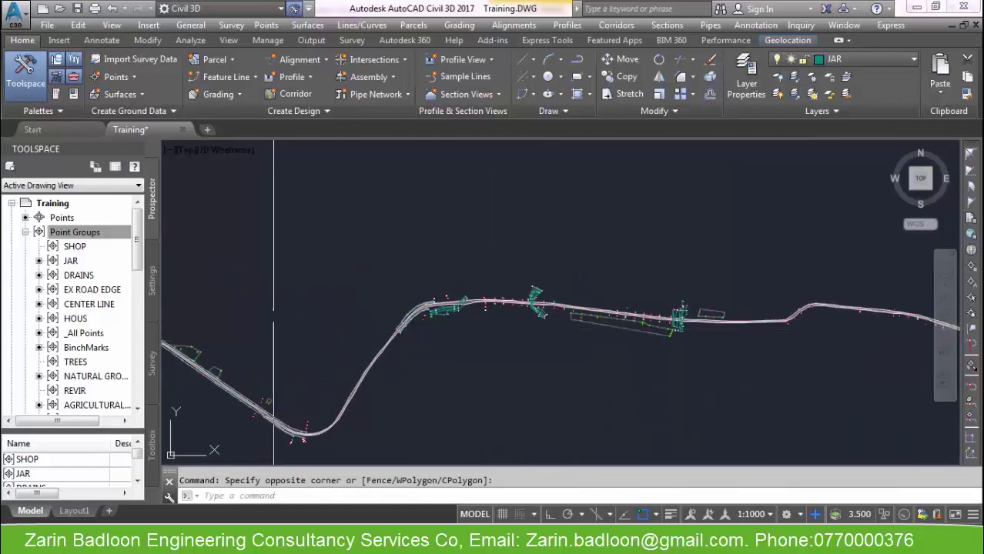
left_click(25, 231)
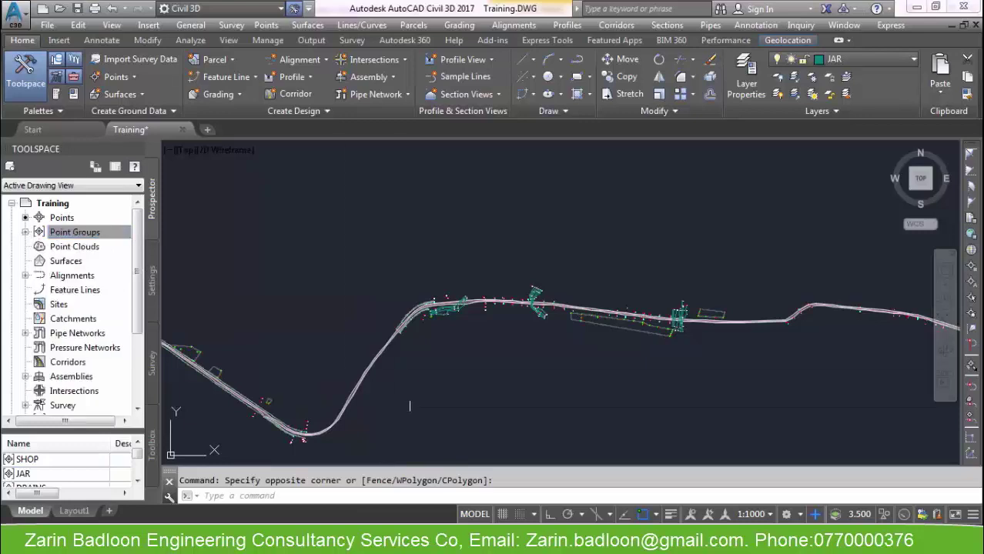
middle_click_drag(744, 371, 782, 337)
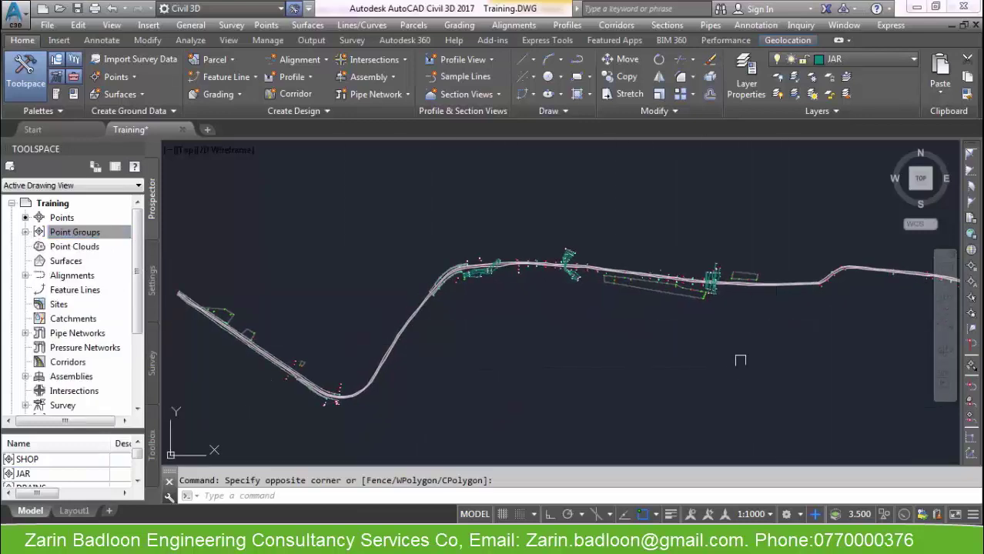
middle_click_drag(483, 394, 560, 355)
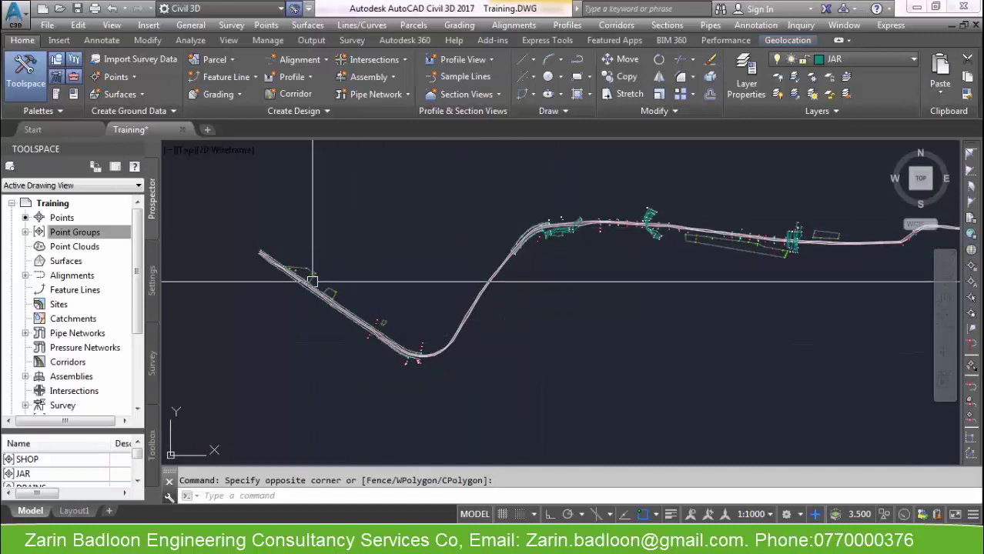
scroll(311, 281, "up", 5)
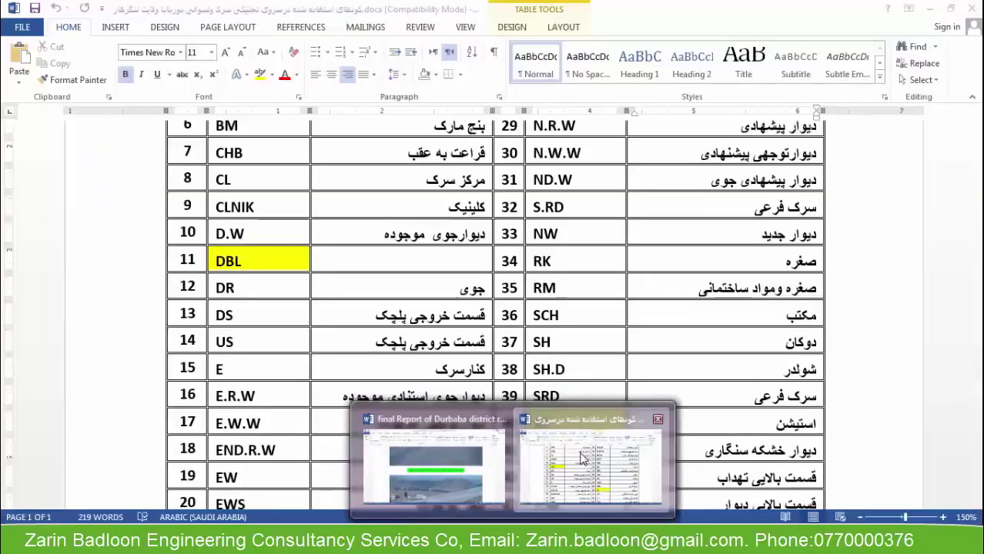
Step: Switch to the survey code table in Word, look up the school code, and return to the Training drawing
left_click(583, 459)
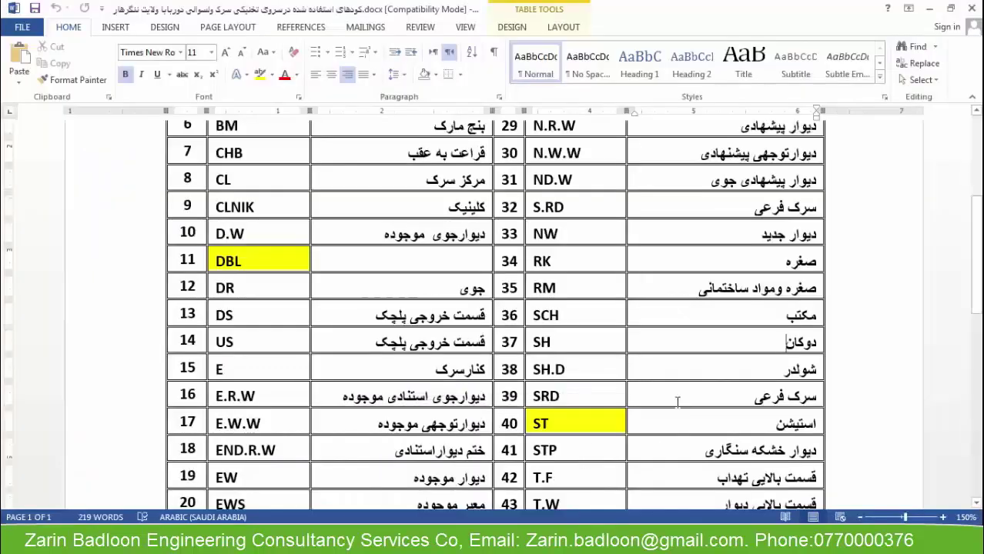
scroll(695, 370, "down", 3)
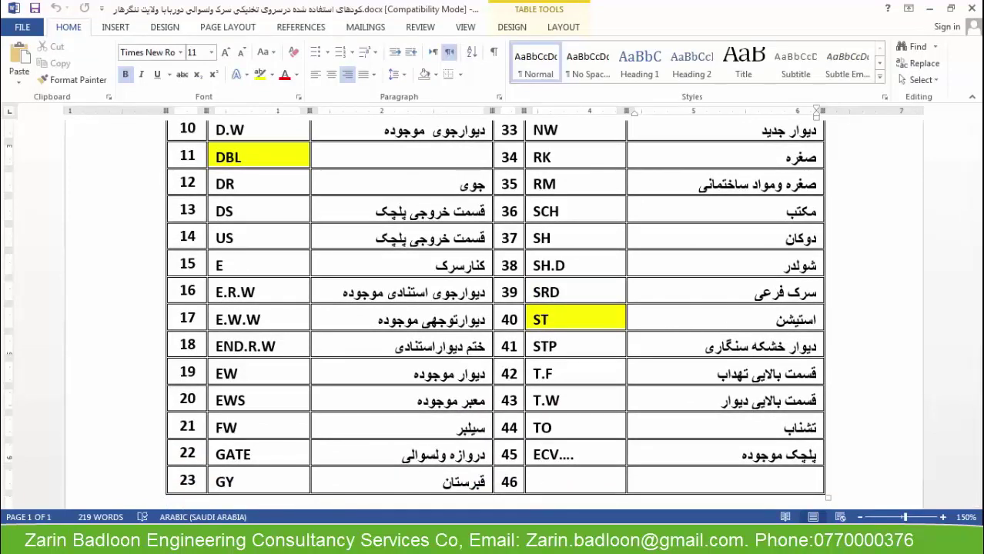
key("alt+Tab")
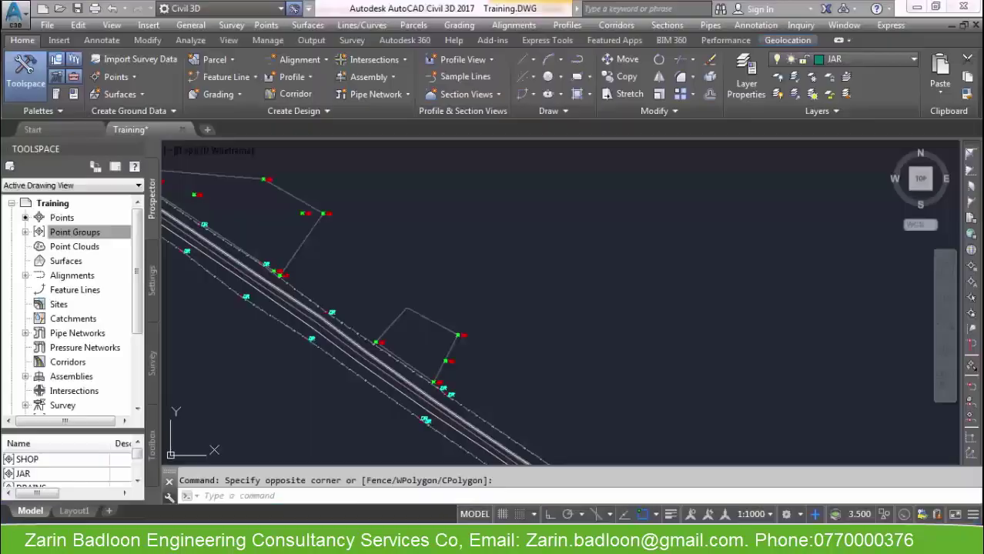
Step: Create a point group named SCHOOL that includes points whose raw descriptions match the school code SCH
right_click(65, 235)
left_click(100, 260)
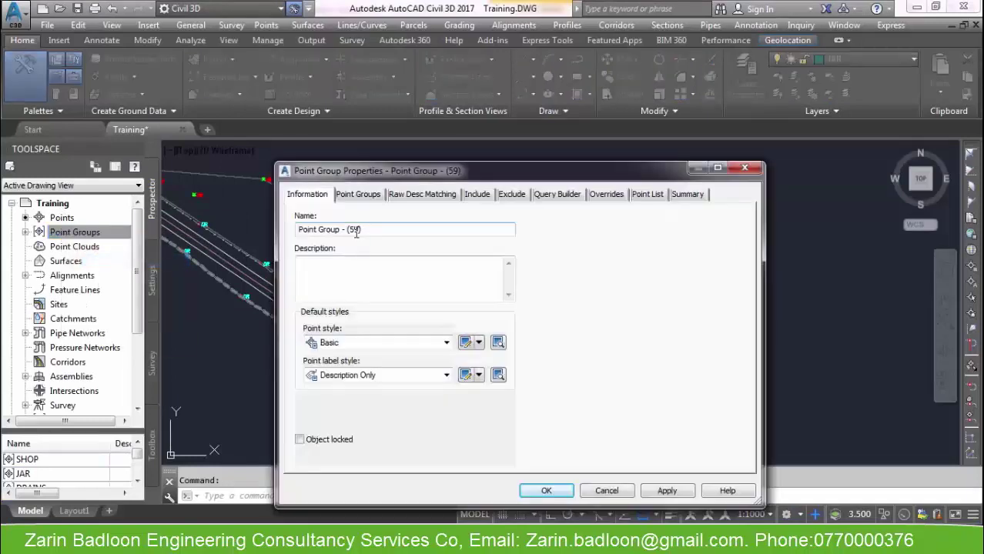
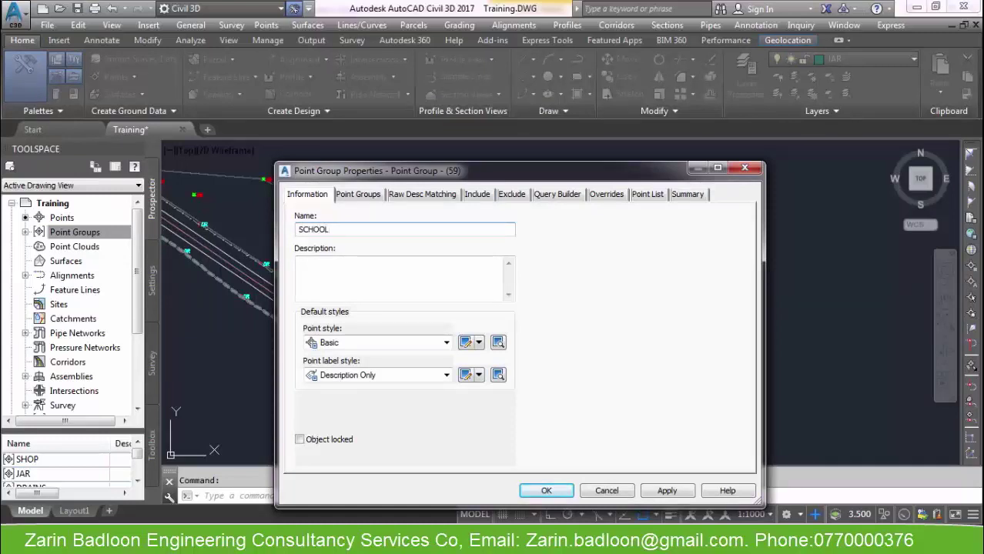
left_click(476, 197)
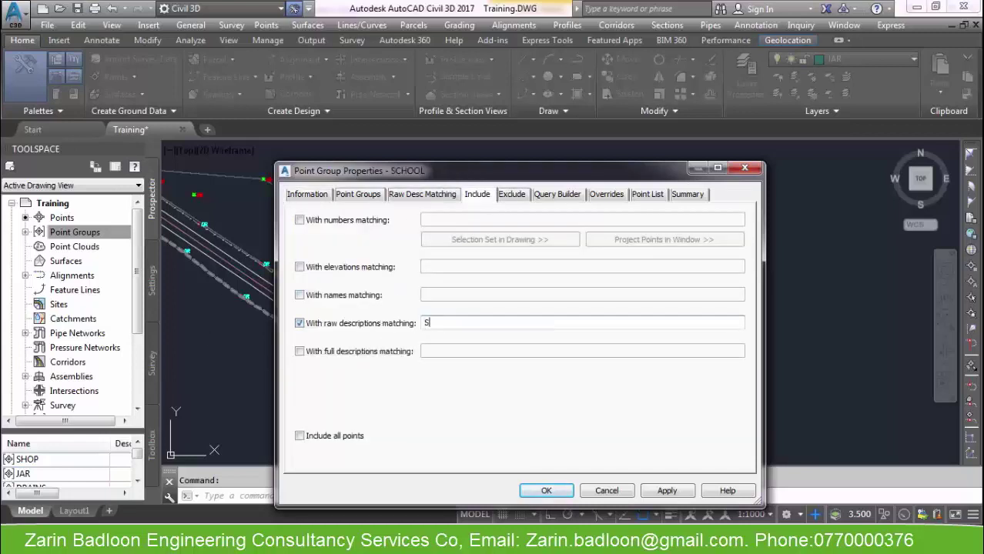
left_click(648, 197)
left_click(548, 490)
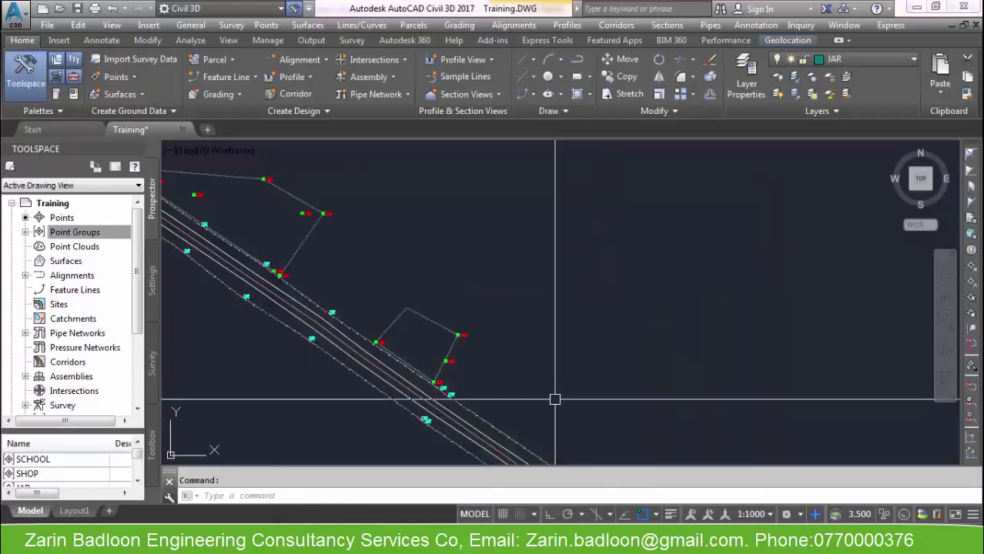
Step: Reapply the point group display order with SCHOOL moved to the head of the list
scroll(652, 324, "down", 3)
scroll(652, 324, "up", 3)
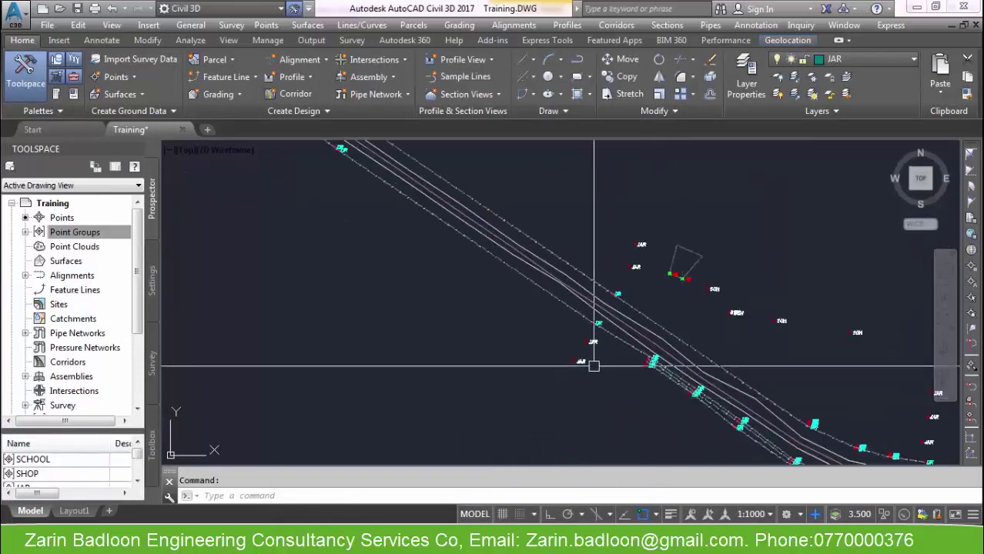
scroll(593, 362, "up", 2)
scroll(618, 407, "down", 2)
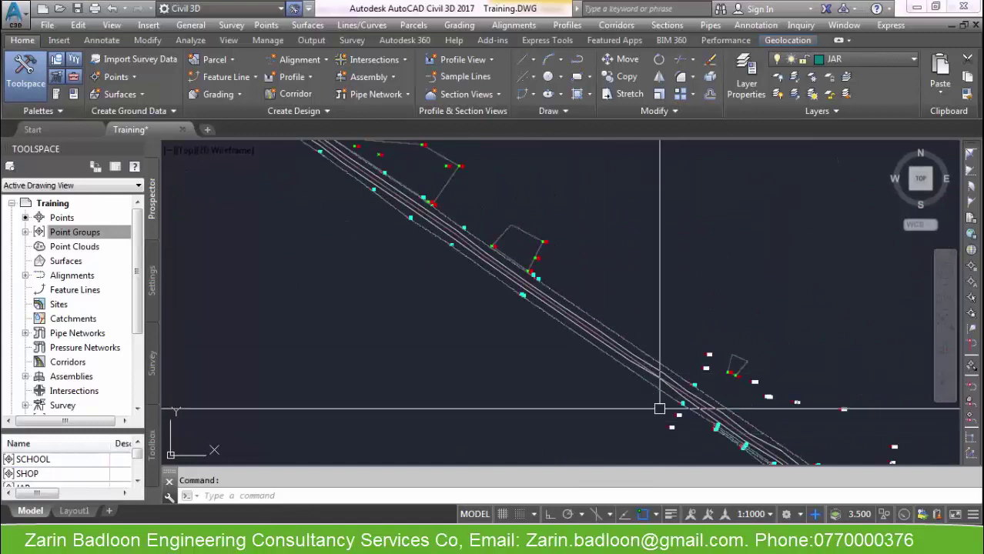
mouse_move(423, 277)
middle_mouse_down()
mouse_move(461, 280)
mouse_move(587, 386)
middle_mouse_up()
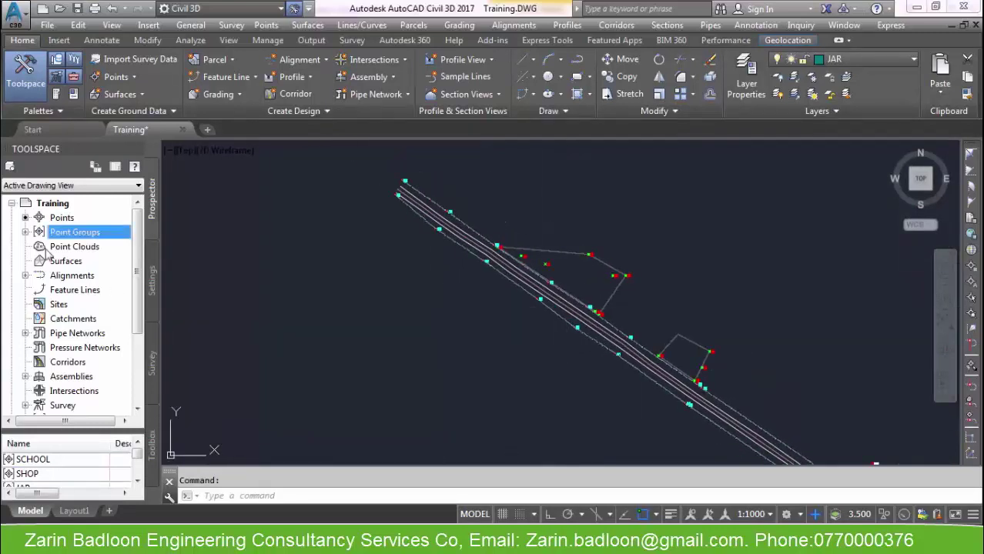
left_click(25, 232)
left_click(77, 218)
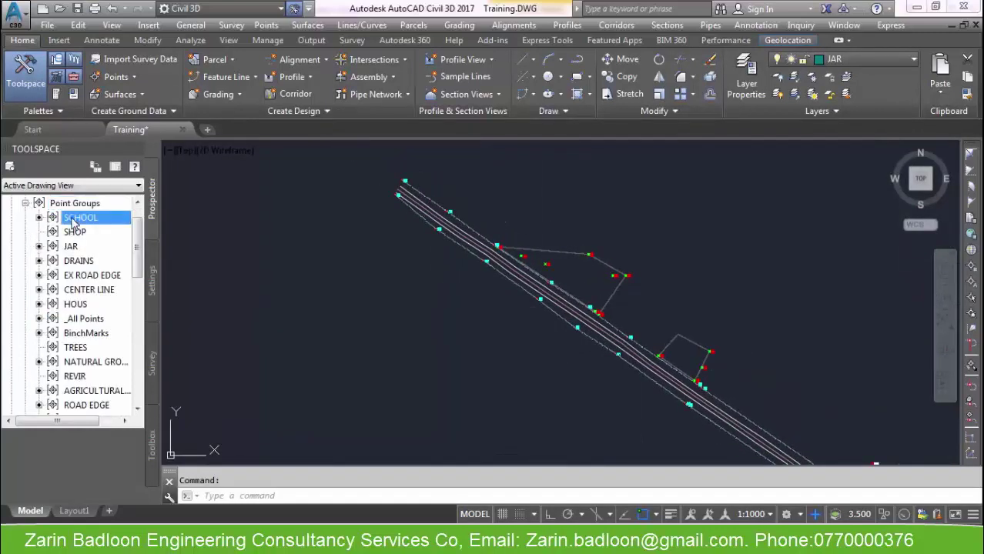
right_click(77, 219)
left_click(65, 209)
right_click(68, 204)
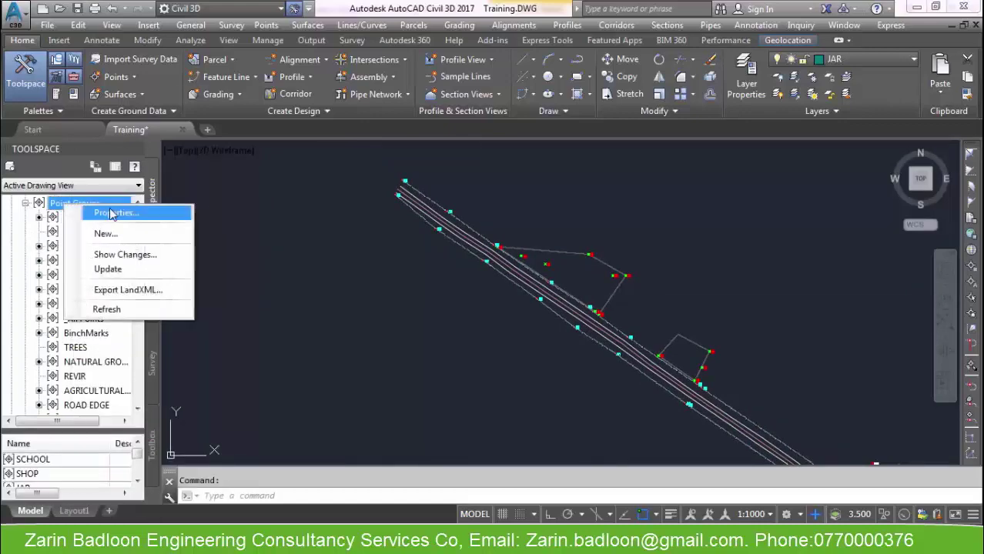
left_click(100, 211)
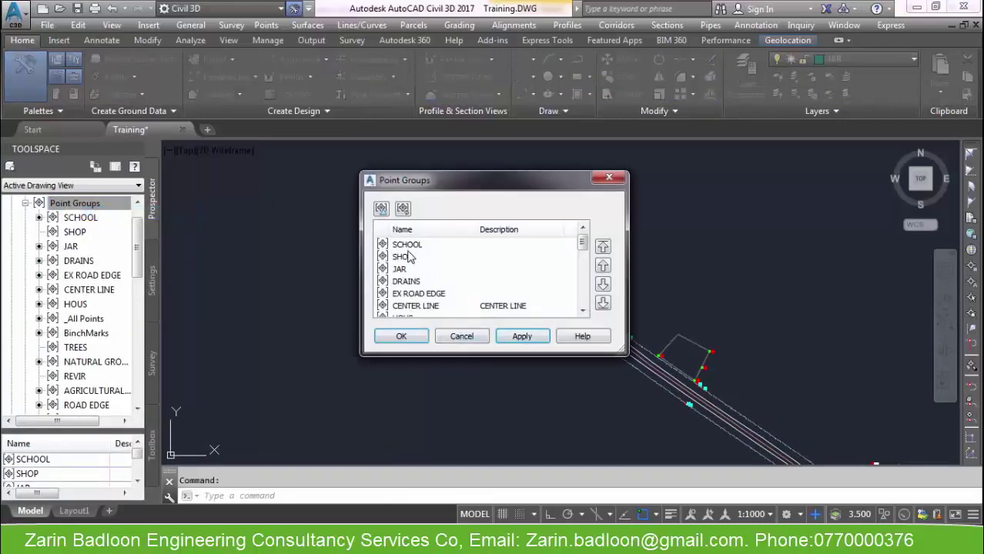
left_click(408, 245)
left_click(601, 304)
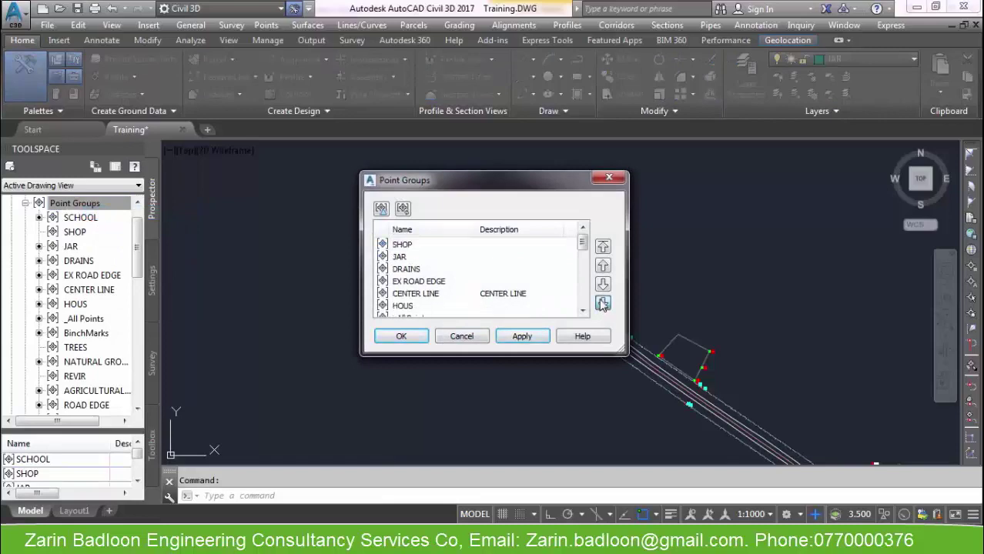
left_click(603, 247)
left_click(401, 336)
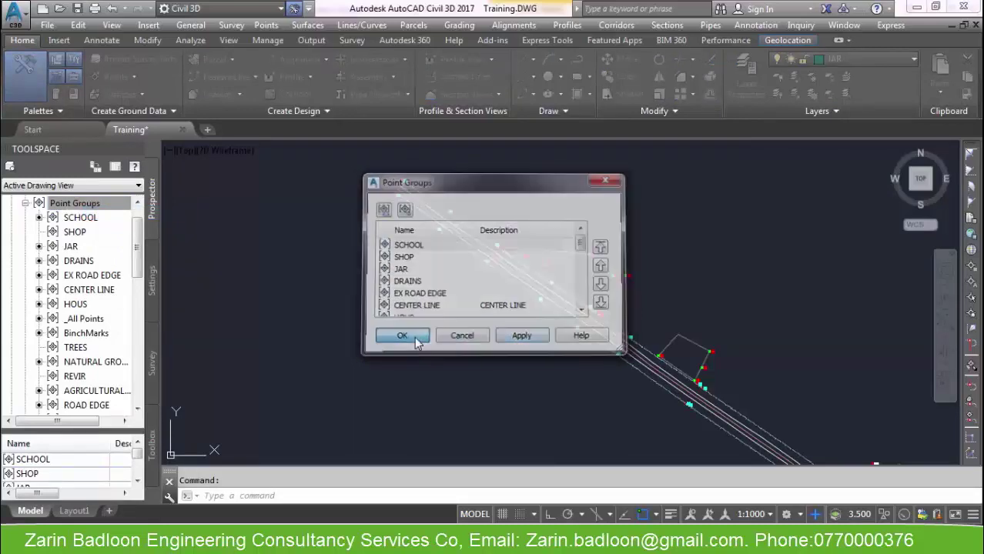
Step: Examine the road alignment for SCH points, ending at the cluster beside the house near the southern bend
scroll(531, 346, "down", 5)
scroll(601, 362, "up", 6)
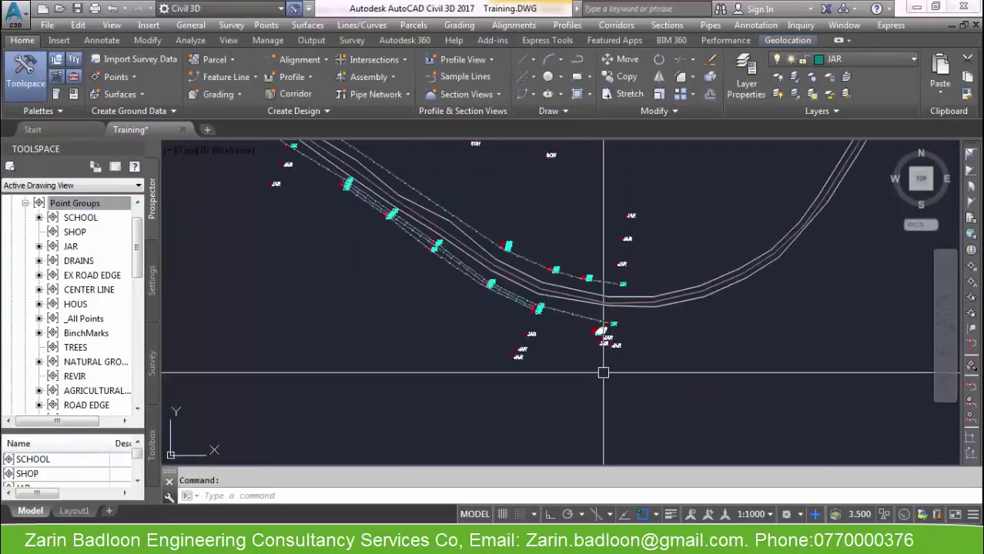
scroll(425, 363, "down", 4)
scroll(438, 310, "up", 3)
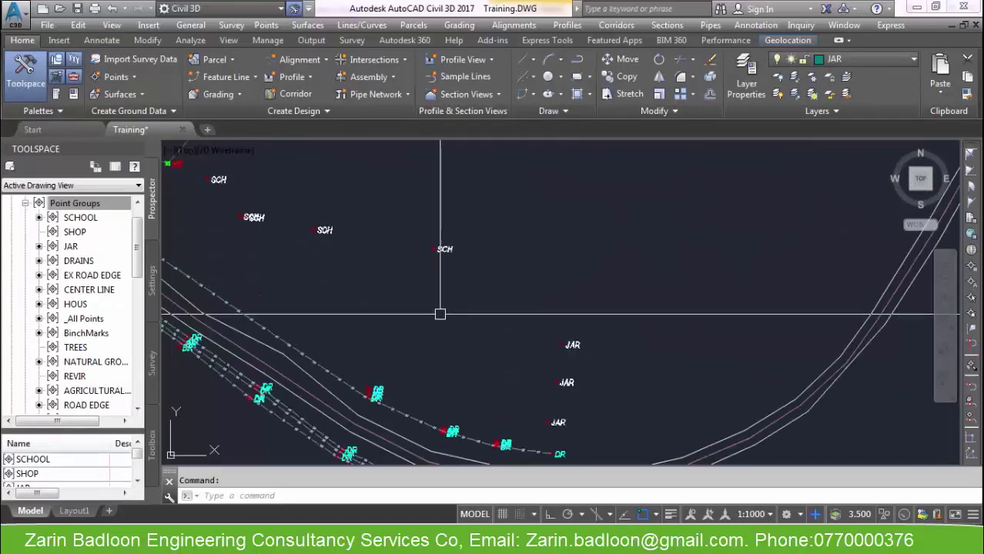
scroll(352, 351, "down", 4)
middle_click_drag(634, 282, 538, 346)
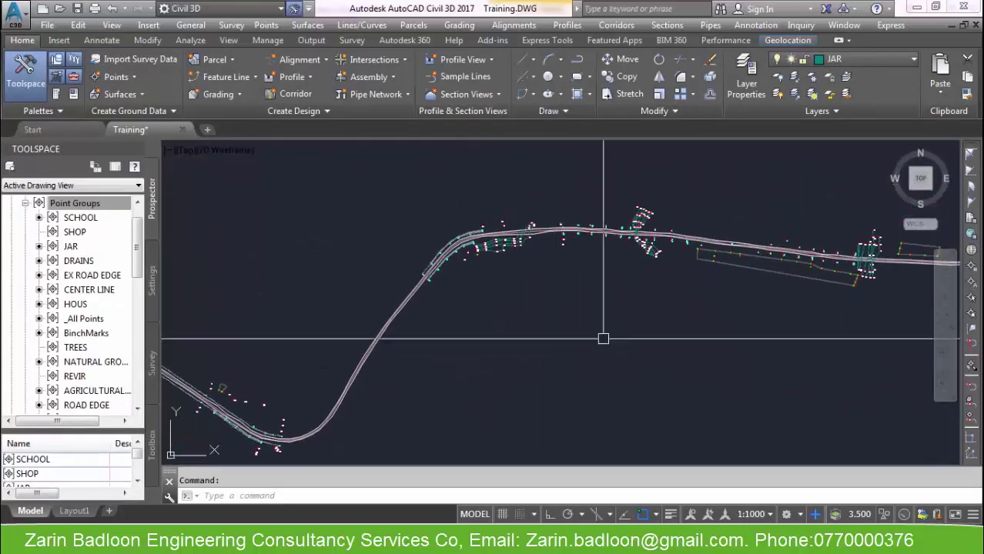
scroll(575, 331, "down", 3)
scroll(632, 350, "up", 8)
scroll(631, 350, "down", 4)
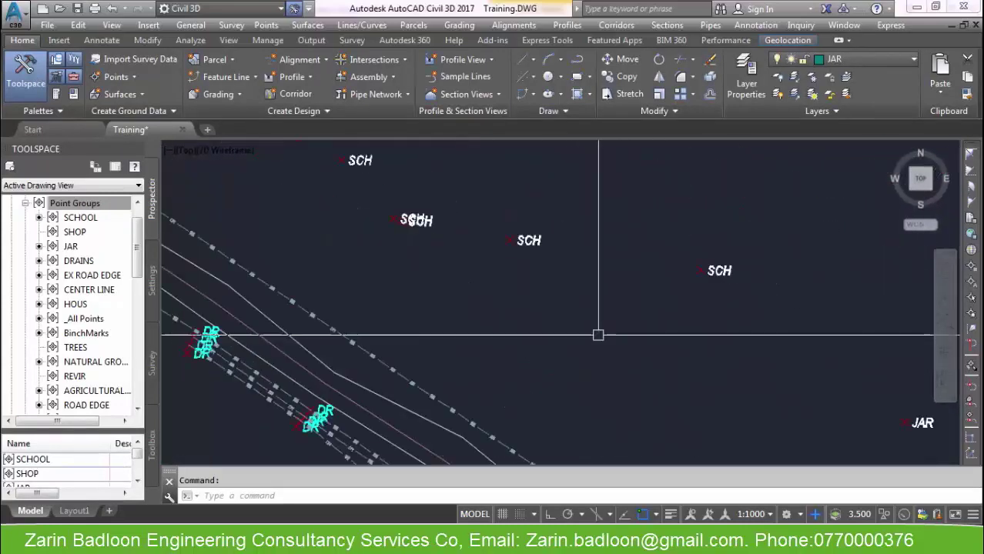
scroll(609, 358, "up", 2)
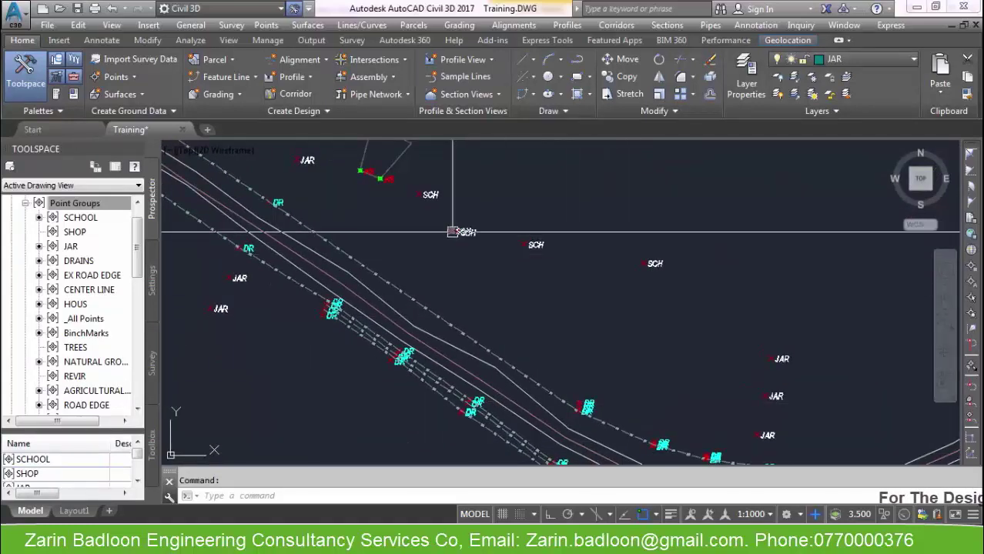
scroll(901, 226, "up", 4)
scroll(450, 241, "down", 3)
scroll(414, 293, "up", 3)
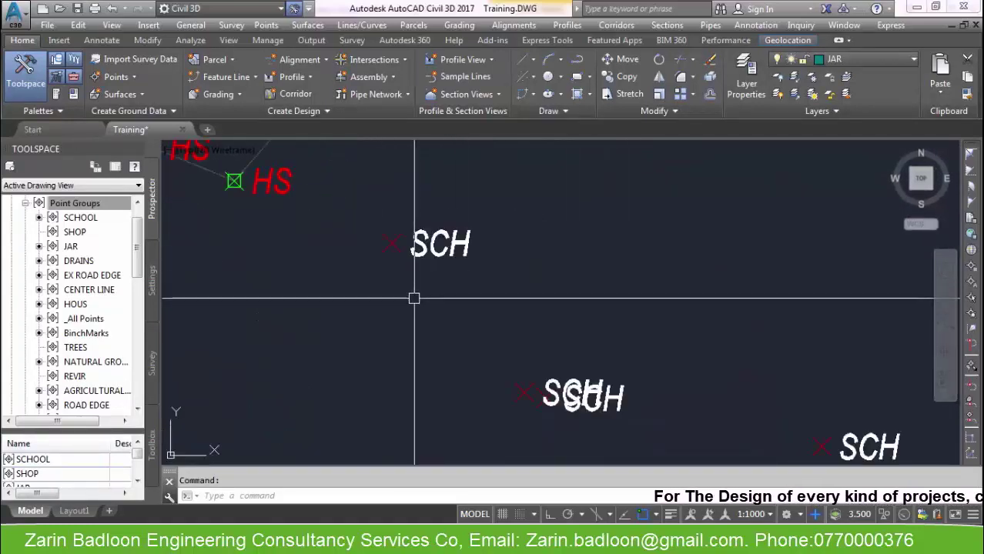
Step: Try to trace a polyline through the SCH points by selecting the point objects
type("PL")
key("Return")
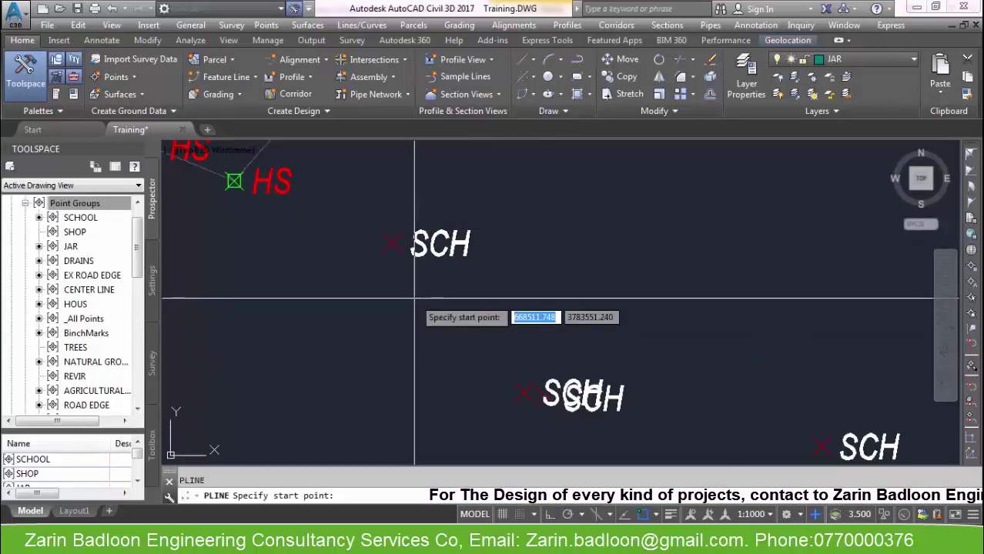
type("'PO")
key("Return")
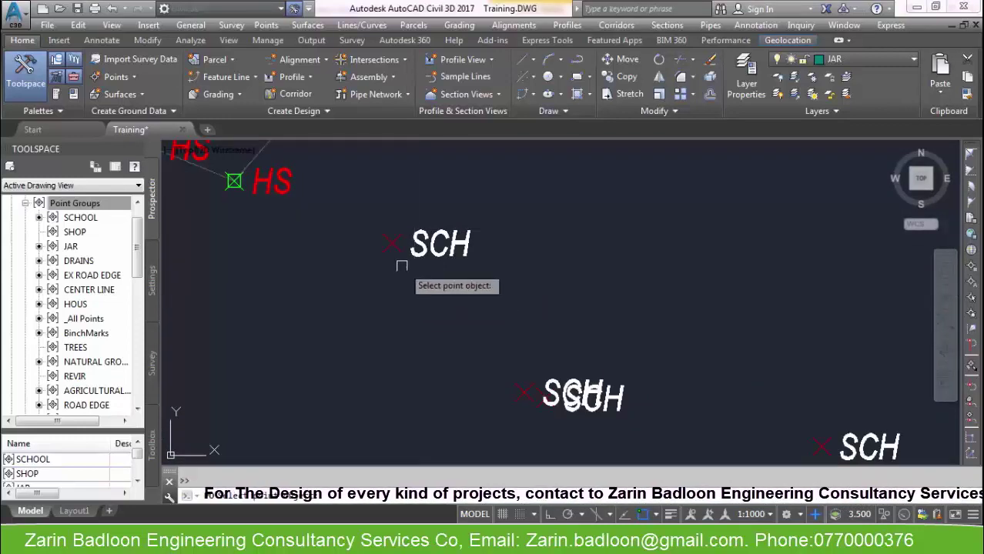
left_click(401, 255)
left_click(521, 394)
scroll(456, 351, "down", 2)
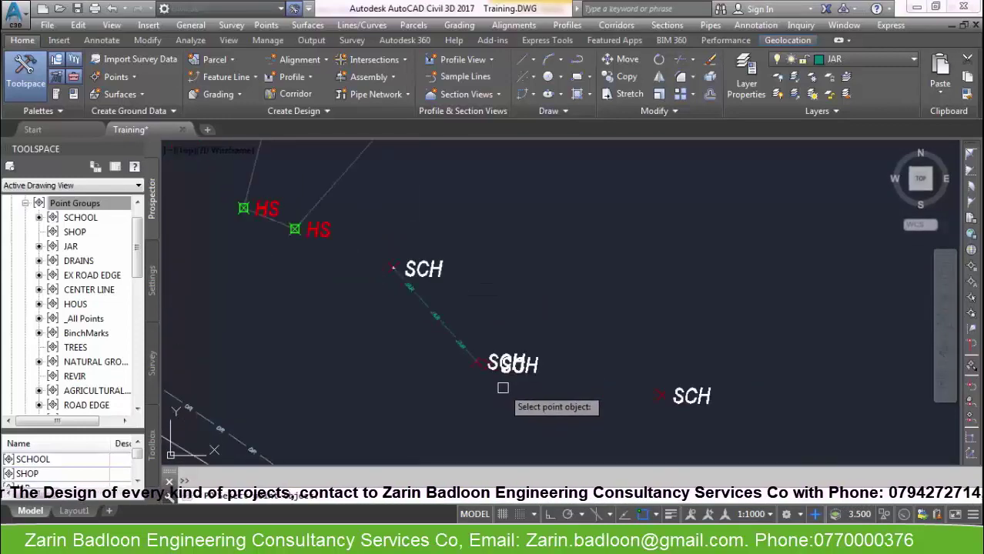
scroll(487, 376, "up", 4)
scroll(465, 375, "down", 4)
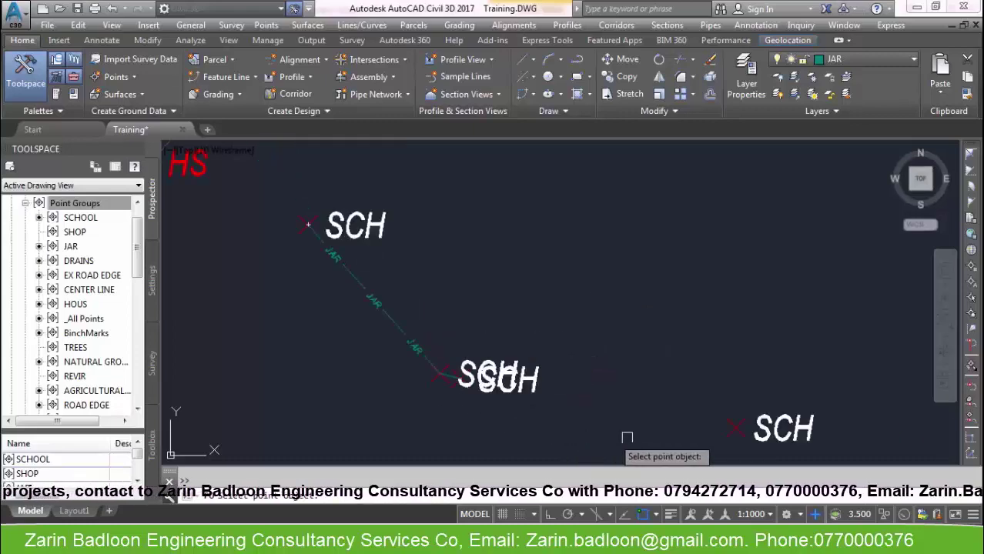
left_click(735, 426)
key("Return")
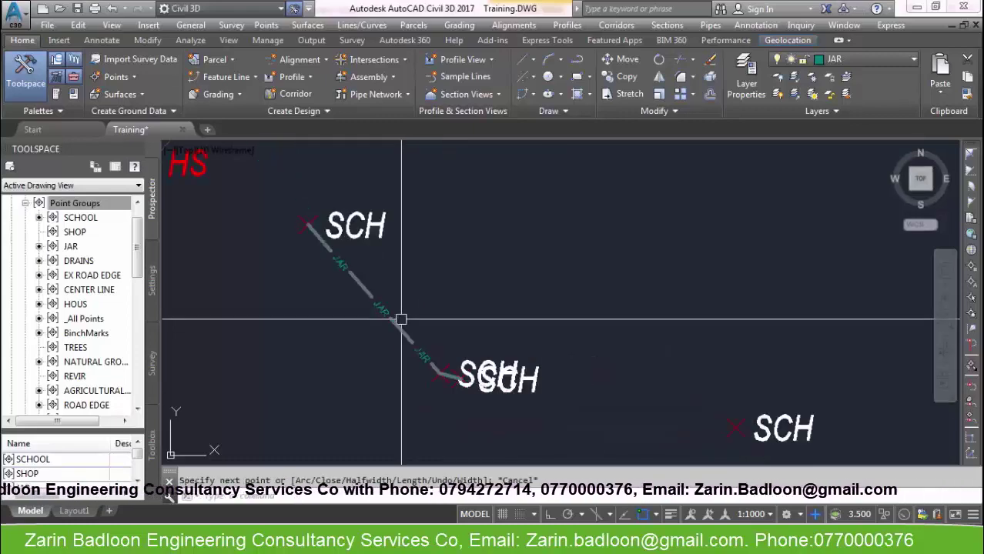
Step: Erase the incomplete polyline from the SCH points
left_click(400, 319)
left_click(346, 358)
key("Delete")
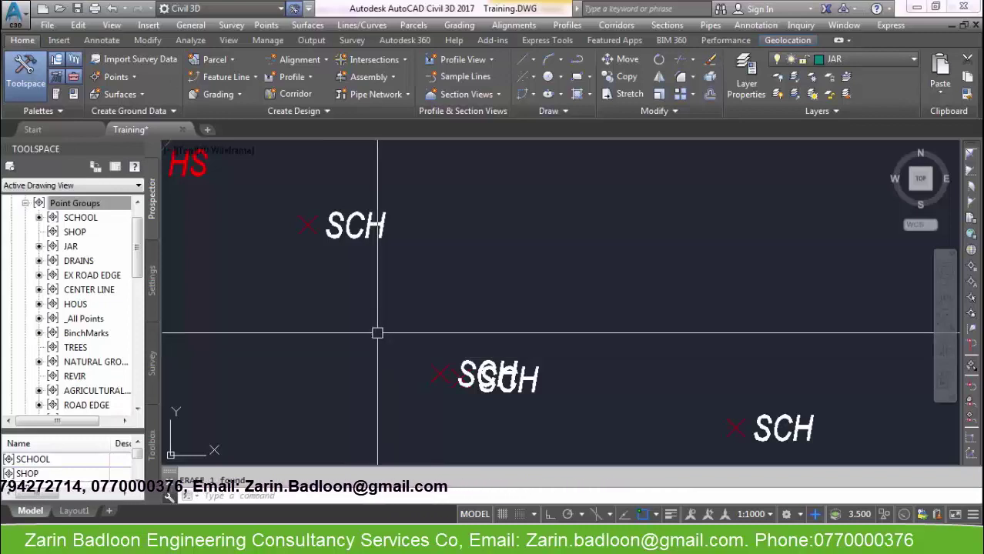
Step: Draw a polyline through all the SCH points from west to east by selecting the point objects, leaving the command active
type("PL")
key("Return")
type("'PO")
key("Return")
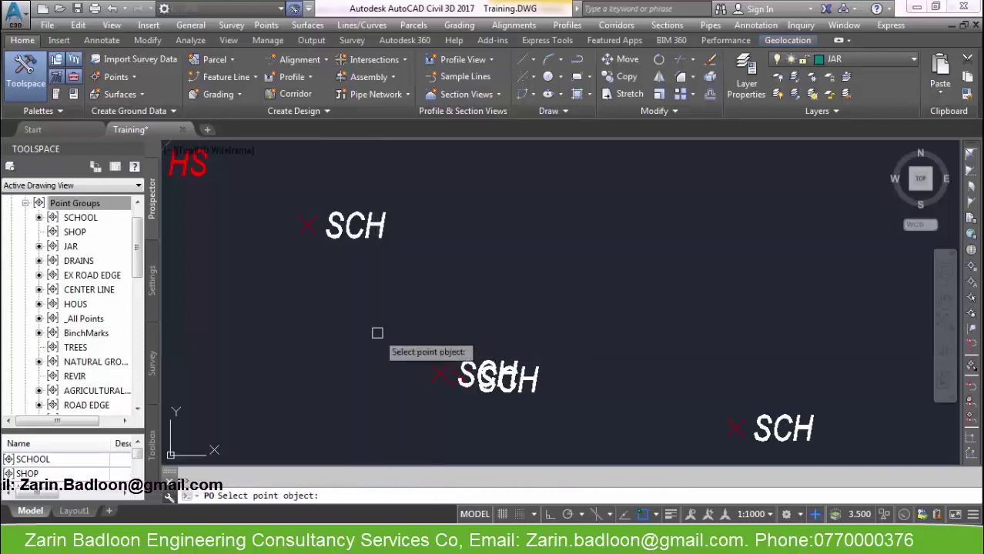
left_click(335, 229)
left_click(446, 369)
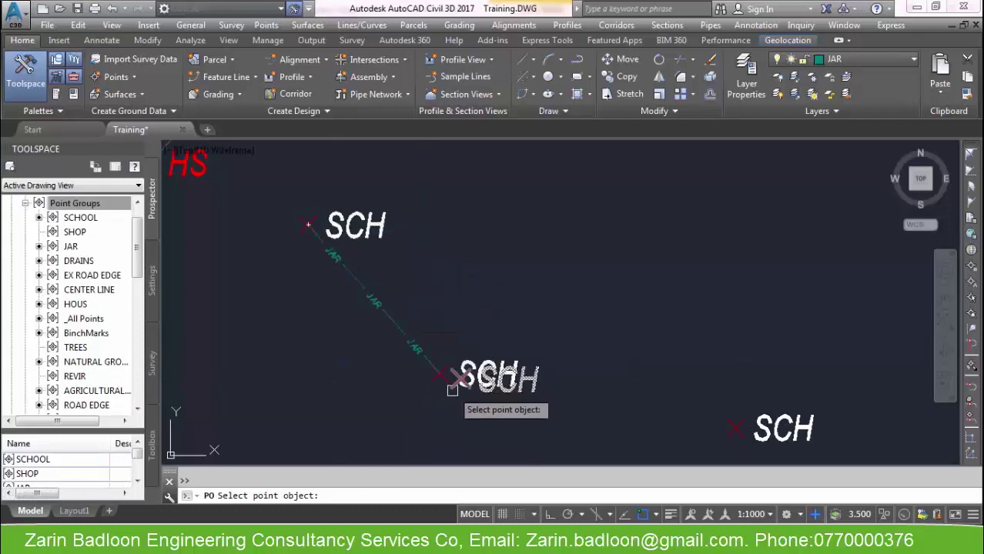
scroll(471, 393, "down", 8)
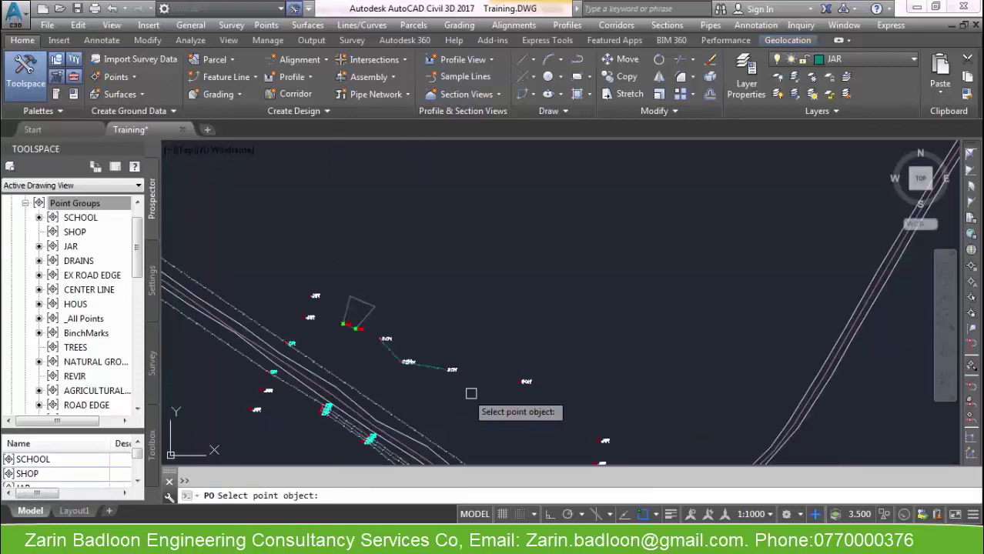
scroll(512, 393, "up", 4)
left_click(532, 366)
scroll(605, 299, "down", 6)
scroll(623, 347, "up", 5)
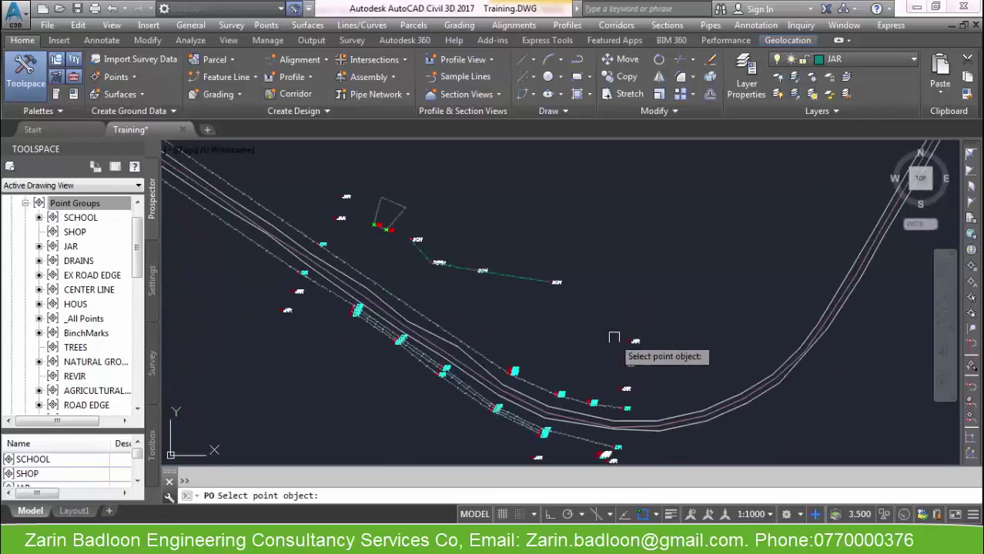
scroll(624, 348, "down", 5)
left_click(556, 371)
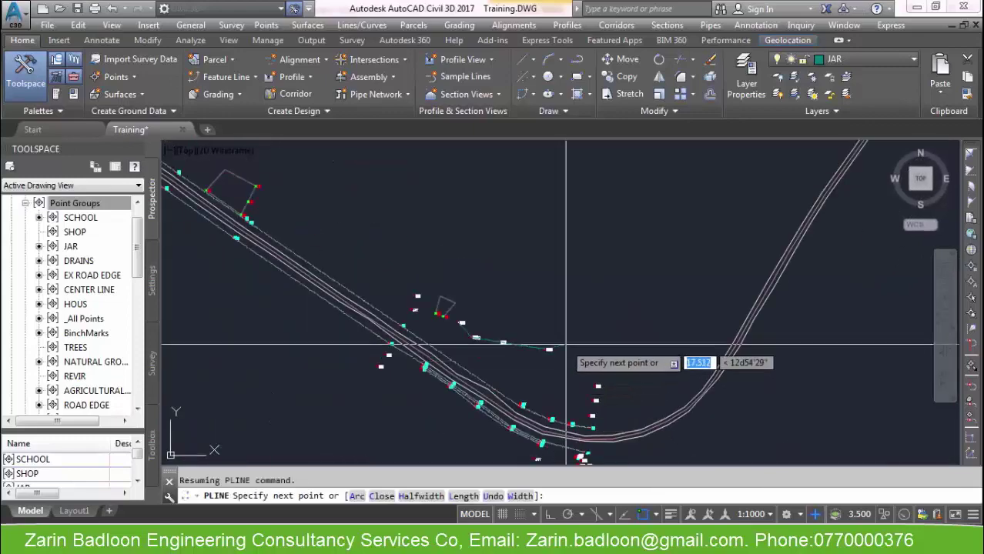
Step: Complete the school outline with two freehand corners north of the SCH points and back near the first one, about 218 units long overall
scroll(485, 303, "up", 5)
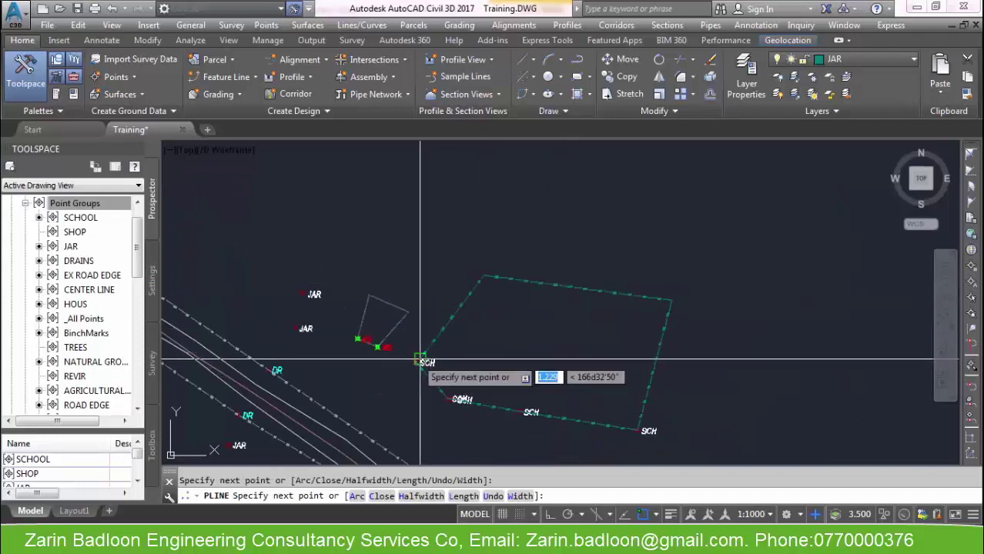
scroll(416, 362, "up", 5)
key("Escape")
Step: Stretch the school outline's end vertex onto the first SCH point
left_click(517, 276)
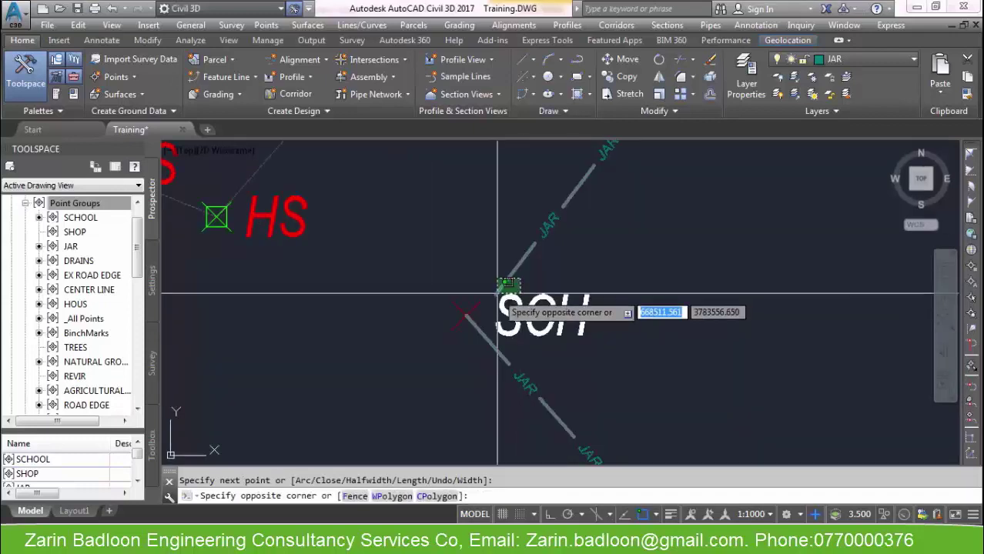
left_click(495, 295)
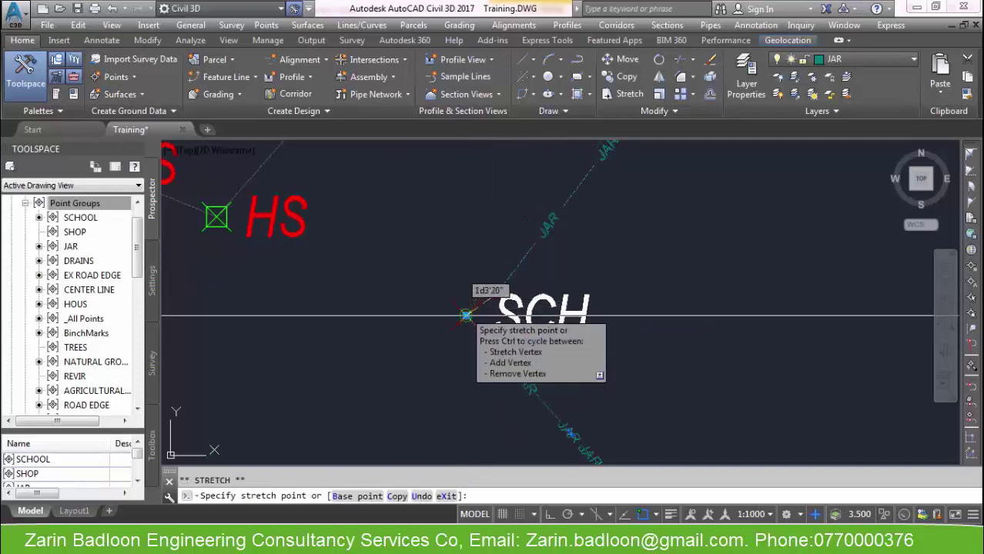
left_click(464, 317)
key("Escape")
scroll(425, 359, "down", 5)
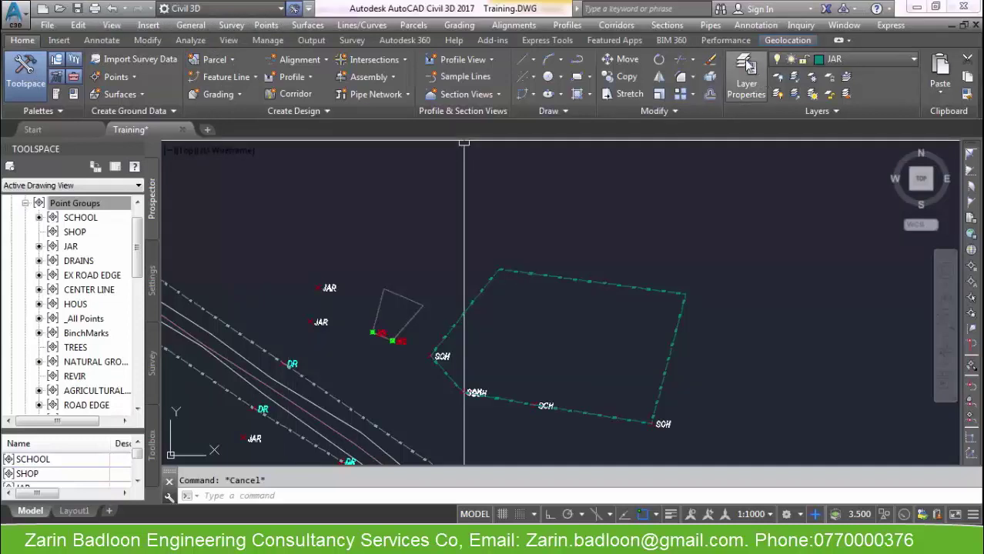
Step: Move the school outline to the EX-BUILDING layer through its properties, then close the properties and clear the selection
left_click(666, 111)
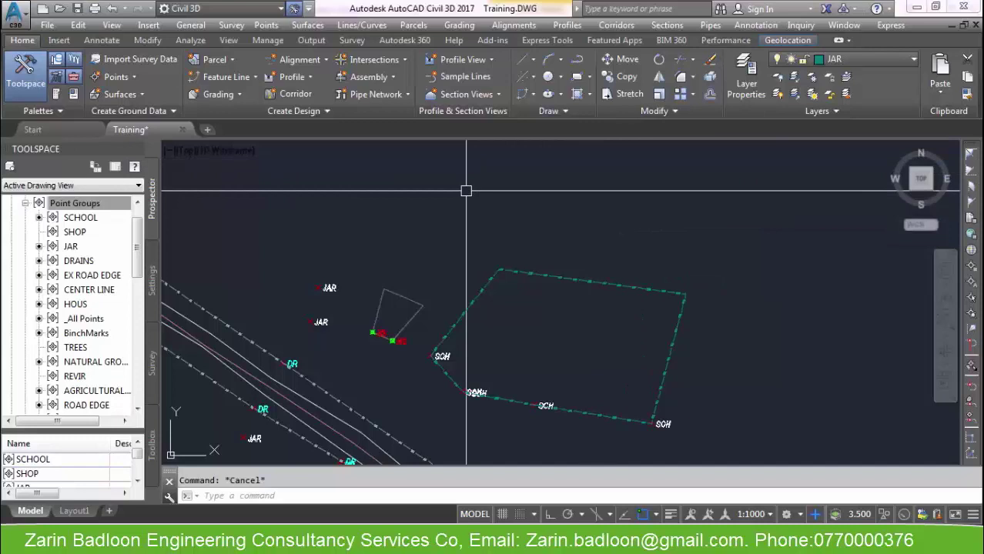
left_click(571, 279)
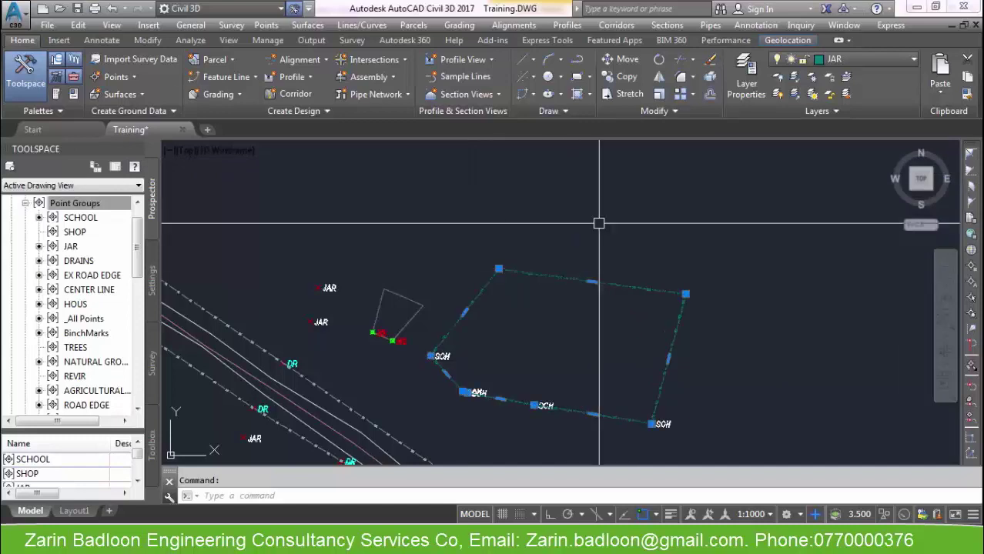
type("PR")
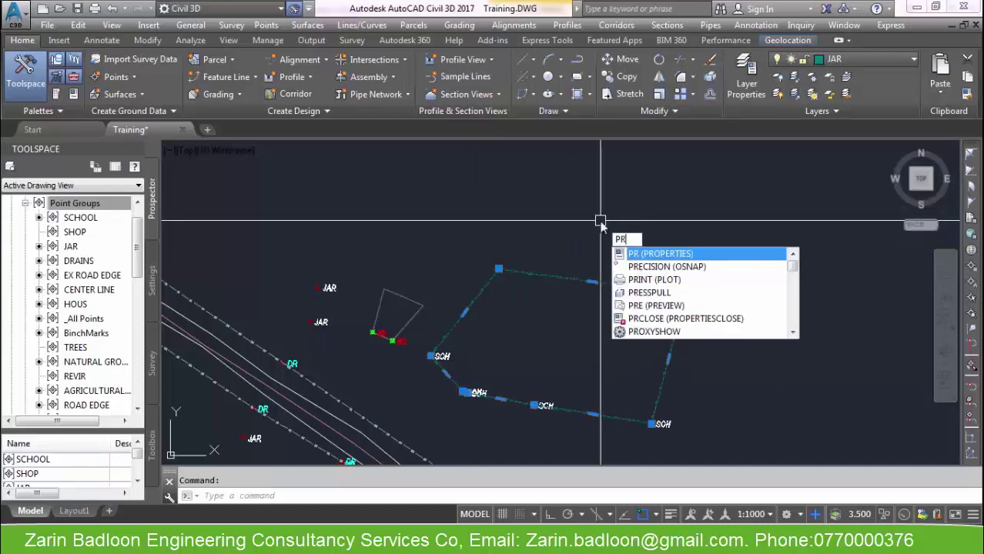
key("Return")
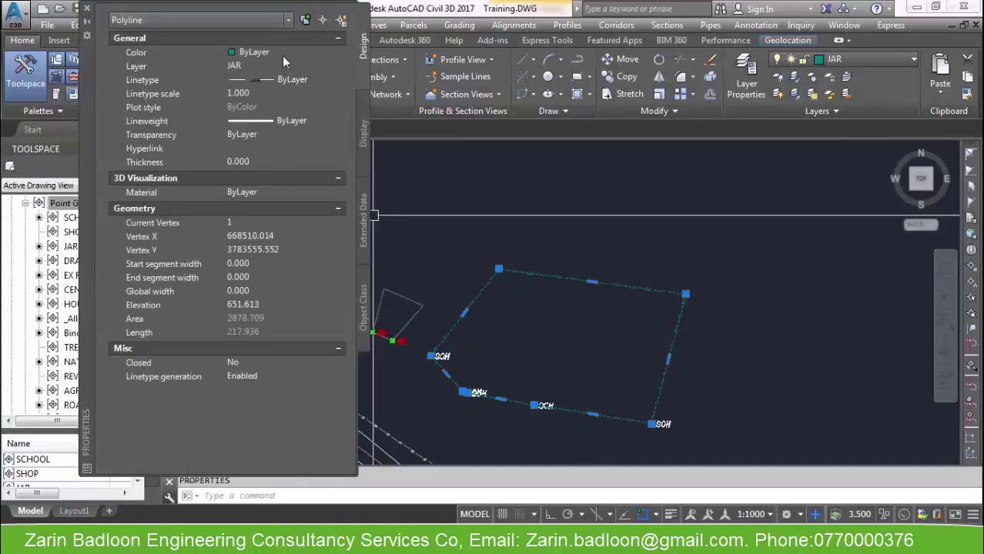
left_click(263, 68)
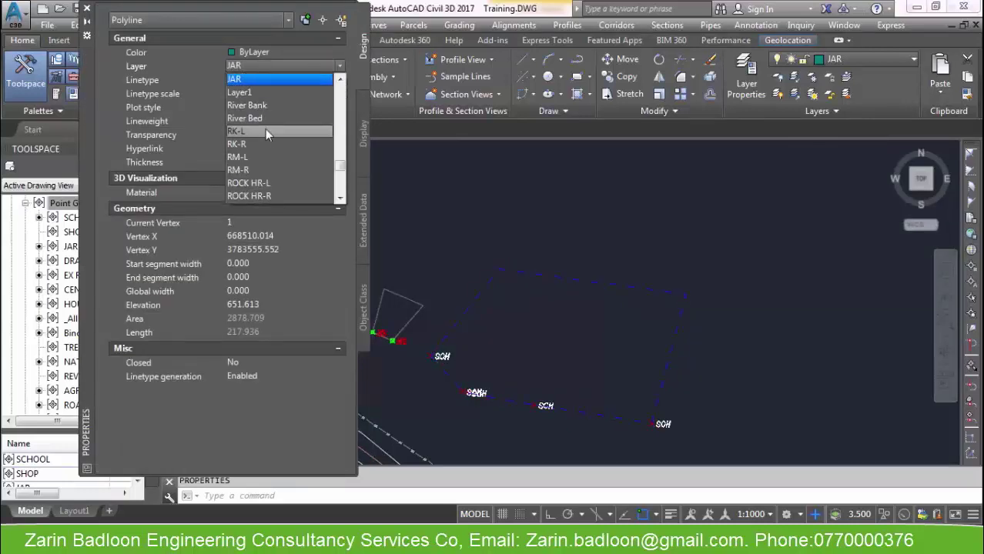
scroll(271, 159, "up", 2)
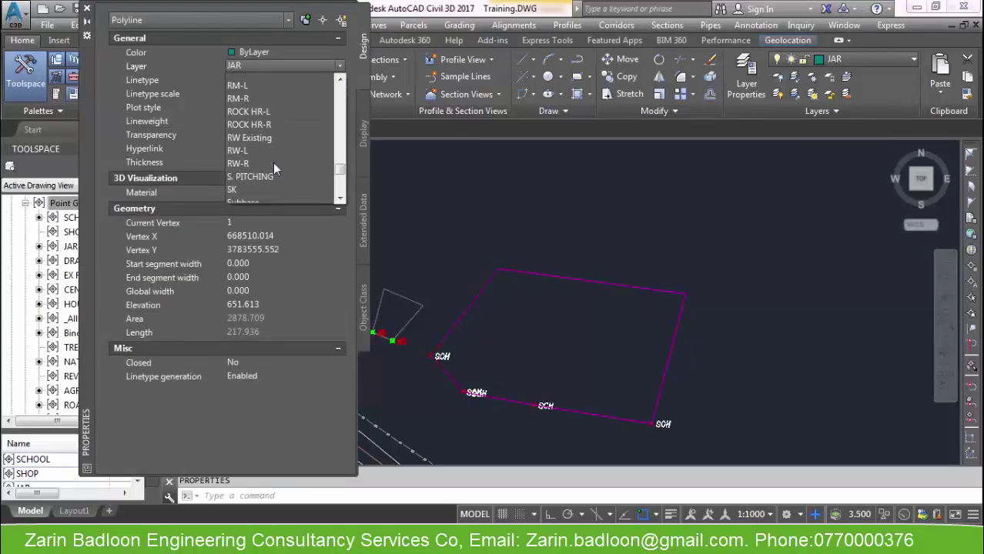
scroll(284, 152, "up", 3)
scroll(283, 146, "down", 2)
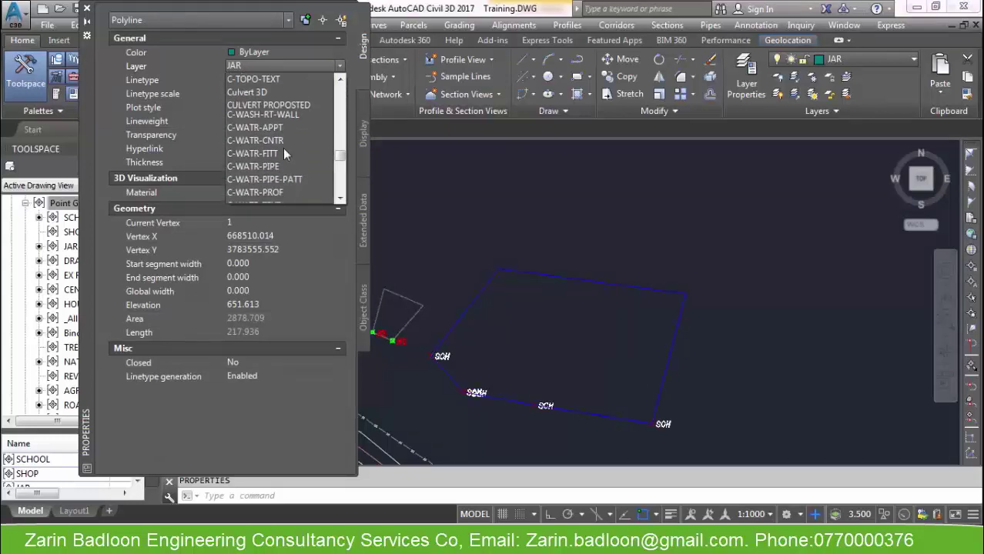
scroll(277, 151, "down", 1)
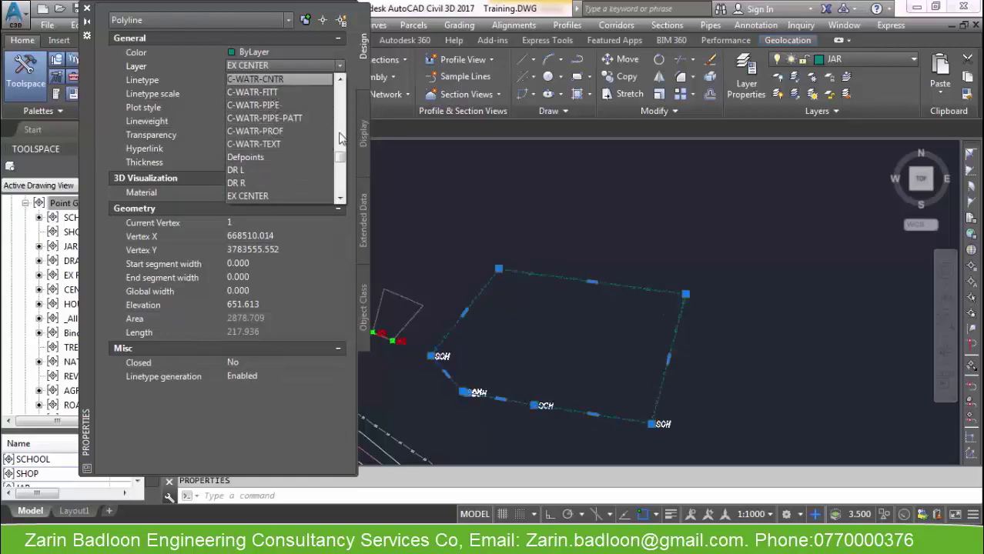
left_click(341, 199)
left_click(341, 200)
left_click(319, 195)
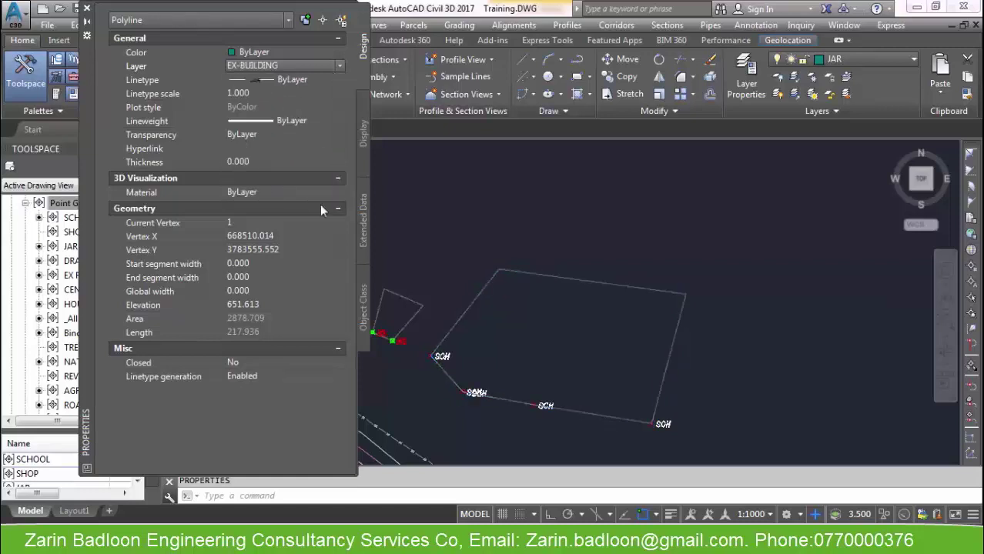
key("Escape")
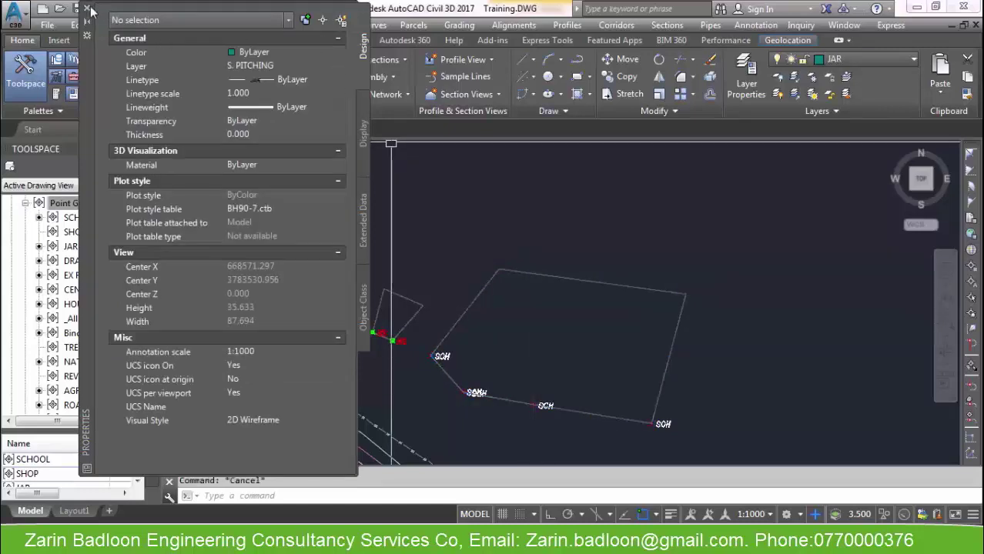
left_click(86, 12)
Step: Select the large house outline beside the road and extend the selection to all similar building outlines with Select Similar
scroll(492, 262, "down", 3)
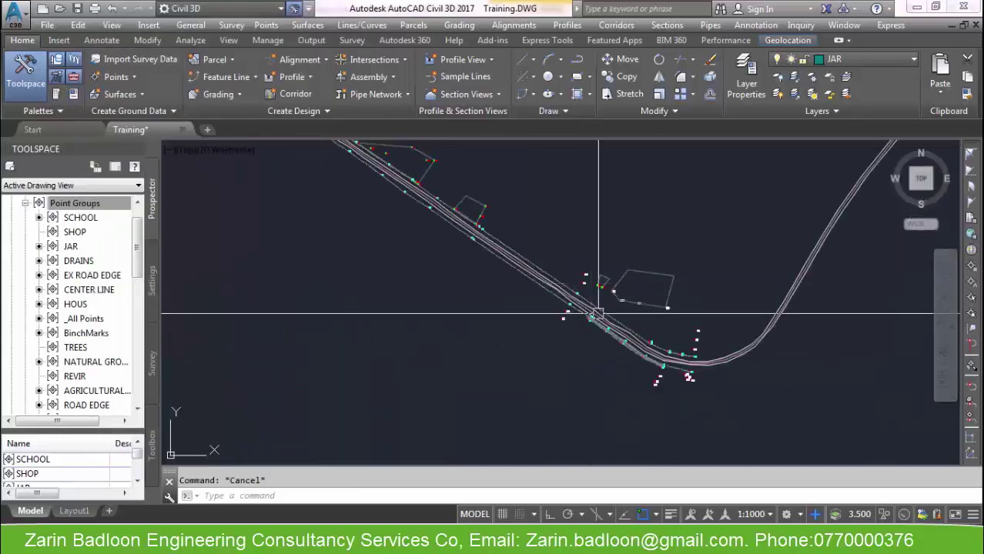
middle_click_drag(449, 222, 451, 222)
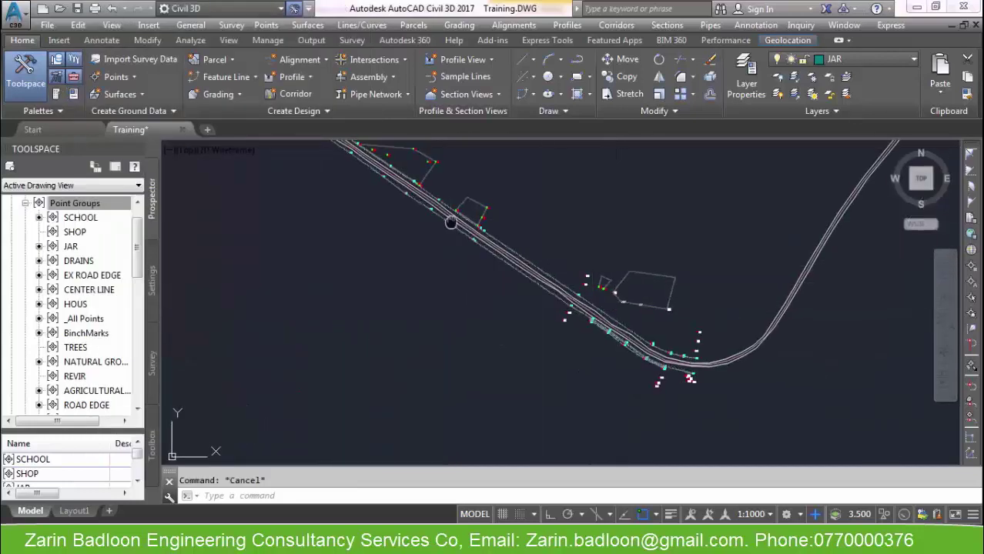
scroll(511, 259, "up", 5)
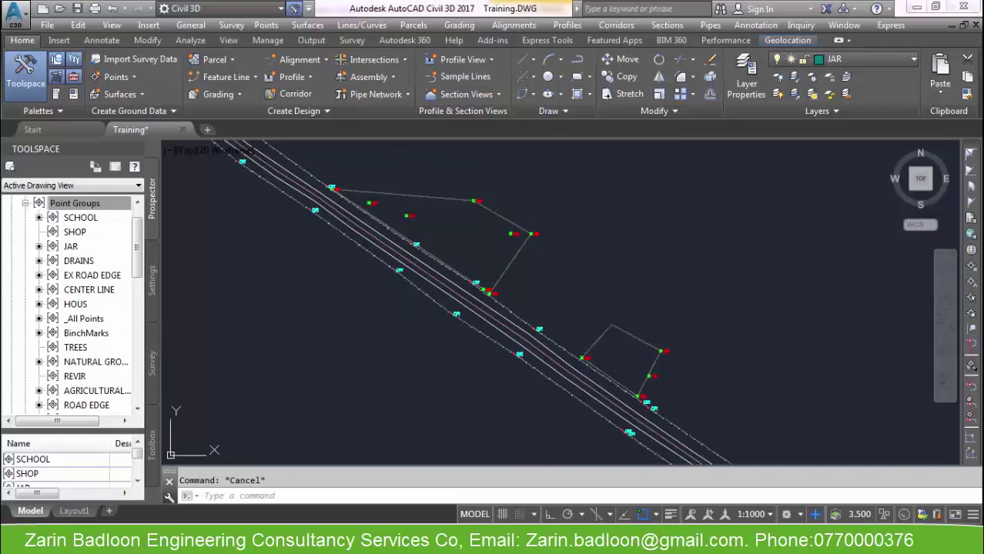
left_click(514, 260)
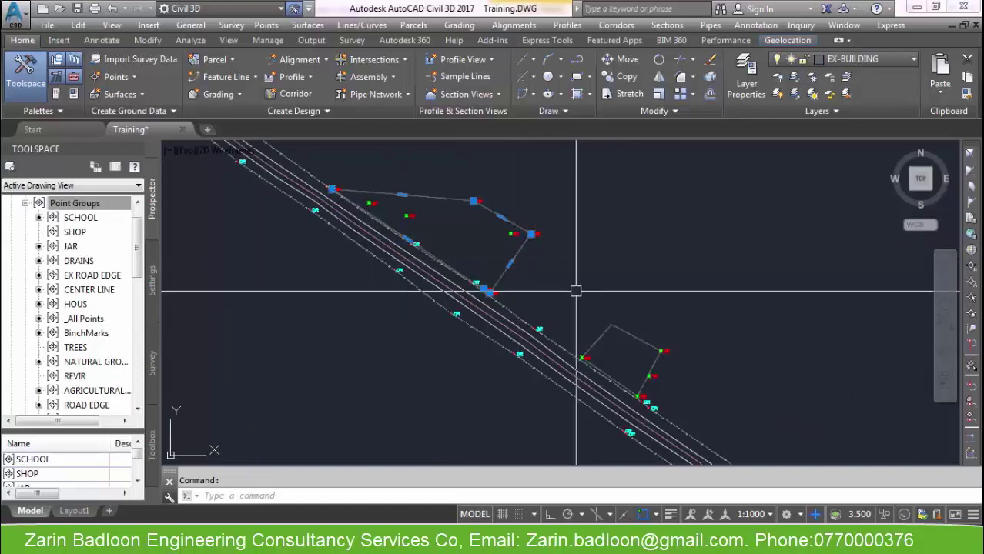
right_click(522, 251)
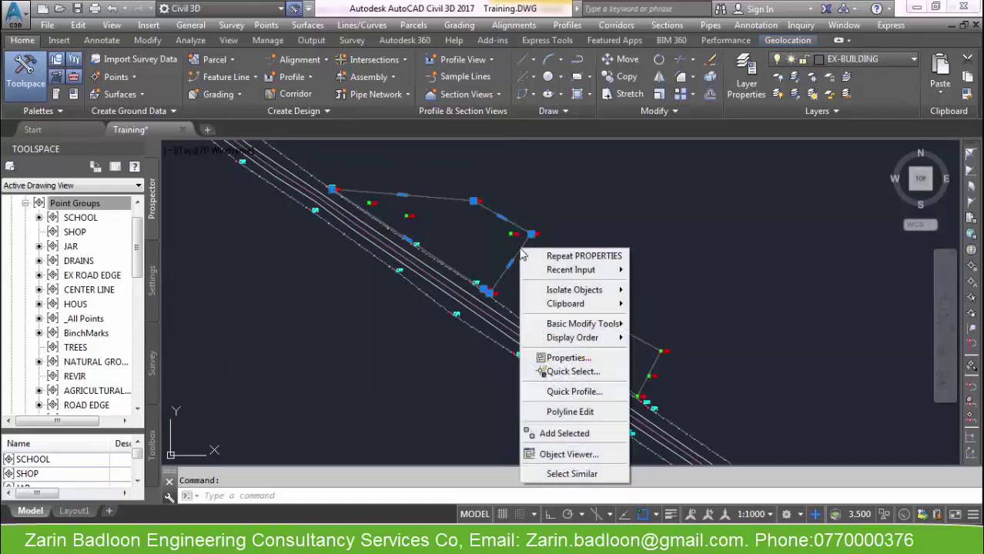
left_click(571, 474)
scroll(549, 376, "down", 2)
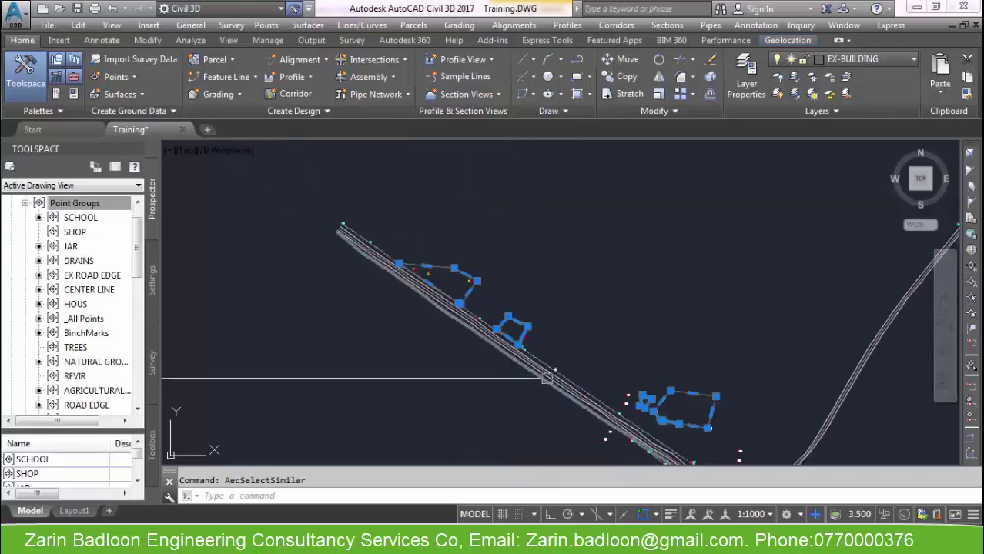
Step: Remove the school outline from the selected building outlines with a crossing window over its east edge
scroll(670, 254, "down", 3)
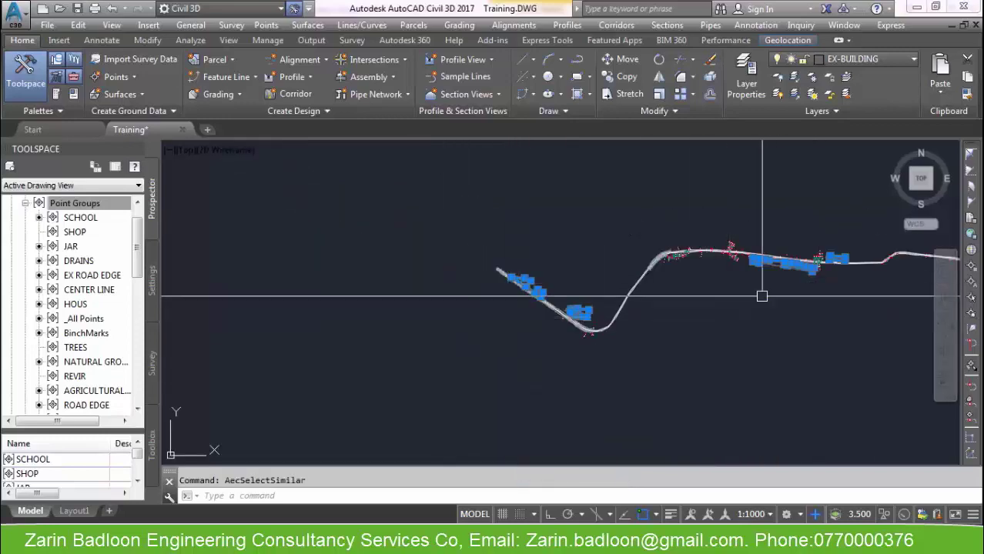
scroll(763, 296, "up", 5)
scroll(770, 270, "down", 4)
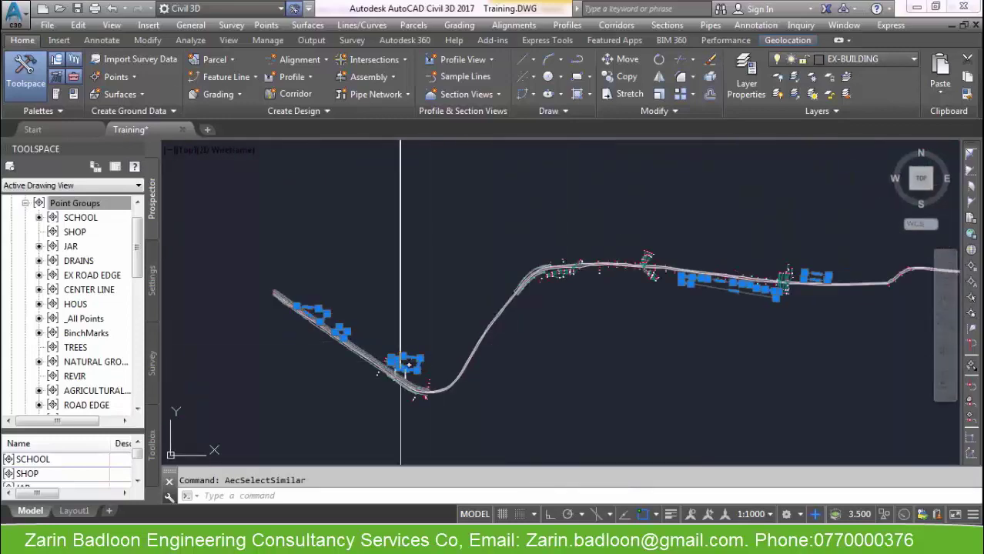
scroll(400, 365, "up", 5)
left_click(736, 269)
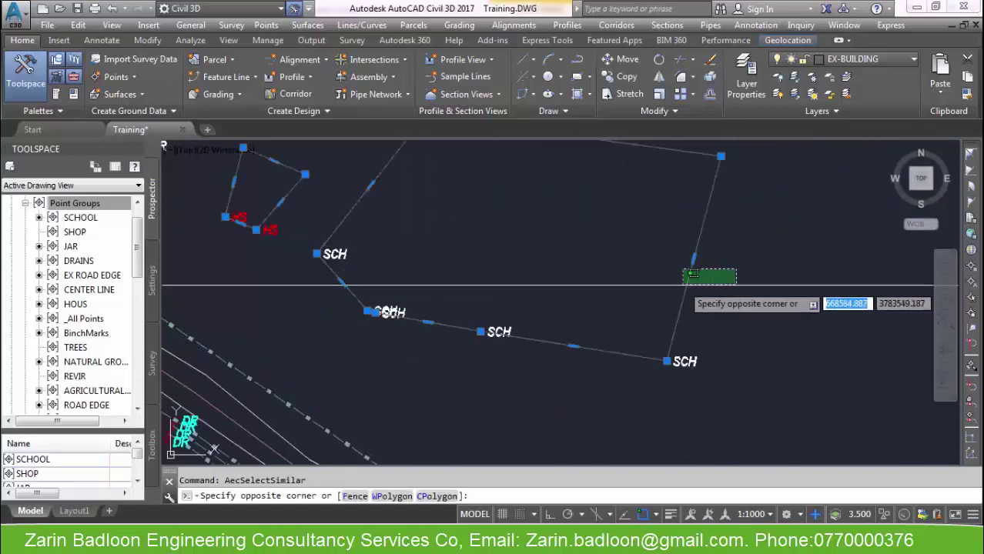
scroll(717, 292, "down", 5)
left_click(477, 308)
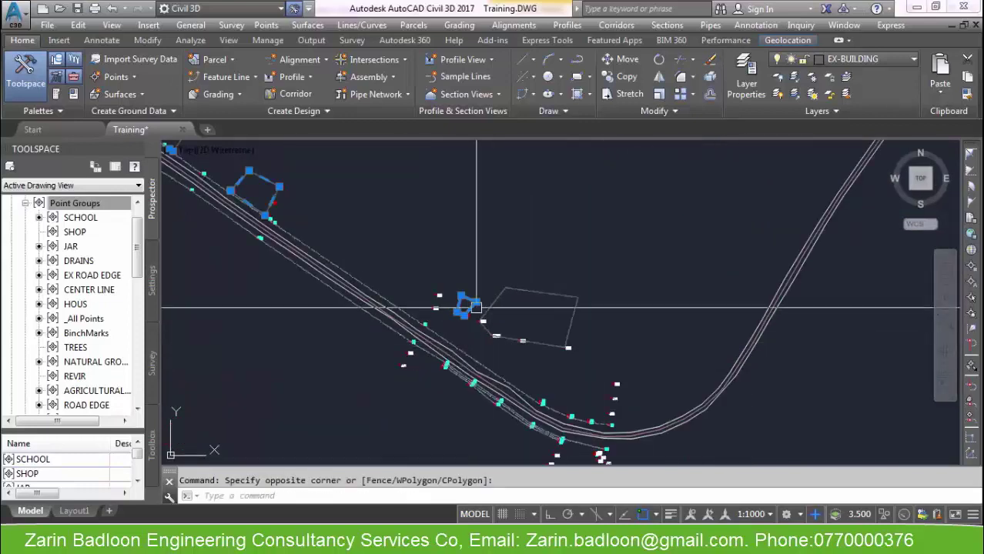
Step: Start Create Parcel from Objects on the selected house outlines
middle_click_drag(384, 257, 482, 318)
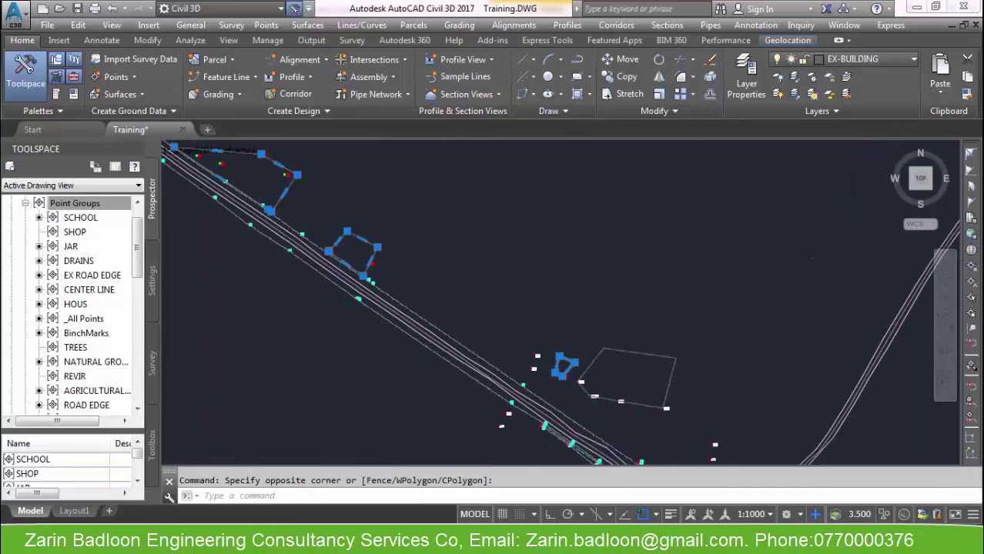
left_click(231, 61)
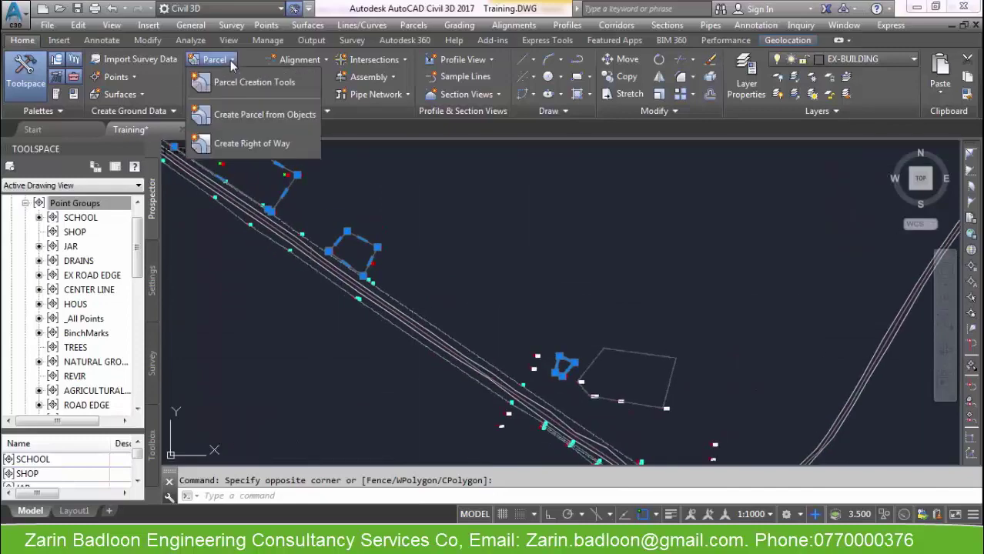
left_click(259, 116)
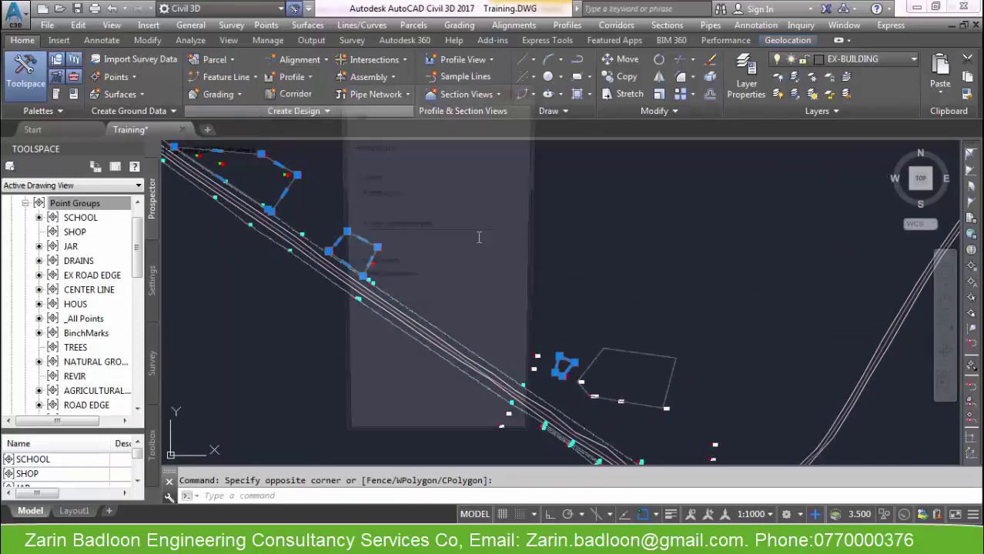
left_click(414, 159)
left_click(402, 159)
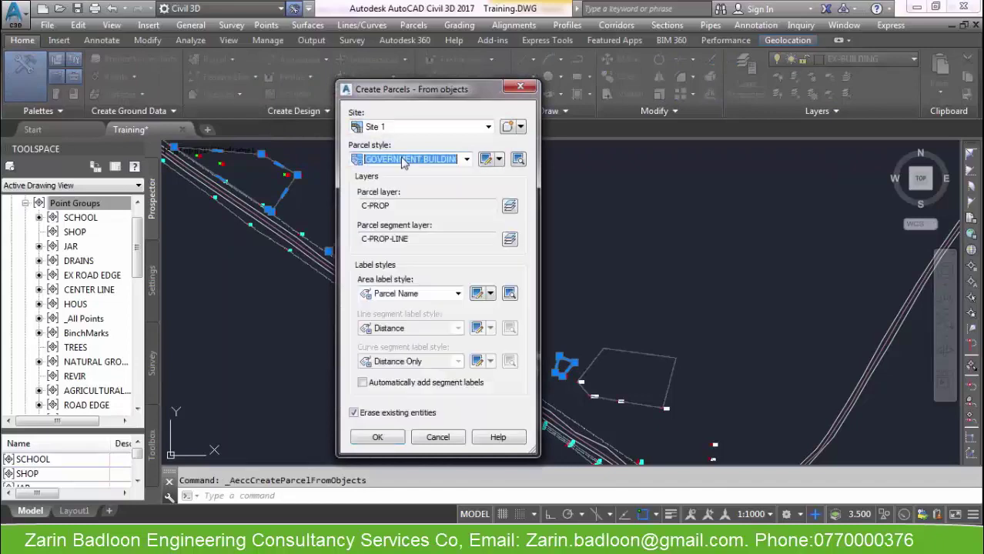
left_click(495, 161)
left_click(518, 190)
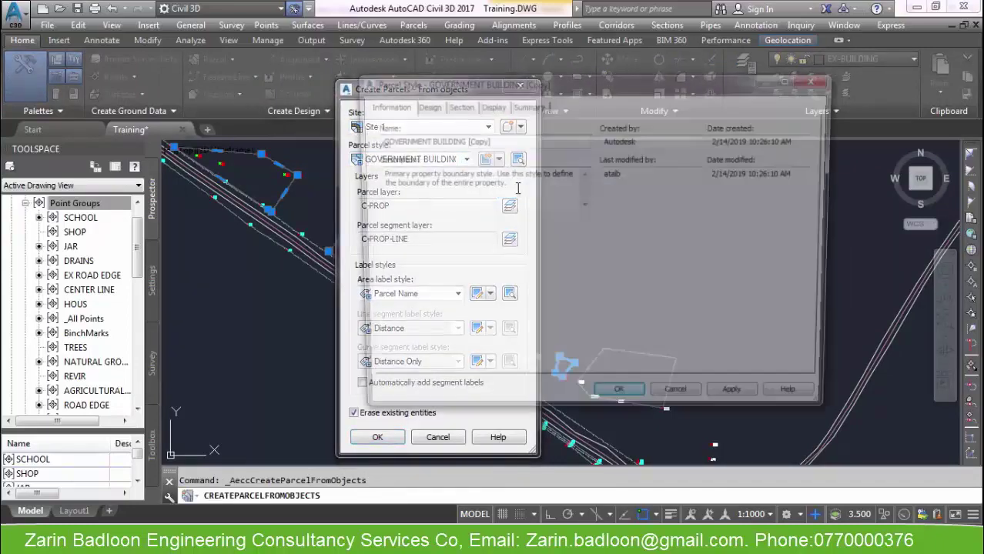
left_click_drag(508, 143, 327, 154)
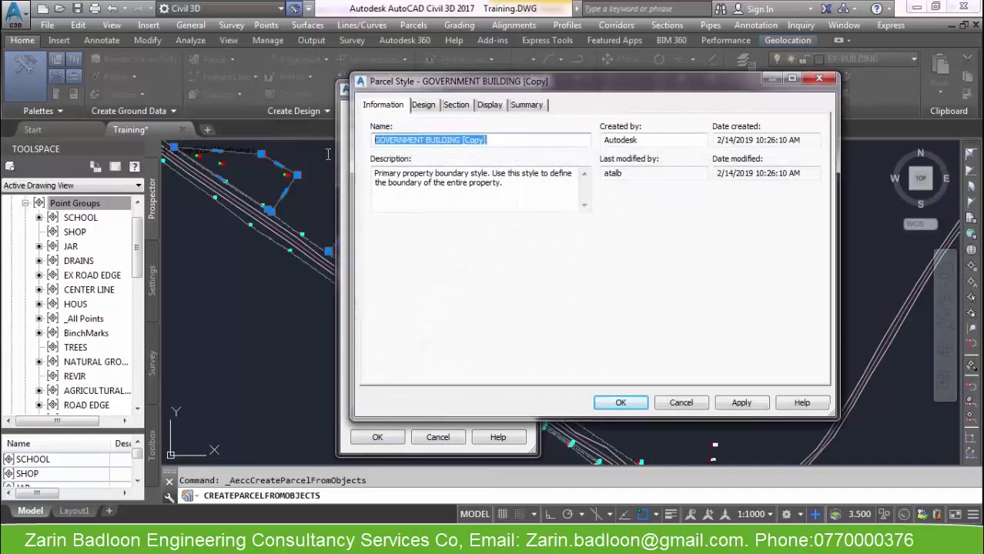
left_click(423, 105)
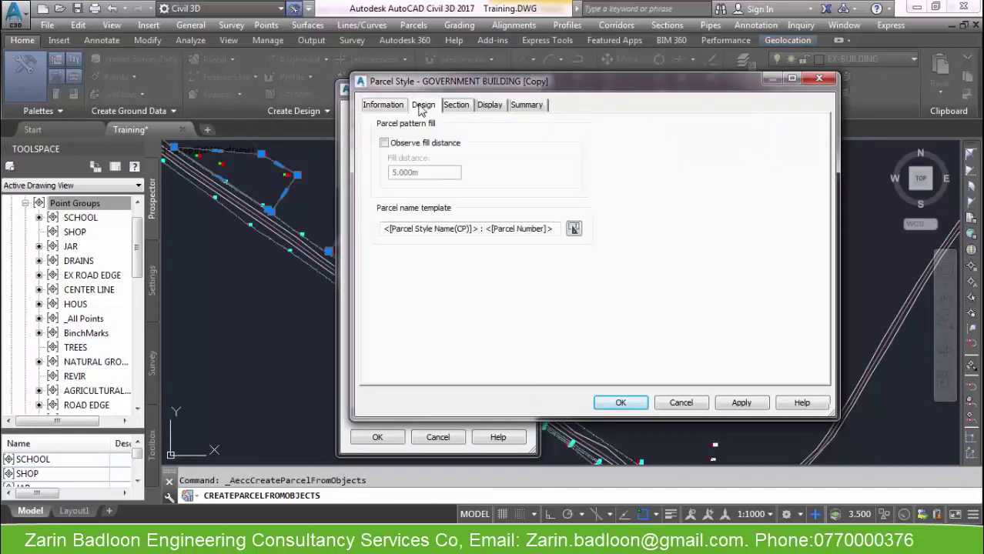
left_click(383, 143)
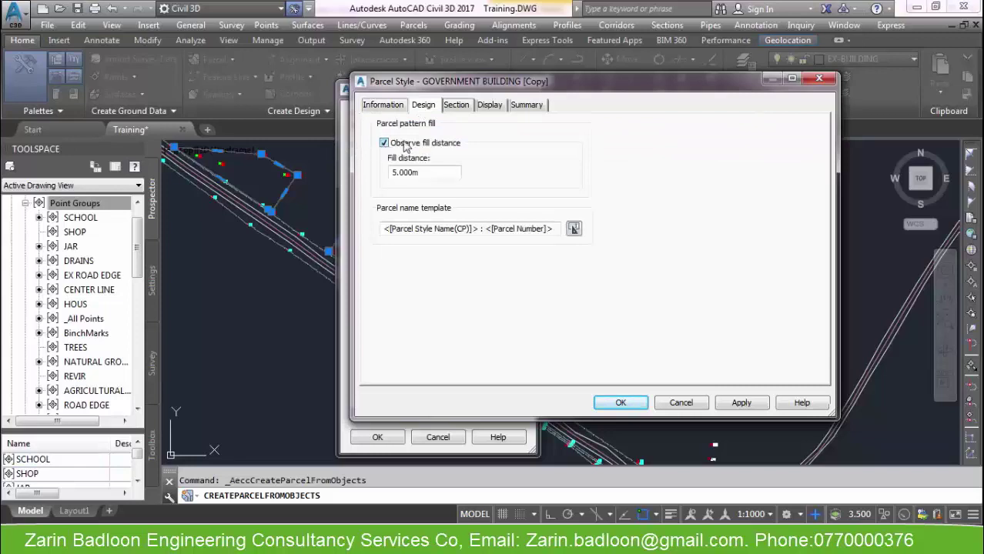
left_click(459, 105)
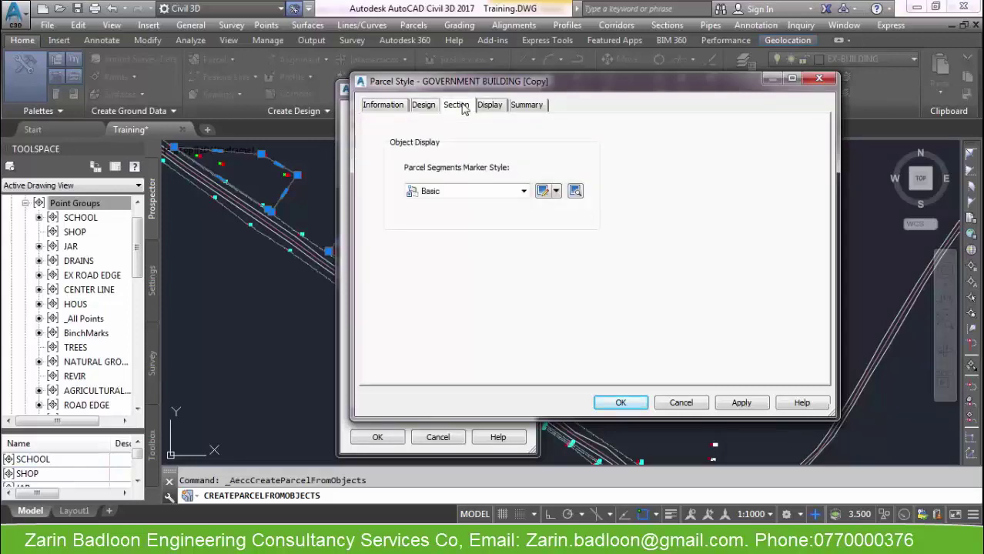
left_click(491, 108)
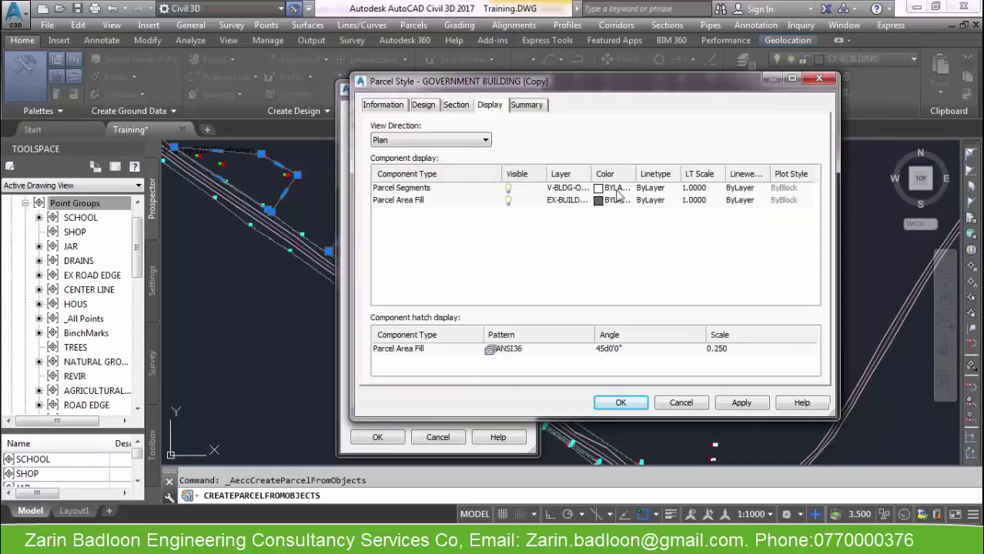
left_click(681, 403)
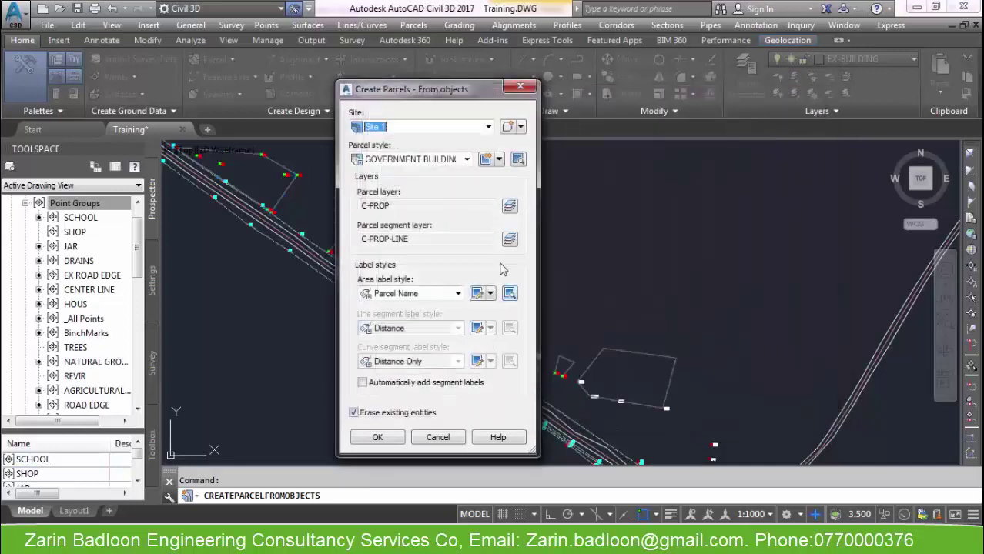
Step: Create parcels in Site 1 from the selected house outlines using the HOUSES parcel style
left_click(467, 159)
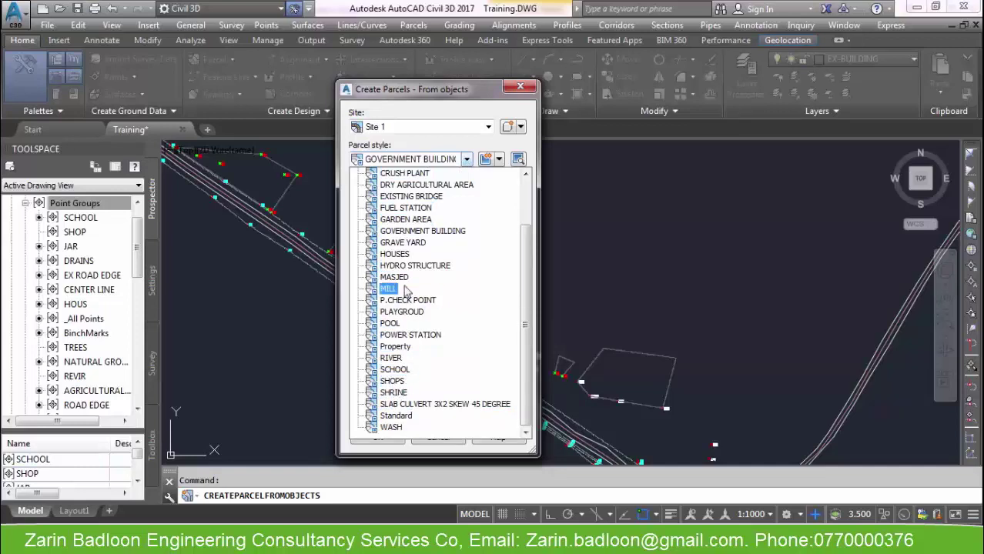
scroll(397, 289, "up", 2)
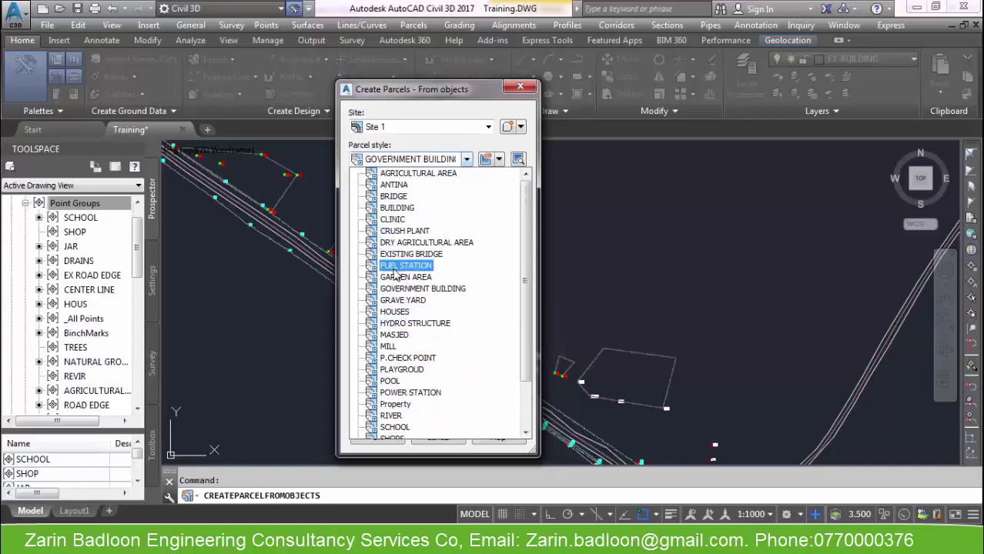
left_click(395, 312)
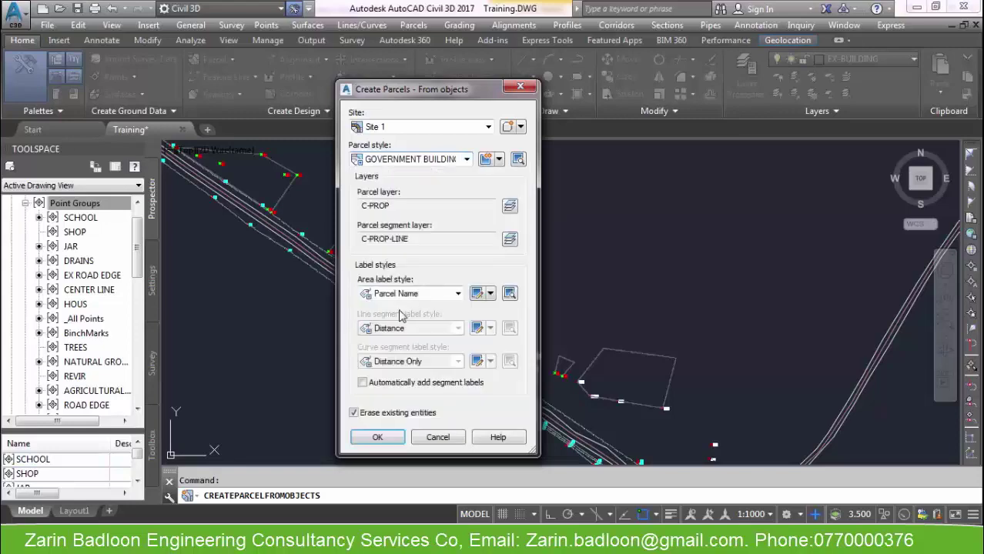
left_click(394, 443)
scroll(259, 187, "up", 3)
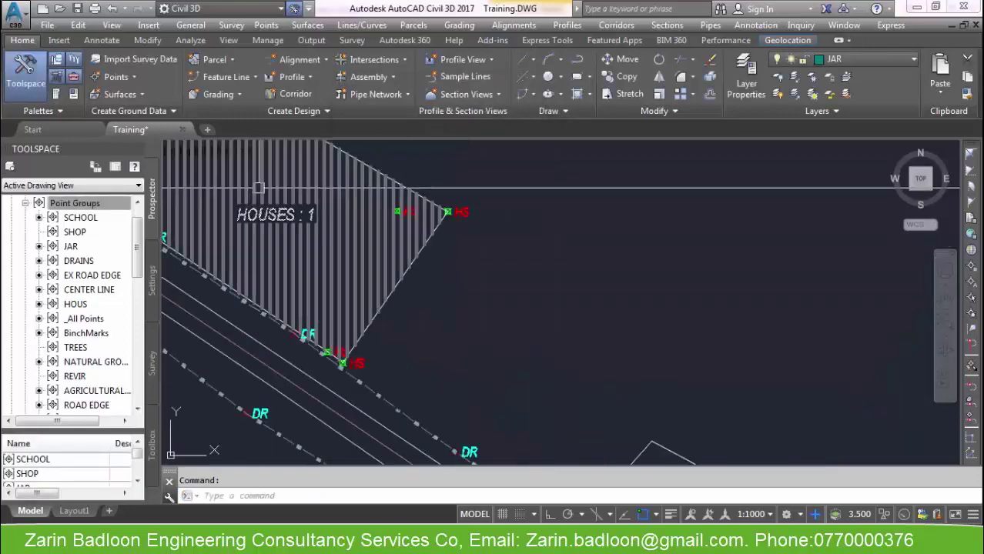
Step: Examine the new house parcels along the road, comparing their fills, labels and the small unhatched outline's parcel segment details
scroll(273, 215, "down", 5)
scroll(556, 405, "up", 4)
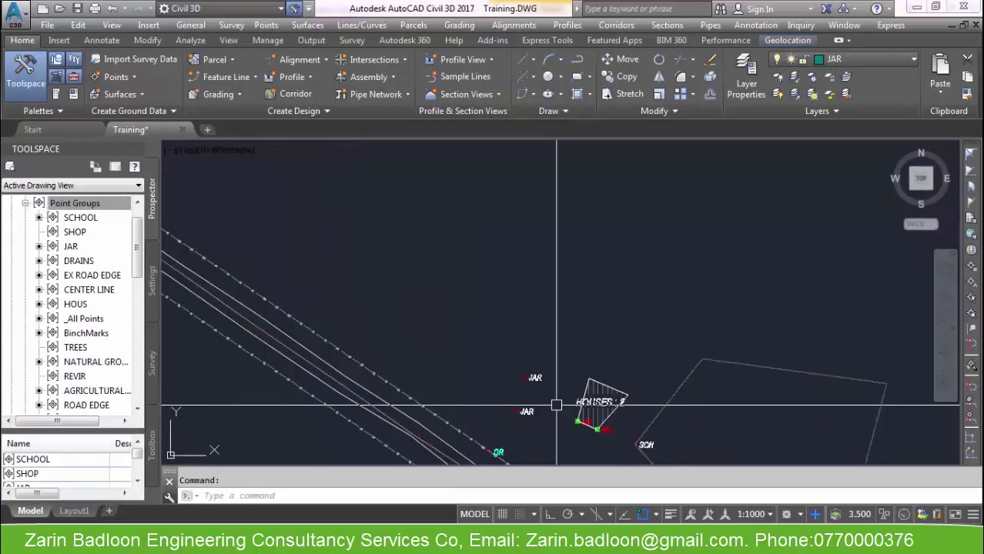
scroll(556, 405, "down", 4)
scroll(354, 273, "up", 5)
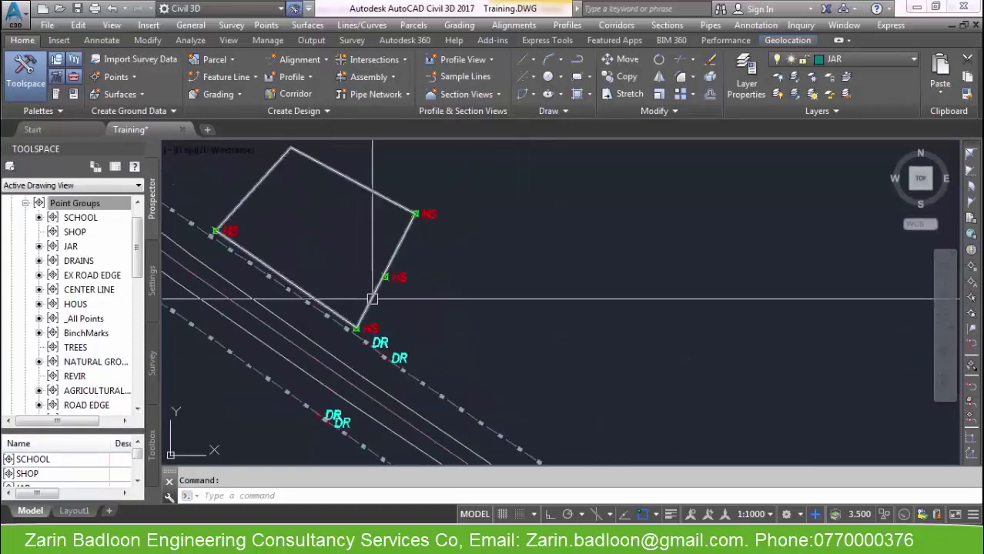
scroll(347, 240, "down", 6)
scroll(490, 323, "up", 4)
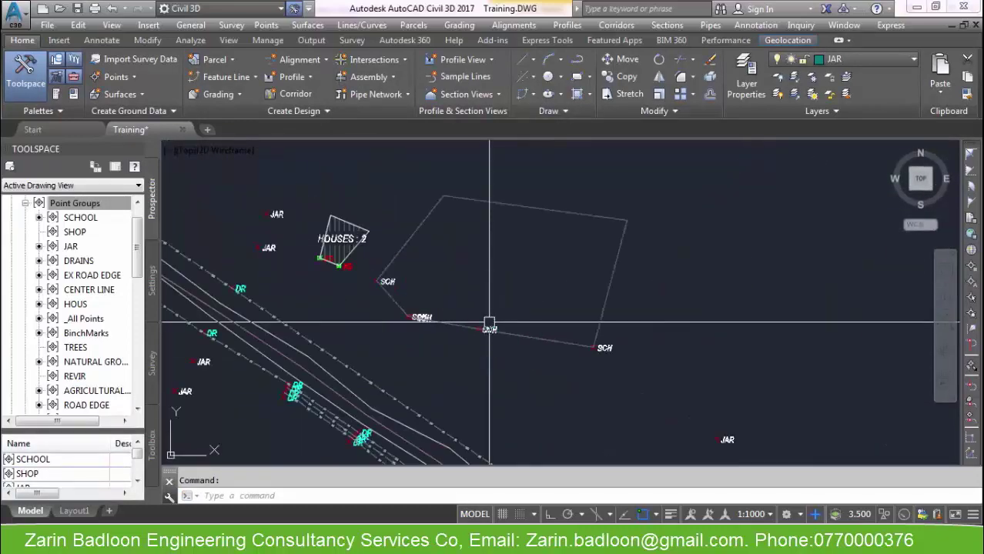
scroll(490, 323, "down", 5)
scroll(278, 187, "up", 5)
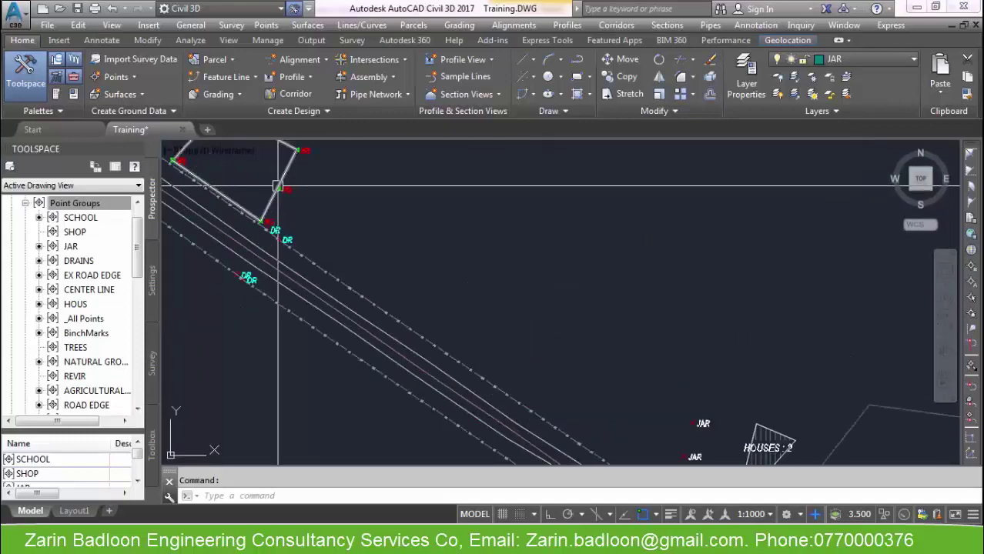
scroll(292, 198, "up", 3)
scroll(455, 257, "down", 5)
scroll(402, 220, "up", 4)
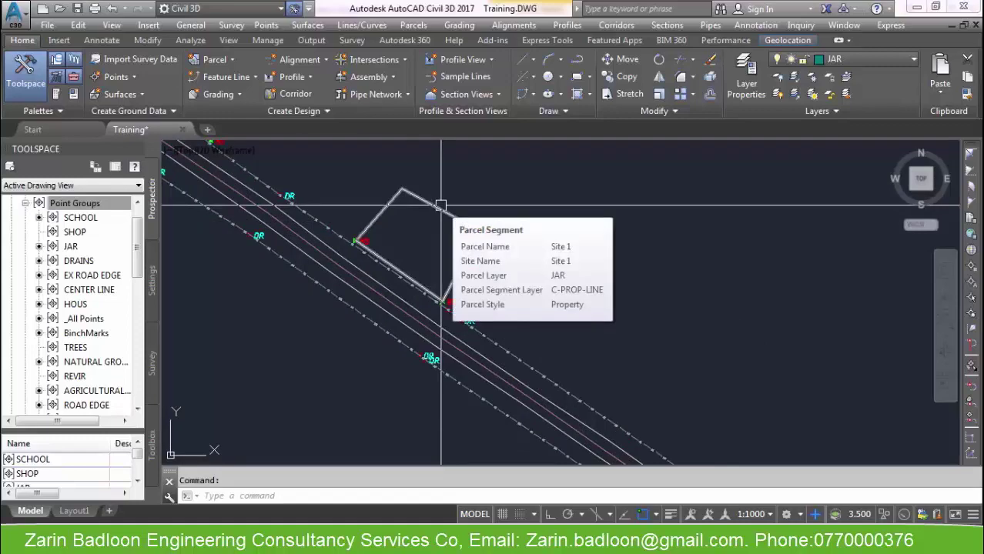
scroll(587, 302, "down", 4)
scroll(588, 301, "up", 3)
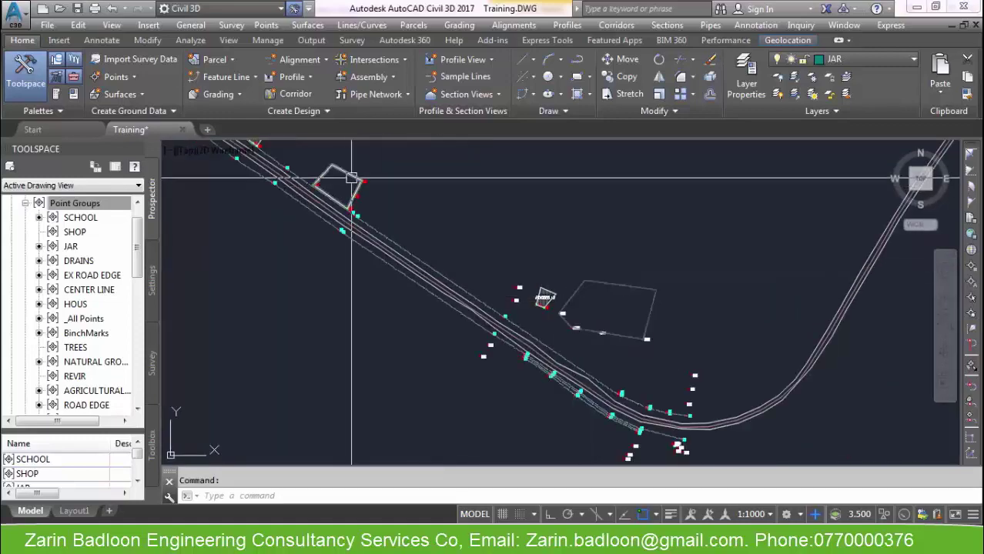
left_click(353, 201)
key("Escape")
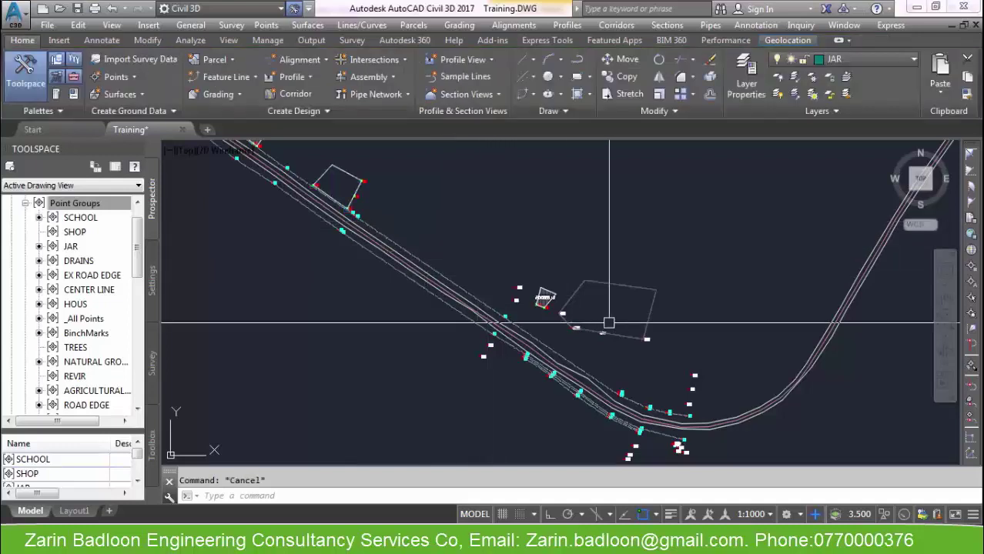
Step: Start Create Parcel from Objects on the school outline and bring up the available parcel styles
scroll(617, 214, "up", 4)
left_click(675, 222)
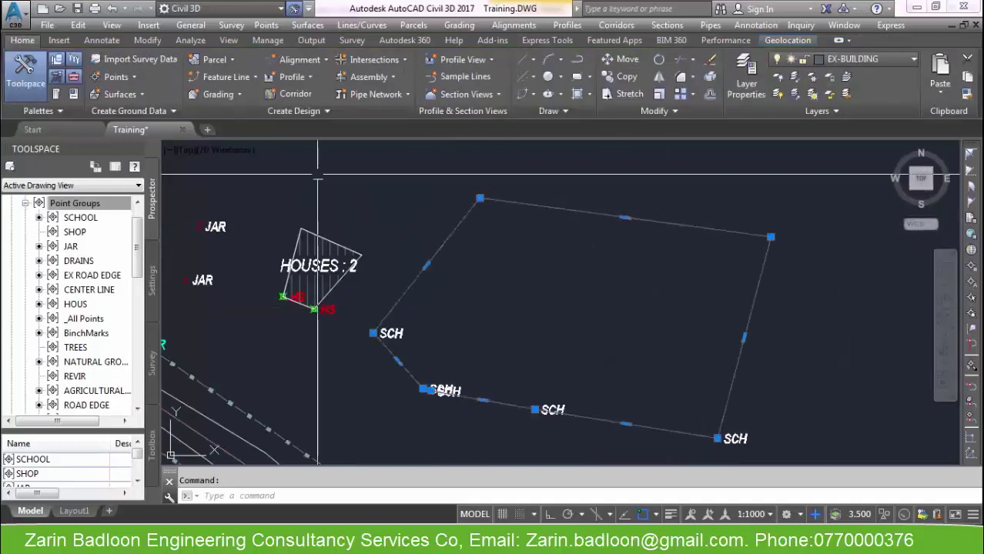
left_click(229, 60)
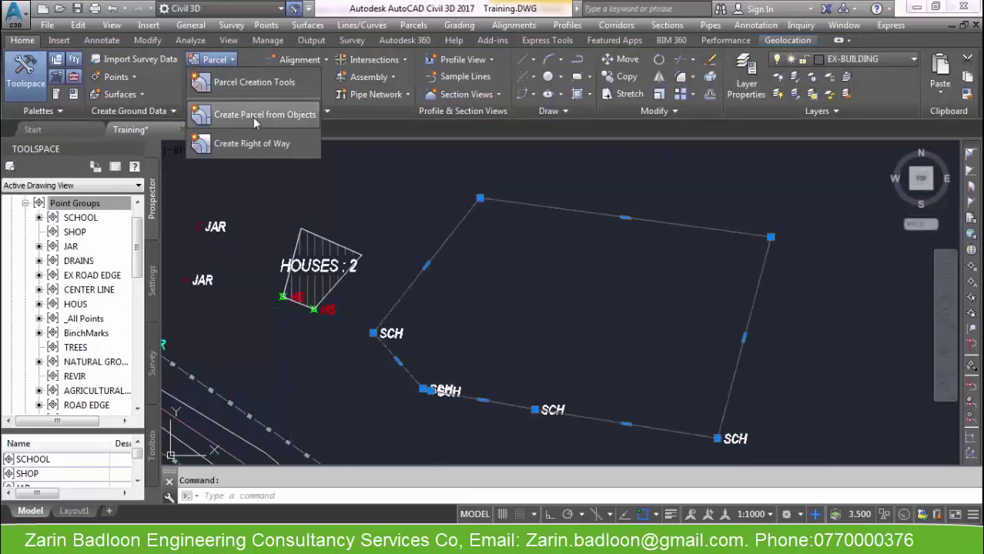
left_click(253, 117)
left_click(465, 159)
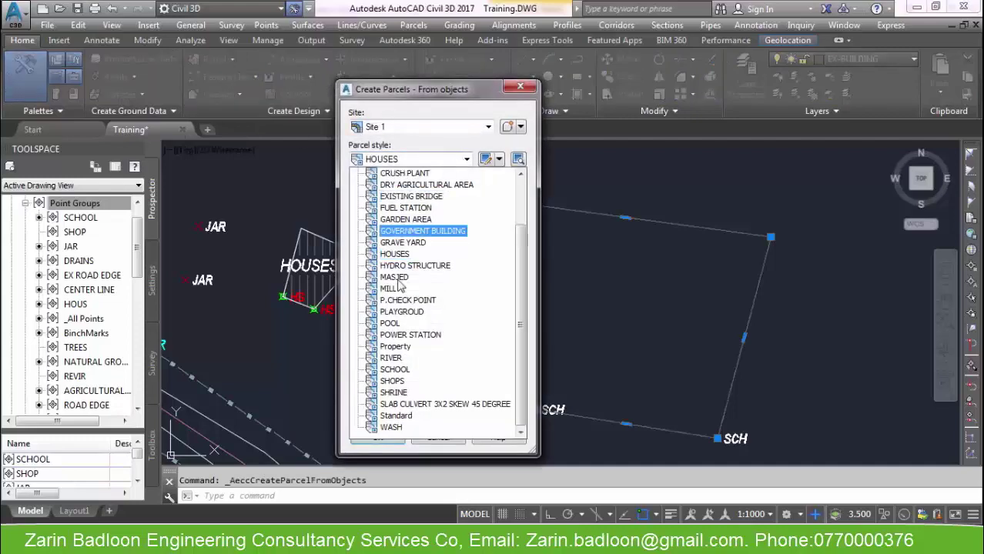
Step: Inspect the HOUSES parcel style's area fill pattern, angle and scale, browse the available hatch patterns, and leave the style unchanged
left_click(498, 159)
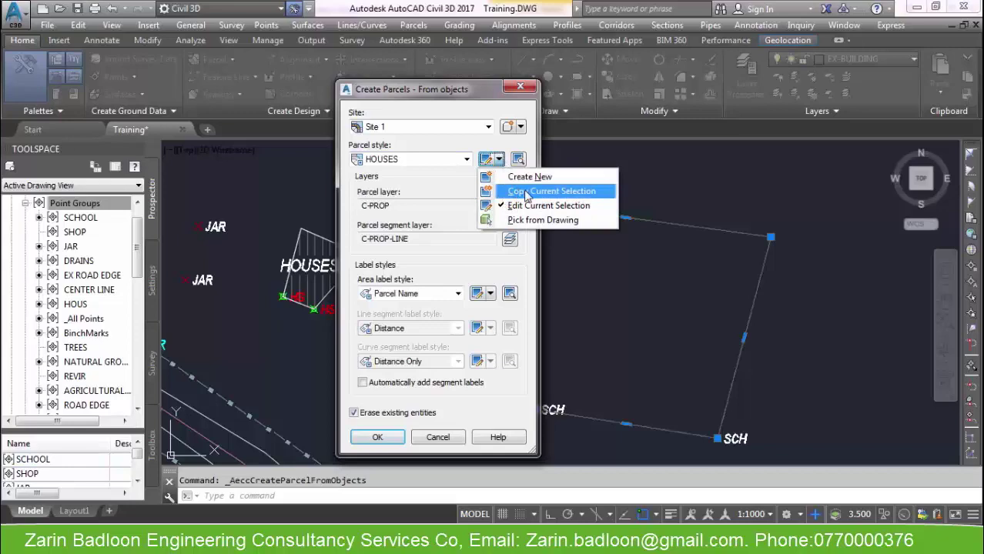
left_click(546, 205)
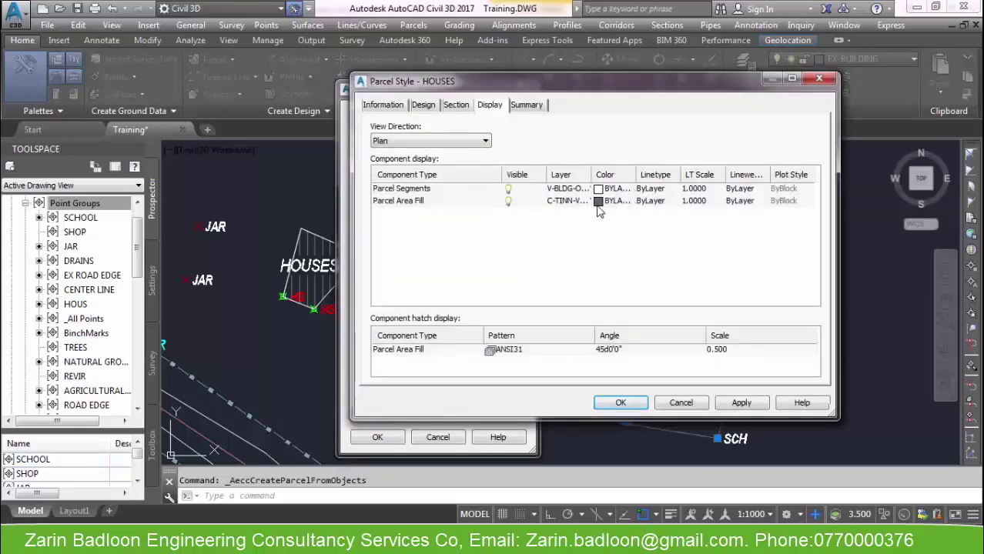
left_click(609, 351)
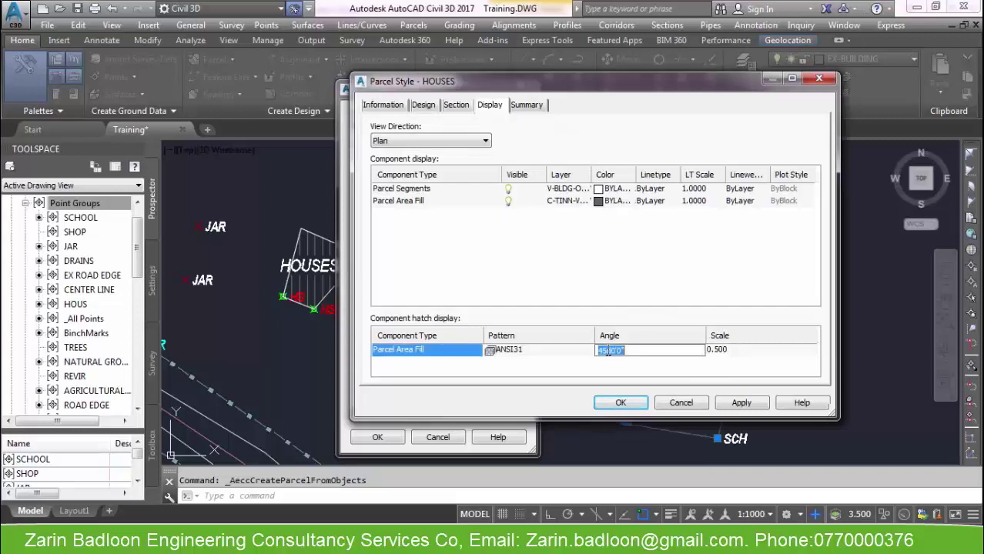
left_click(722, 353)
left_click(529, 352)
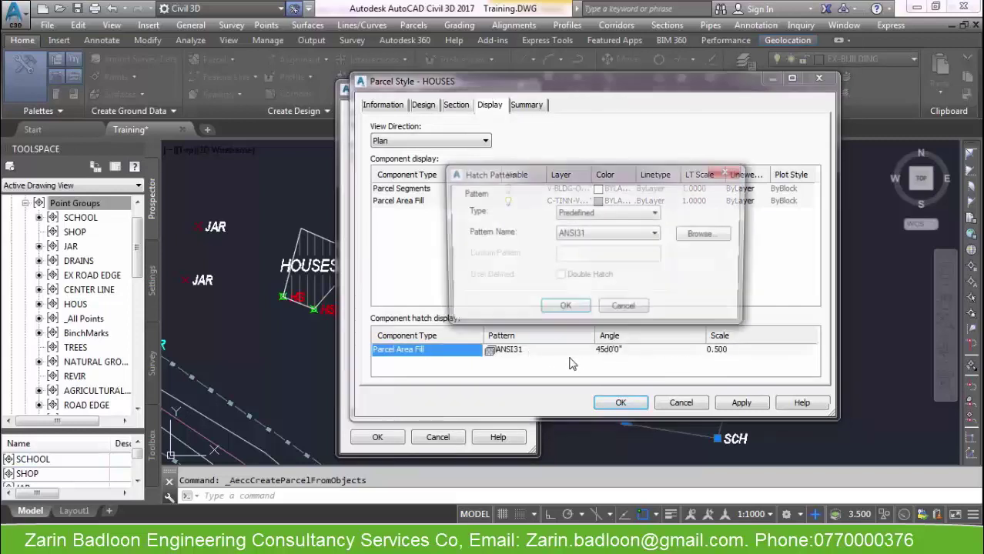
left_click(707, 235)
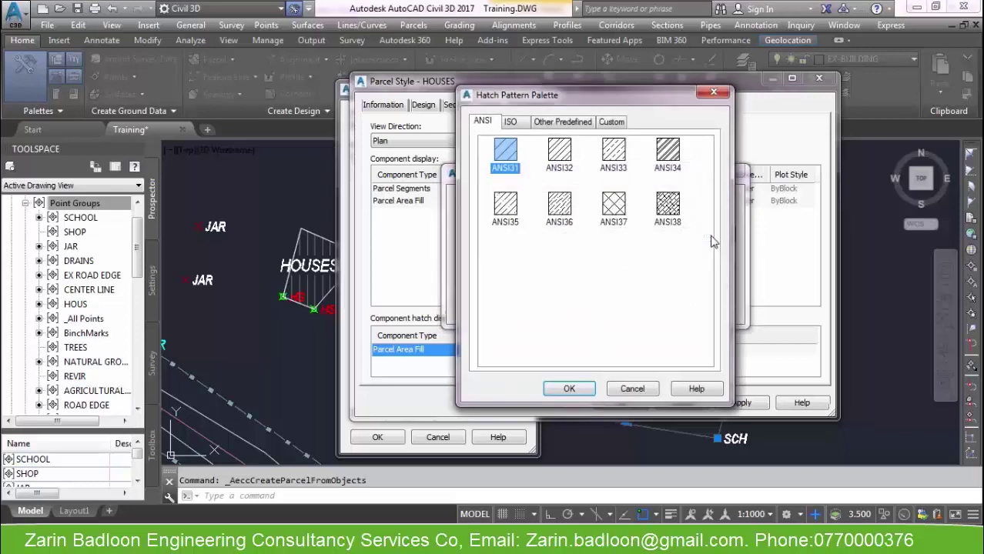
left_click(560, 124)
left_click(520, 125)
left_click(612, 123)
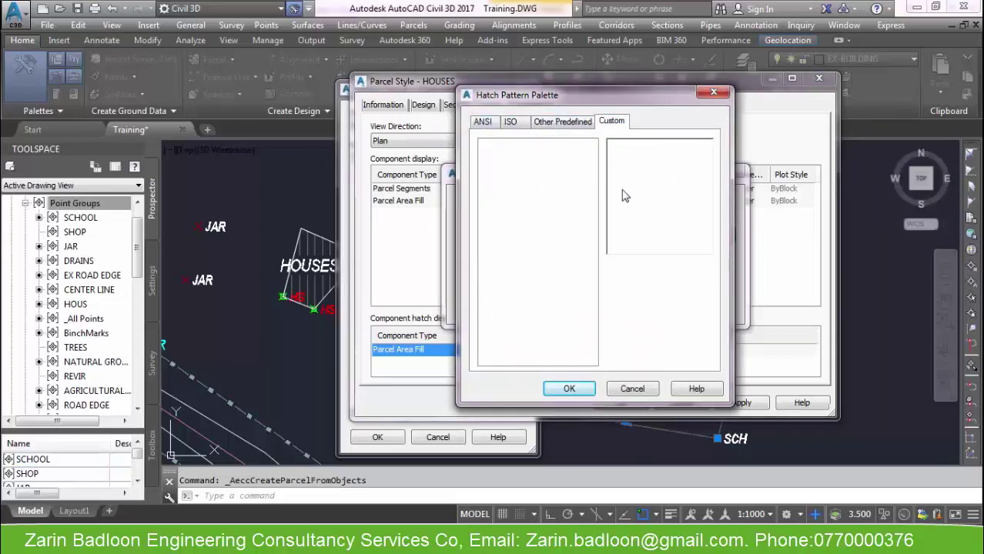
left_click(633, 390)
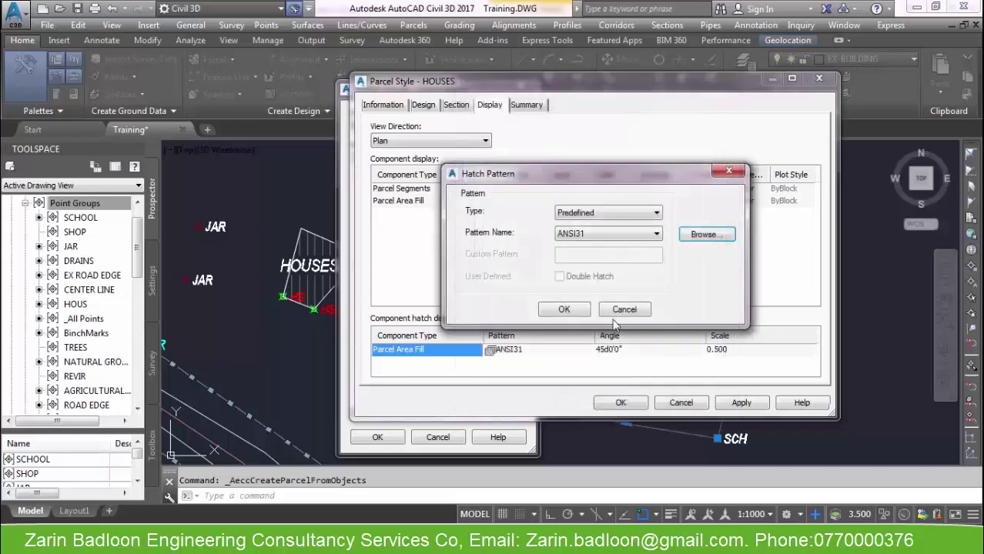
left_click(620, 311)
left_click(679, 403)
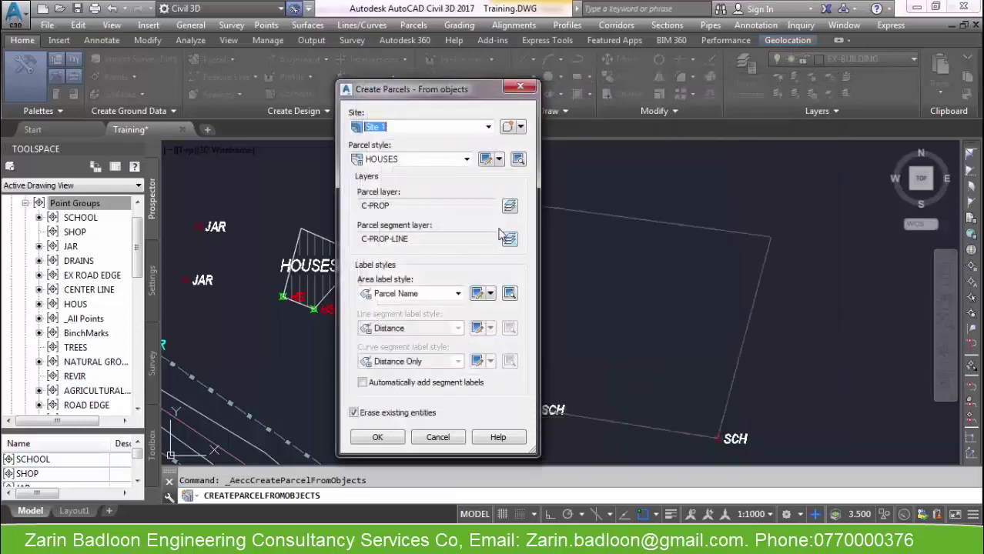
Step: Create a parcel in Site 1 from the school outline using the SCHOOL parcel style, checking the style's display settings first
left_click(467, 159)
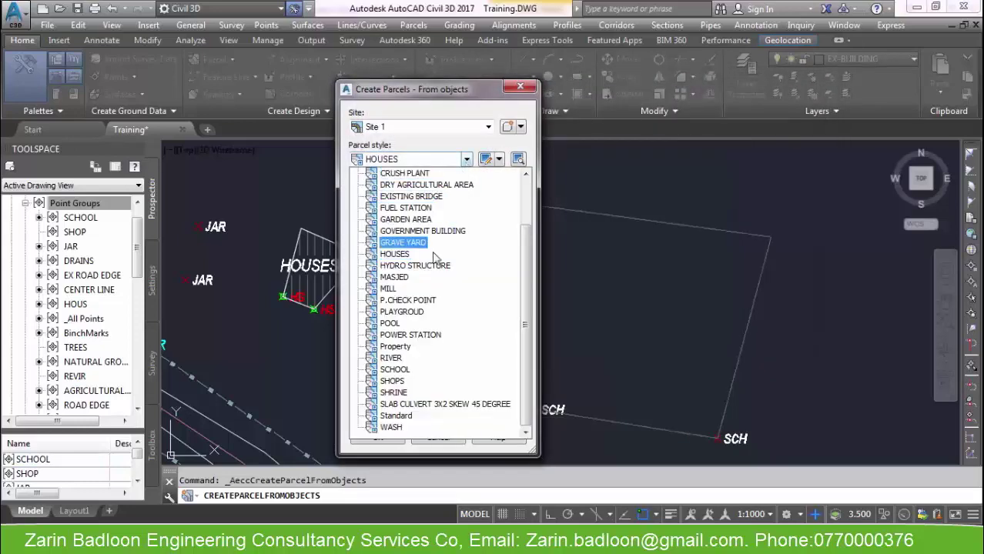
left_click(400, 369)
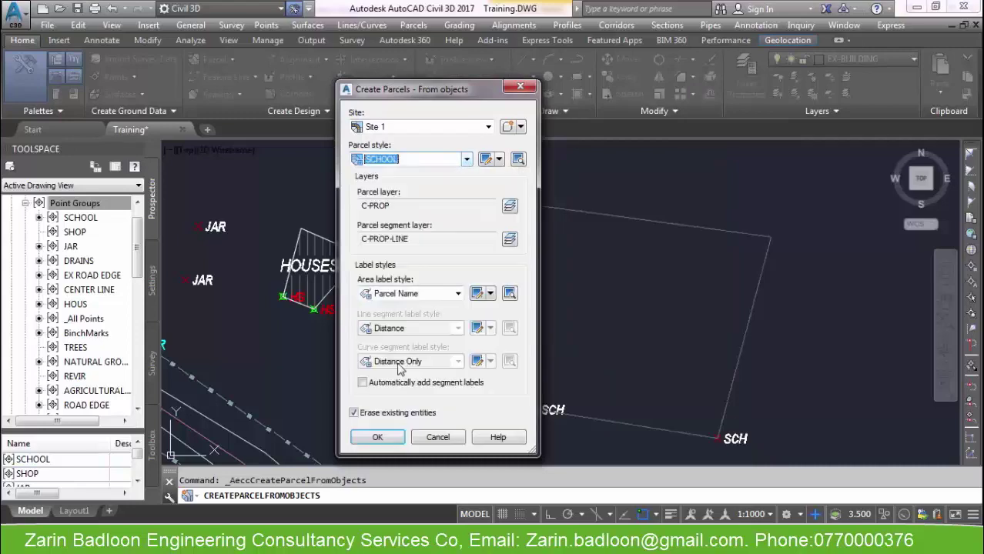
left_click(492, 159)
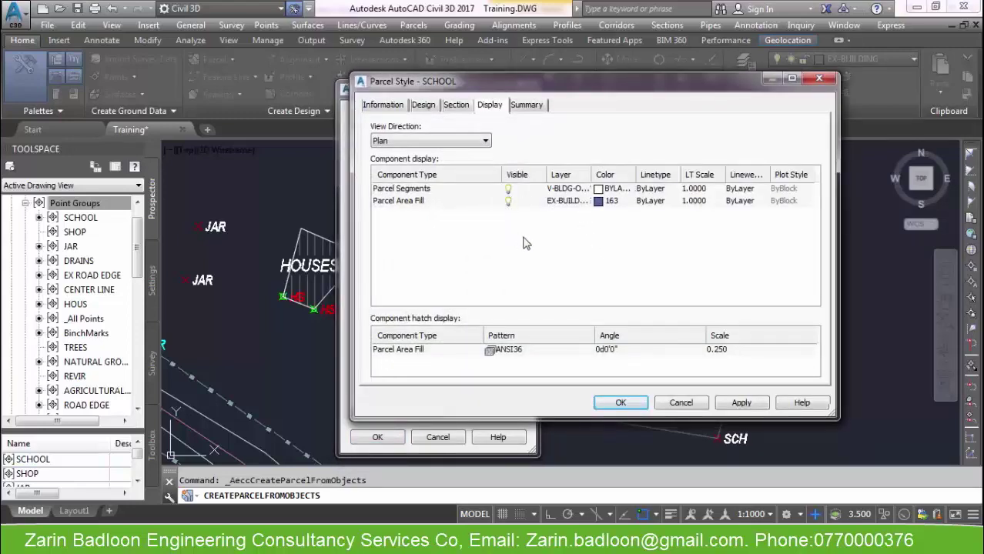
left_click(621, 402)
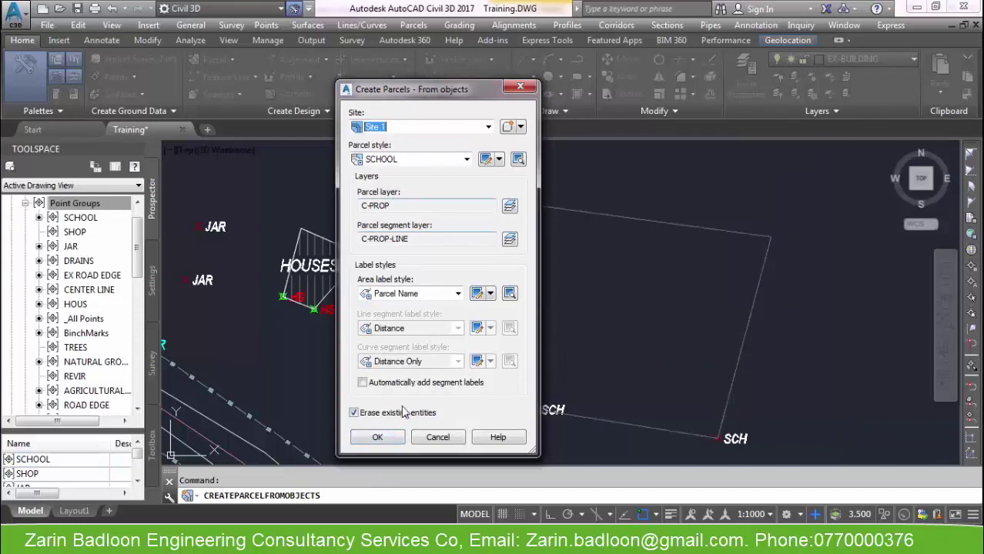
left_click(377, 437)
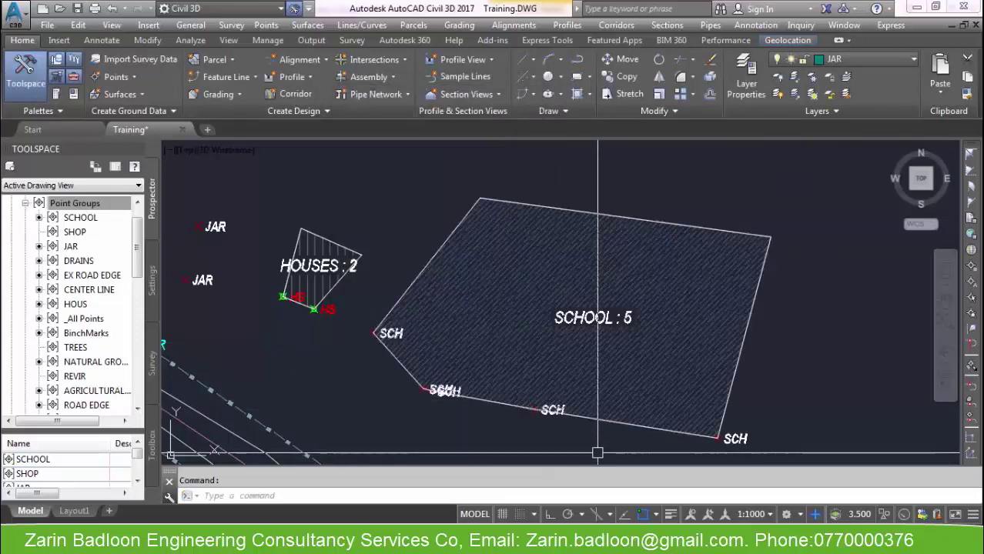
Step: Turn on Observe fill distance for the pattern fill in the school parcel's style
left_click(593, 318)
right_click(667, 319)
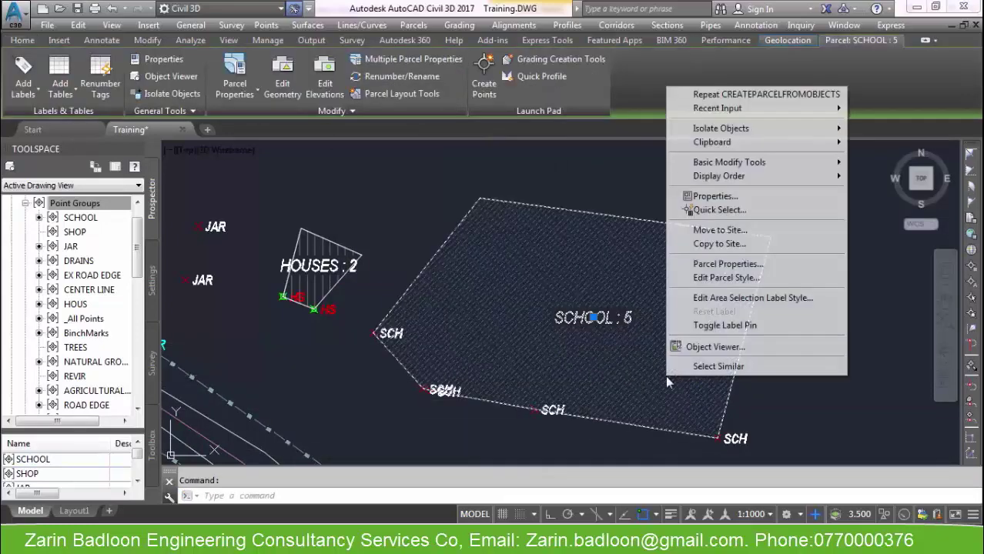
left_click(715, 278)
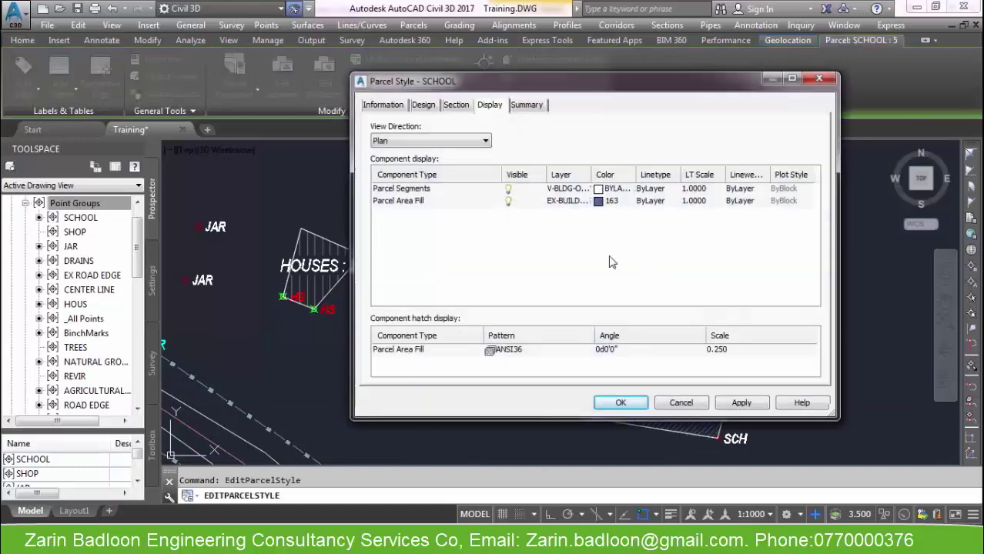
left_click(424, 105)
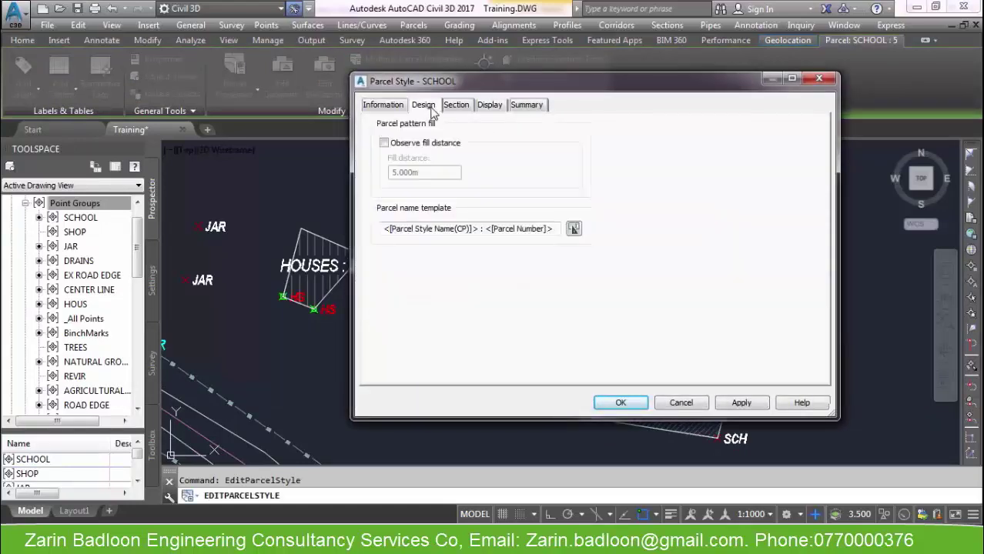
left_click(404, 145)
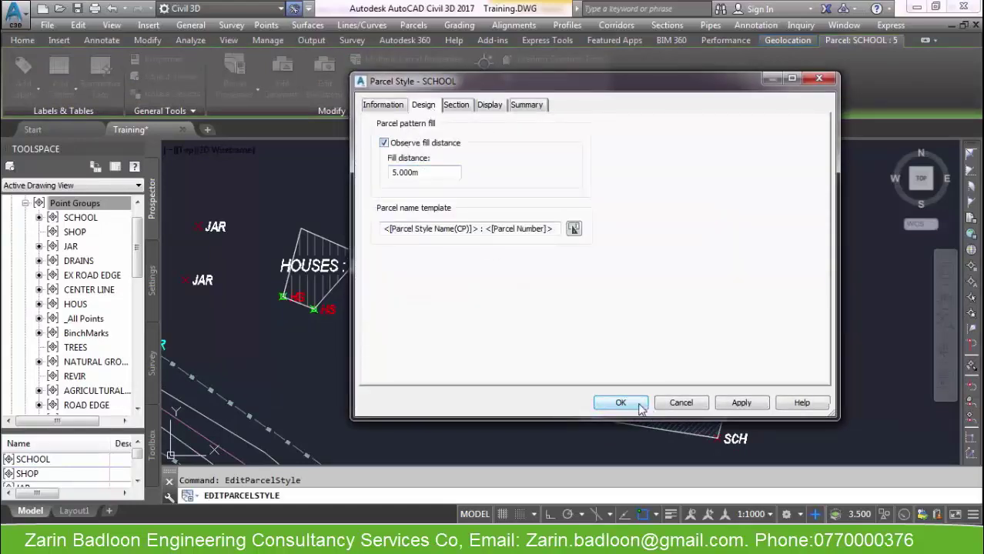
left_click(639, 405)
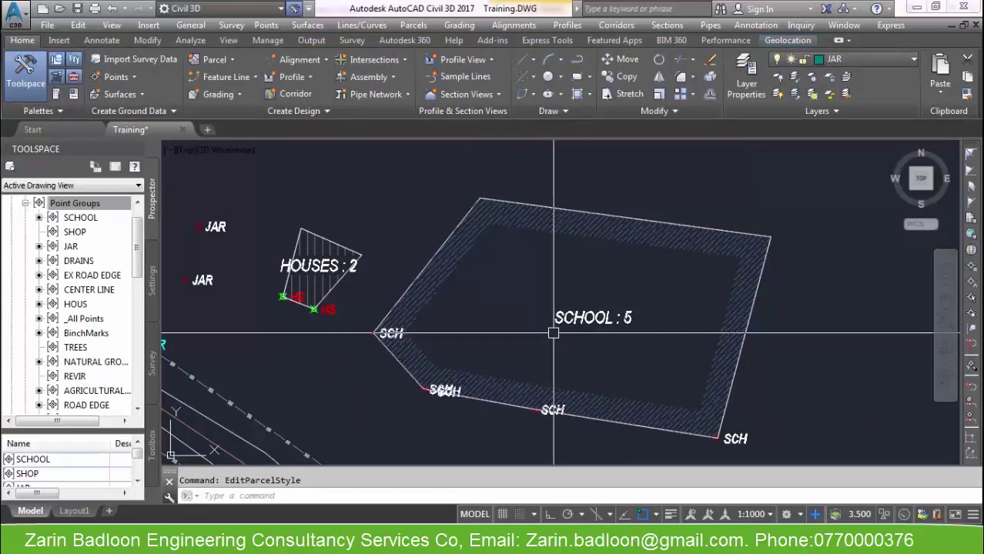
Step: Turn off Observe fill distance in the school parcel's style
scroll(405, 300, "down", 6)
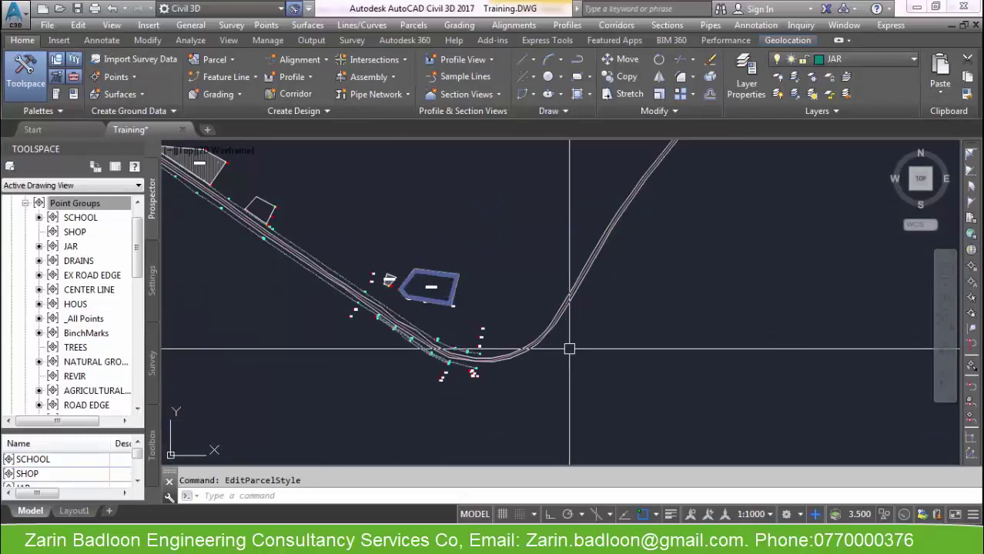
scroll(452, 310, "up", 6)
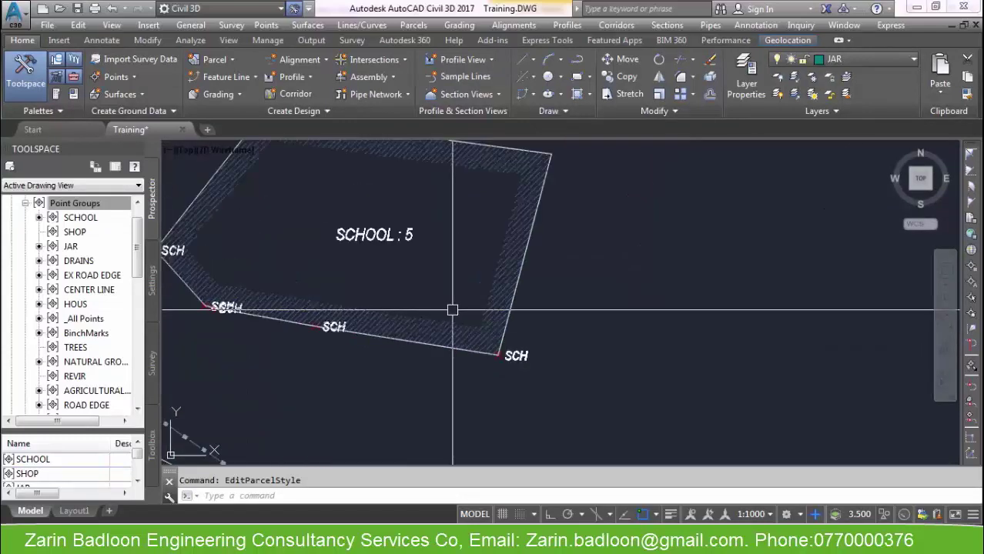
left_click(451, 338)
right_click(451, 339)
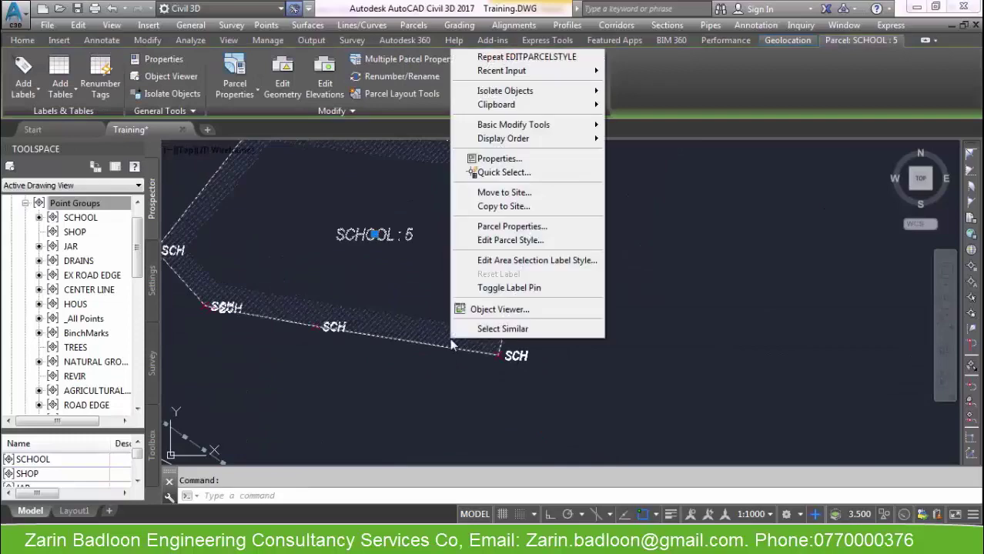
left_click(491, 240)
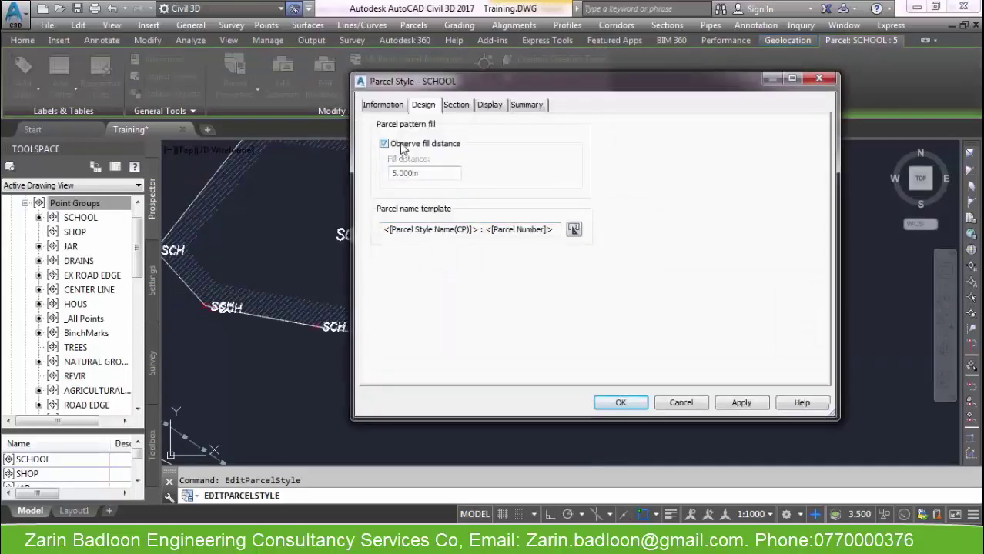
left_click(393, 106)
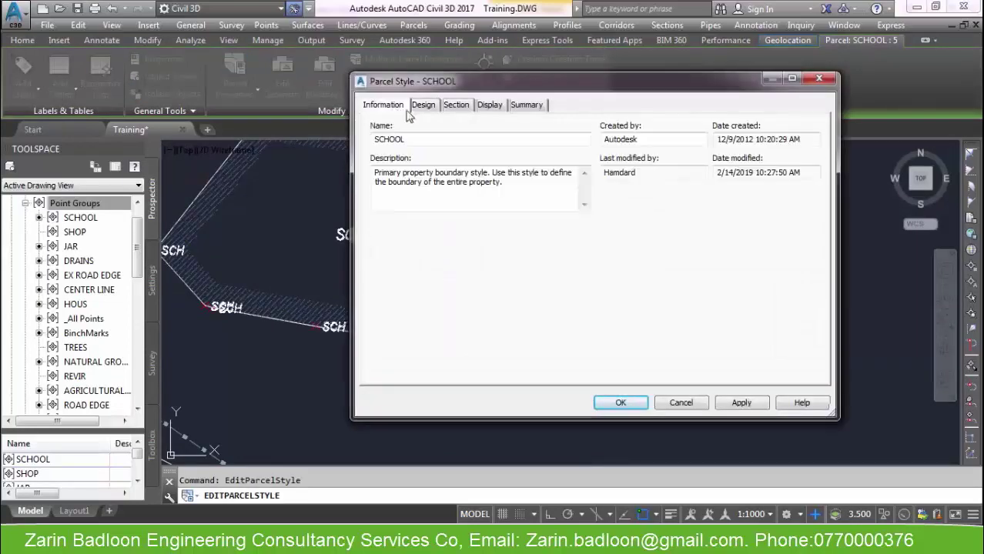
Step: Set the parcel area fill's hatch scale to 1 in the SCHOOL parcel style and apply the change
left_click(456, 107)
left_click(483, 107)
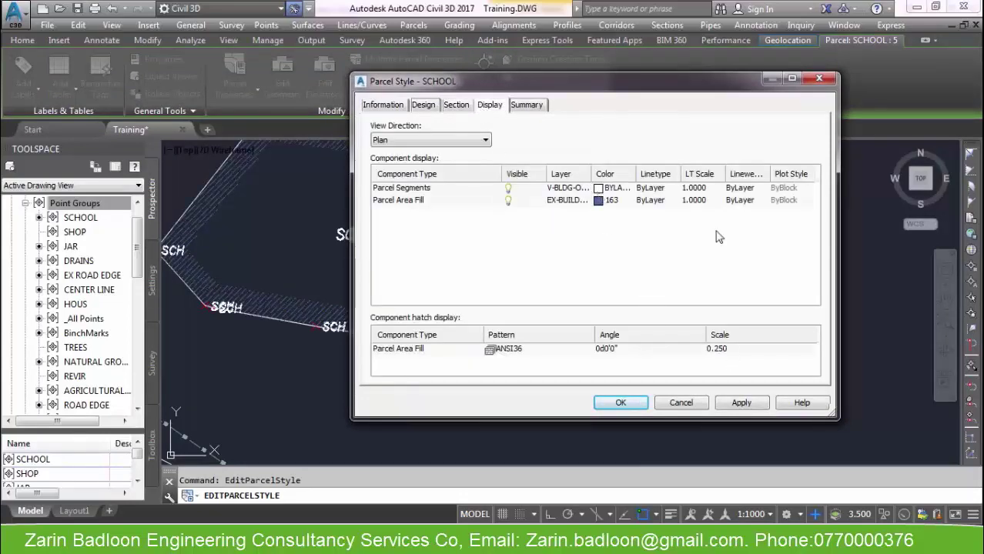
left_click_drag(678, 92, 801, 312)
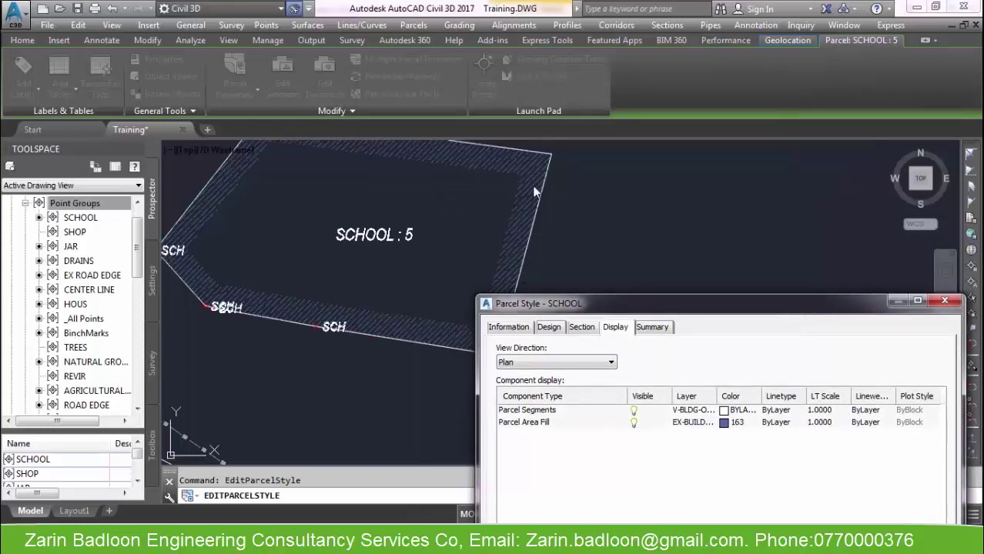
left_click_drag(695, 302, 545, 162)
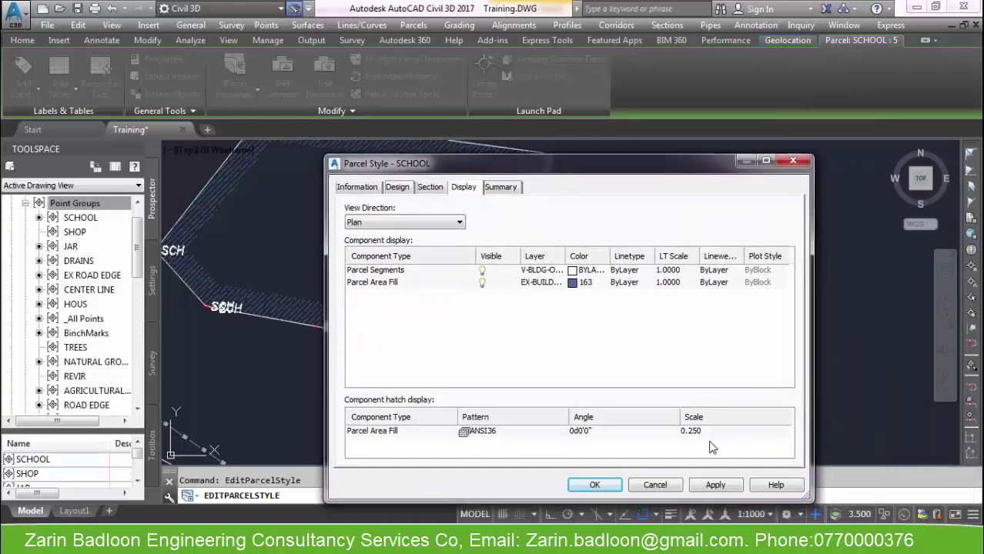
left_click(712, 431)
left_click(713, 431)
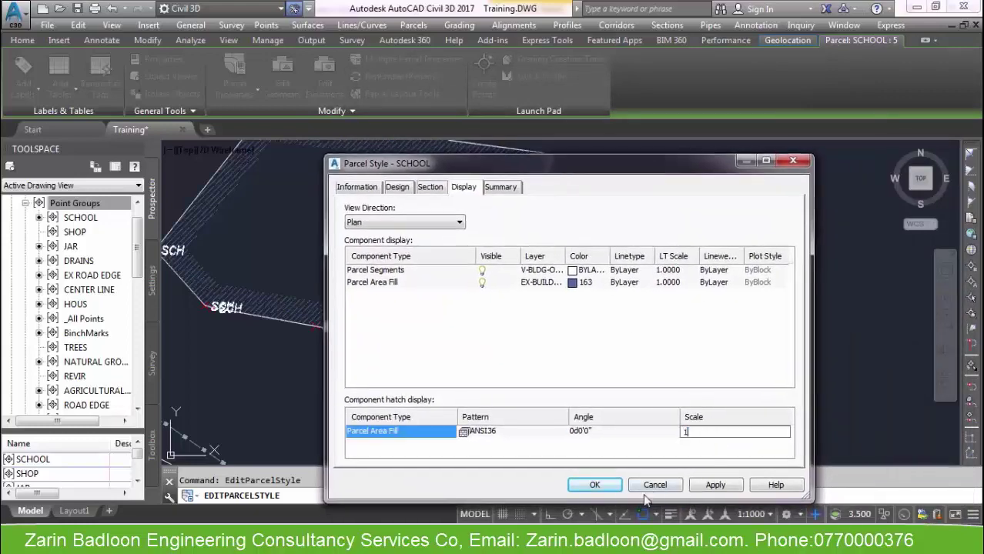
type("1")
key("Return")
left_click(611, 482)
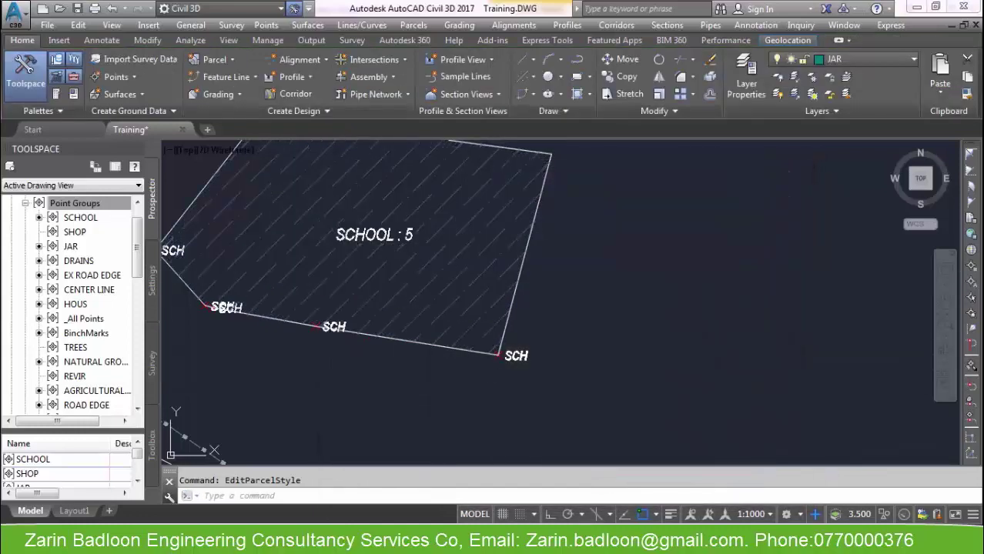
Step: Change the school parcel's area selection label style to Name Square meter & Acres
left_click(439, 238)
right_click(439, 239)
left_click(508, 414)
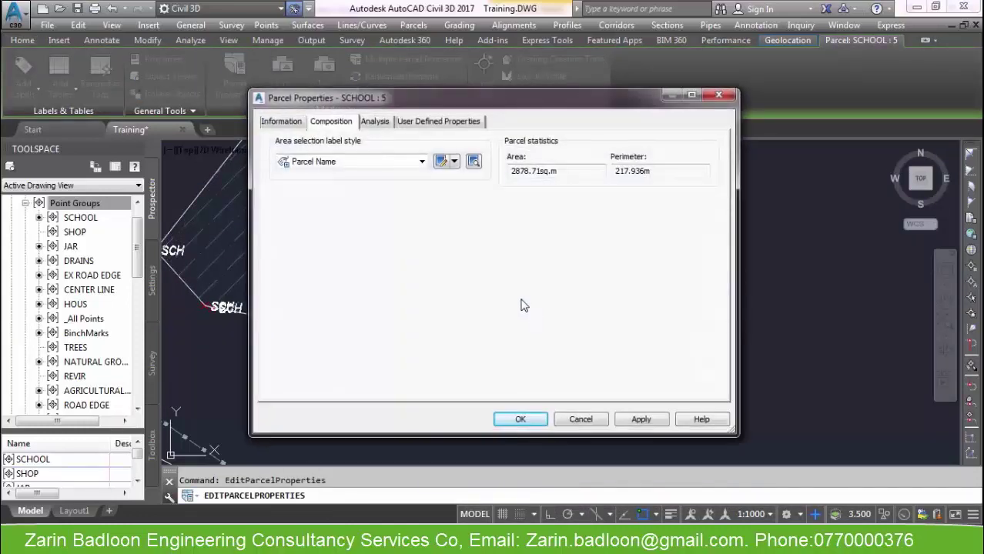
left_click(425, 164)
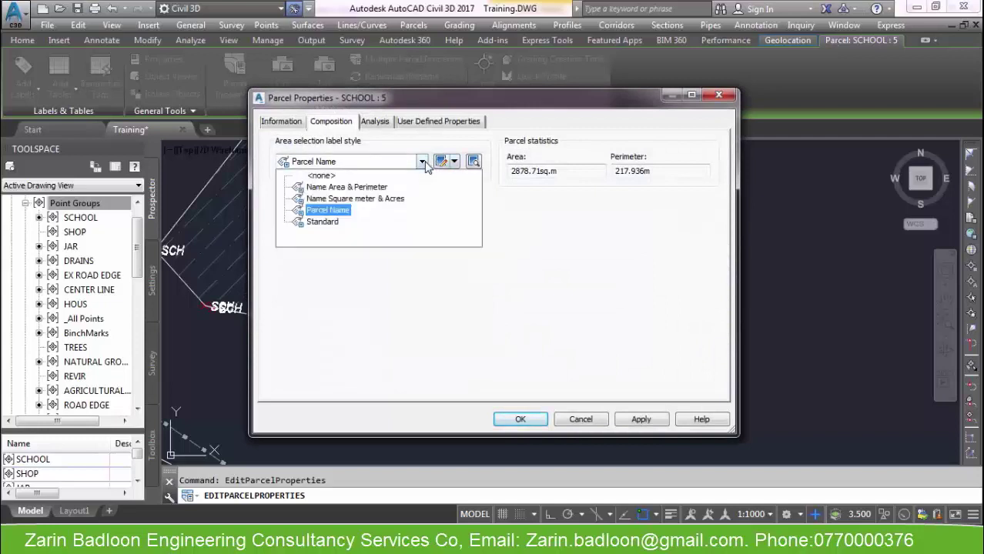
left_click(364, 202)
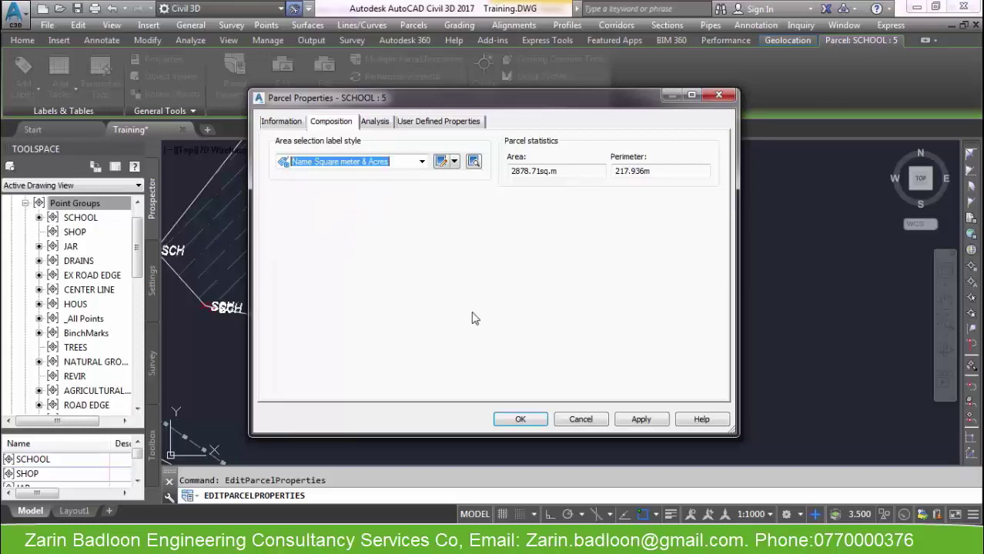
left_click(521, 420)
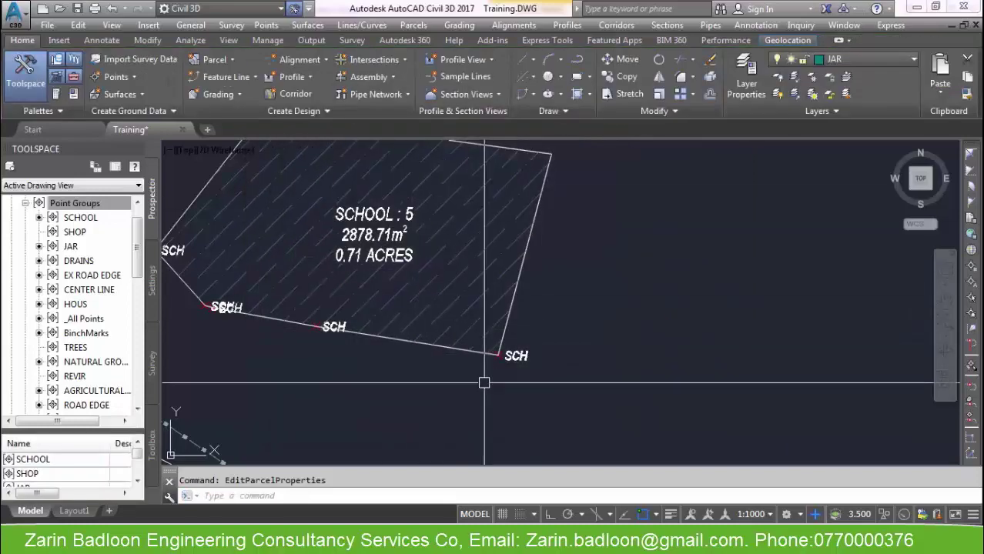
Step: Check the SCHOOL parcel style's display settings without changing them and inspect the parcel's hatch and label in the drawing
left_click(466, 254)
right_click(467, 254)
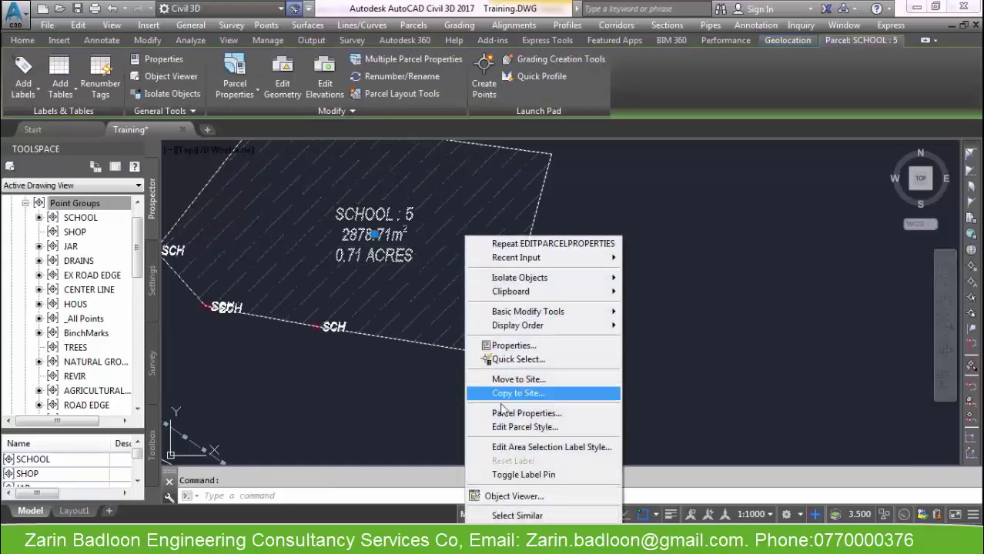
left_click(513, 428)
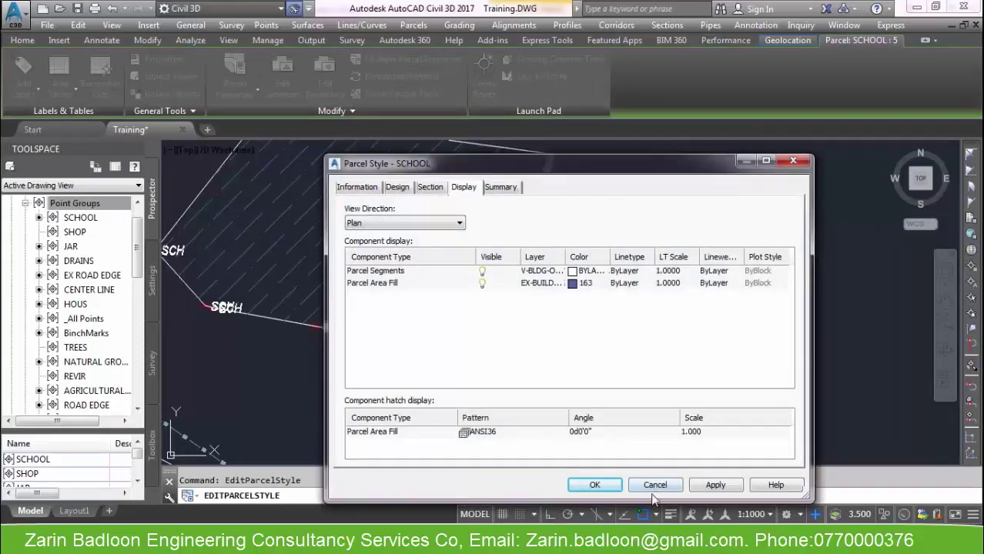
left_click(655, 488)
scroll(482, 335, "down", 6)
scroll(456, 315, "up", 8)
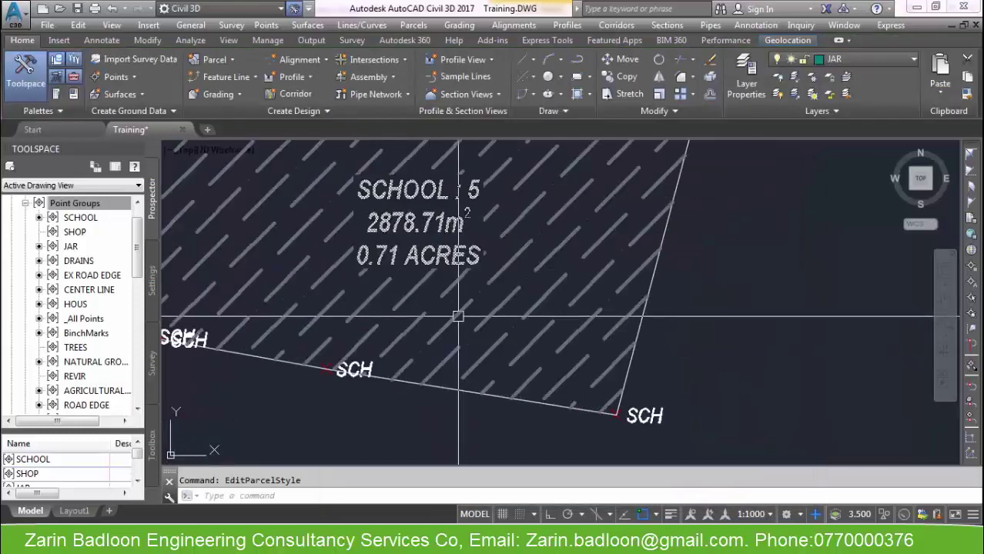
scroll(485, 338, "down", 8)
Step: Move the HOUSES : 2 parcel label outside its outline, above the parcel towards the school, so a leader points back to it
scroll(497, 326, "up", 5)
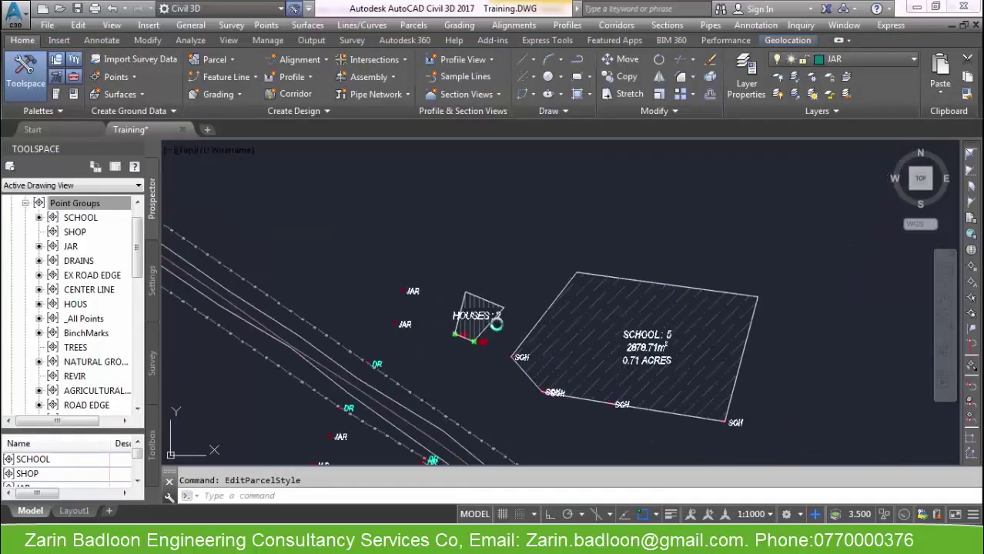
scroll(497, 325, "up", 4)
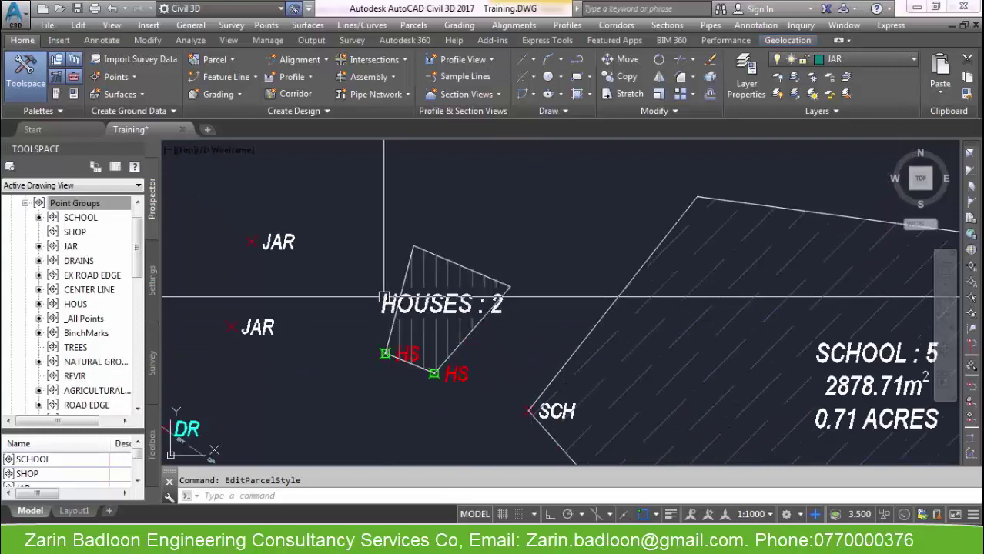
left_click(385, 297)
left_click(442, 303)
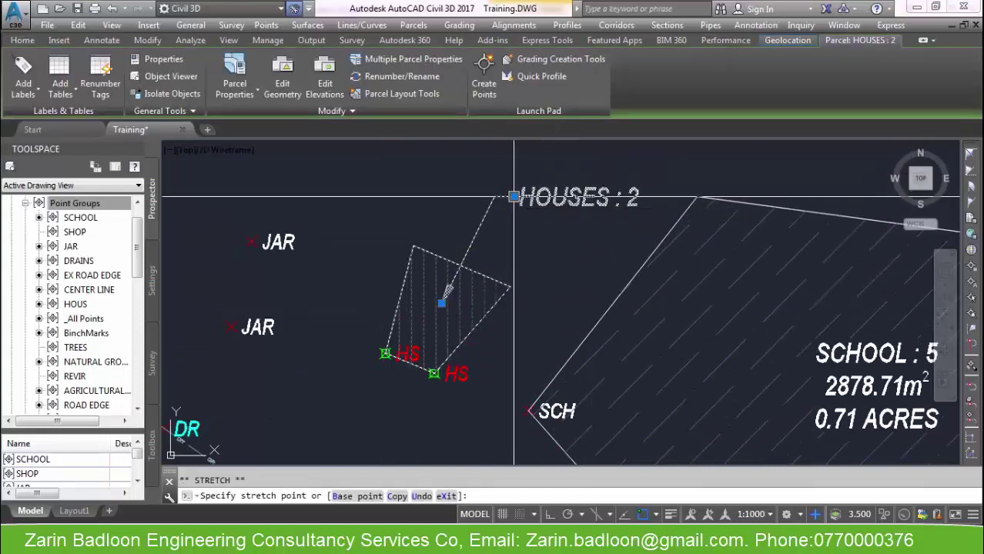
left_click(514, 197)
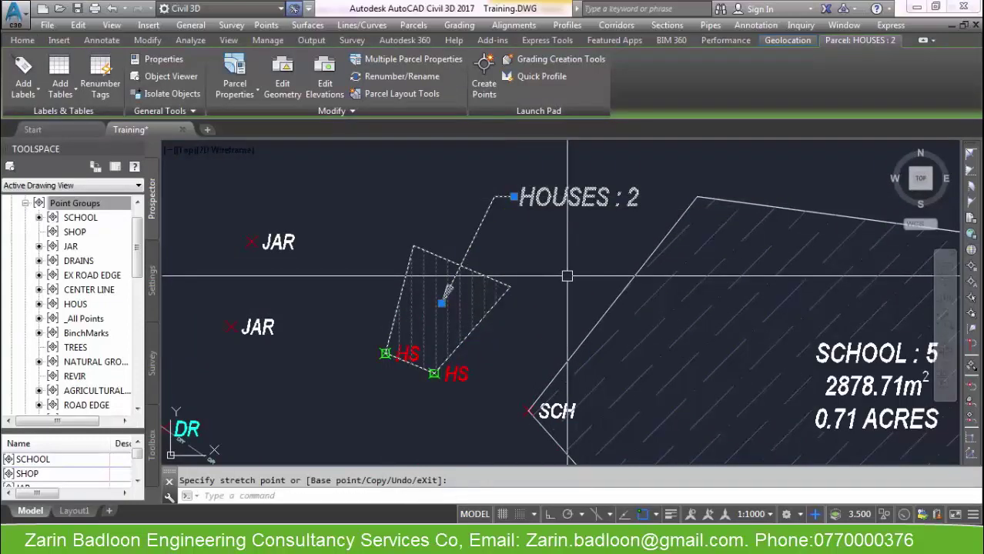
key("Escape")
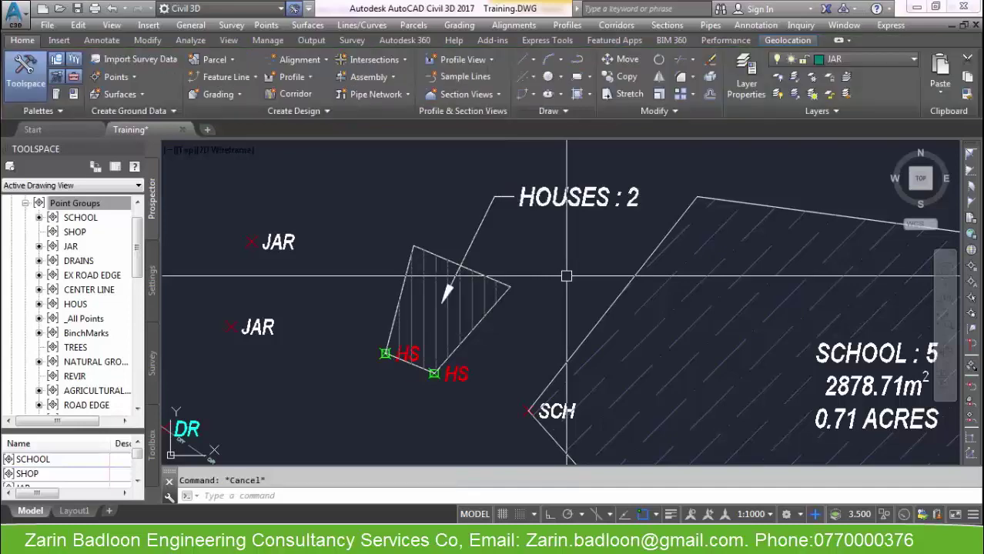
Step: Examine the surveyed road and the parcels along it, and collapse the list of point groups
scroll(567, 276, "down", 5)
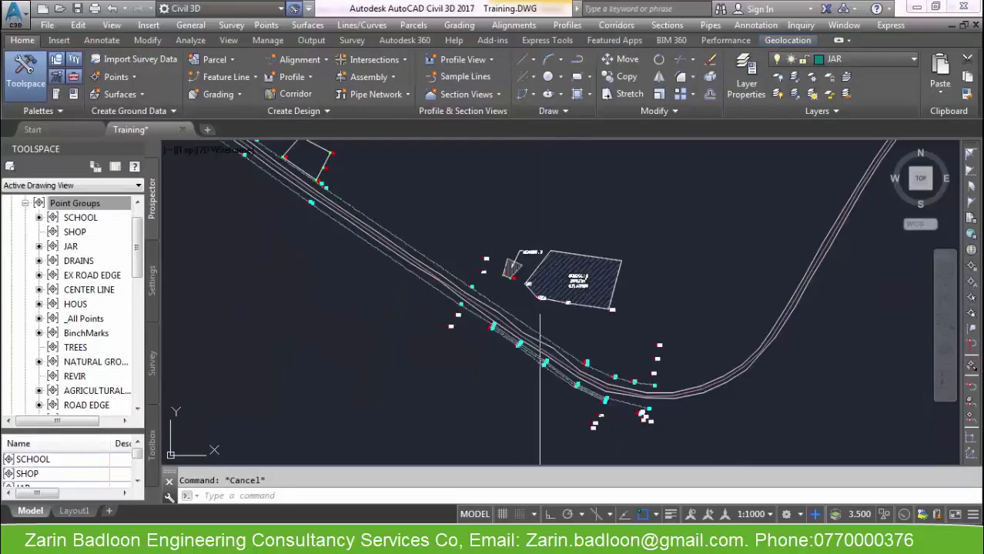
middle_click_drag(675, 344, 622, 358)
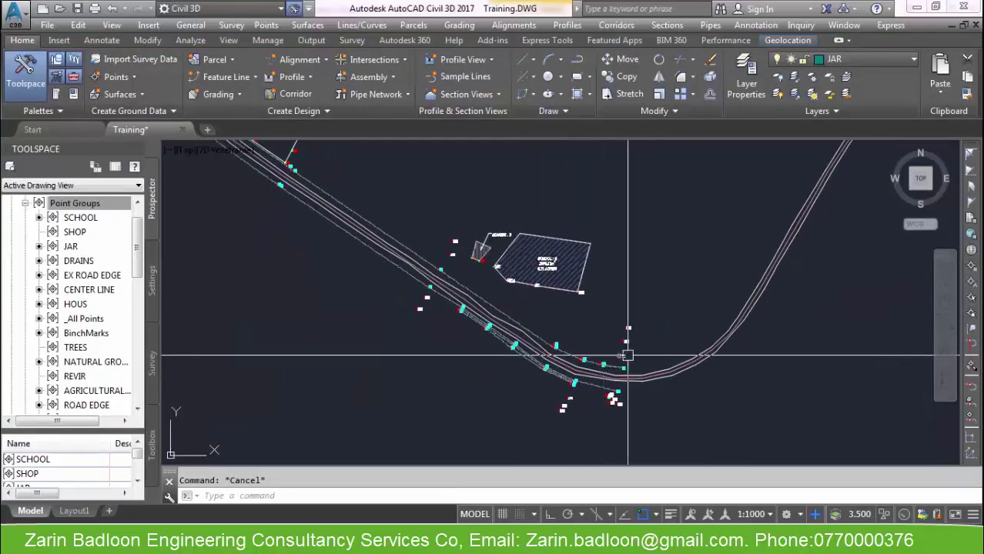
scroll(405, 323, "down", 4)
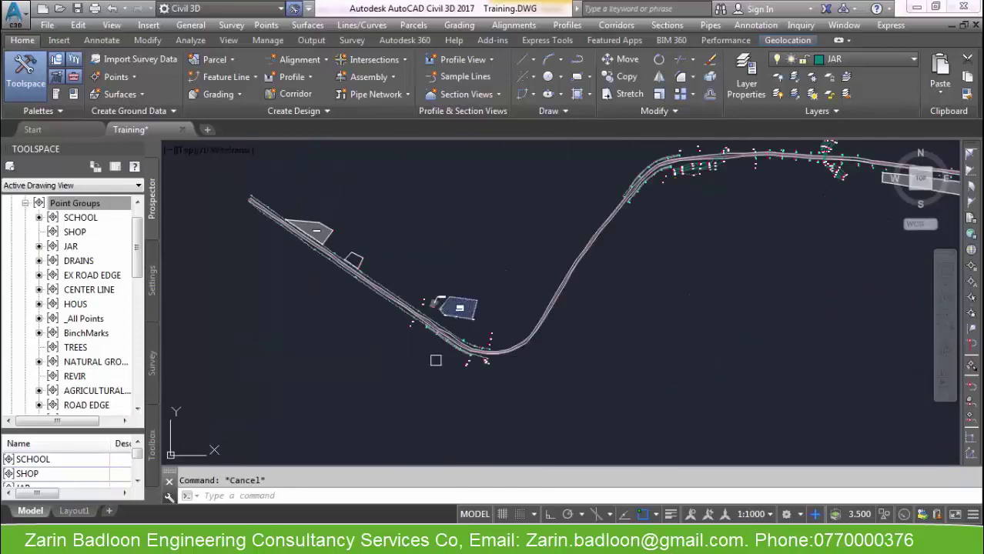
middle_click_drag(504, 290, 465, 333)
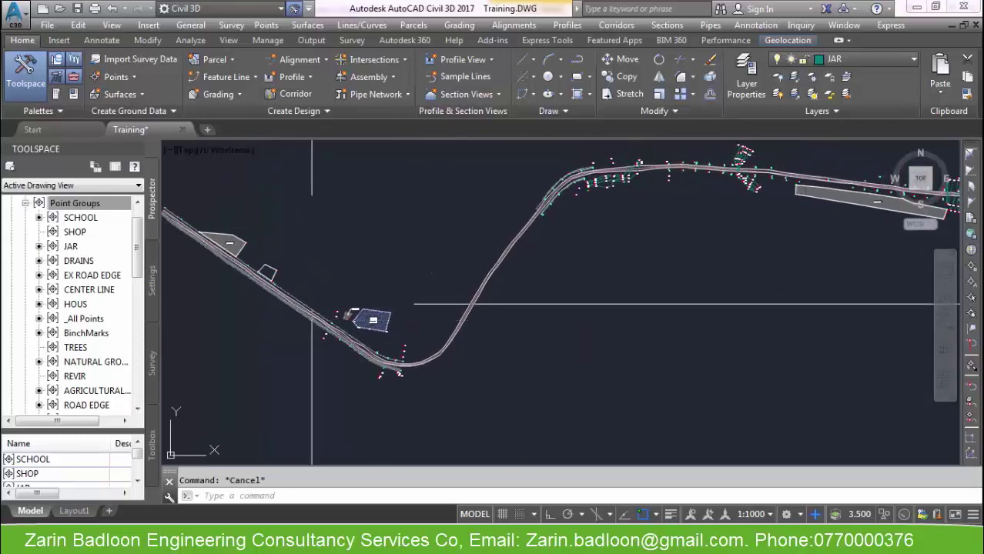
middle_click_drag(313, 308, 364, 301)
left_click(24, 203)
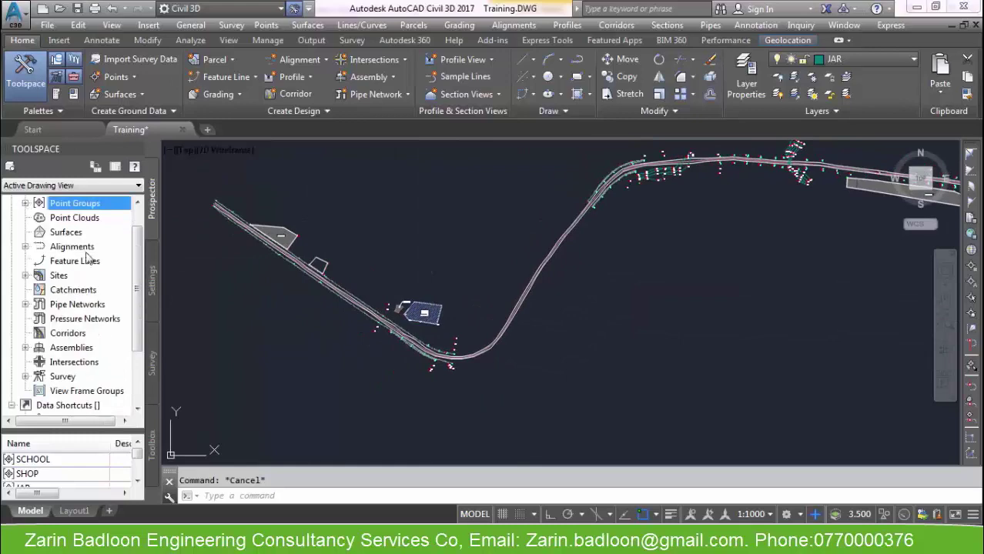
scroll(137, 204, "up", 1)
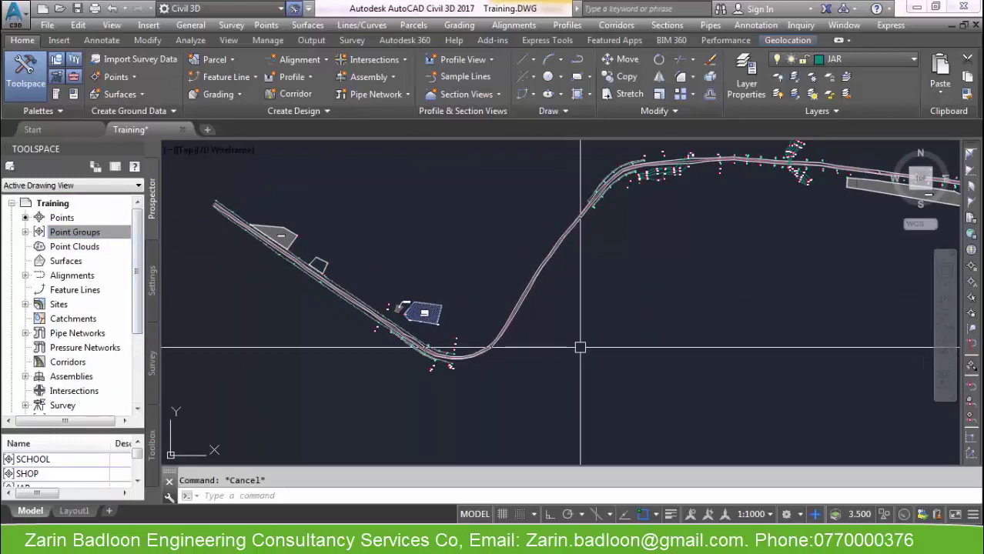
middle_click_drag(579, 347, 325, 358)
mouse_move(642, 316)
middle_mouse_down()
mouse_move(437, 376)
mouse_move(552, 334)
mouse_move(643, 322)
middle_mouse_up()
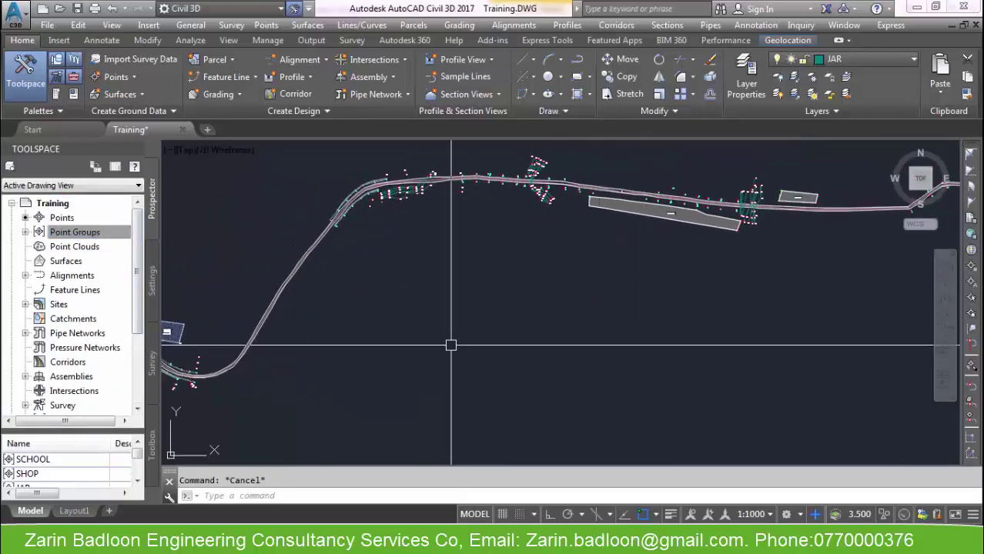
mouse_move(450, 343)
middle_mouse_down()
mouse_move(679, 323)
mouse_move(521, 351)
middle_mouse_up()
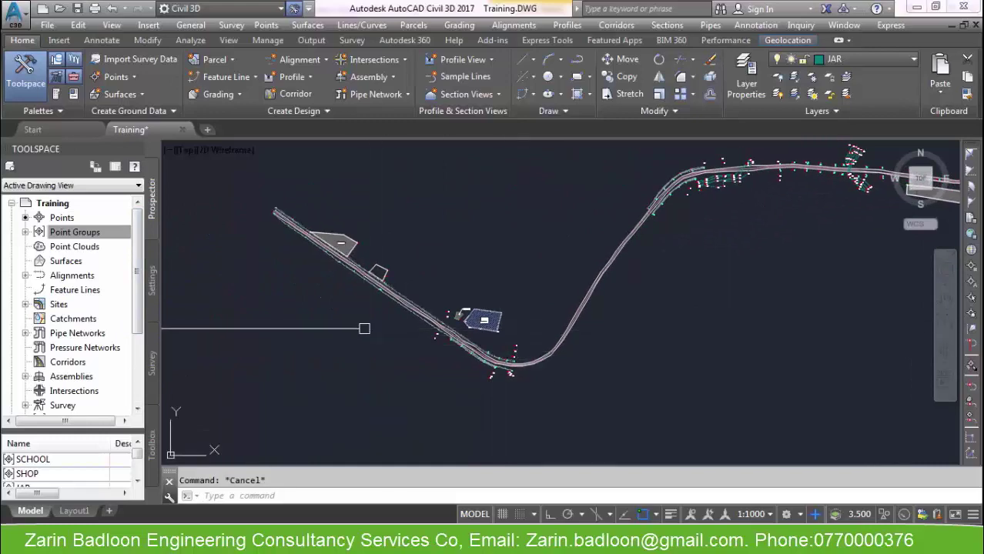
Step: Start a new TIN surface in the Training drawing and name it EXS SURFACE
left_click(54, 262)
right_click(58, 262)
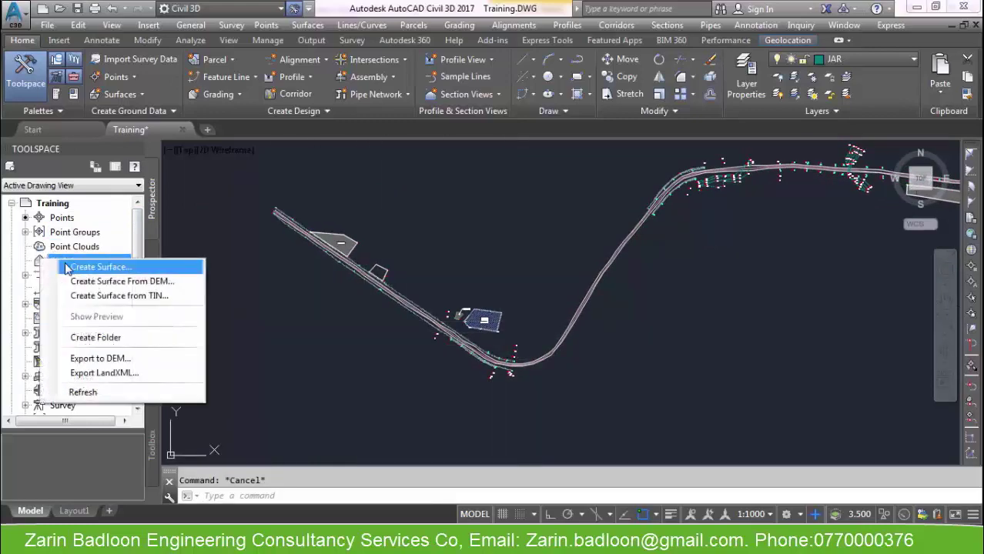
left_click(146, 267)
left_click(583, 220)
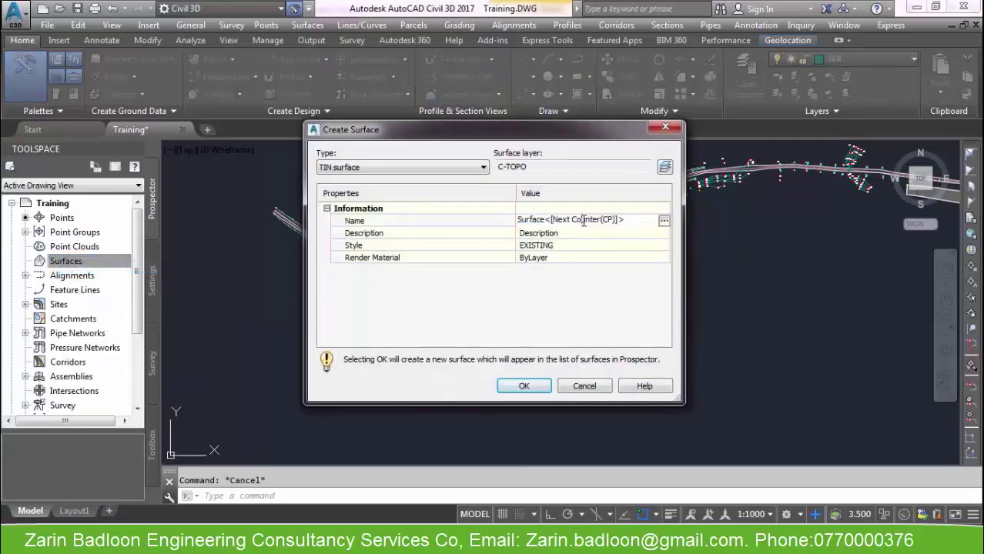
left_click_drag(633, 223, 464, 233)
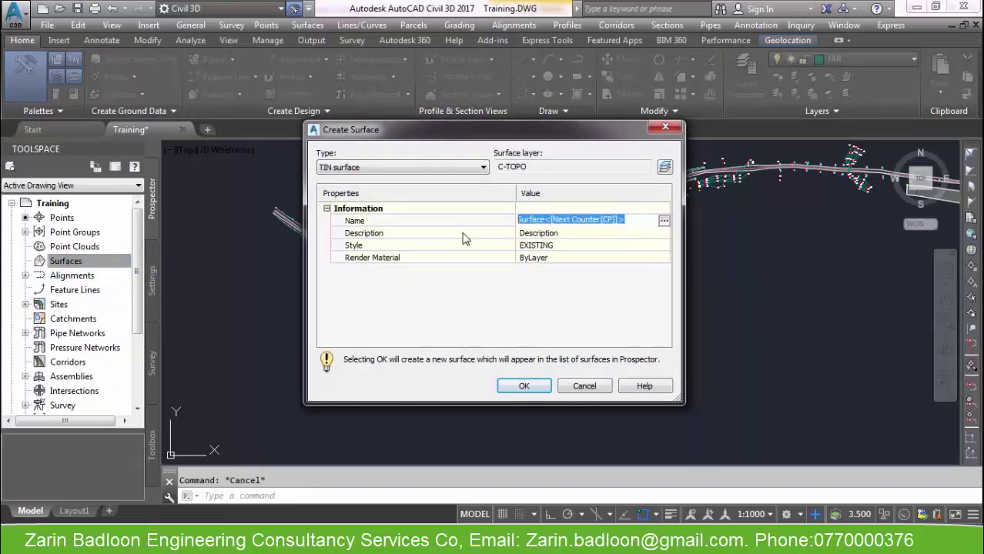
type("EXS SURFACE")
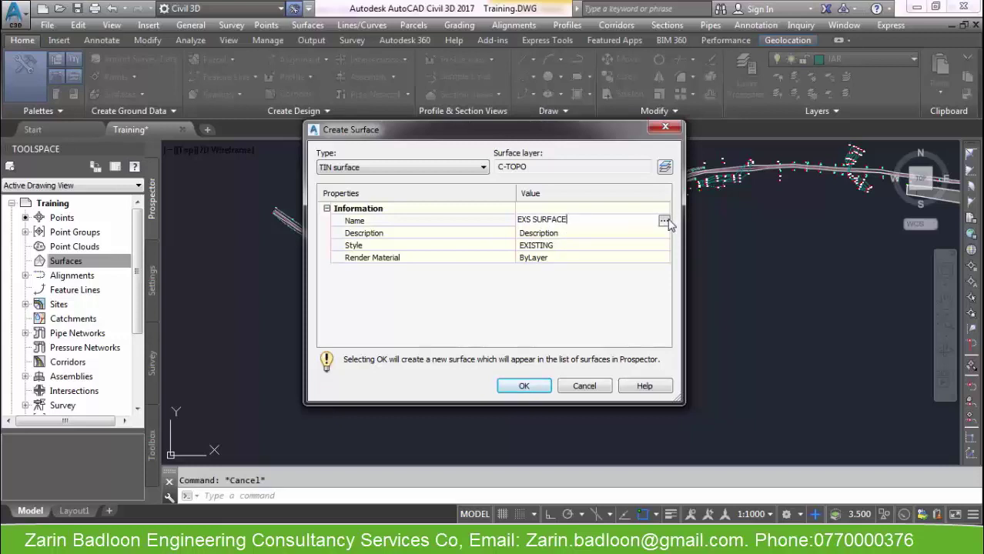
key("Return")
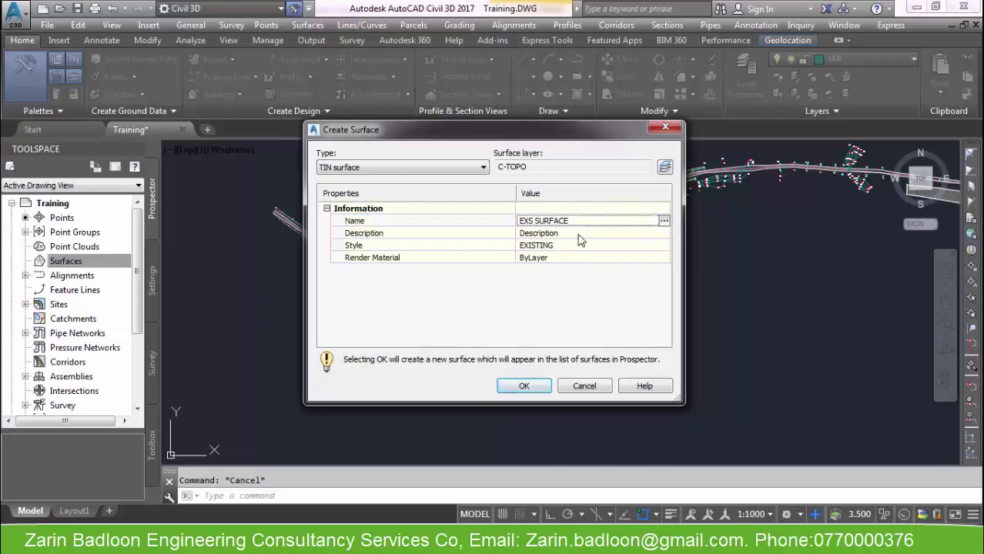
Step: Choose EXISTING as the surface style for the new EXS SURFACE
left_click(580, 246)
left_click(664, 246)
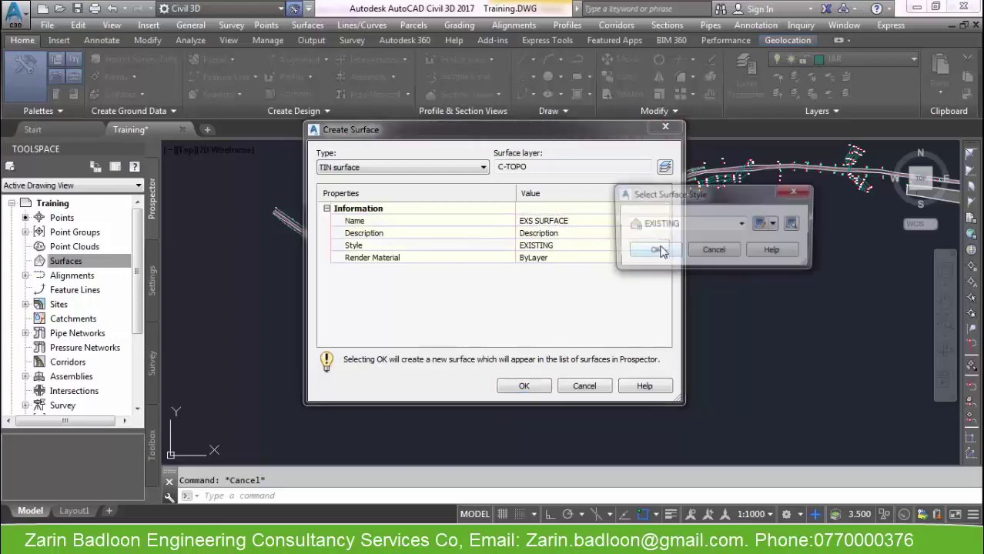
left_click(678, 224)
left_click(678, 238)
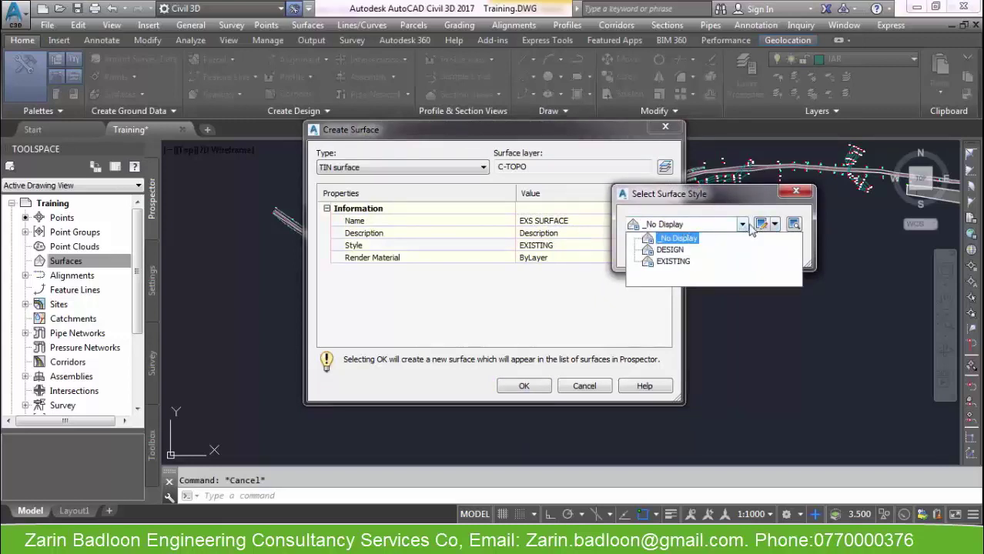
left_click(674, 262)
Step: Review the EXISTING surface style's border, contour, grid, point, triangle, watershed, analysis and display settings without changing them
left_click(761, 224)
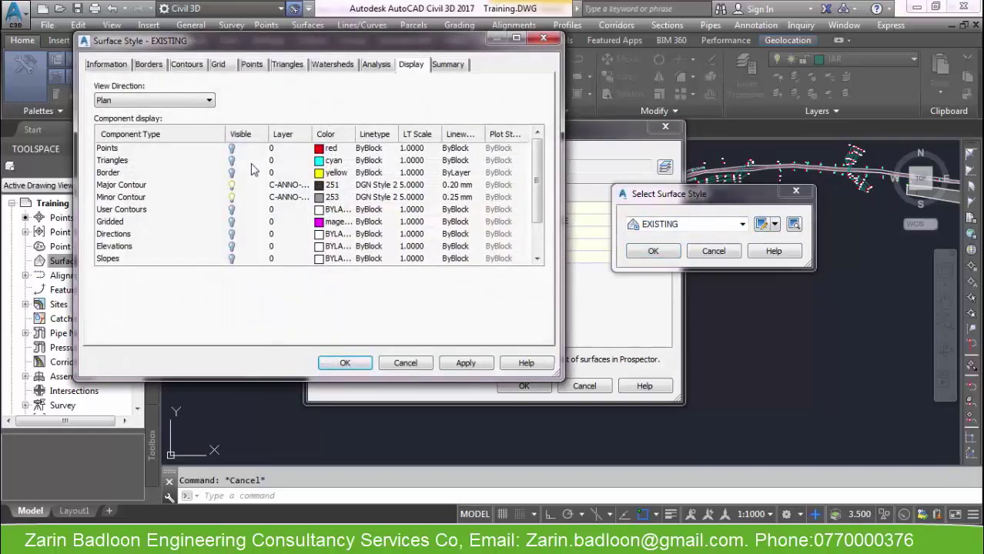
left_click(149, 66)
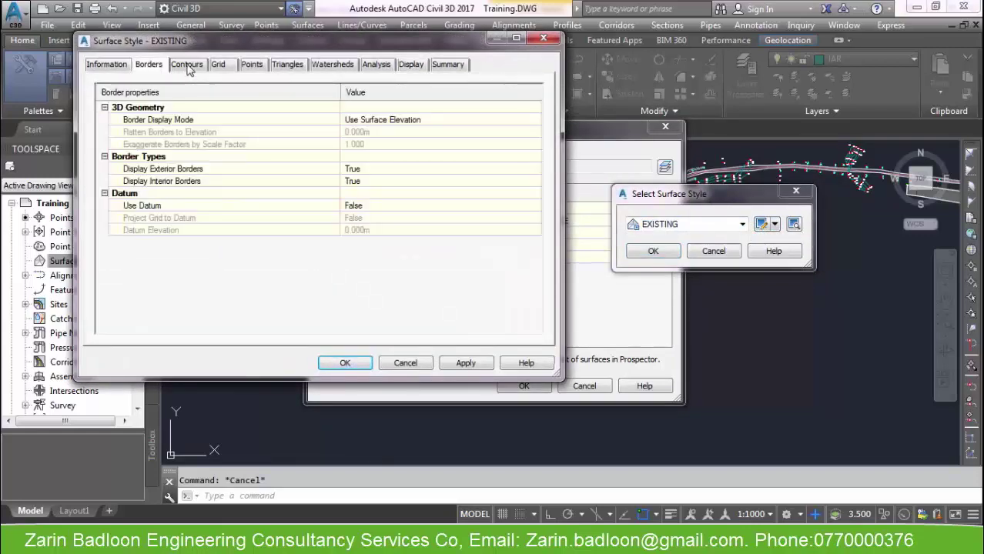
left_click(187, 68)
left_click(218, 66)
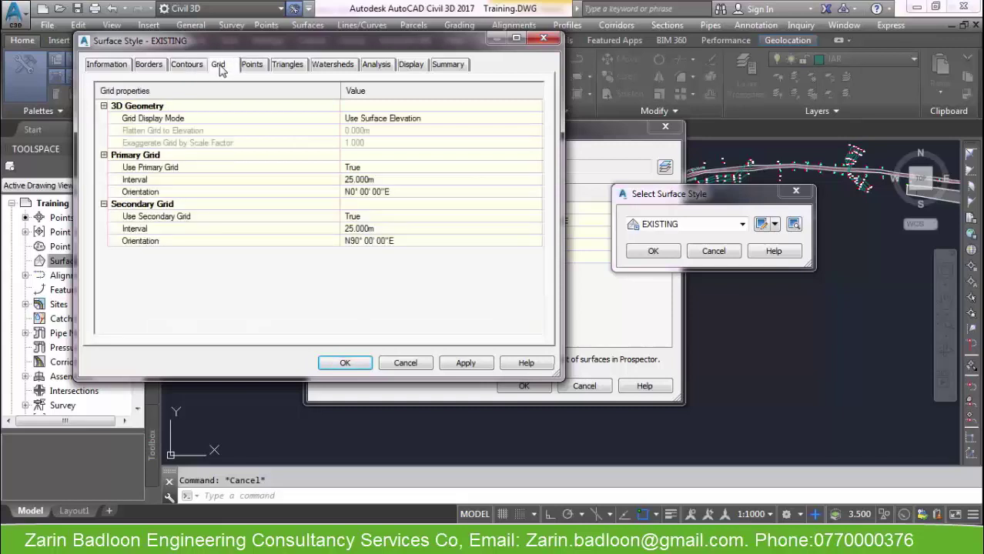
left_click(252, 67)
left_click(290, 67)
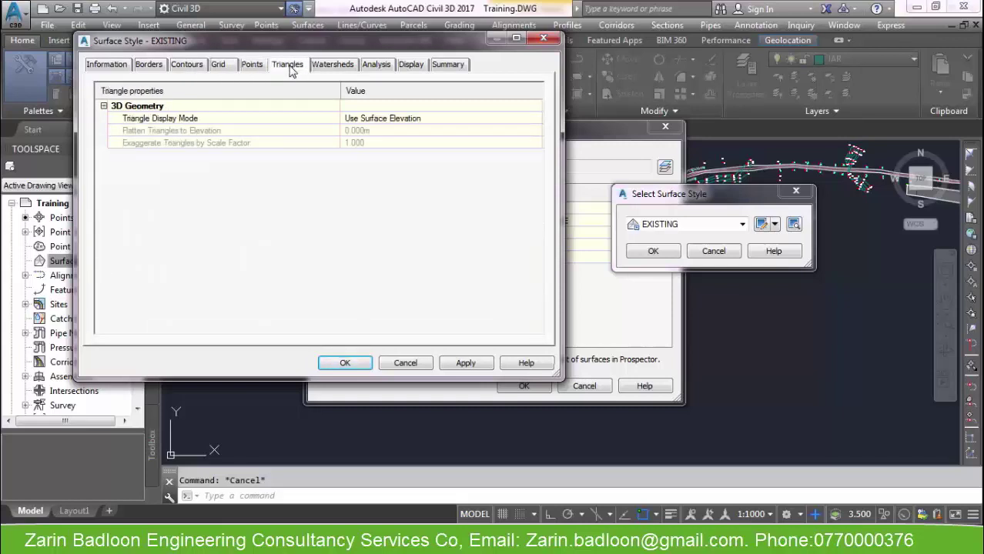
left_click(336, 70)
left_click(372, 68)
left_click(416, 68)
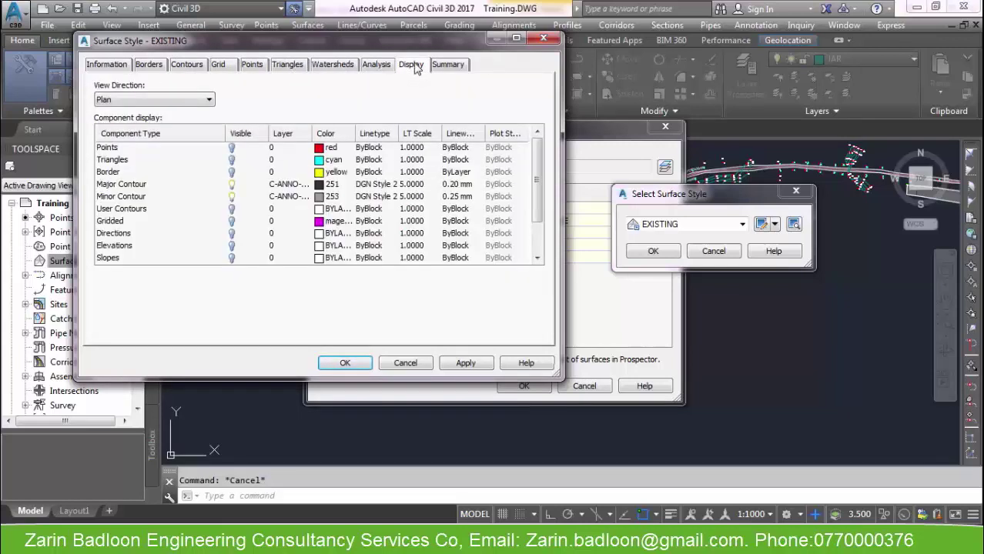
left_click(345, 363)
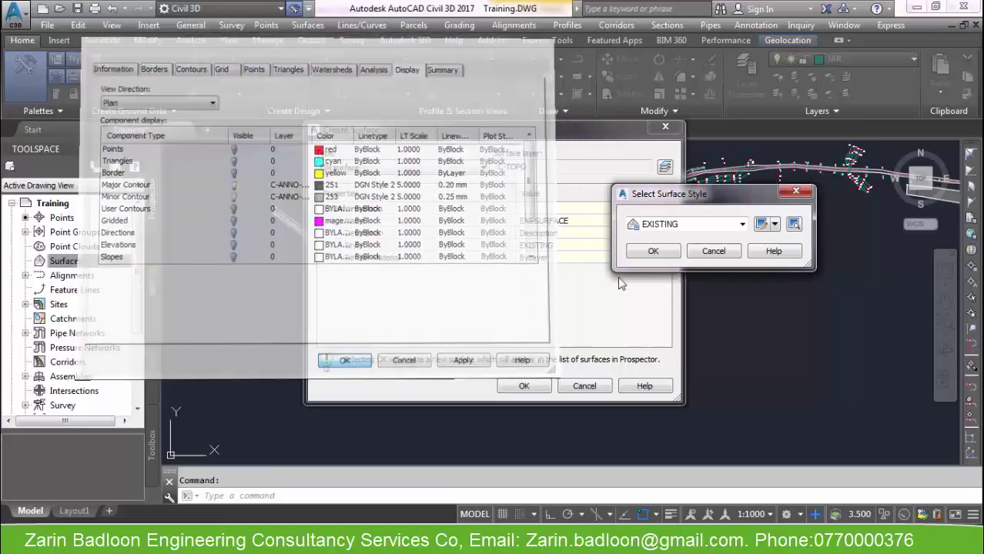
Step: Accept the EXISTING style, create the EXS SURFACE, and expand its definition under the drawing's surfaces
key("Return")
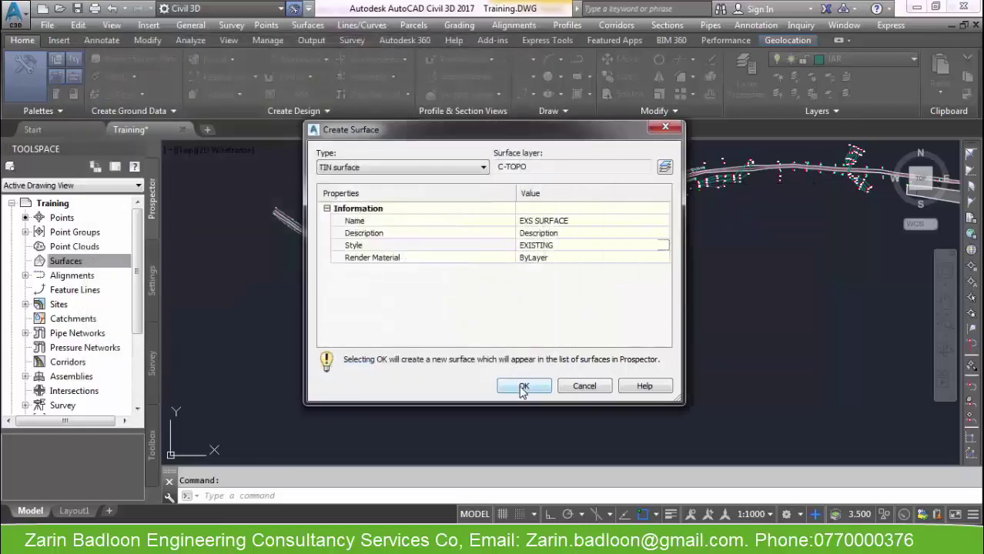
left_click(524, 387)
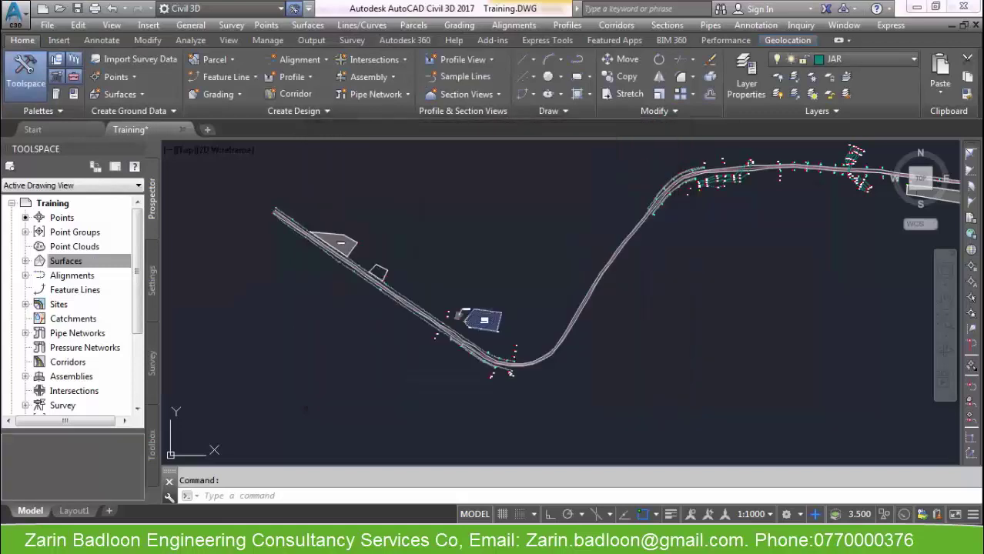
left_click(62, 261)
left_click(26, 262)
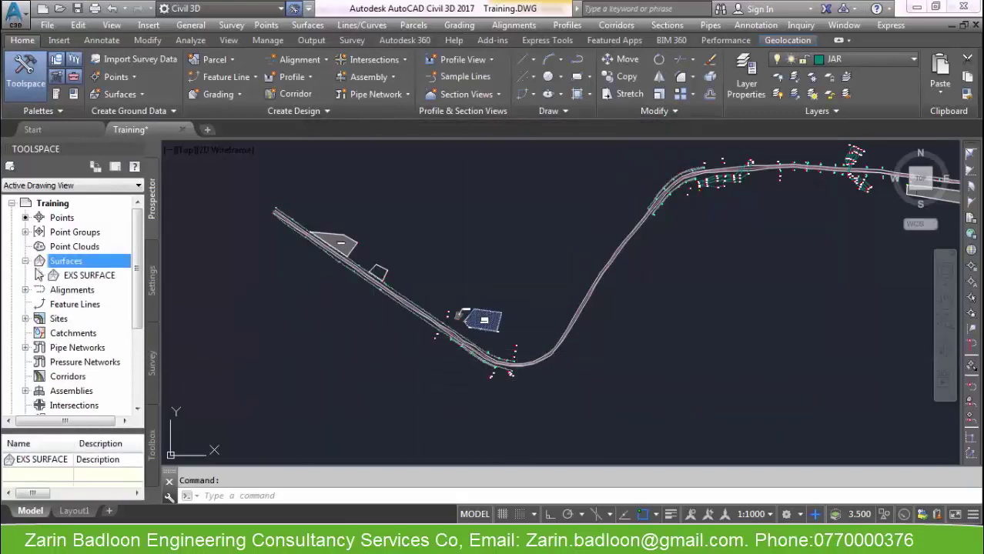
left_click(40, 276)
left_click(52, 319)
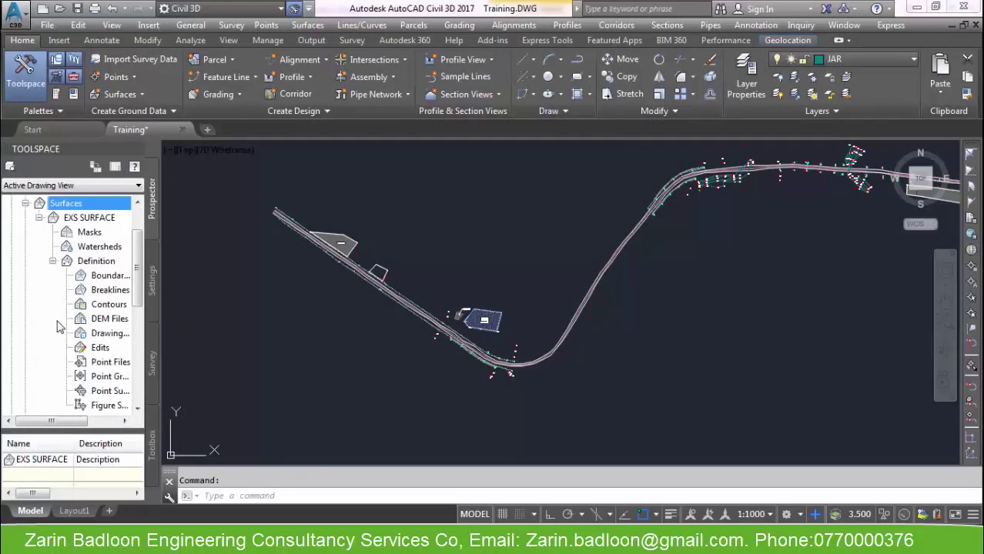
Step: Widen the Toolspace and begin adding a point group to the EXS SURFACE definition
left_click_drag(160, 381, 205, 377)
left_click(135, 379)
right_click(135, 378)
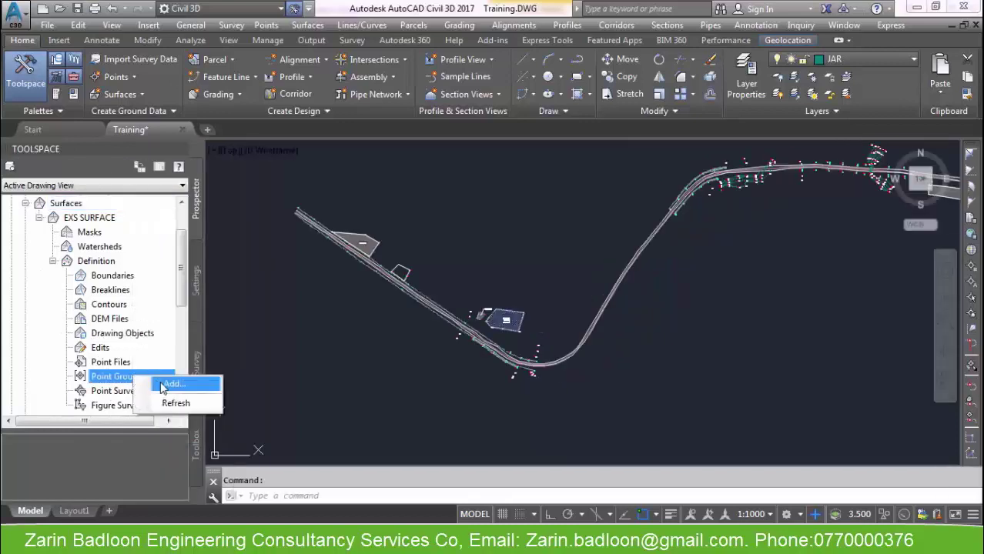
left_click(158, 383)
Step: Find the FOR SURFACE point group among the available groups and add it to the EXS SURFACE definition
left_click(401, 282)
scroll(424, 287, "down", 2)
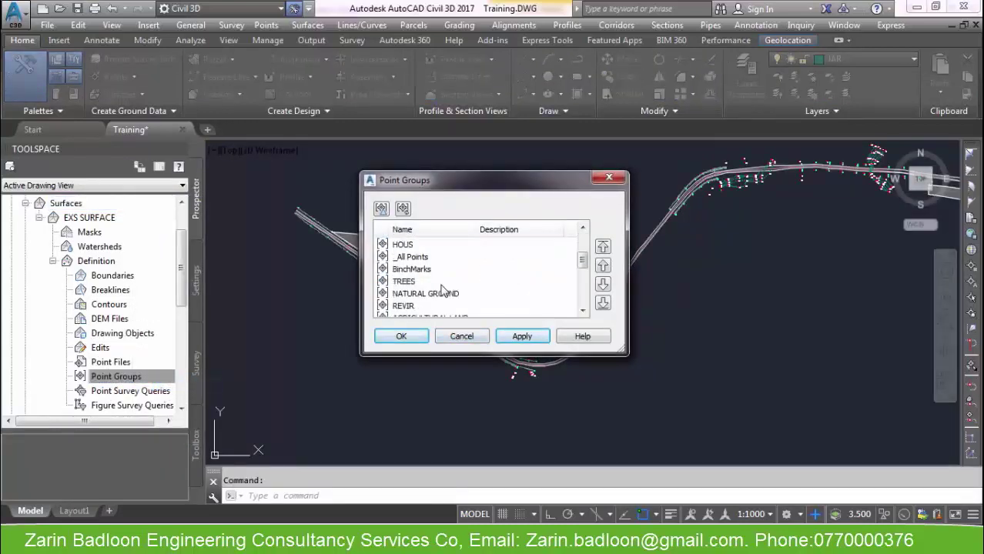
scroll(444, 291, "up", 1)
left_click(410, 295)
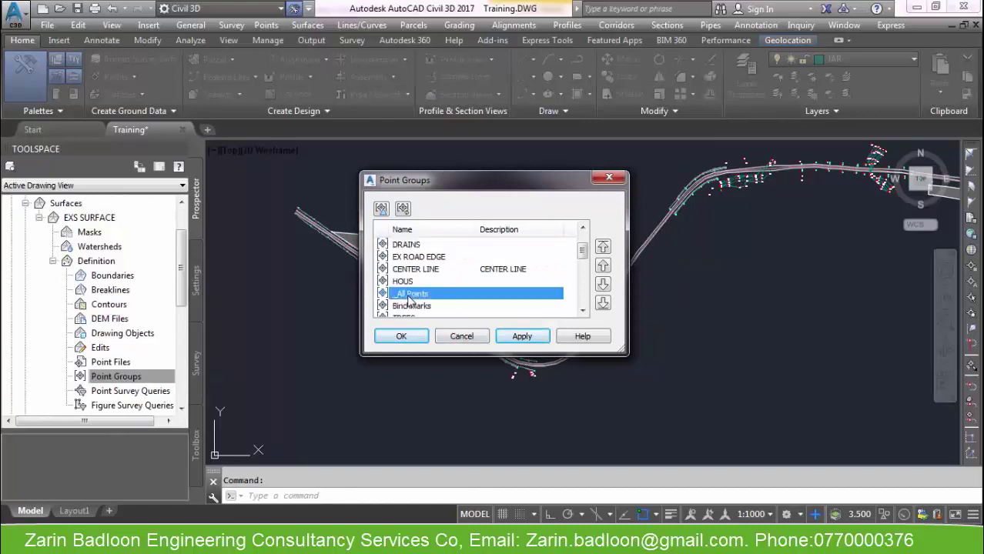
scroll(409, 265, "down", 2)
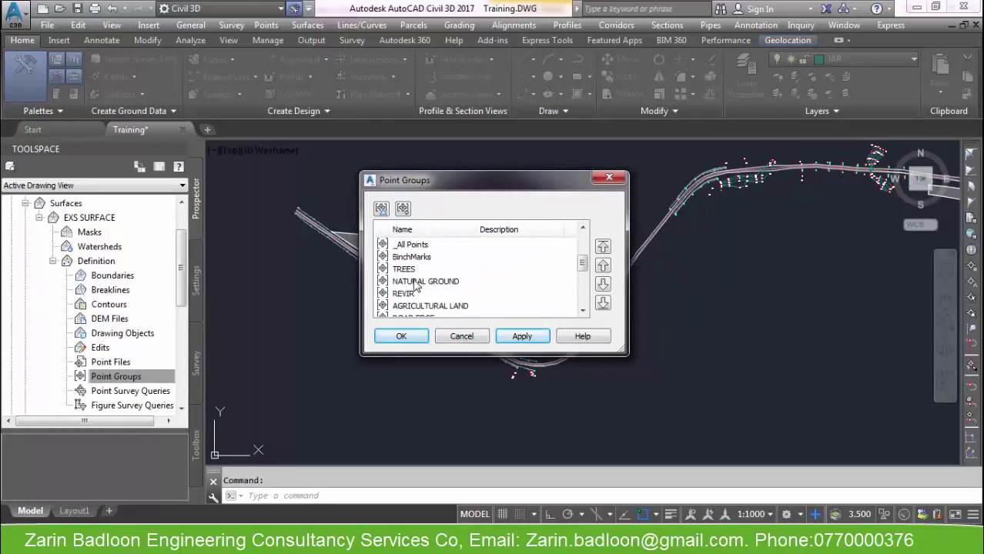
left_click(416, 282)
left_click(416, 306)
scroll(421, 308, "down", 2)
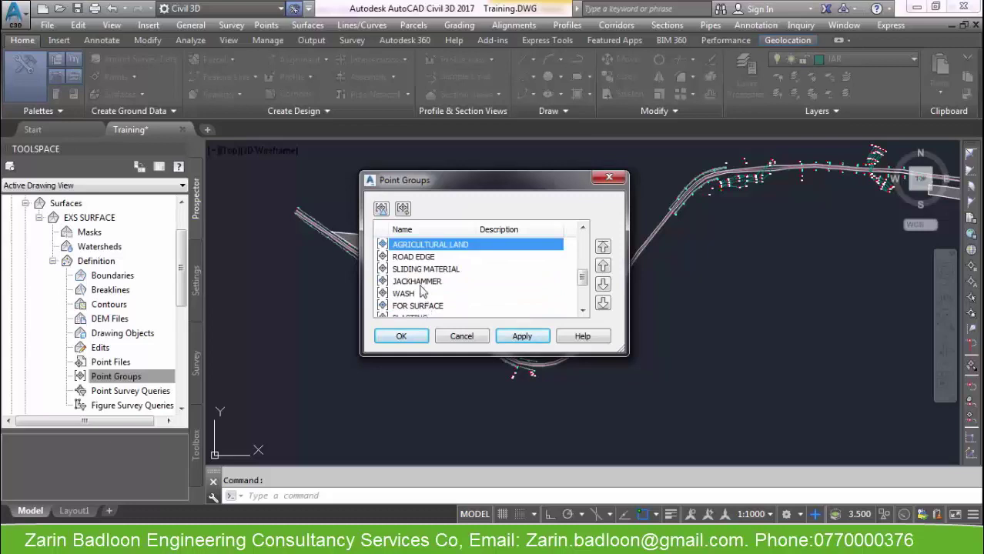
scroll(421, 291, "down", 2)
scroll(421, 289, "up", 1)
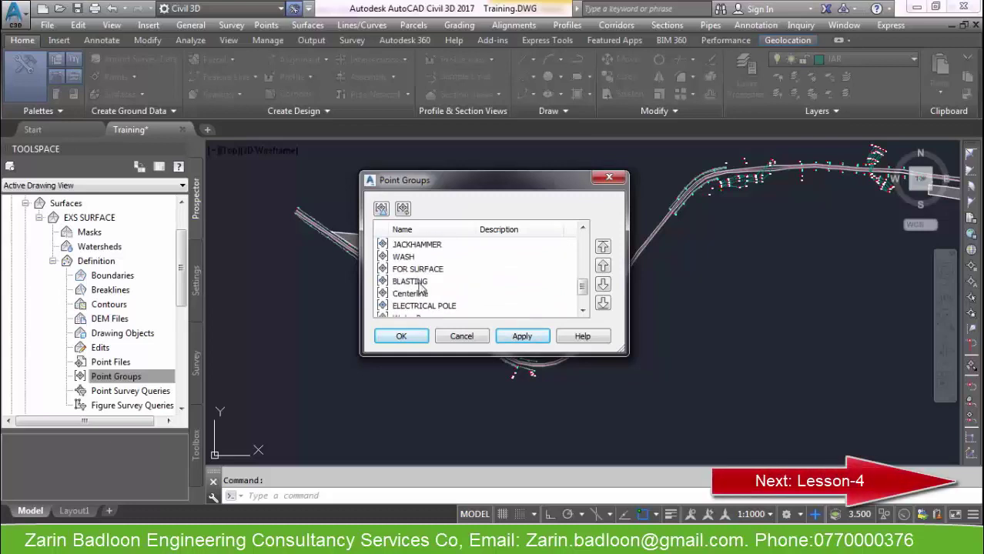
left_click(419, 283)
left_click(416, 270)
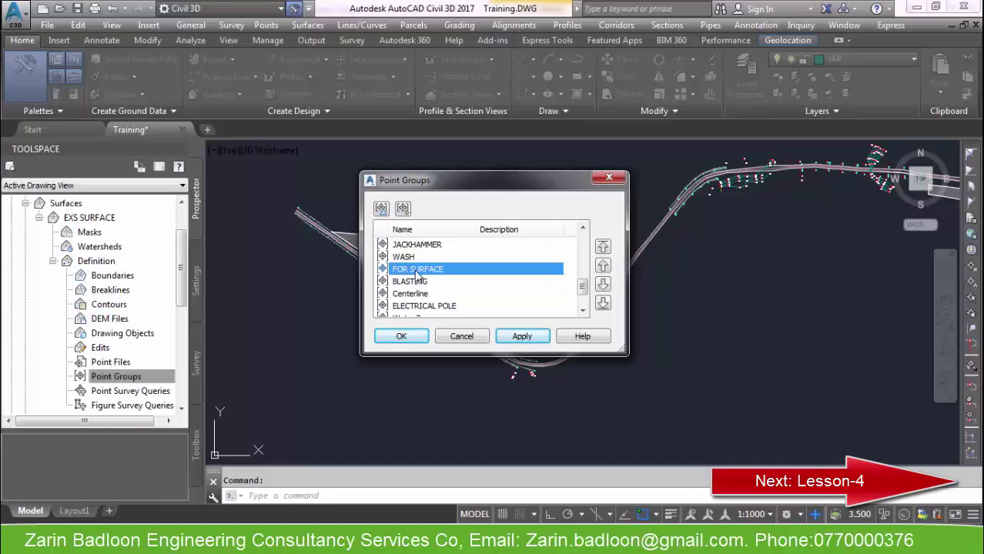
left_click(520, 336)
left_click(401, 336)
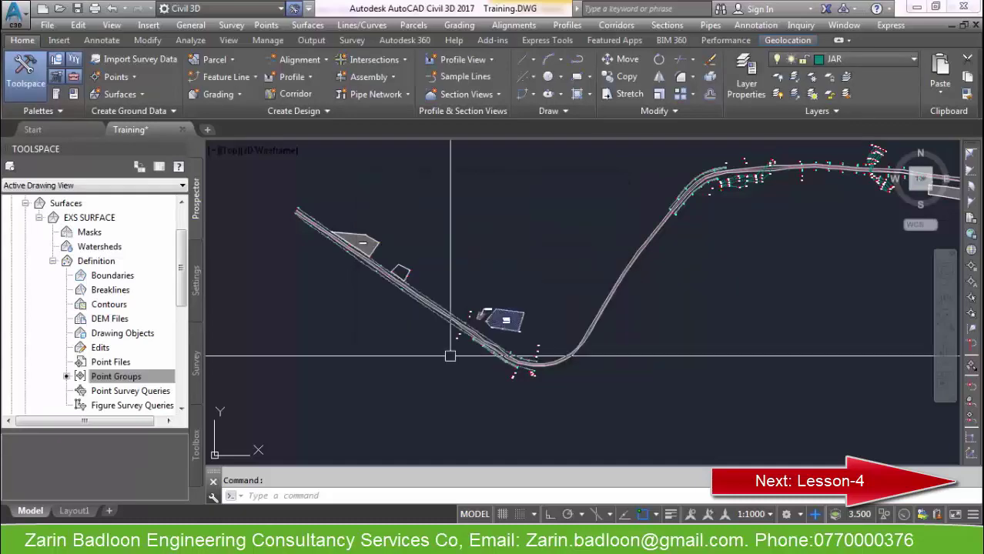